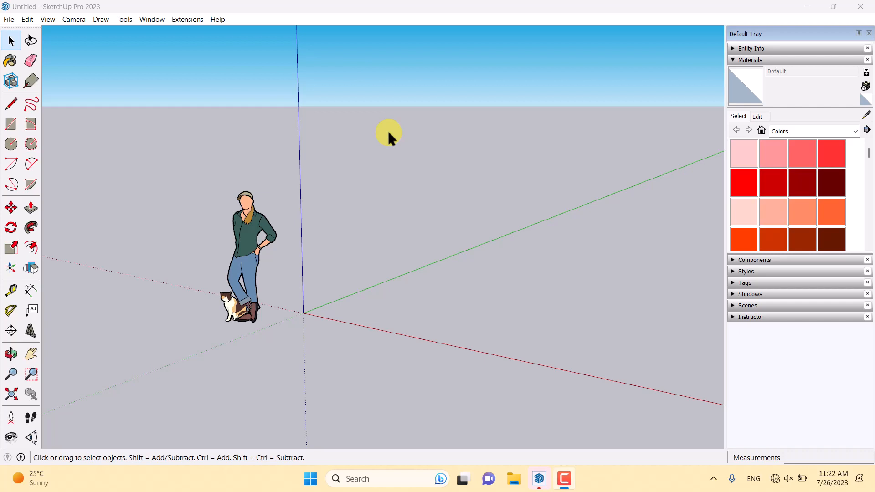
right_click(387, 129)
left_click(349, 136)
left_click(564, 479)
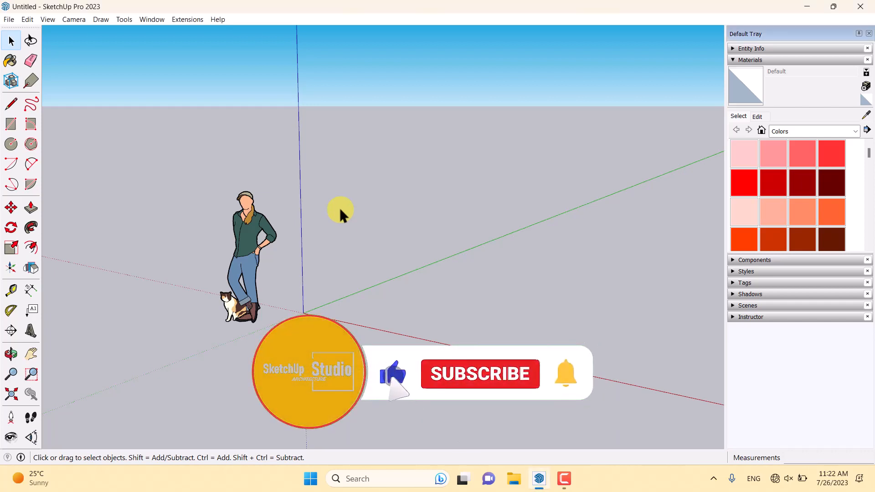
Step: Configure the model's measurement units to Centimeters for length, Centimeters² for area and Centimeters³ for volume
left_click(152, 20)
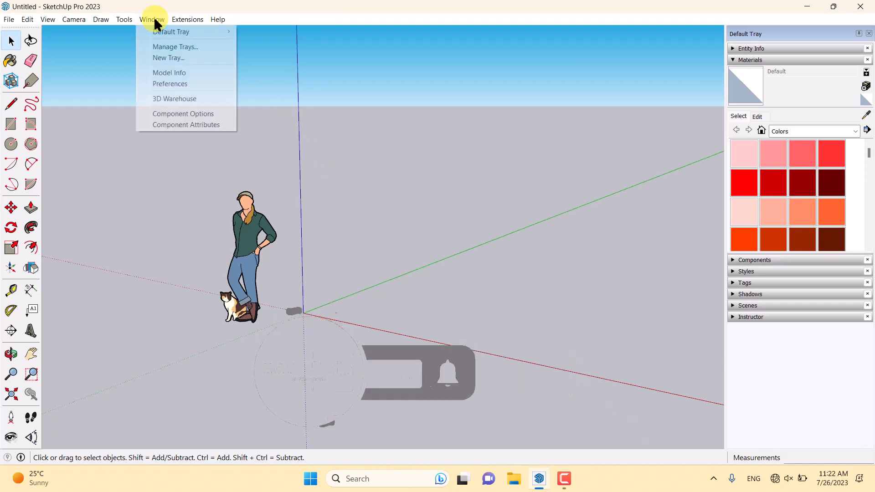
left_click(178, 76)
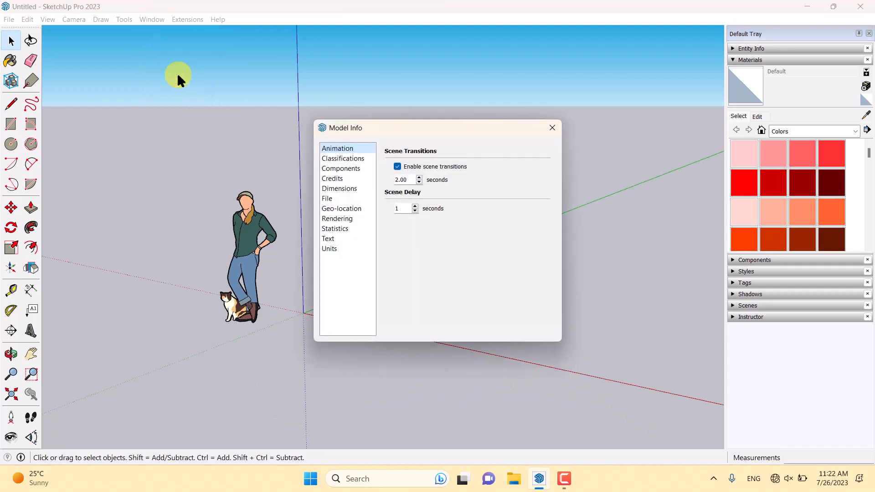
left_click(339, 248)
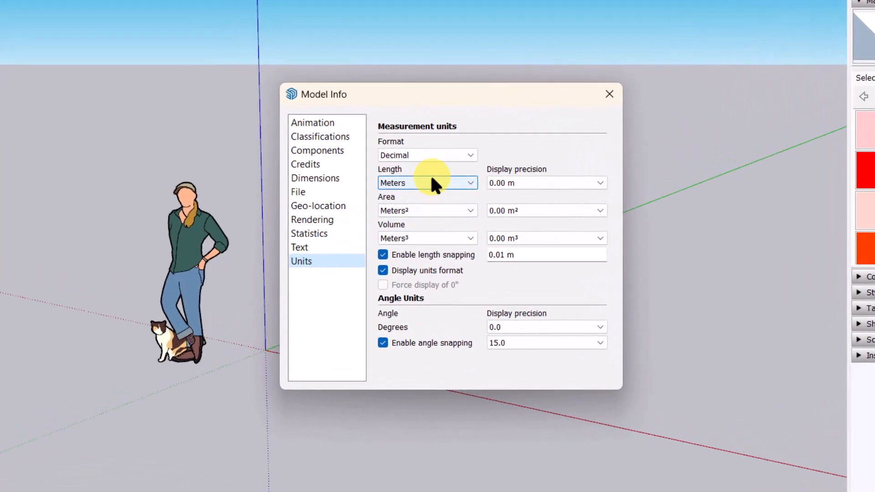
left_click(429, 185)
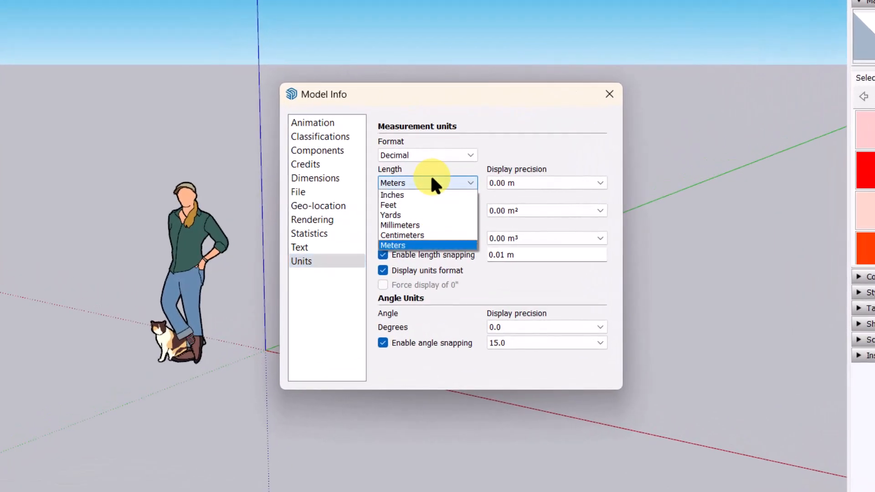
left_click(415, 235)
left_click(402, 211)
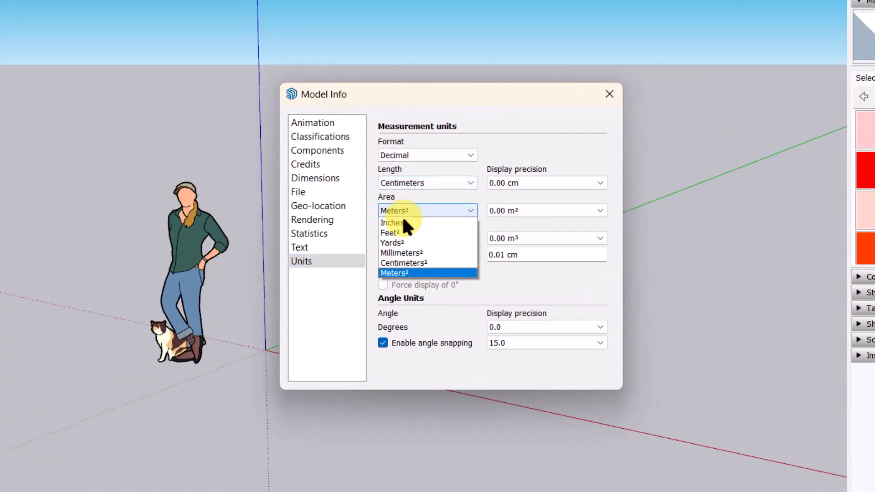
left_click(403, 262)
left_click(393, 238)
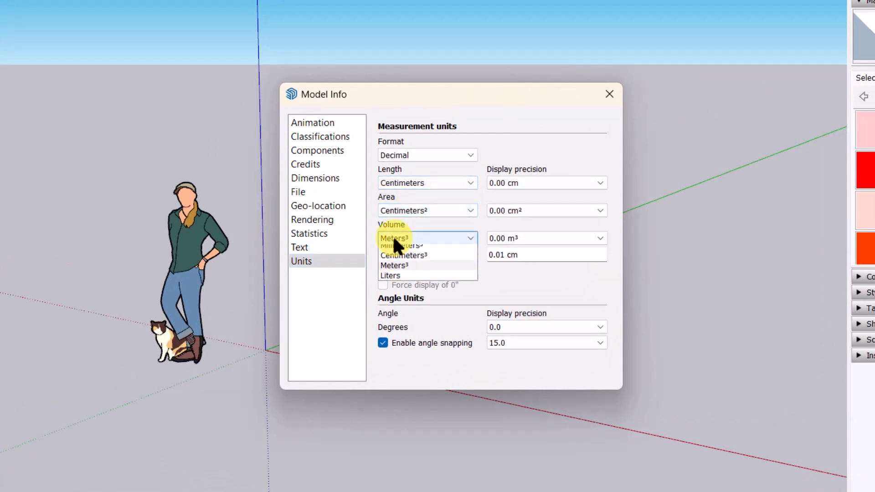
left_click(402, 299)
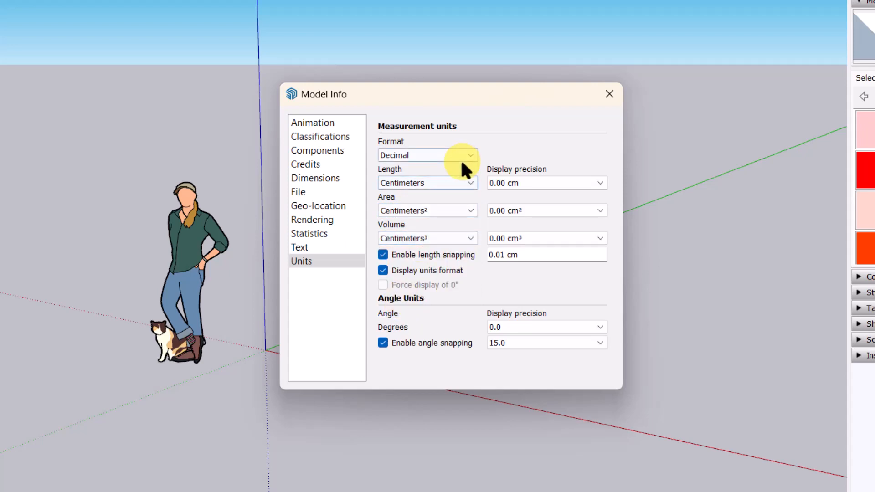
left_click(612, 94)
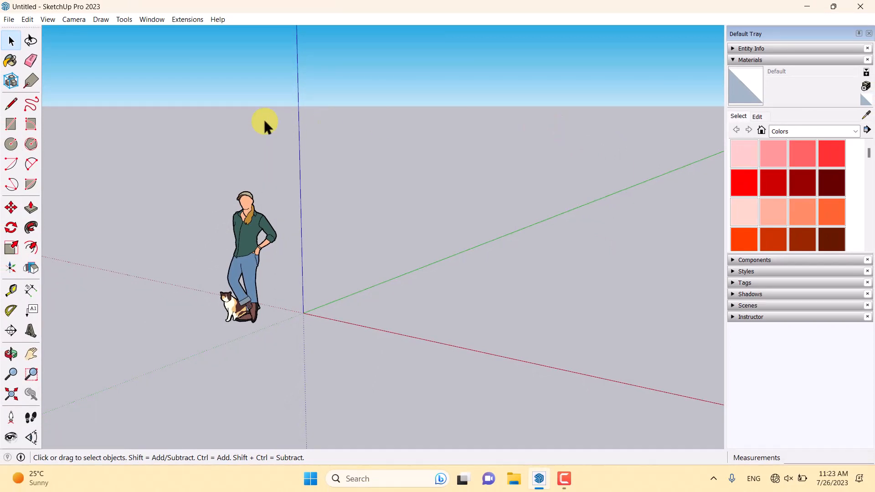
Step: Draw a 500 by 600 cm rectangle on the ground plane, starting near the origin between the red and green axes
scroll(203, 146, "down", 3)
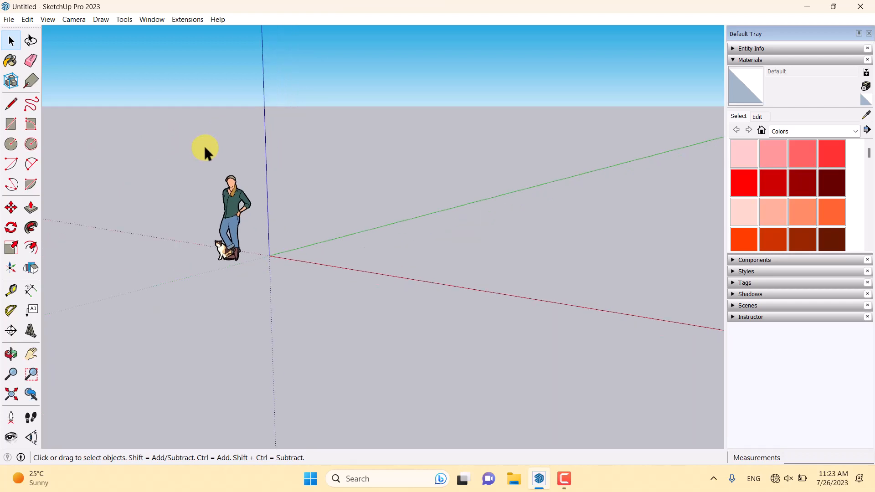
middle_click_drag(204, 146, 289, 197)
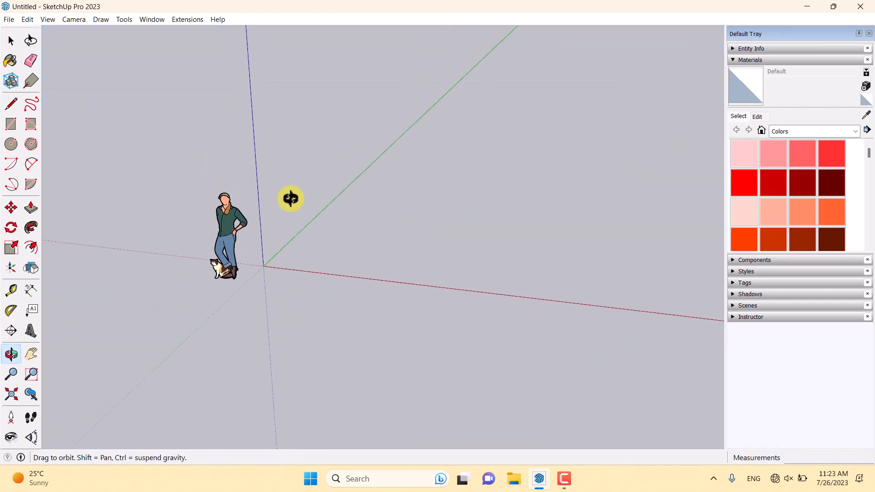
left_click(8, 128)
left_click(323, 263)
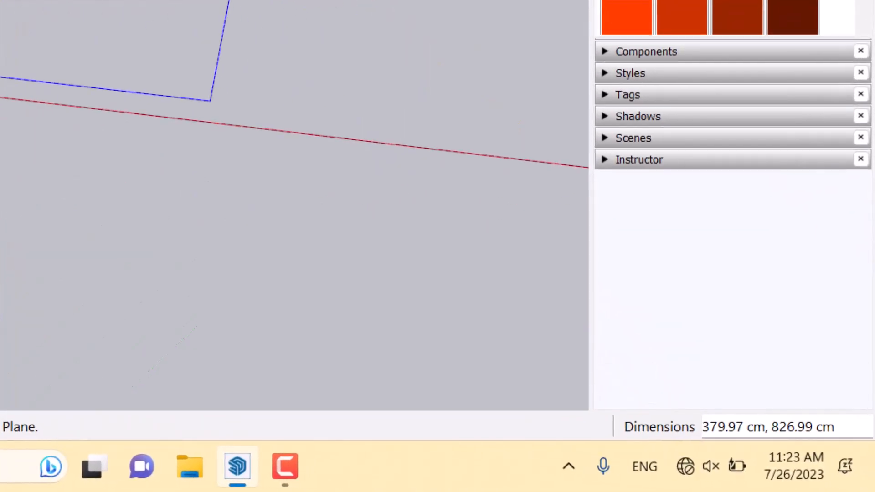
type("500")
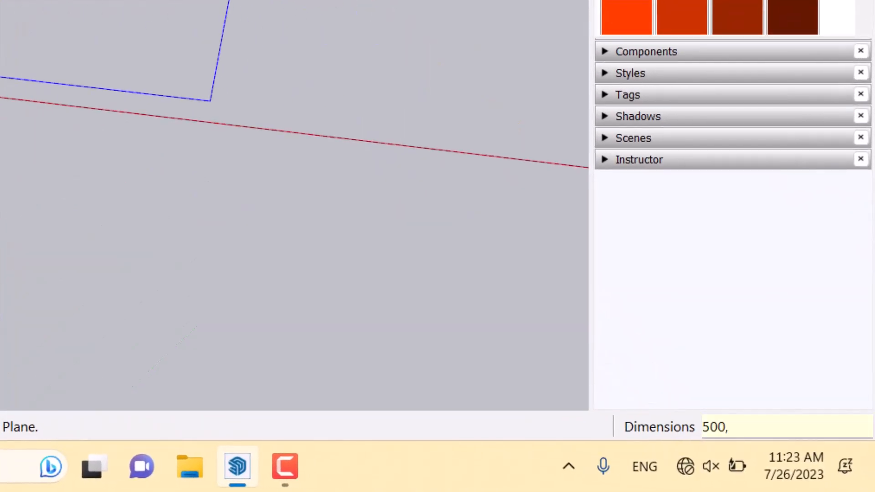
type(", 600")
key("Return")
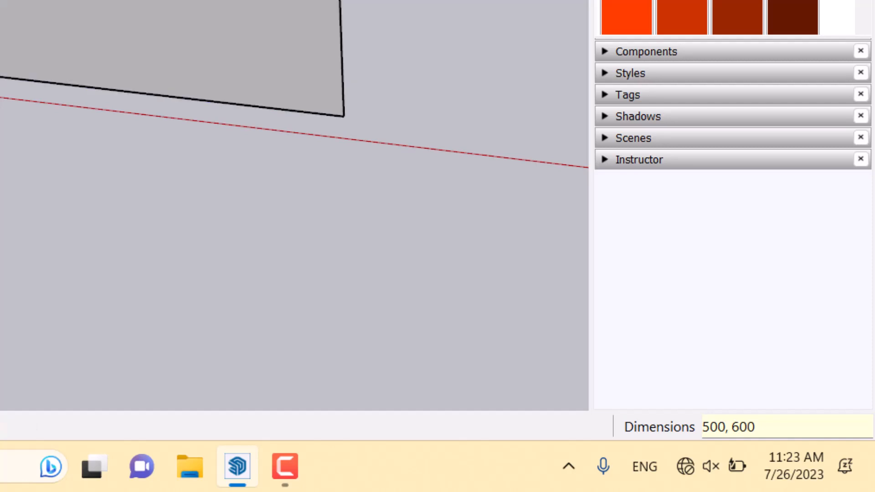
Step: Push/Pull the ground rectangle upward by 10 cm to form the floor slab
mouse_move(221, 1)
middle_mouse_down()
mouse_move(459, 181)
mouse_move(221, 154)
mouse_move(222, 212)
middle_mouse_up()
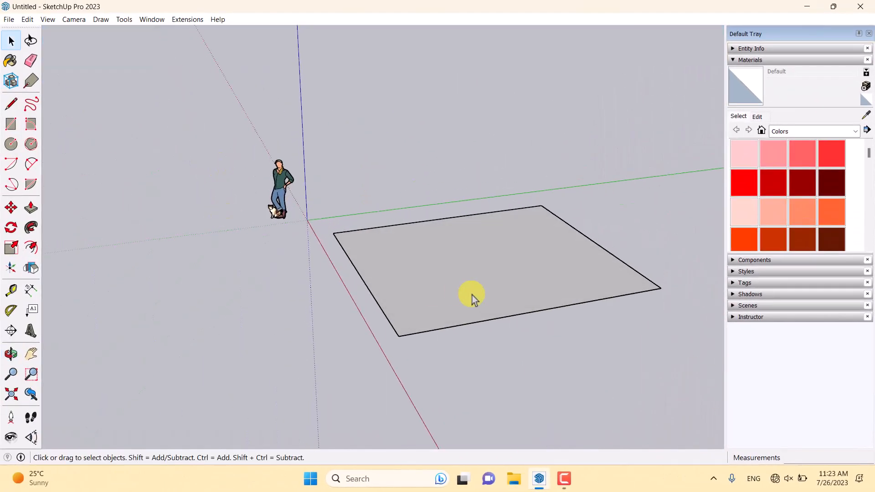
scroll(474, 297, "up", 1)
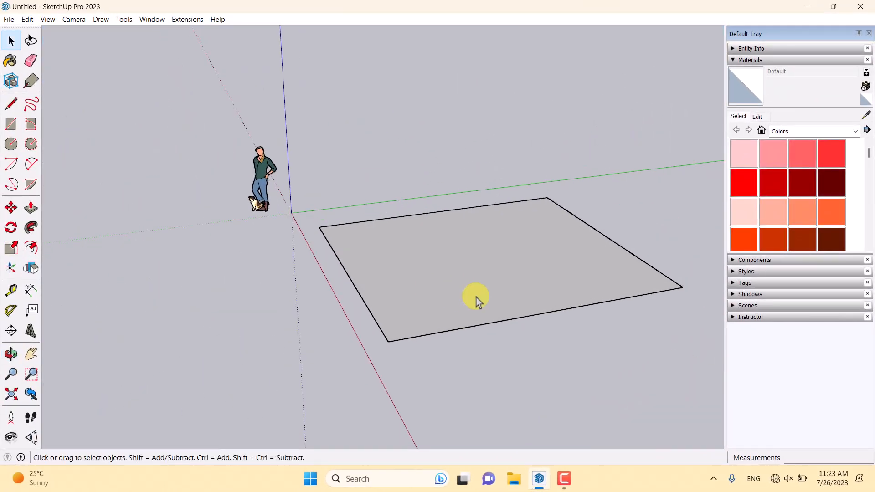
left_click(35, 210)
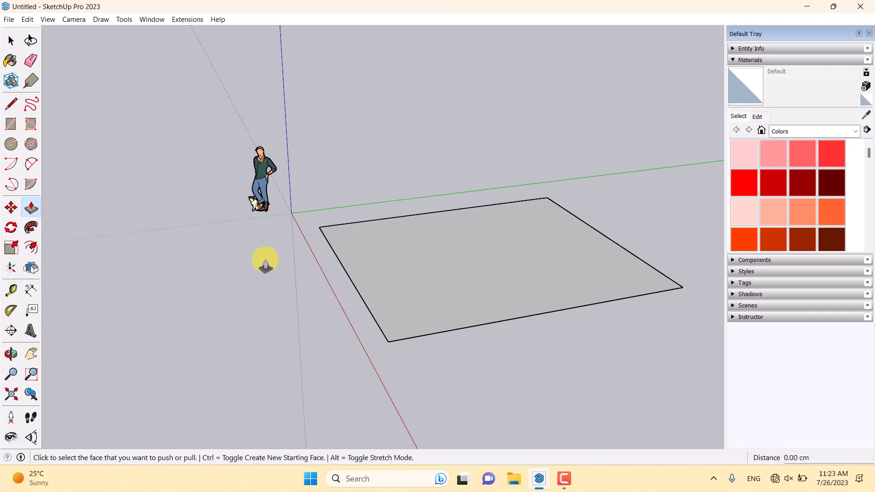
left_click(385, 256)
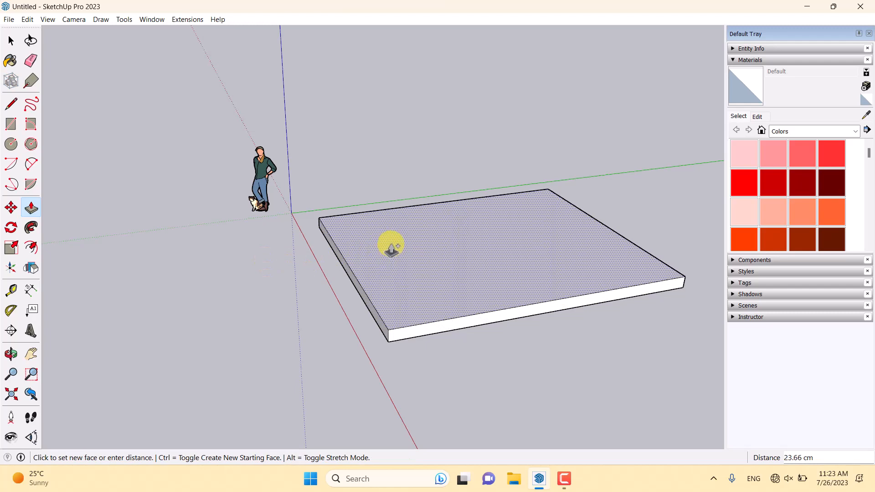
type("10")
key("Return")
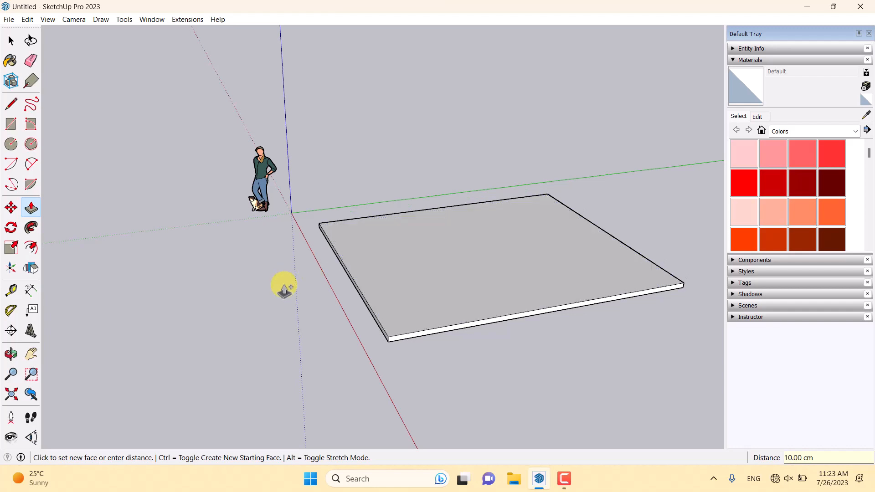
key("space")
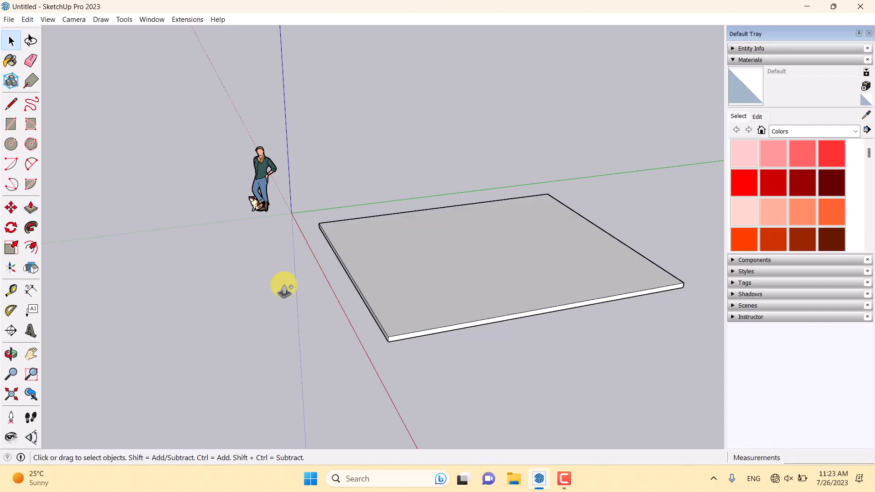
Step: Offset the slab's top face outline inward by 10 cm to mark the wall thickness
middle_click_drag(284, 289, 357, 366)
left_click(470, 250)
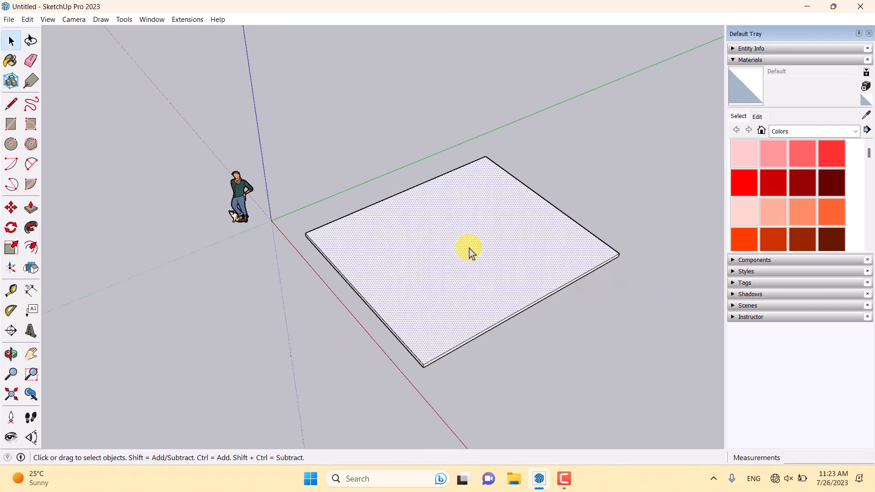
left_click(35, 251)
left_click(330, 260)
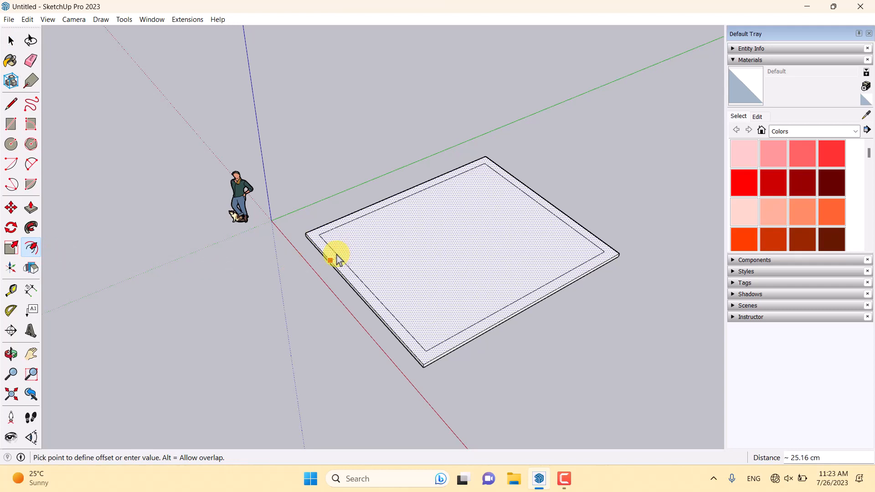
type("10")
key("Return")
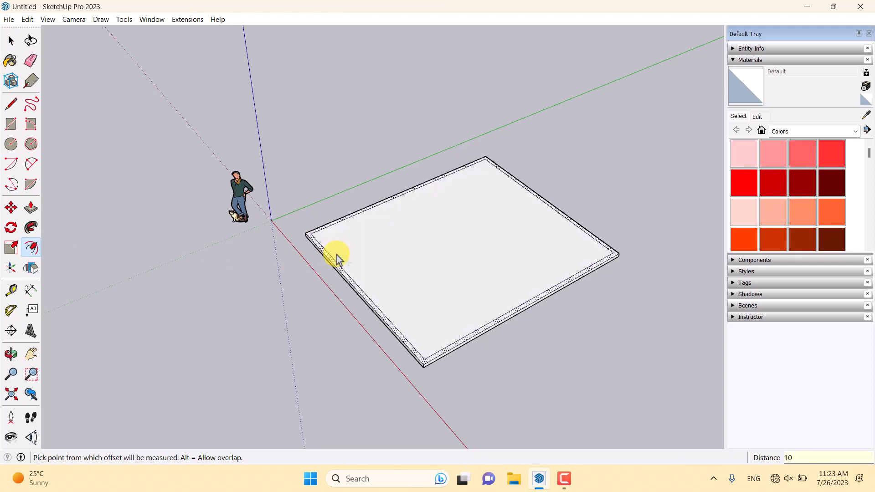
key("space")
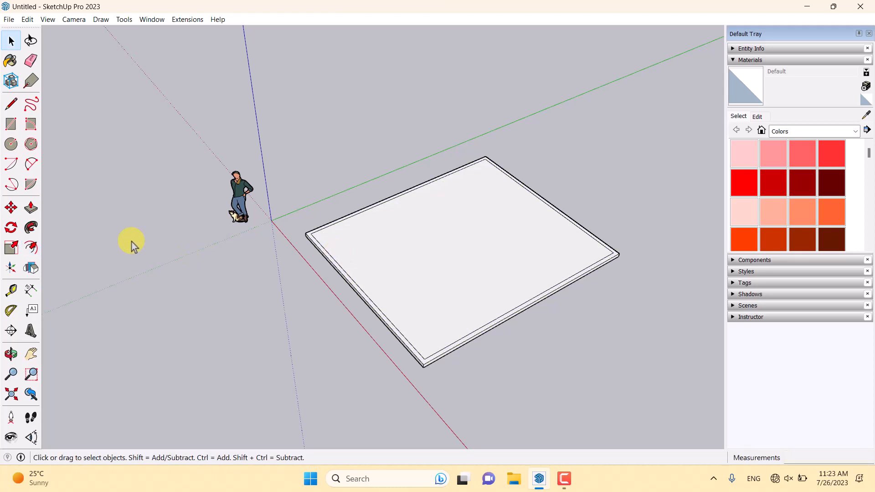
Step: Push/Pull the slab's border strip up 300 cm as a new starting face to raise the room's four walls
left_click(29, 209)
scroll(304, 239, "up", 4)
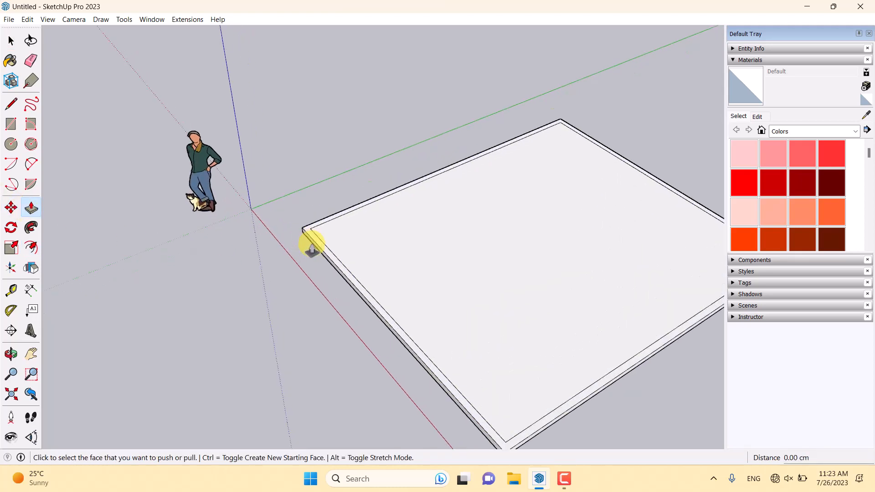
key("ctrl")
left_click(313, 239)
scroll(313, 234, "down", 3)
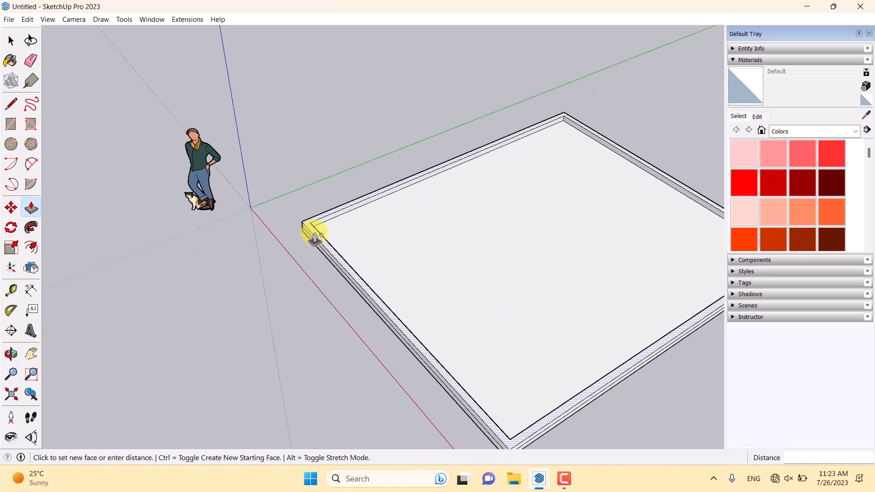
middle_click_drag(322, 205, 334, 136)
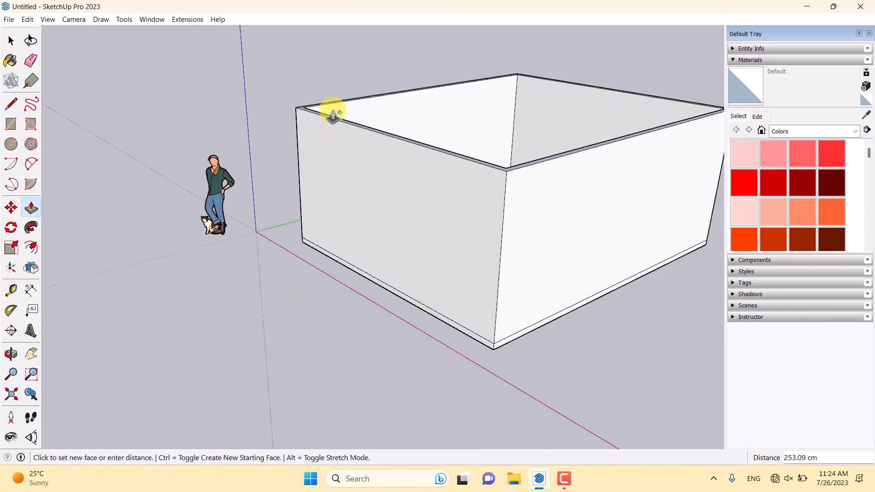
type("300")
key("Return")
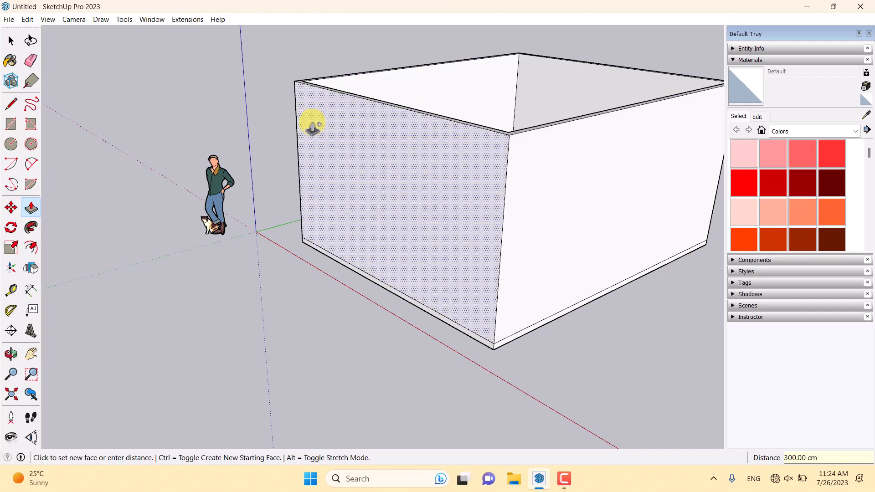
scroll(205, 231, "down", 5)
middle_click_drag(205, 231, 206, 312)
key("space")
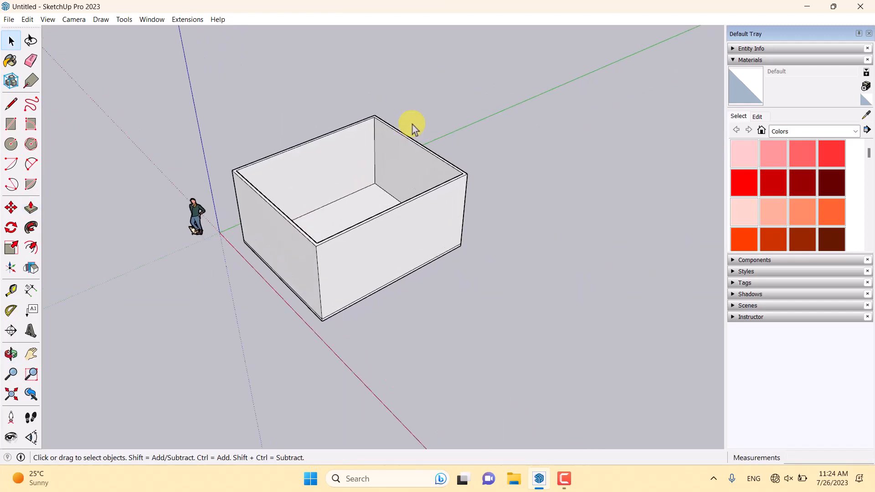
Step: Place two vertical guides on the far interior wall, 90 cm from its left corner edge and 100 cm beyond the first guide
scroll(412, 125, "up", 4)
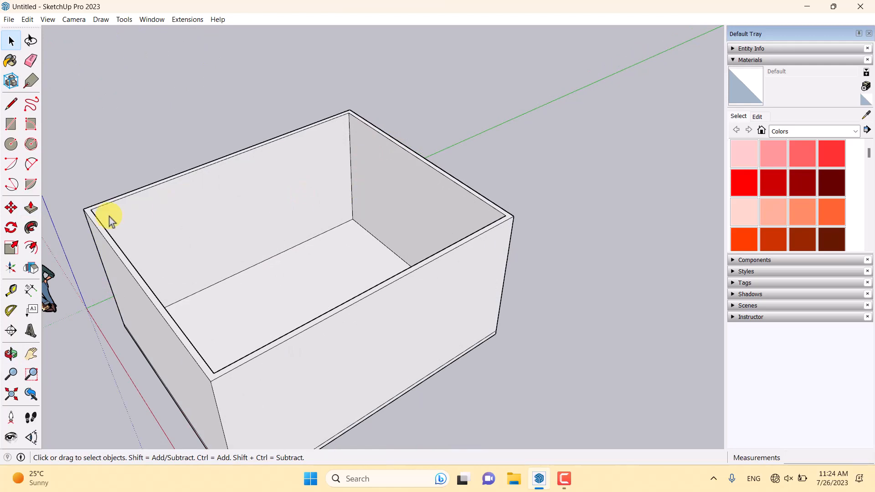
left_click(10, 290)
middle_click_drag(289, 250, 479, 256)
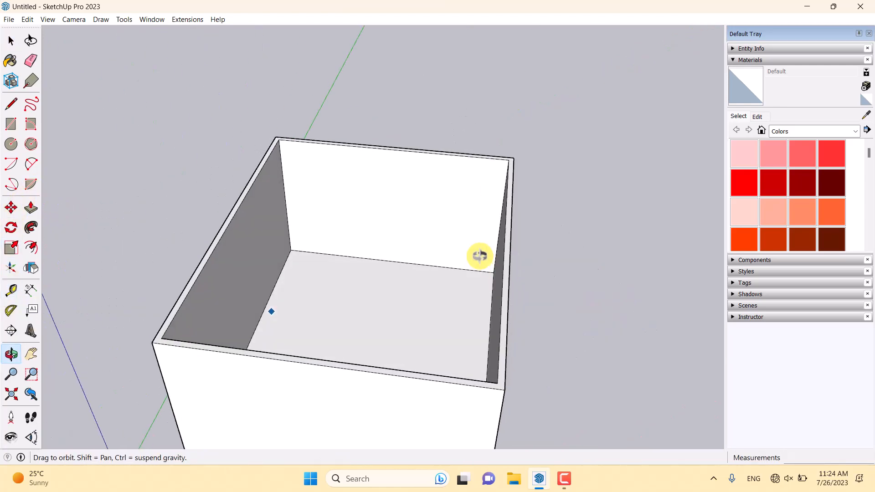
scroll(371, 195, "up", 5)
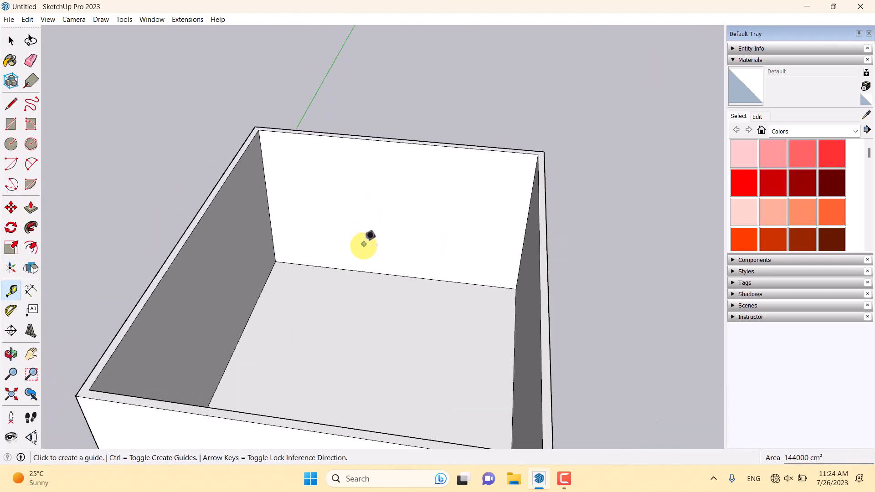
mouse_move(371, 236)
middle_mouse_down()
mouse_move(231, 234)
mouse_move(264, 197)
mouse_move(347, 238)
mouse_move(473, 264)
mouse_move(418, 258)
mouse_move(281, 195)
mouse_move(118, 220)
mouse_move(307, 221)
mouse_move(365, 237)
middle_mouse_up()
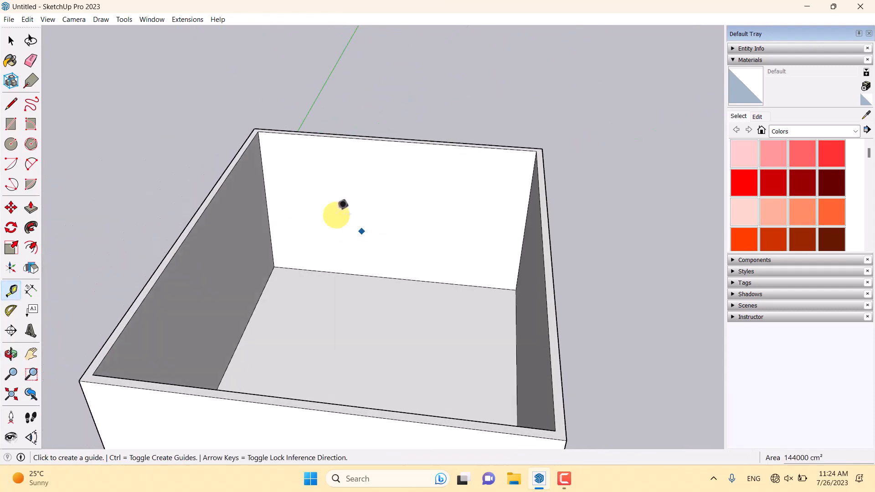
left_click(13, 290)
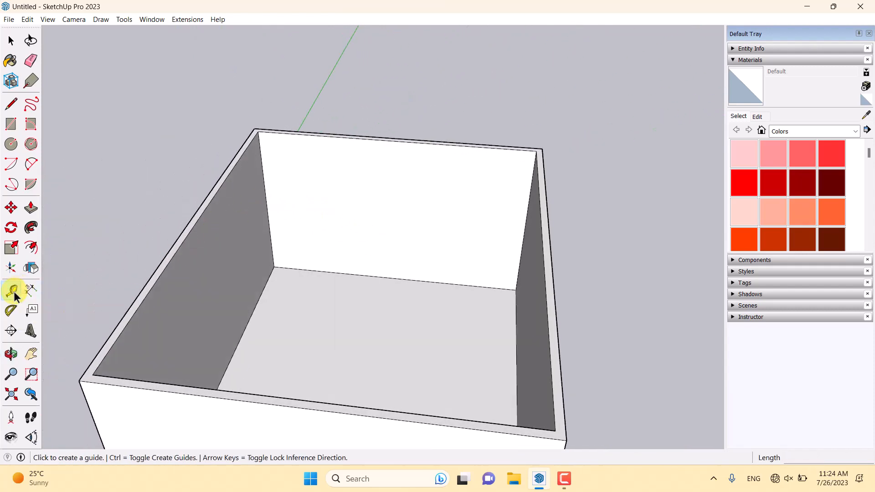
left_click(265, 188)
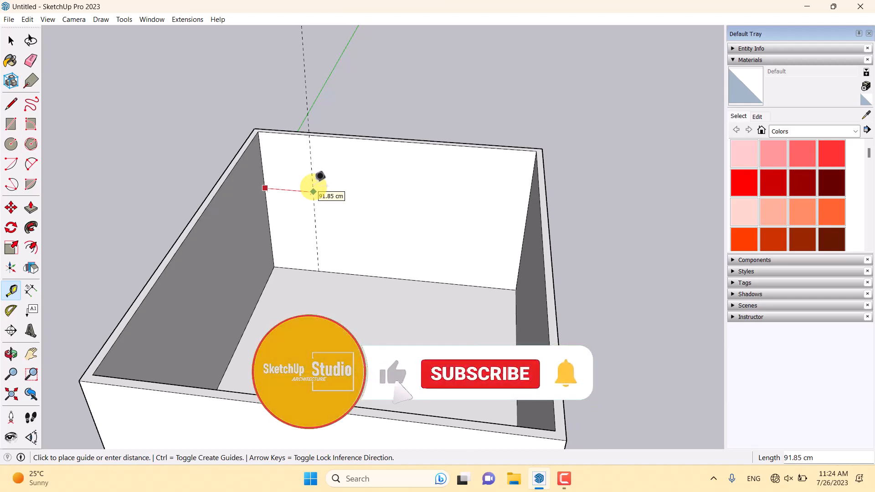
type("90")
key("Return")
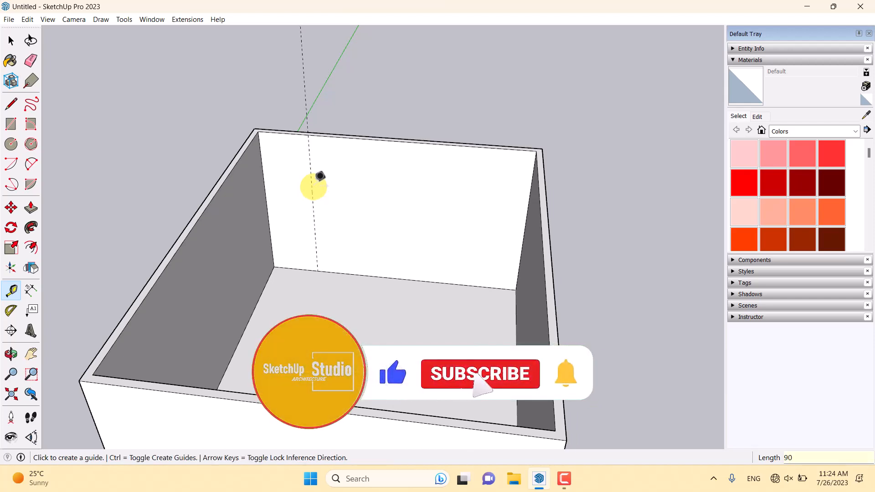
left_click(313, 193)
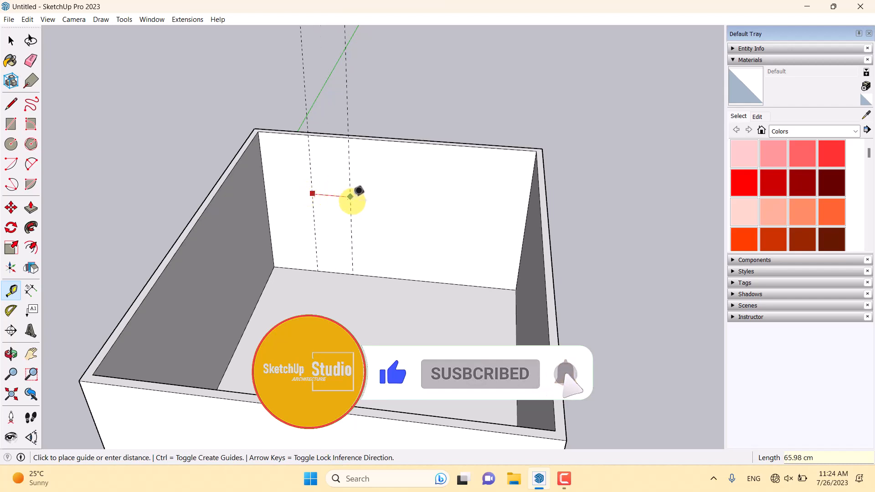
type("100")
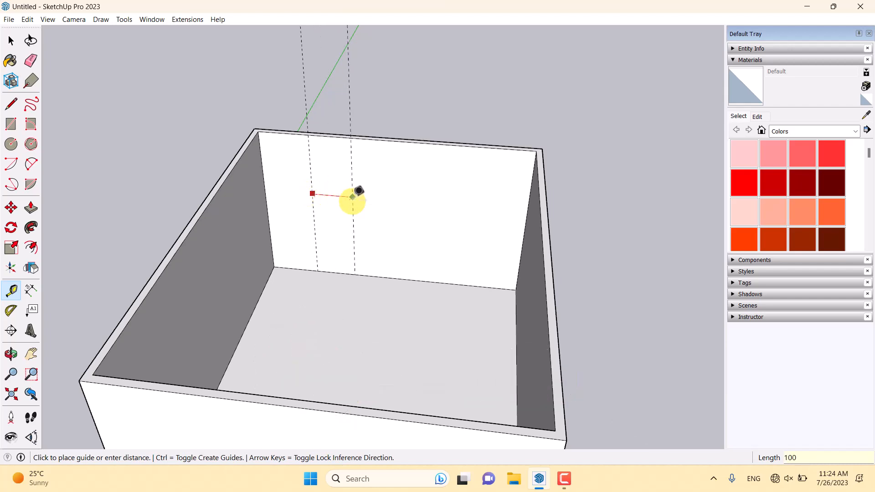
key("Return")
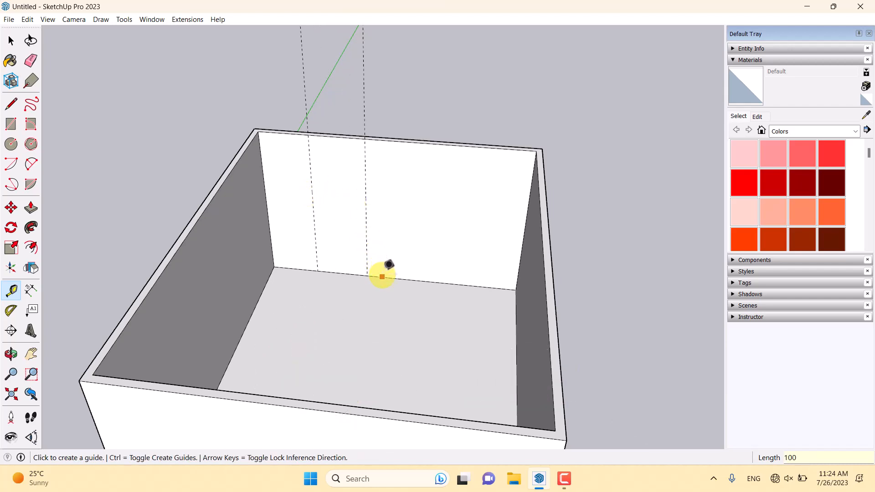
Step: Place two horizontal guides on the same wall, 110 cm above the floor edge and 160 cm above the first one
left_click(382, 277)
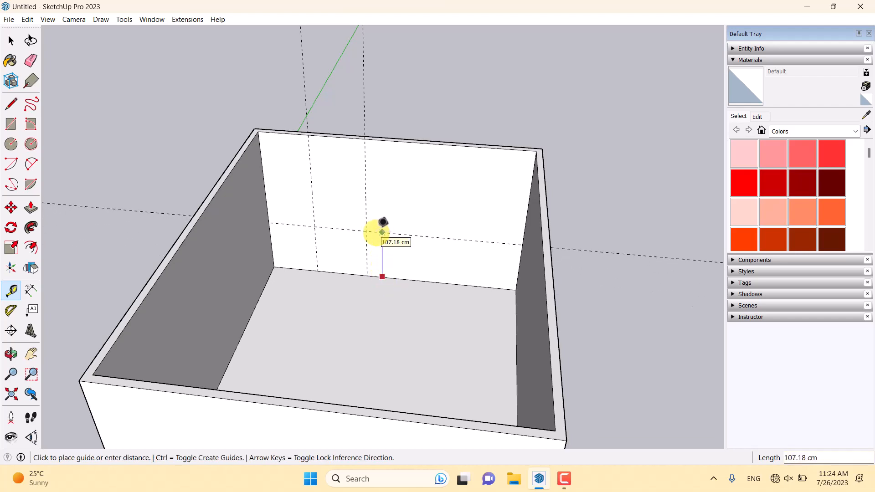
type("110")
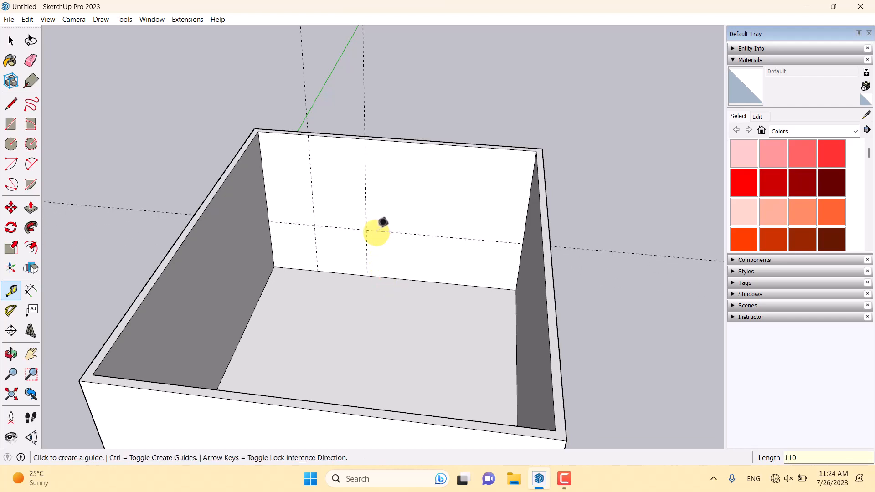
left_click(373, 230)
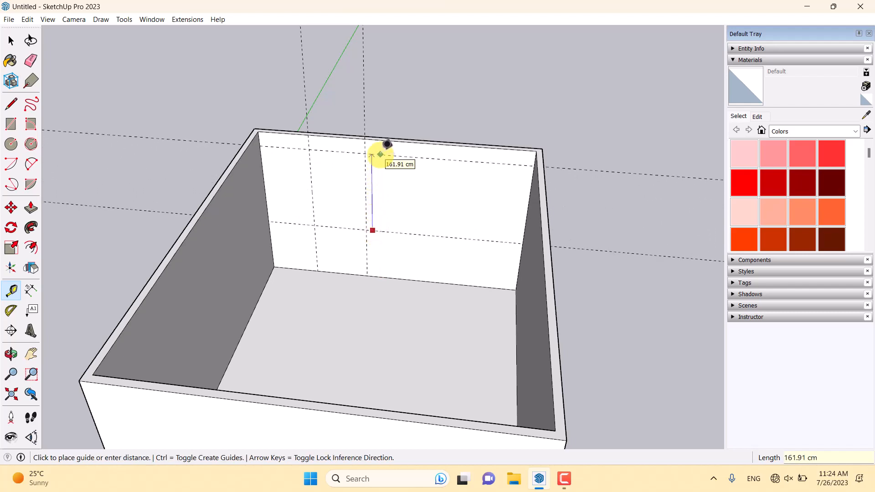
type("160")
key("Return")
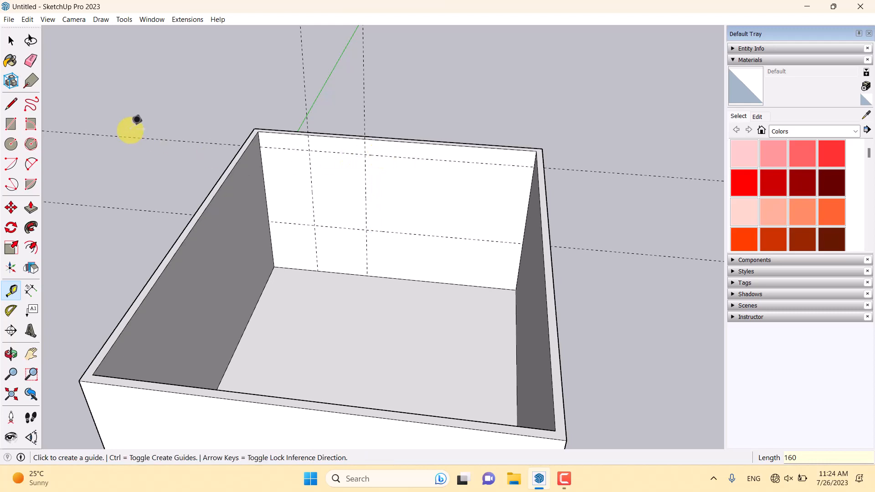
Step: Draw the 160 by 100 cm window rectangle on the wall between opposite intersections of the four guides
left_click(15, 129)
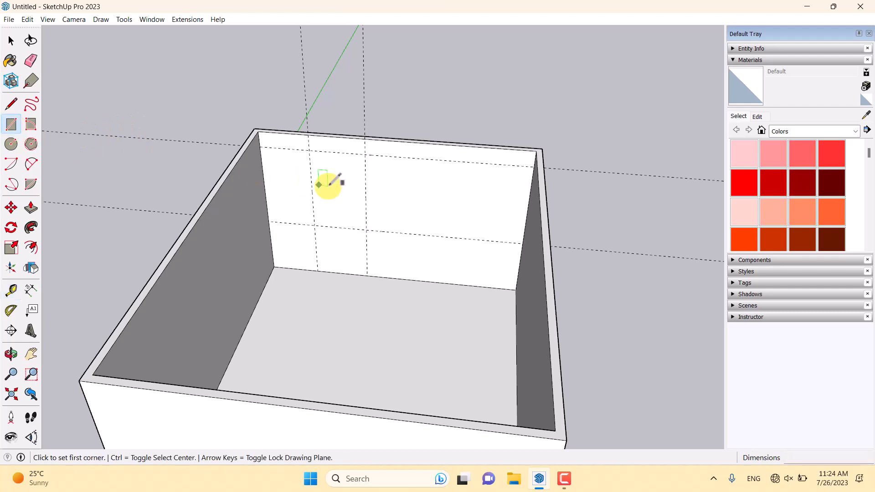
left_click(309, 150)
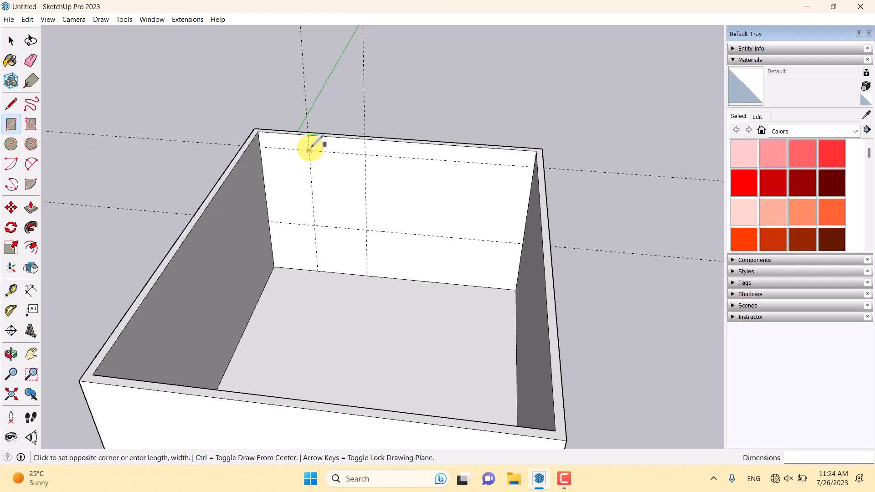
left_click(366, 229)
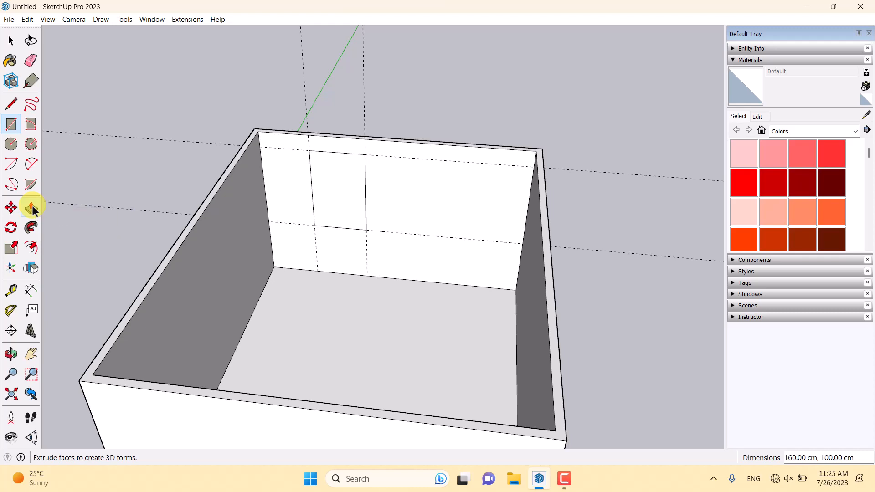
Step: Push/Pull the window rectangle 10 cm through the wall to cut the opening
left_click(31, 208)
scroll(461, 233, "up", 2)
scroll(462, 233, "up", 2)
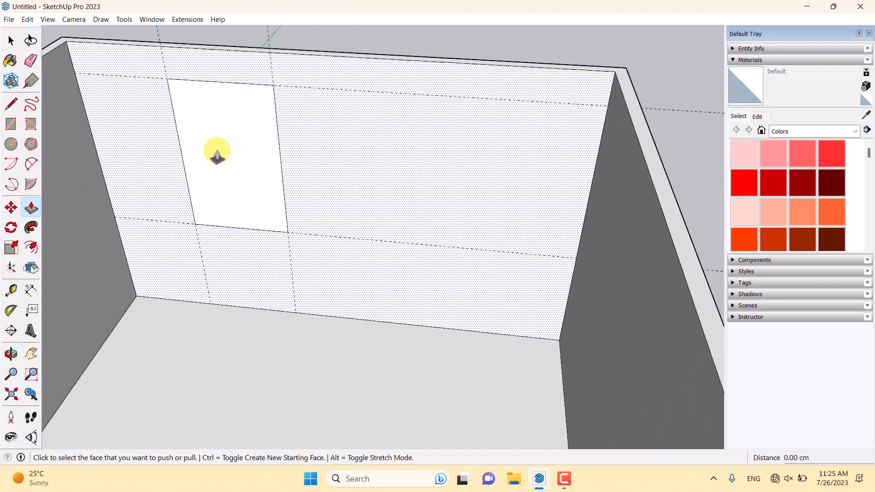
left_click(186, 120)
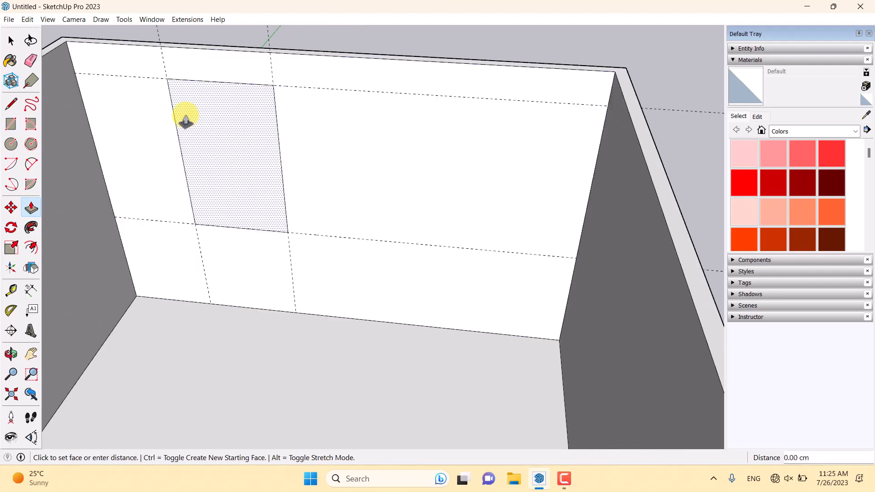
left_click(230, 146)
scroll(312, 195, "down", 5)
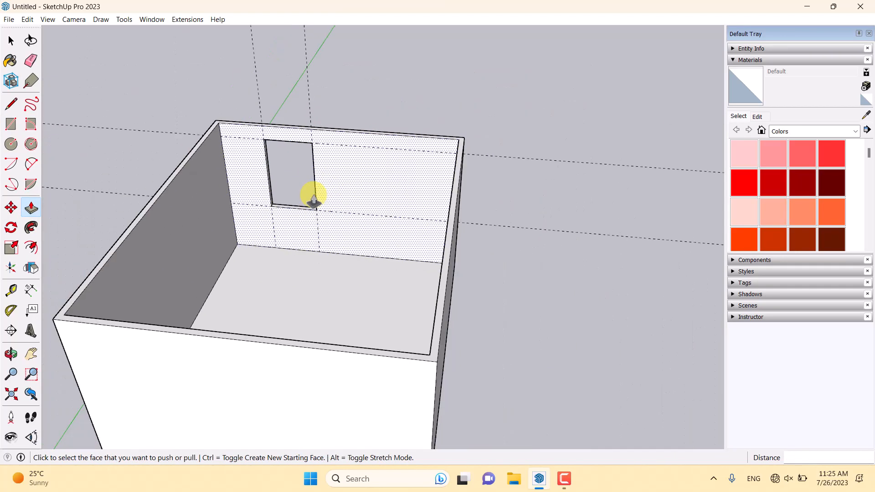
Step: Erase the vertical and horizontal guides used to lay out the window opening
middle_click_drag(312, 195, 498, 143)
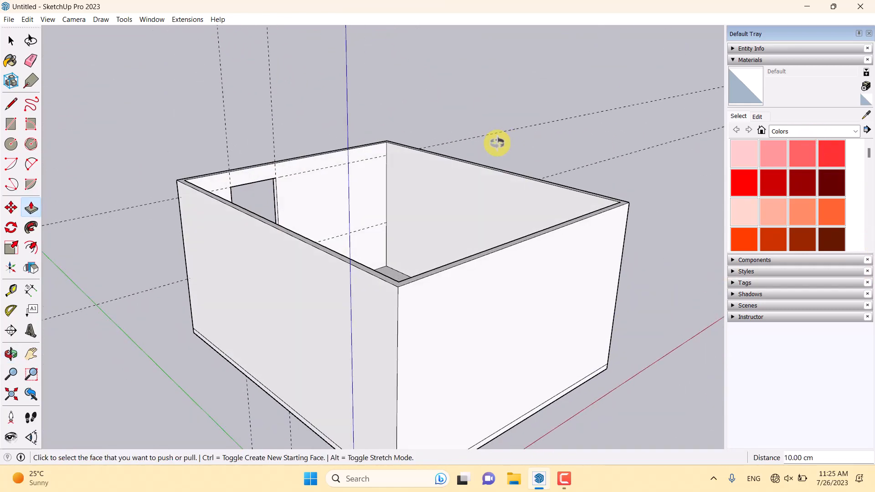
key("space")
scroll(297, 191, "down", 3)
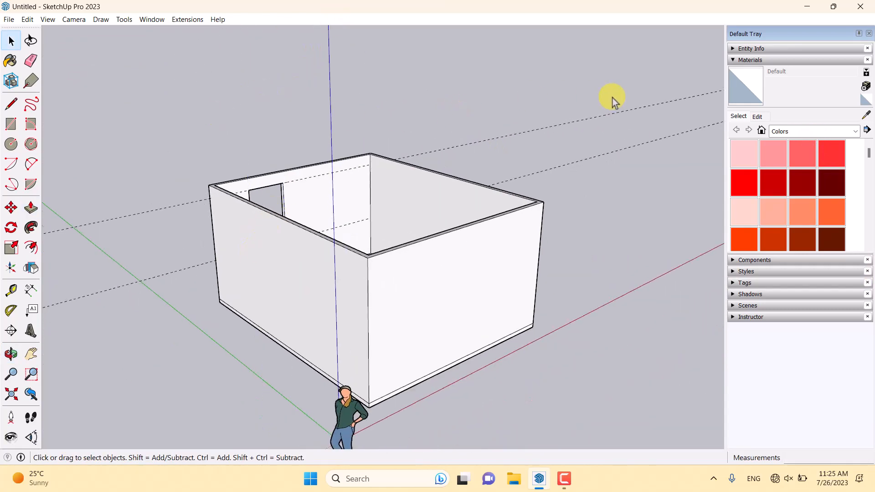
left_click_drag(613, 97, 553, 176)
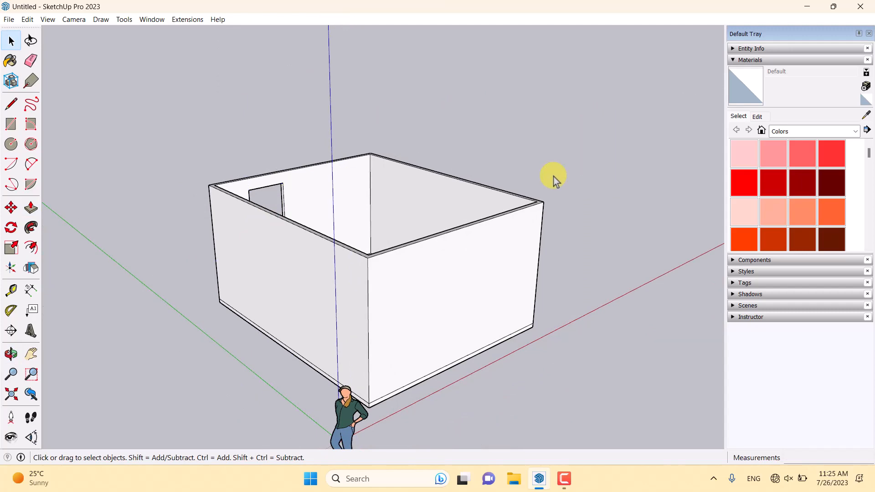
Step: Select all connected geometry of the room and make it a group
middle_click_drag(554, 177, 251, 221)
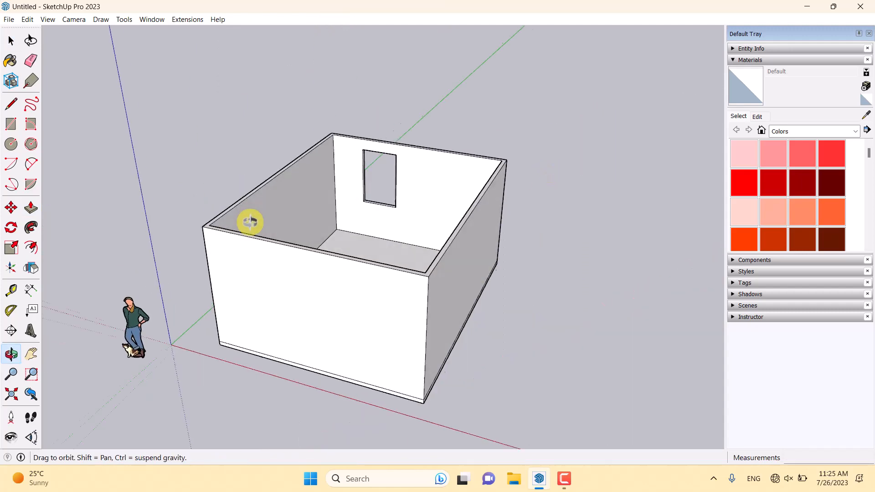
triple_click(336, 202)
right_click(336, 202)
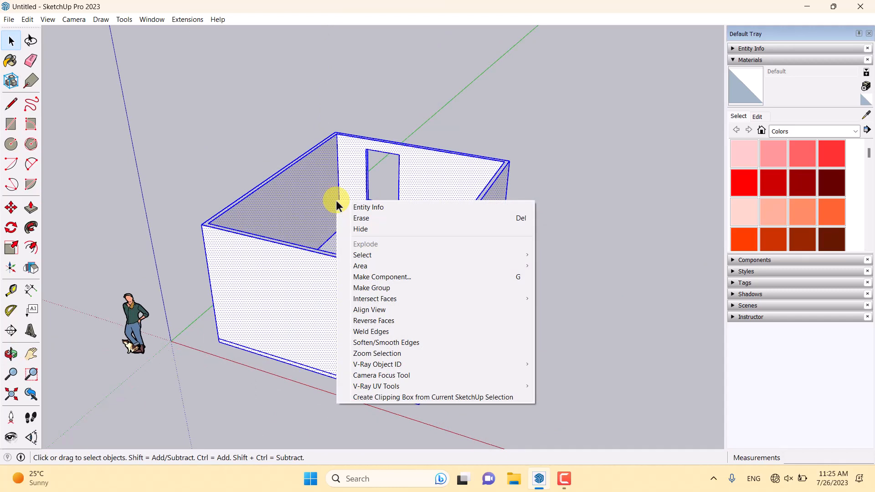
left_click(395, 289)
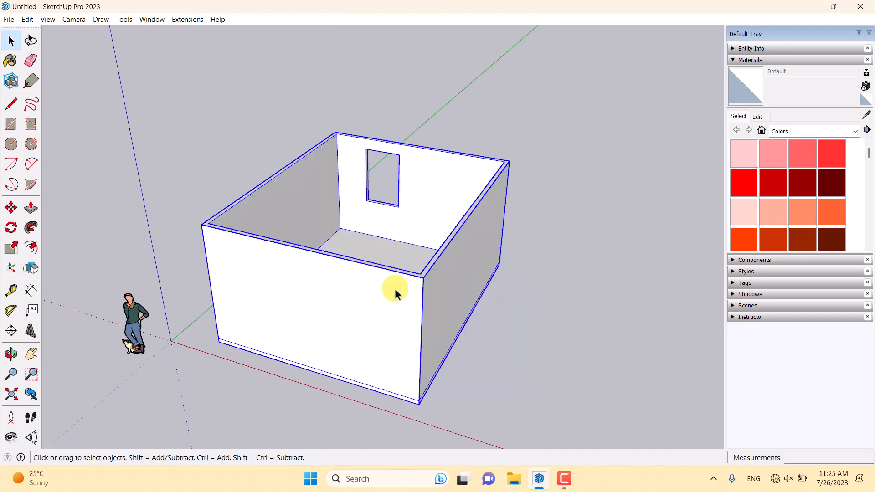
left_click(422, 122)
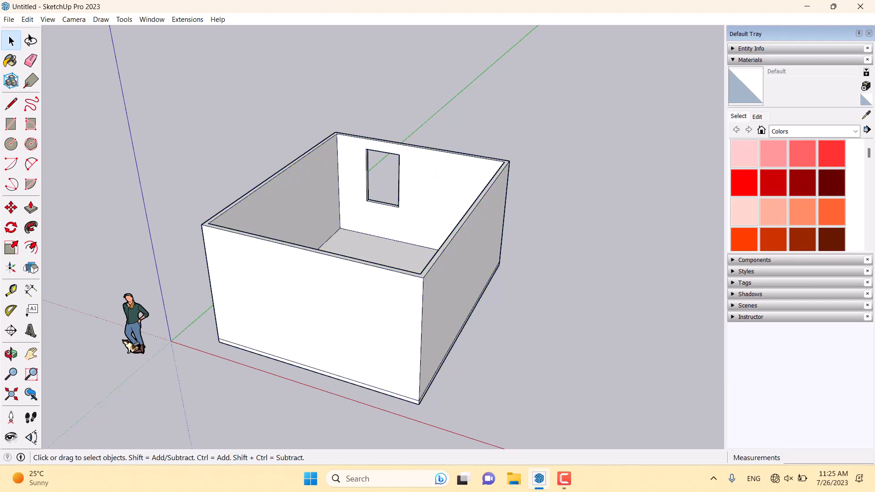
Step: Draw a 100 by 160 cm rectangle across the window opening, corner to corner on the wall's inner face
left_click(11, 124)
scroll(401, 151, "up", 4)
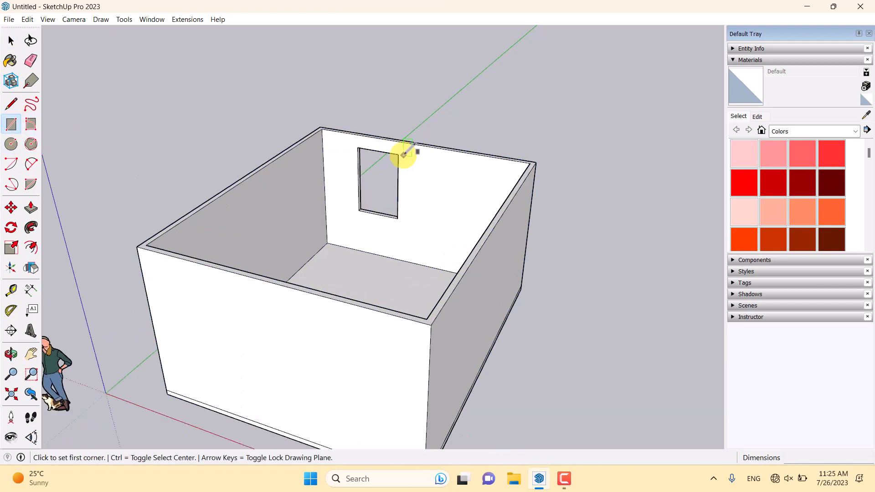
scroll(403, 154, "up", 3)
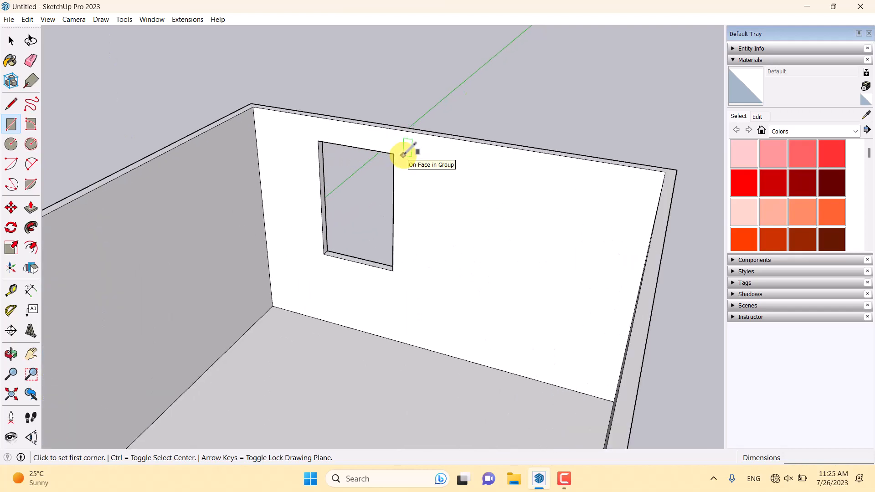
left_click(318, 141)
left_click(393, 270)
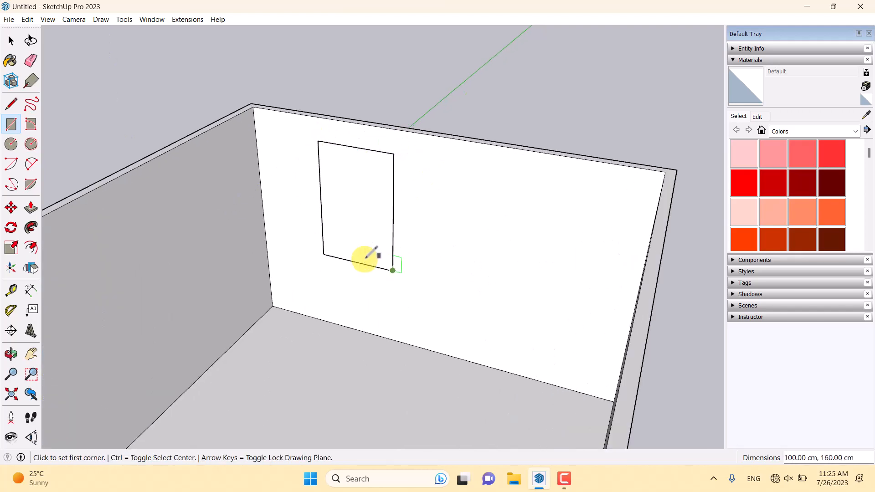
Step: Draw a horizontal line across the window rectangle from the midpoint of its left edge to the right edge
left_click(12, 103)
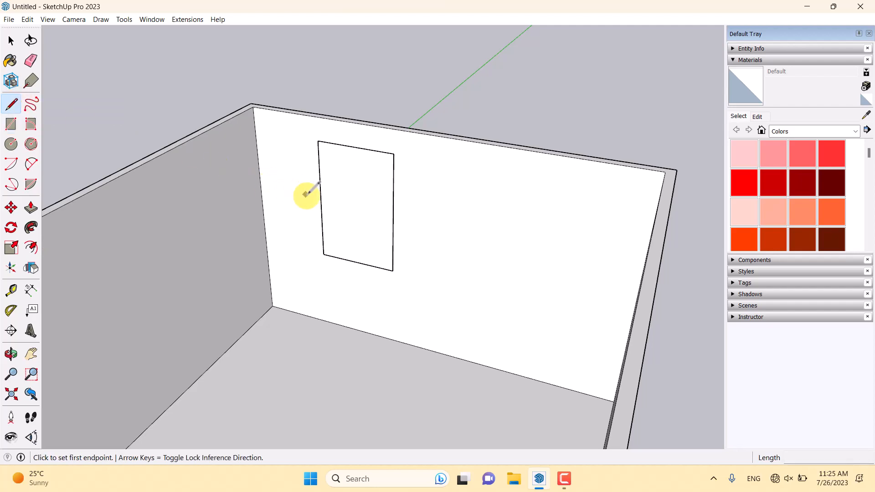
left_click(321, 200)
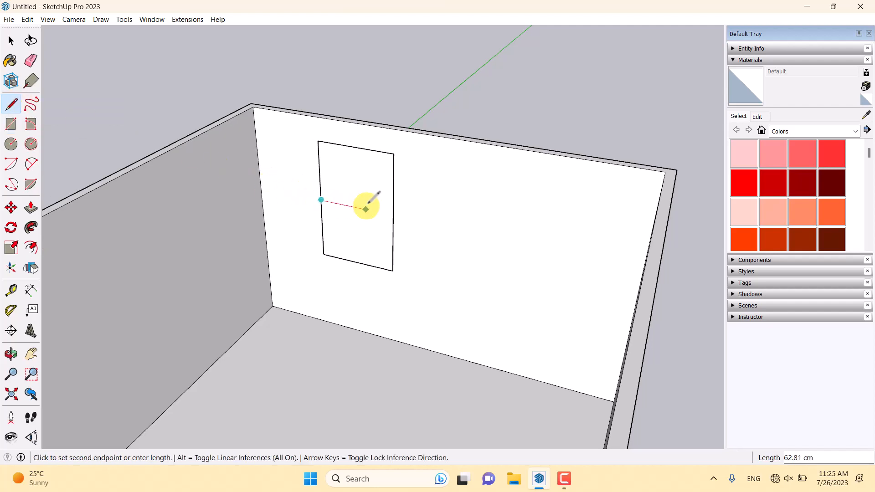
left_click(392, 214)
key("space")
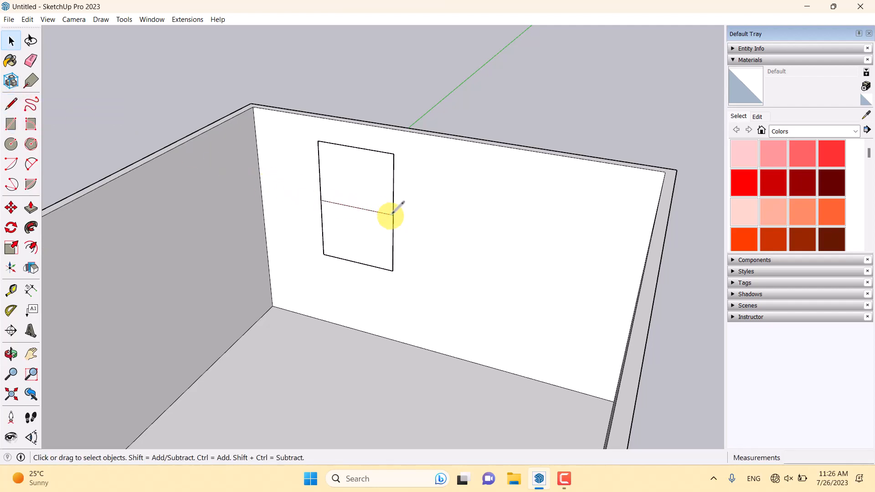
Step: Delete the left and bottom edges of the window rectangle's lower half, removing its face
scroll(371, 188, "up", 4)
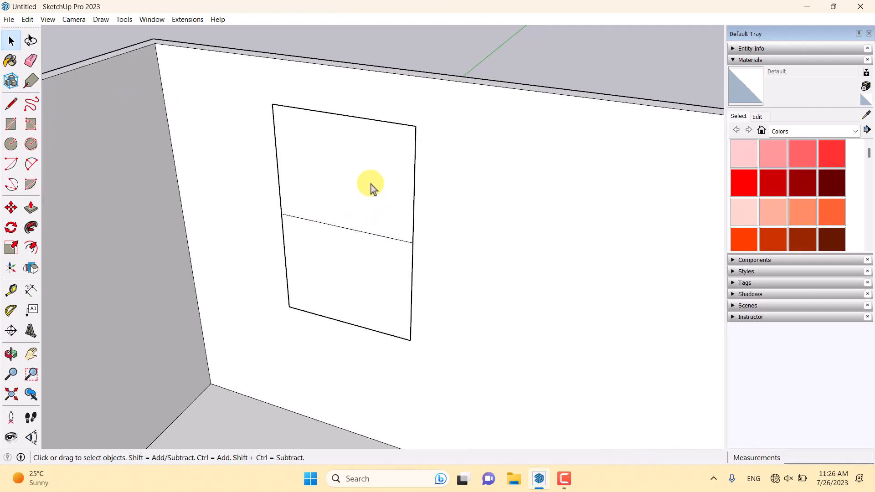
left_click(287, 260)
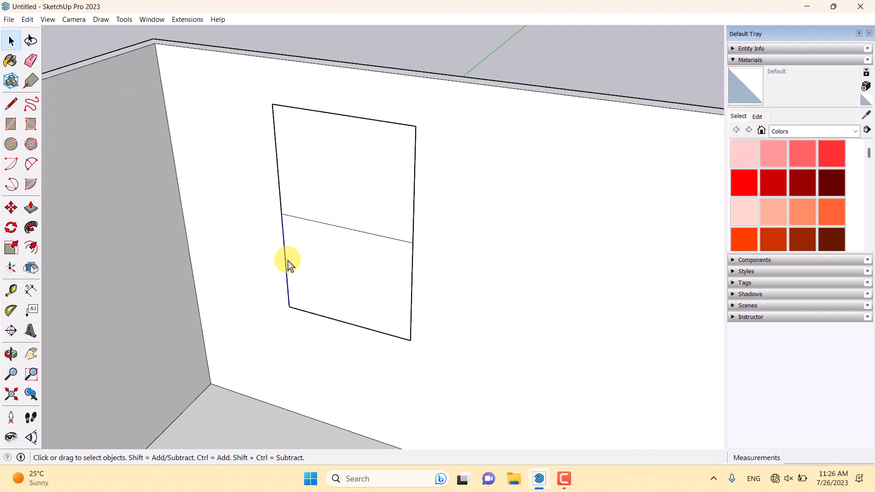
key("Delete")
left_click(327, 317)
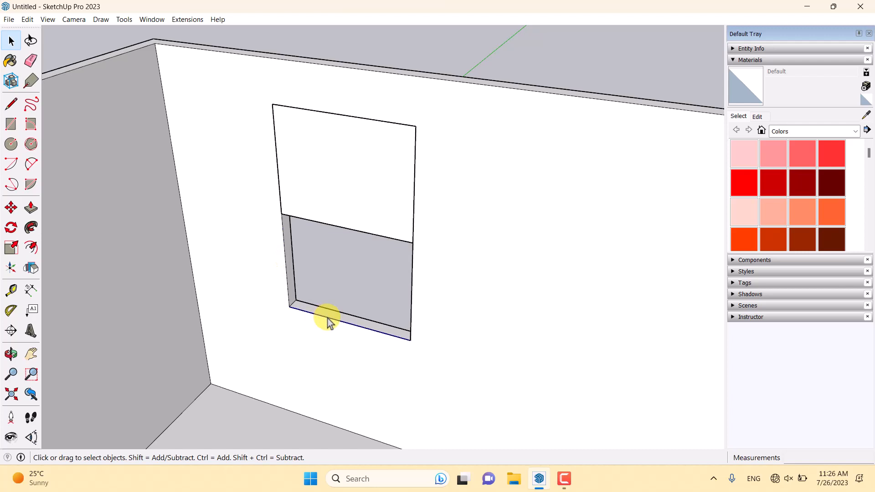
key("Delete")
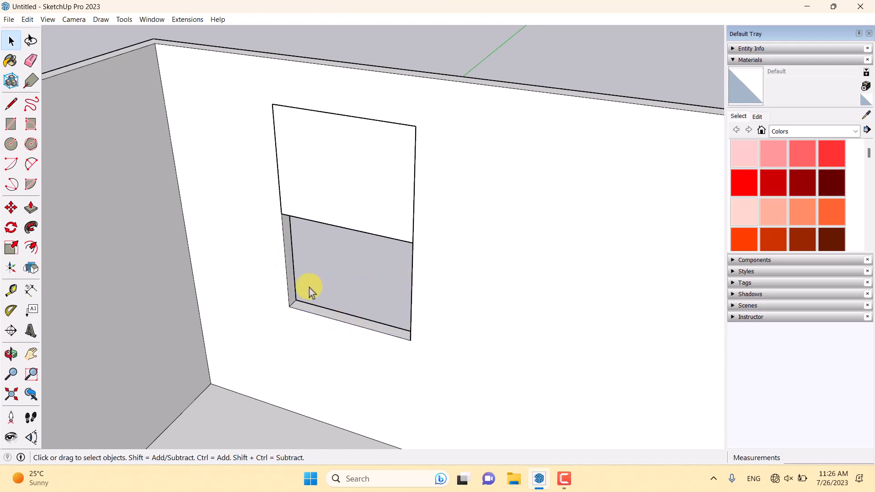
Step: Make the upper half of the window rectangle a component with the default settings
left_click(31, 208)
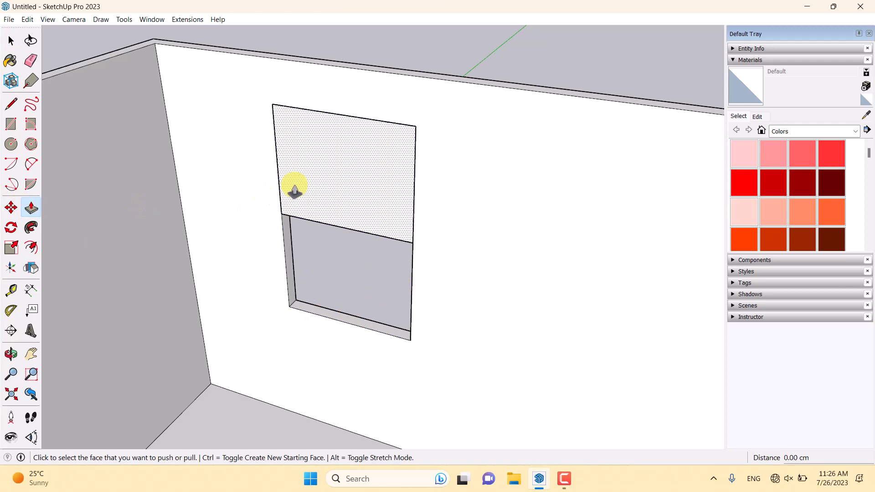
key("space")
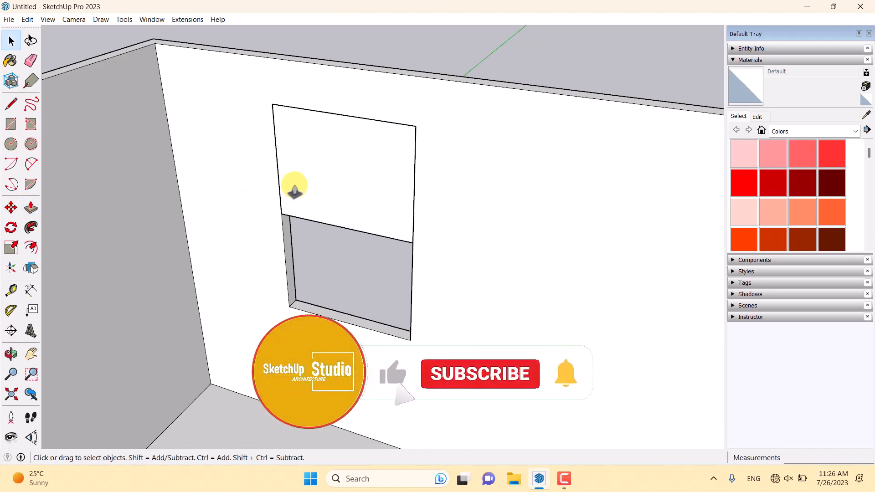
left_click(294, 190)
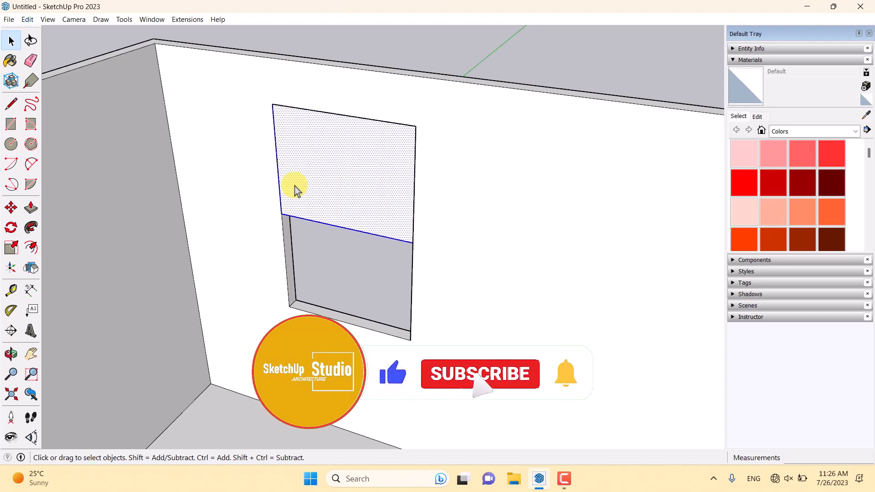
right_click(295, 187)
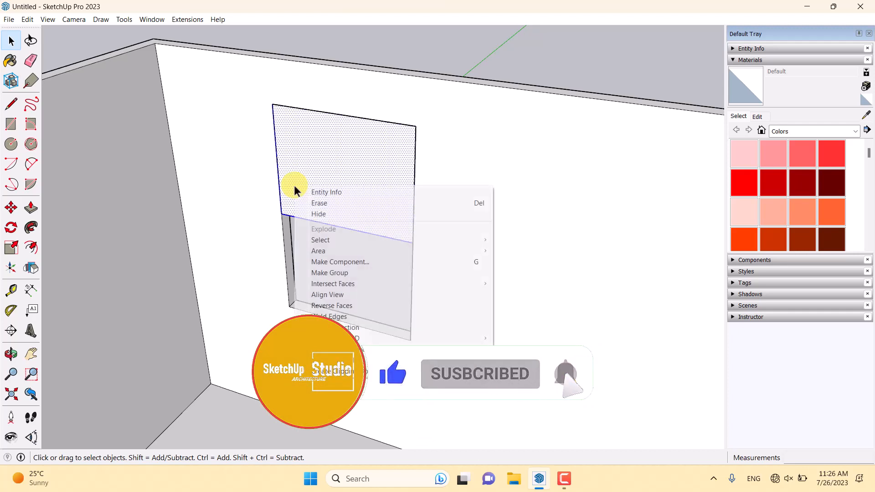
left_click(342, 263)
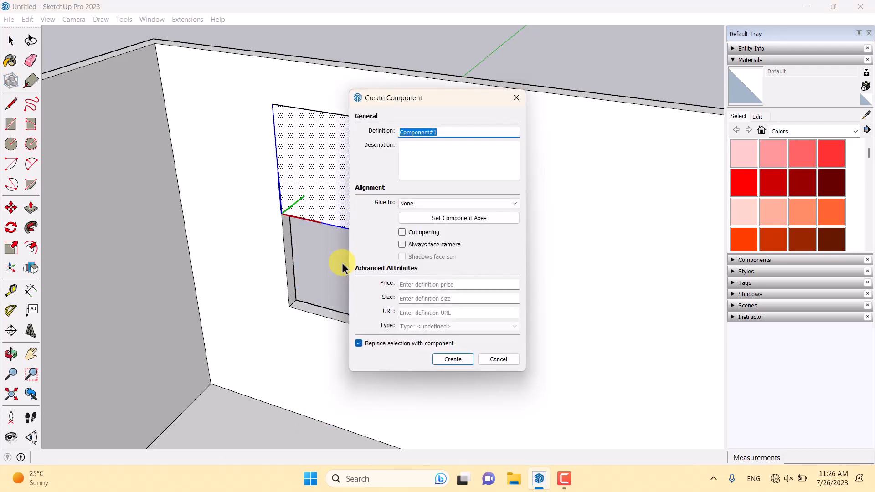
left_click(453, 360)
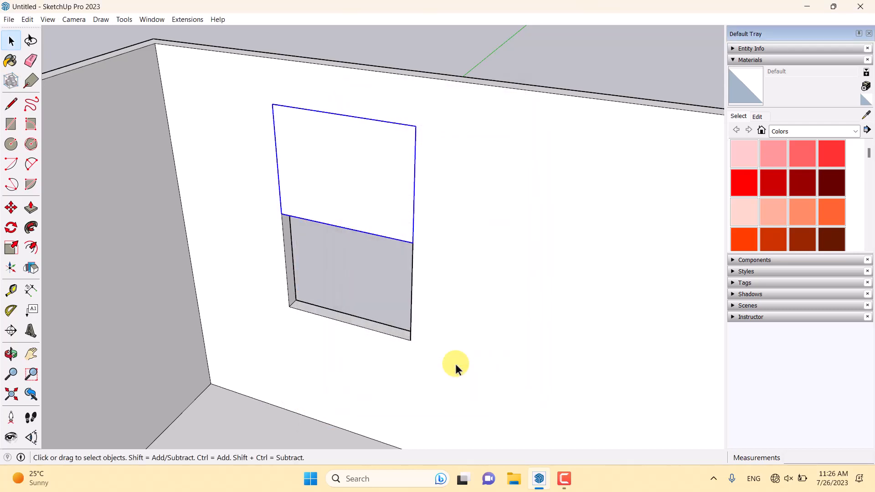
Step: Copy the upper window component 80 cm straight down to fill the lower half of the opening
left_click(12, 211)
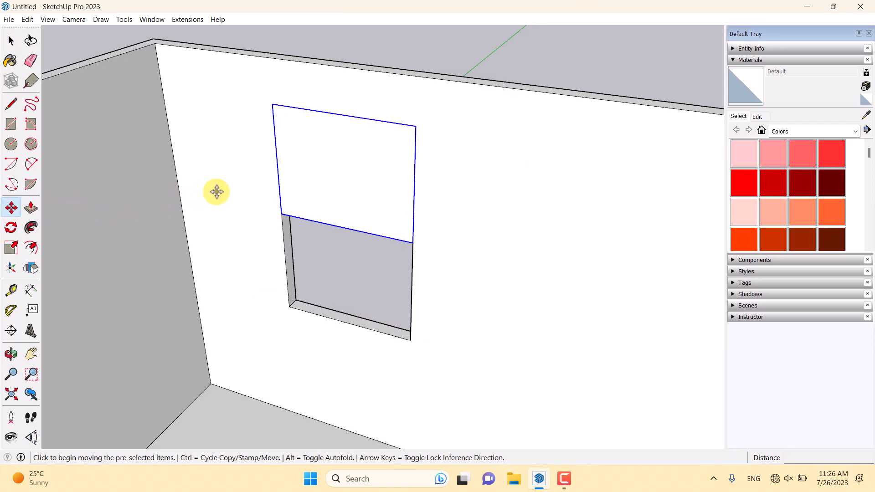
key("ctrl")
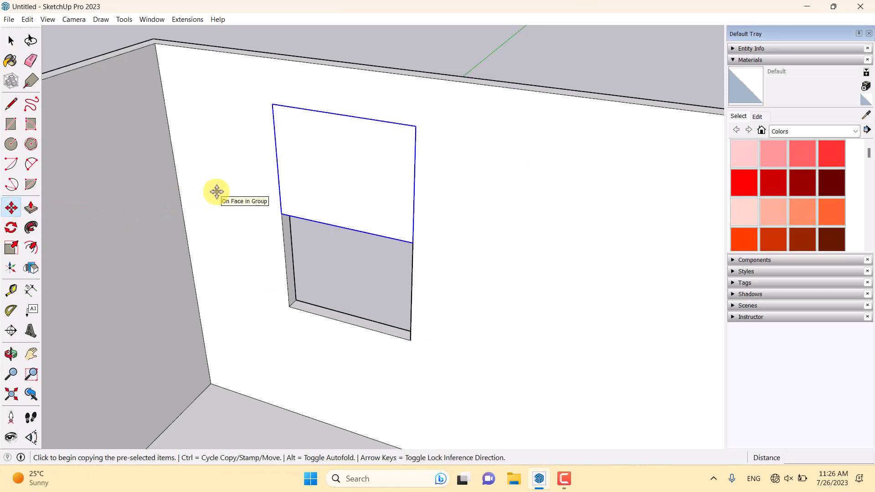
left_click(274, 102)
left_click(281, 214)
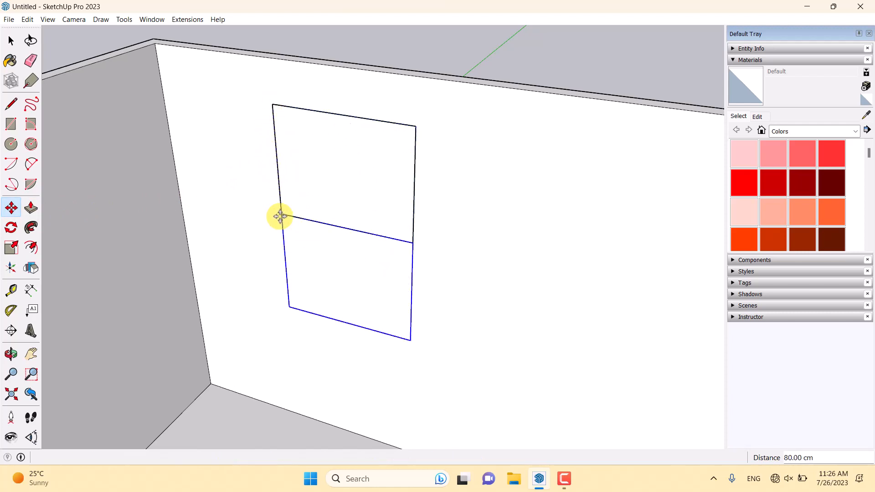
key("space")
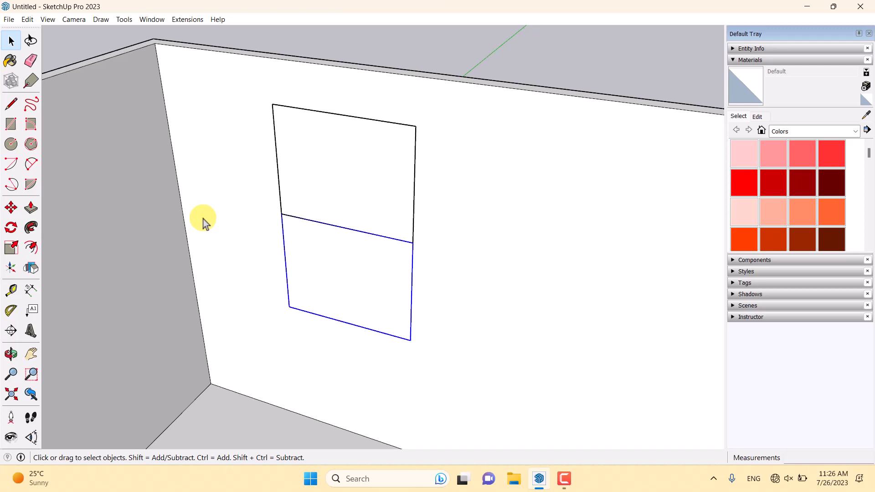
left_click(11, 104)
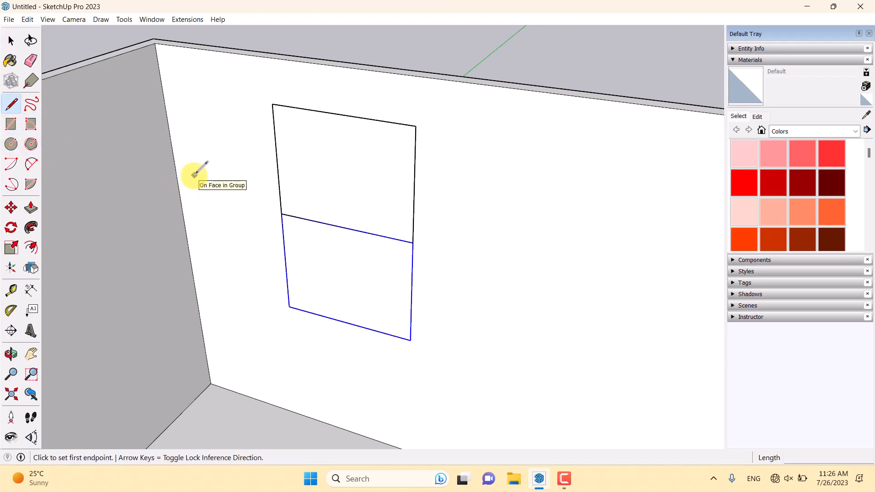
key("space")
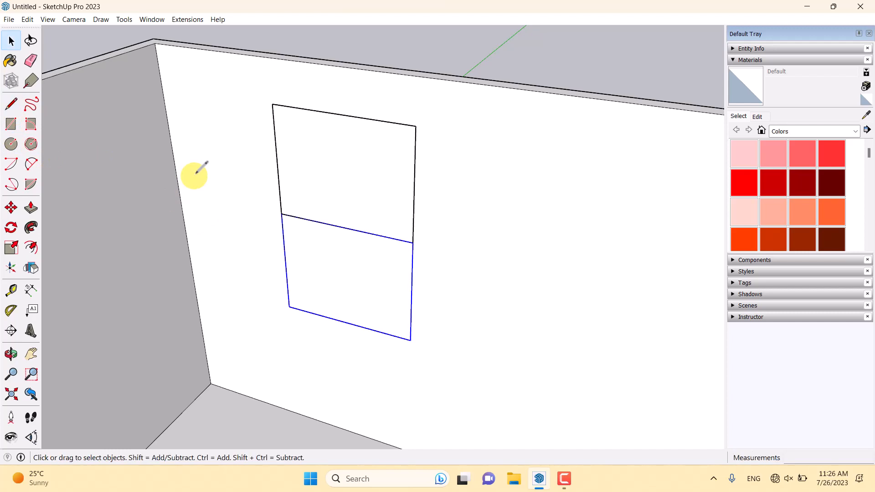
double_click(336, 297)
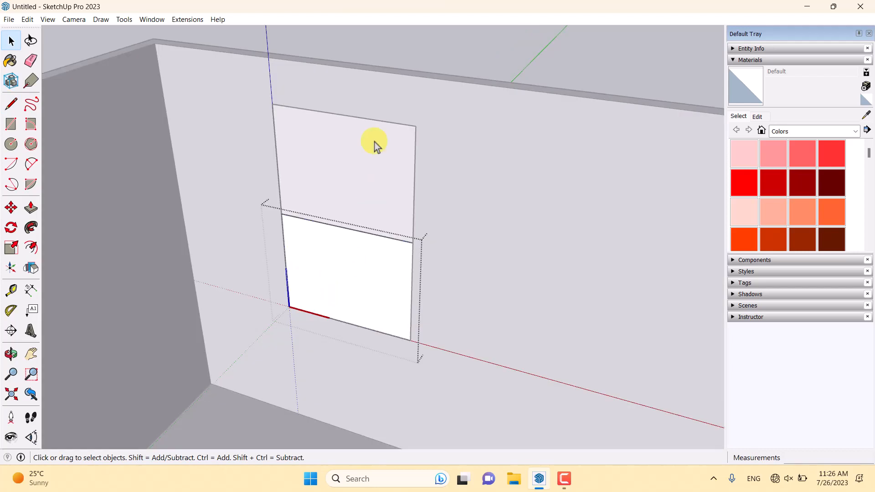
left_click(395, 58)
Step: Open the upper window component for editing and extrude its face 10 cm with Push/Pull
right_click(370, 161)
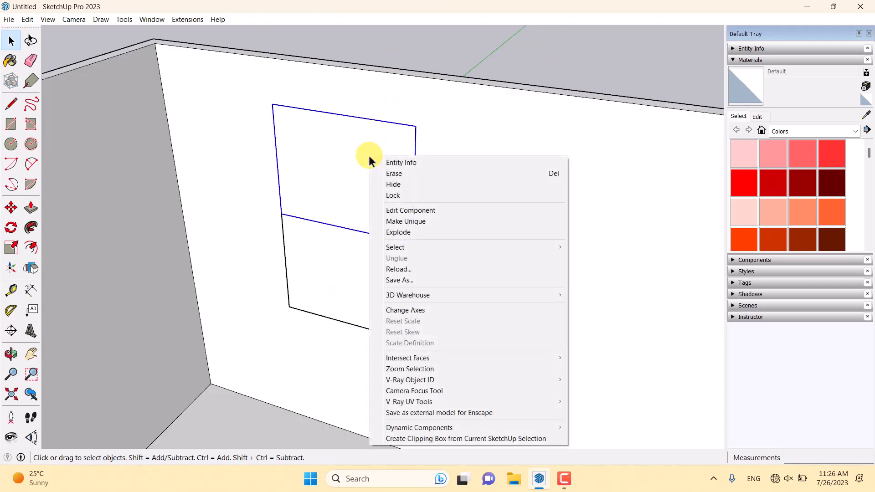
left_click(420, 211)
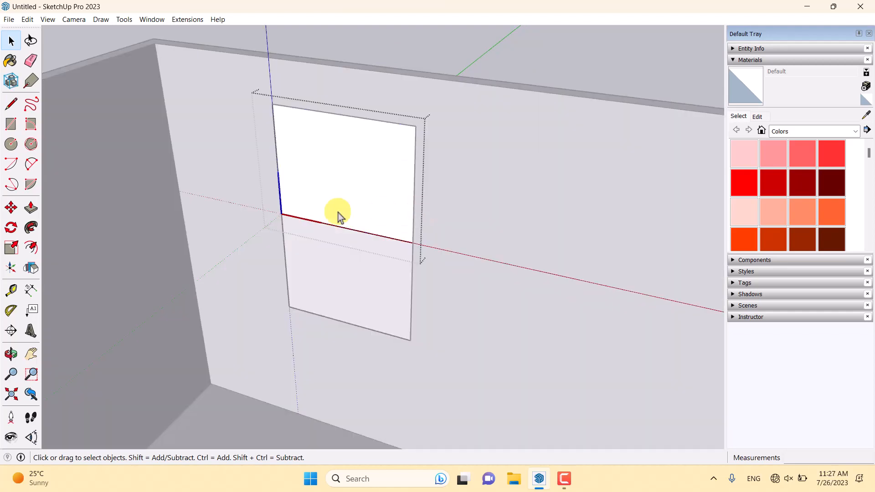
left_click(35, 212)
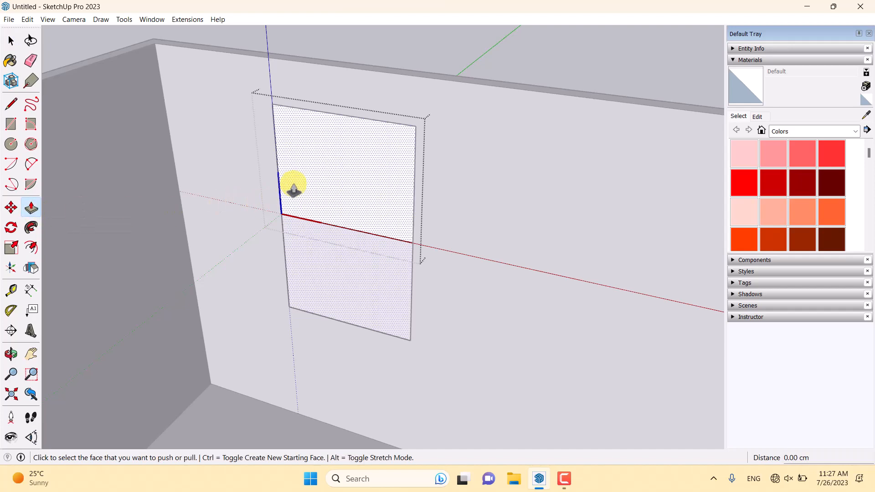
middle_click_drag(469, 150, 289, 190)
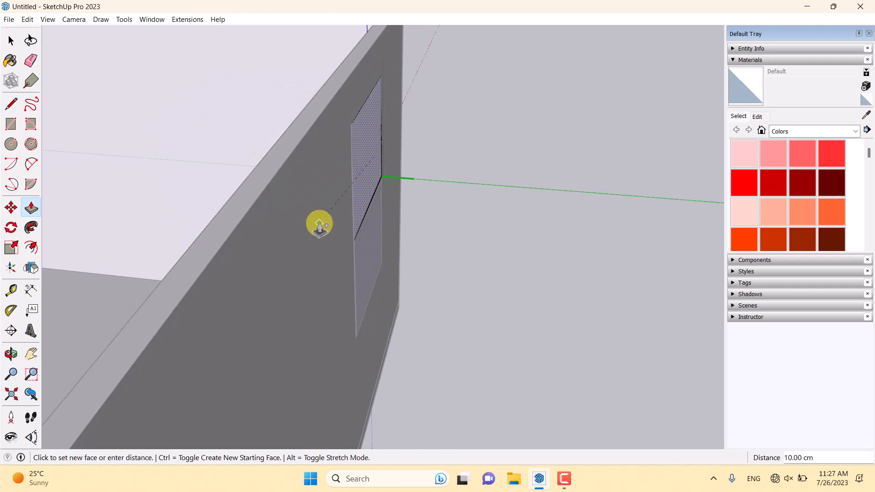
middle_click_drag(320, 224, 541, 226)
scroll(280, 131, "up", 4)
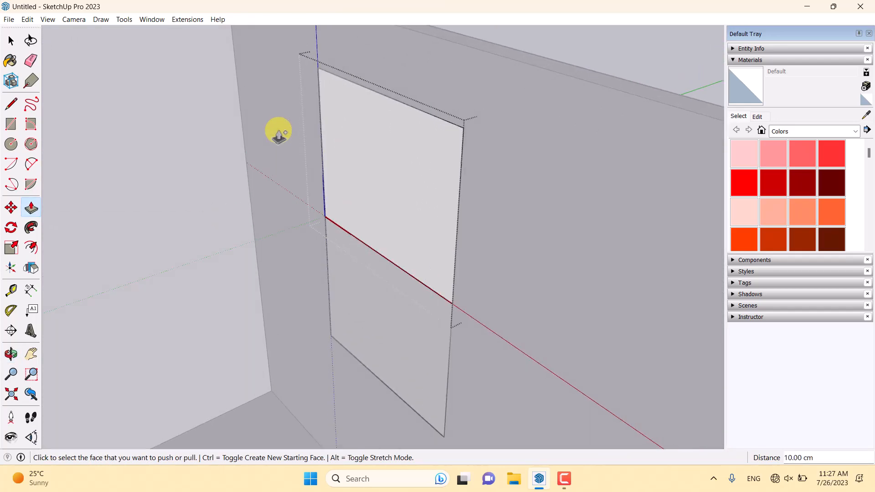
Step: Offset the edges of the window component's interior face 4 cm inward to outline the frame
left_click(28, 249)
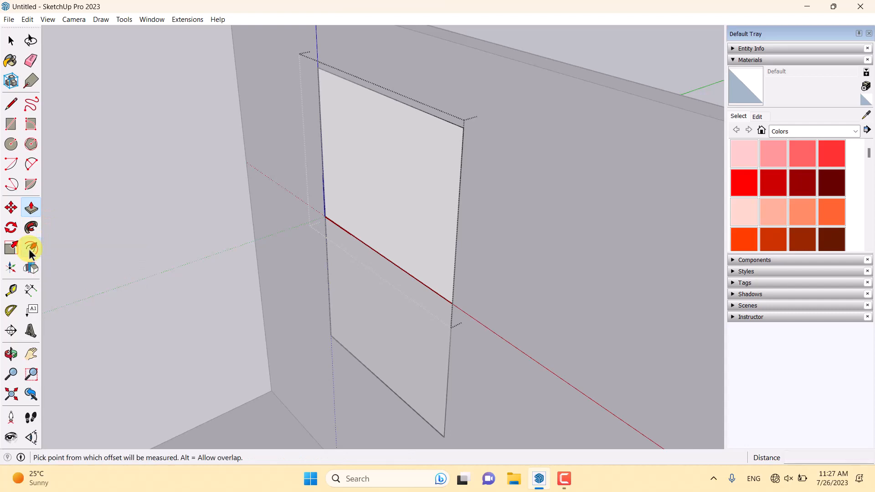
left_click(345, 169)
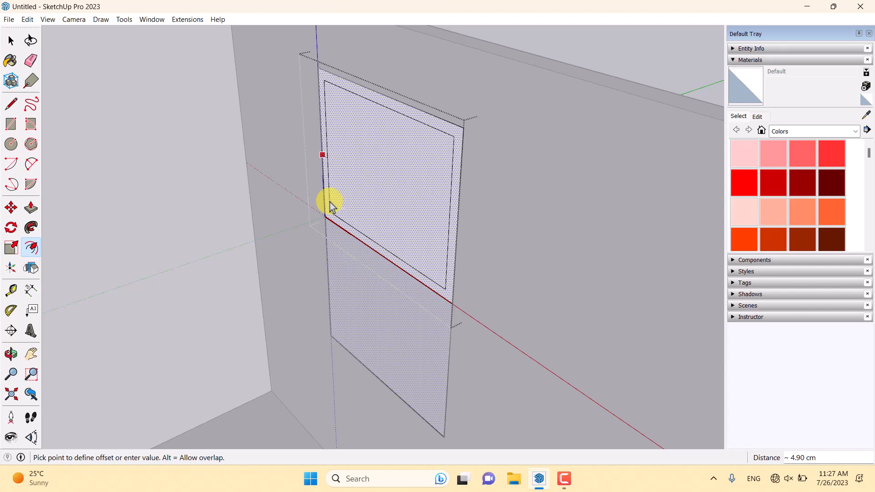
type("4")
key("Return")
key("space")
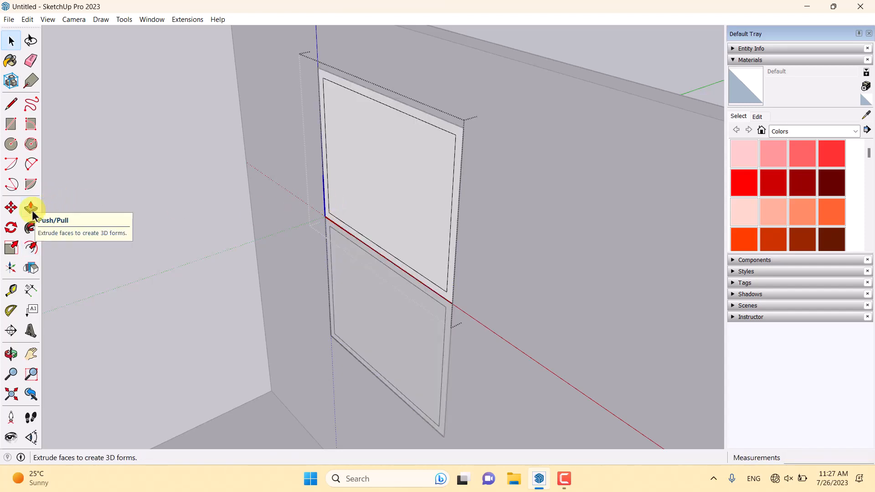
Step: Offset the inner frame outline another 1.6 cm inward to form a narrow border
left_click(32, 253)
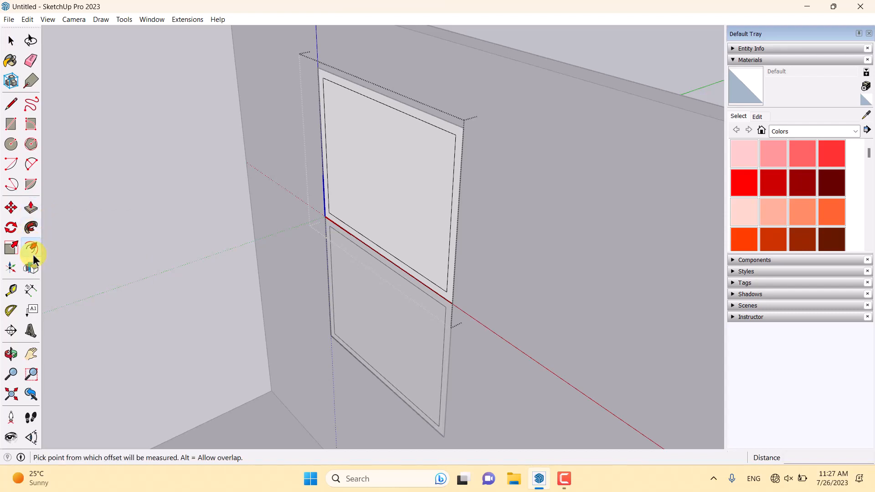
left_click(336, 170)
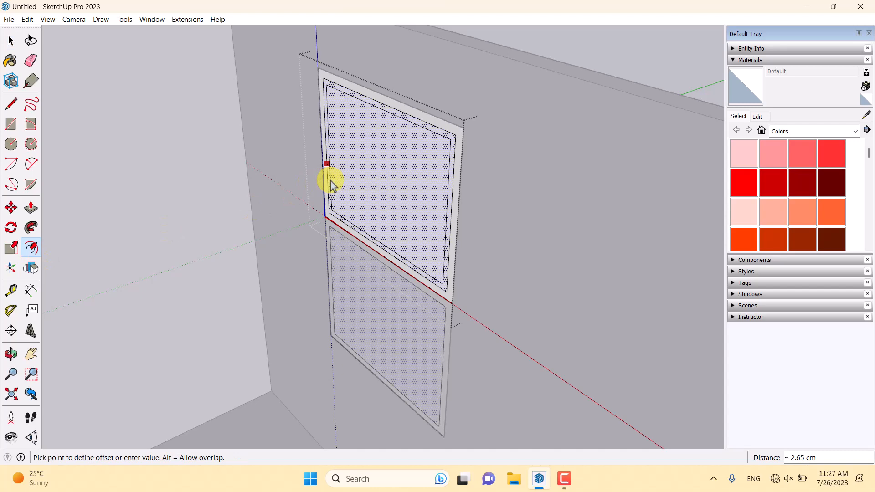
type("1.6")
key("Return")
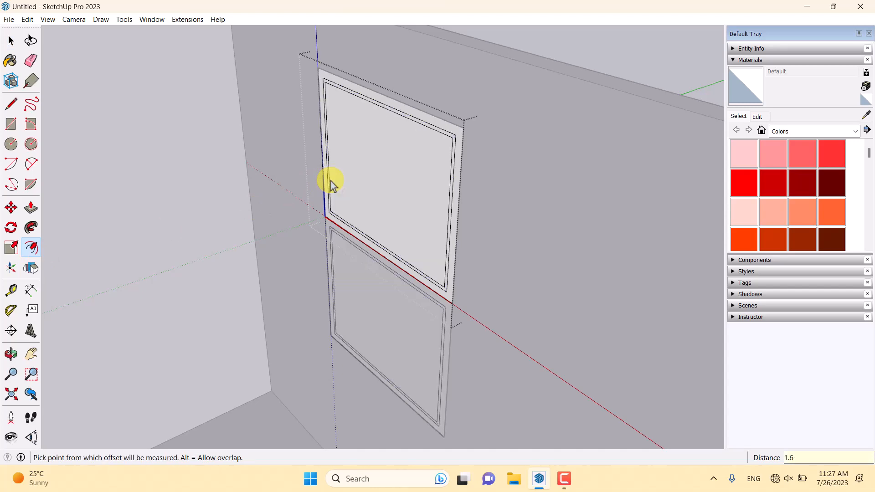
key("space")
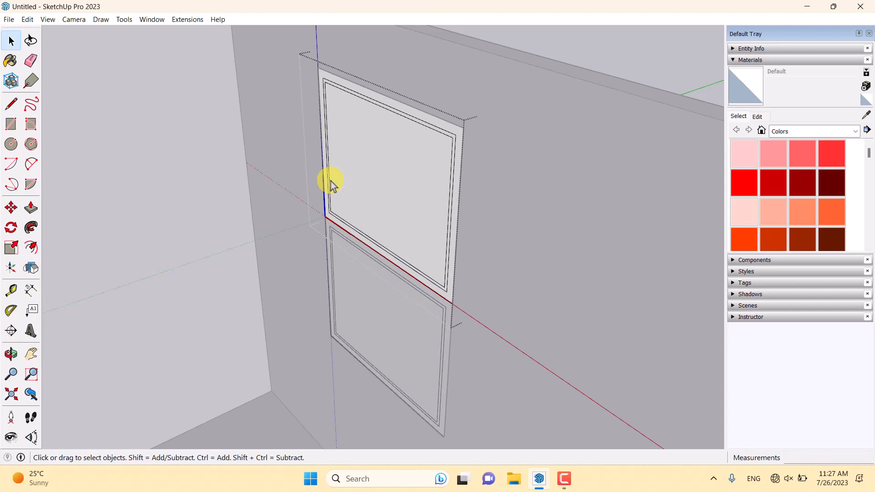
Step: Push the innermost panel through the full depth of the window component to cut an opening inside the frame
left_click(33, 208)
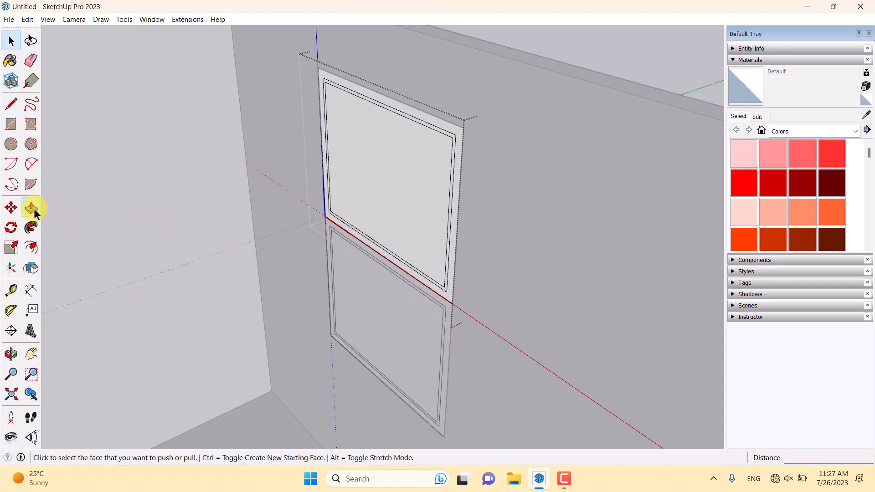
left_click(329, 122)
left_click(407, 210)
Step: Try to push the exterior face of the window frame inward 4 cm
key("o")
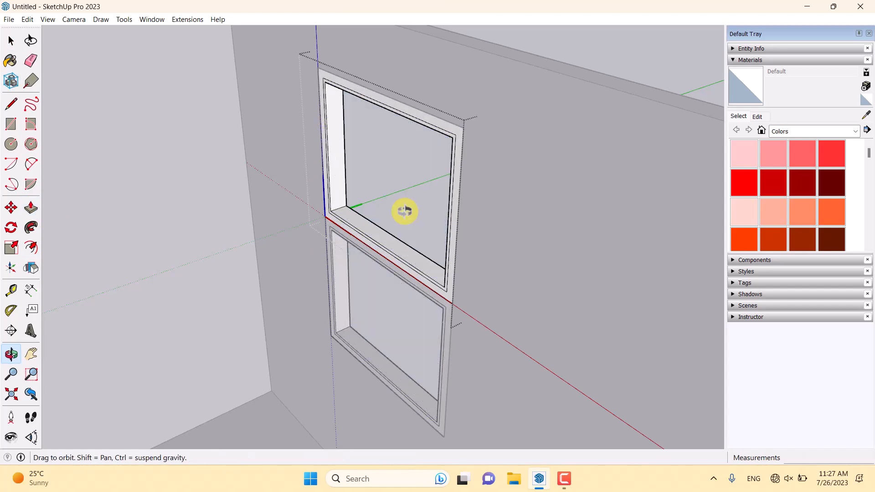
left_click_drag(405, 211, 97, 203)
key("p")
scroll(401, 139, "up", 5)
left_click(418, 154)
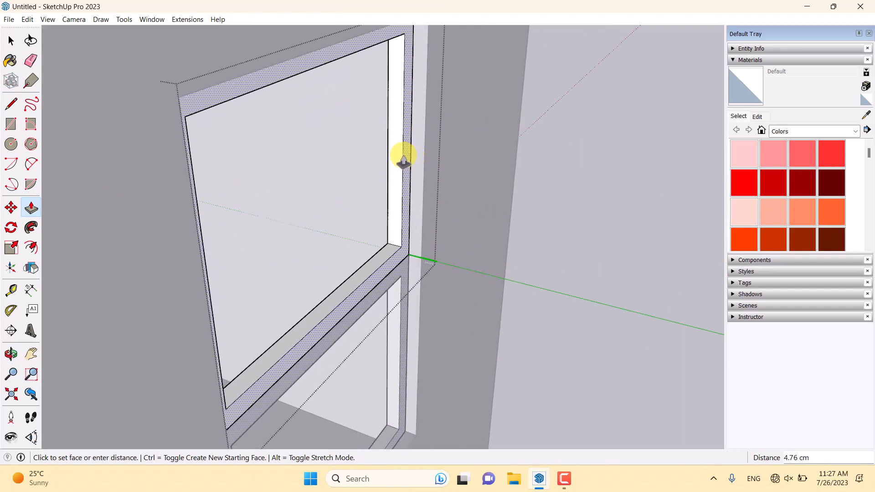
type("4")
key("Return")
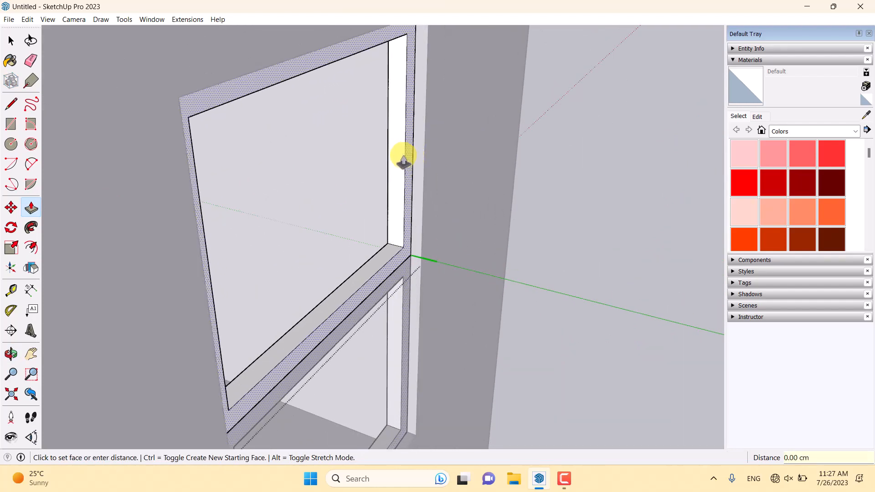
Step: Push the exterior face of the window frame inward 6 cm
type("6")
key("Return")
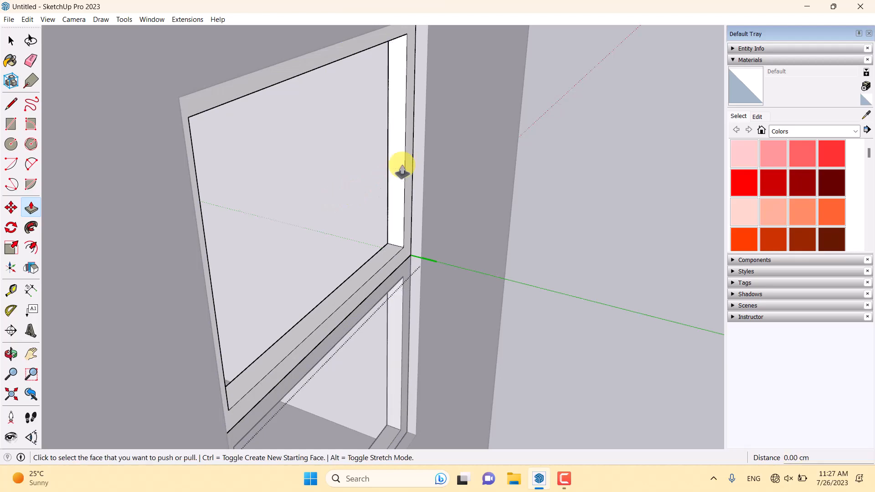
left_click(420, 158)
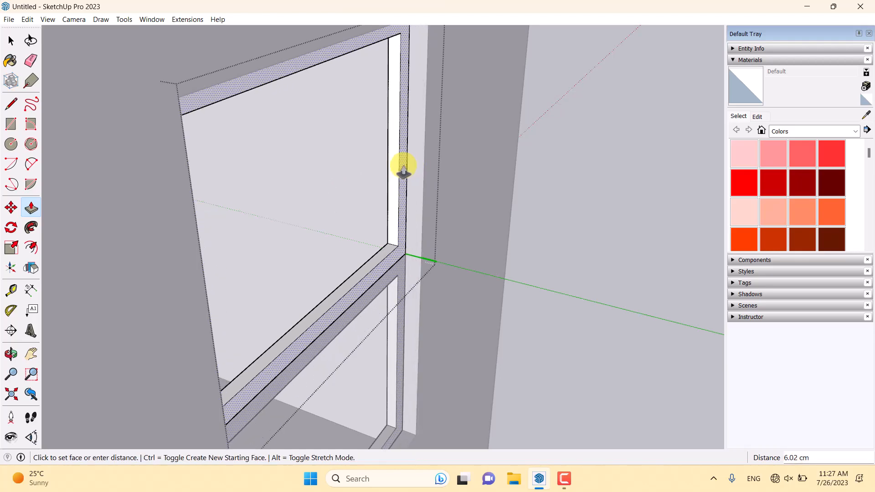
type("6")
key("Return")
Step: Recess the narrow border on the interior side of the window frame by 1.4 cm
scroll(403, 171, "down", 5)
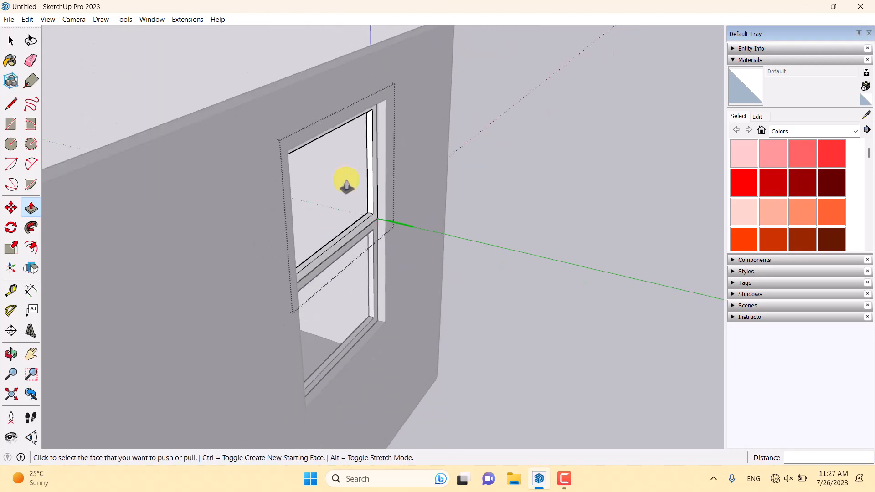
middle_click_drag(346, 182, 555, 215)
key("space")
scroll(508, 215, "up", 2)
scroll(509, 215, "up", 3)
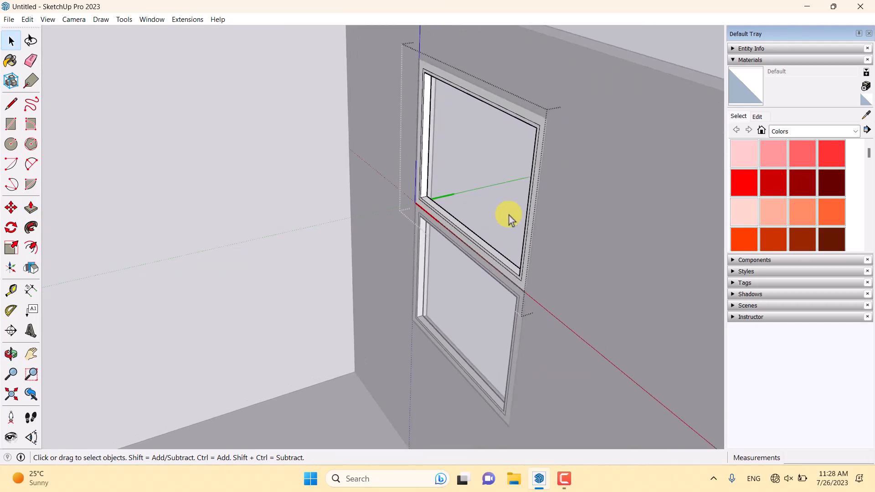
left_click(39, 213)
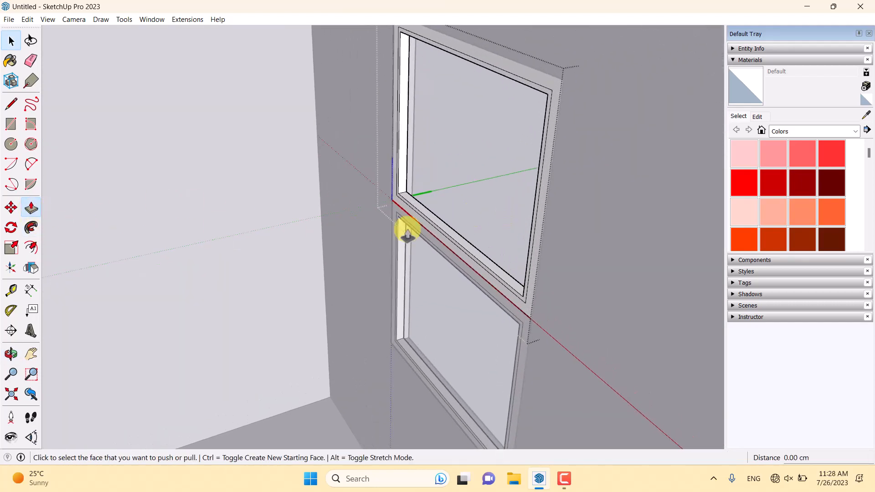
scroll(420, 201, "up", 5)
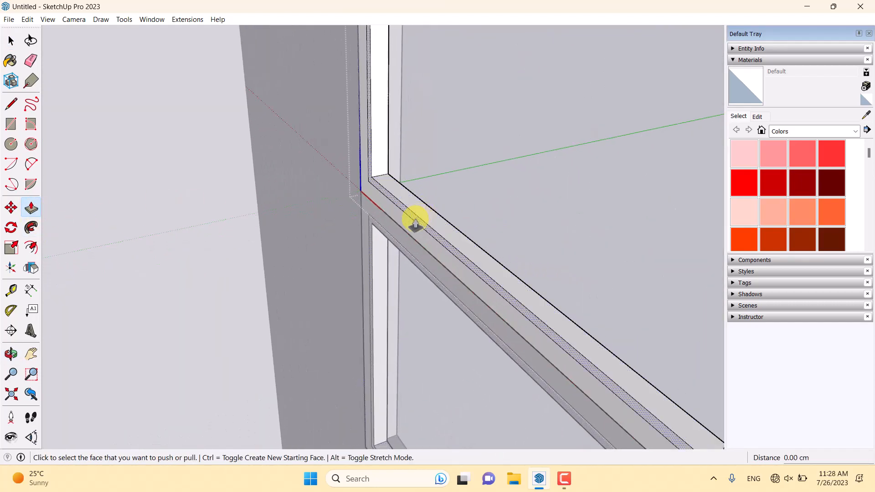
left_click(417, 223)
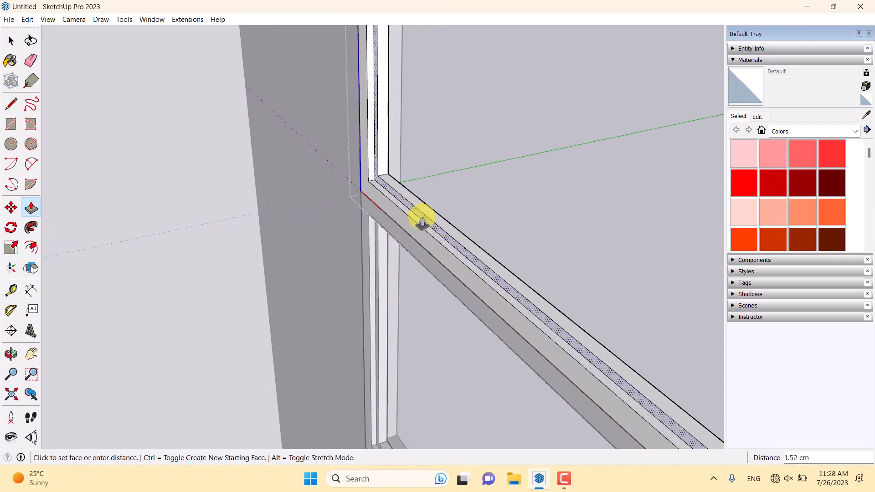
type("1.4")
key("Return")
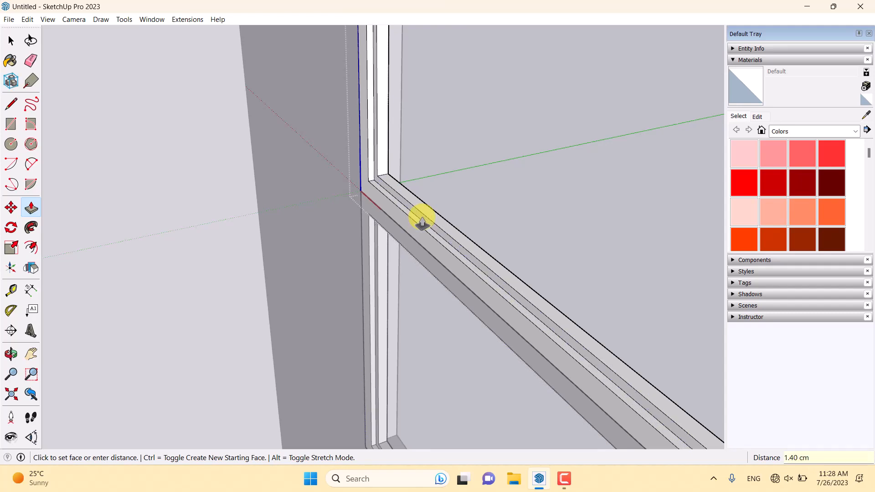
Step: Finish editing the window component and return to the full model
middle_click_drag(287, 204, 332, 259)
key("space")
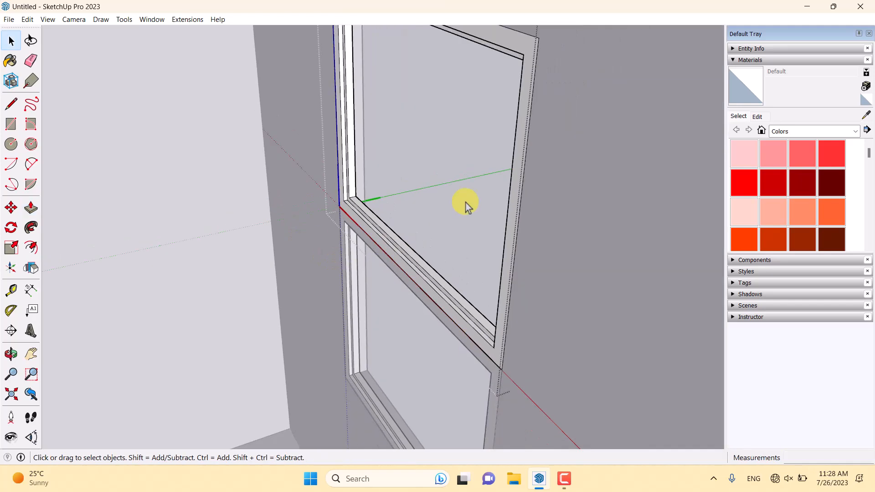
right_click(428, 122)
left_click(450, 135)
right_click(448, 135)
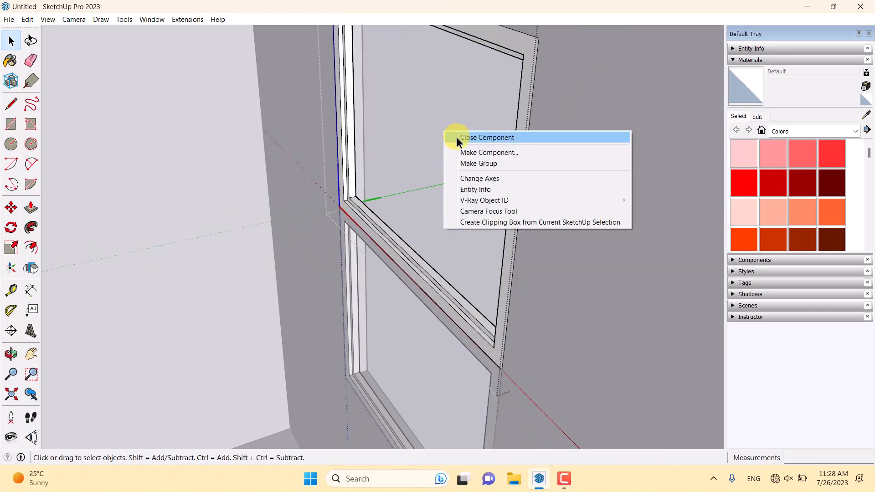
left_click(456, 137)
middle_click_drag(342, 185, 328, 209)
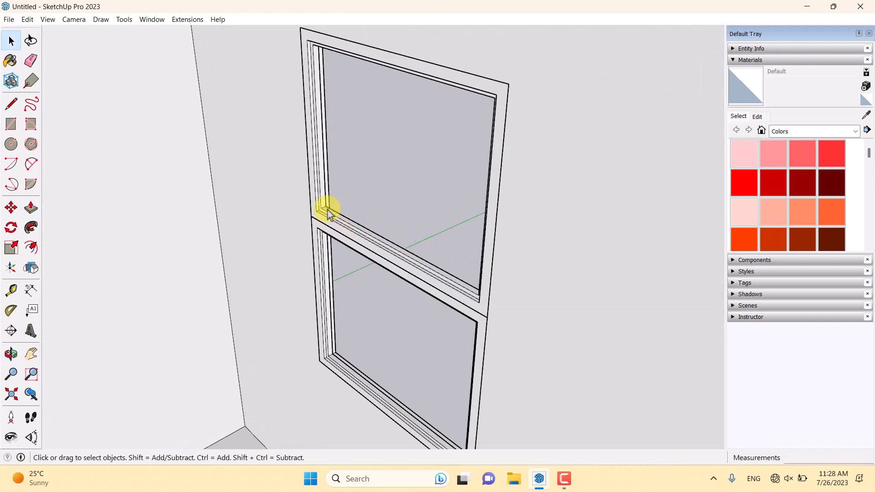
left_click(327, 209)
left_click(11, 208)
scroll(314, 221, "up", 3)
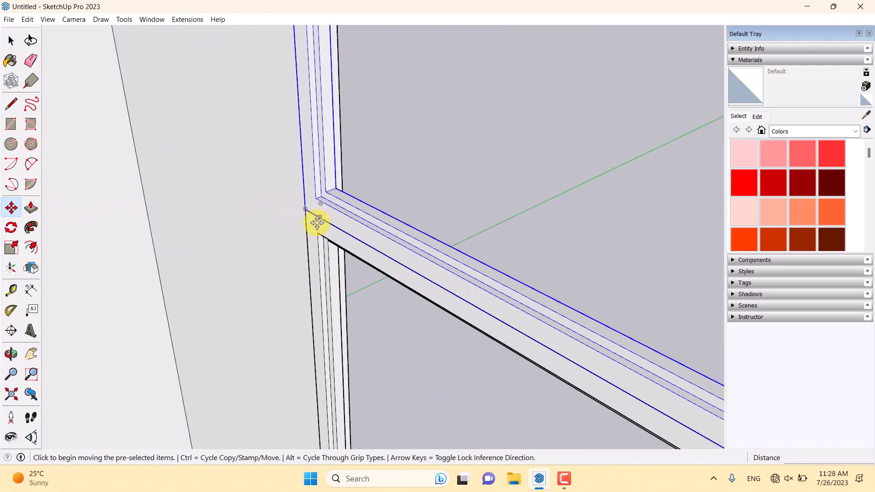
scroll(316, 222, "down", 3)
key("space")
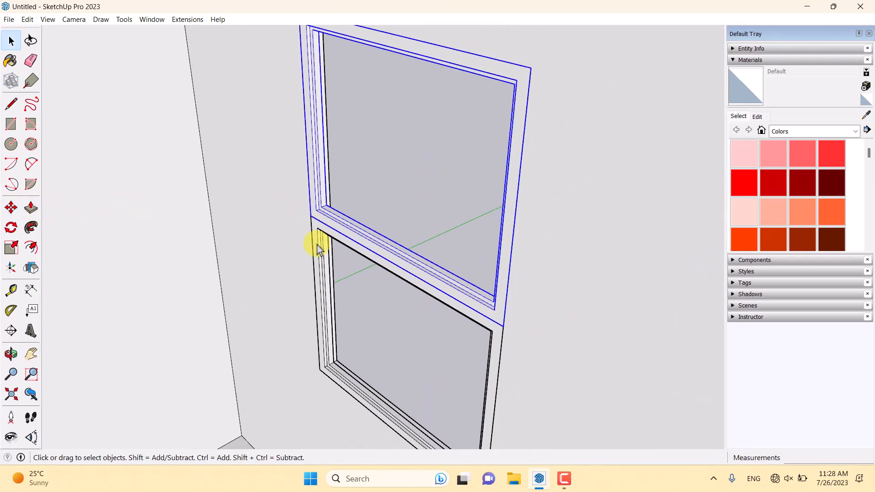
scroll(300, 240, "down", 1)
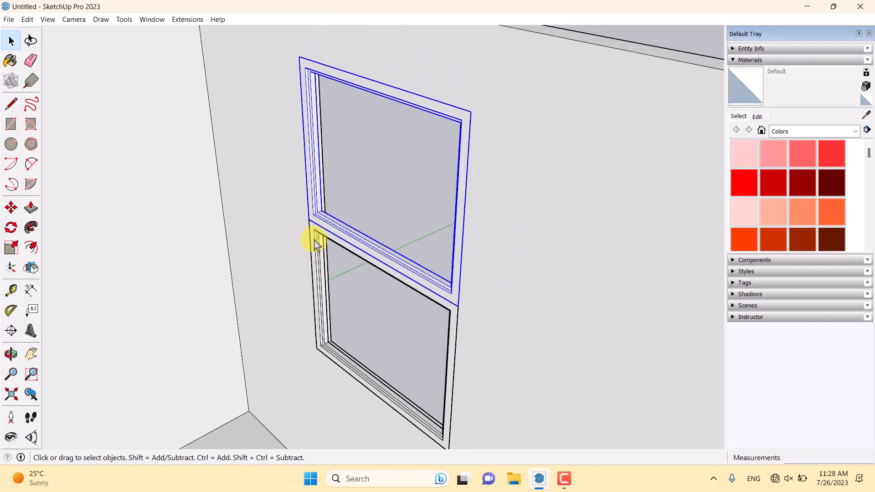
Step: Move the lower window sash about 2 cm toward the exterior so it is offset in depth from the upper sash
left_click(315, 242)
left_click(11, 208)
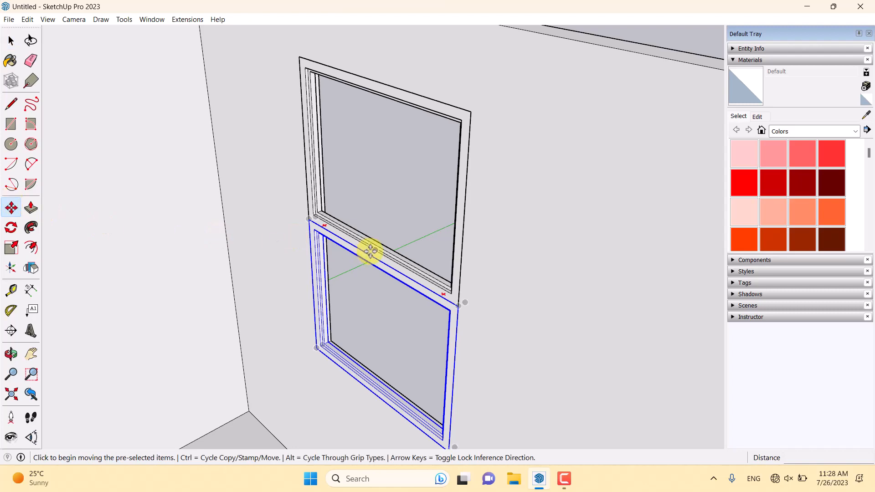
scroll(318, 352, "up", 5)
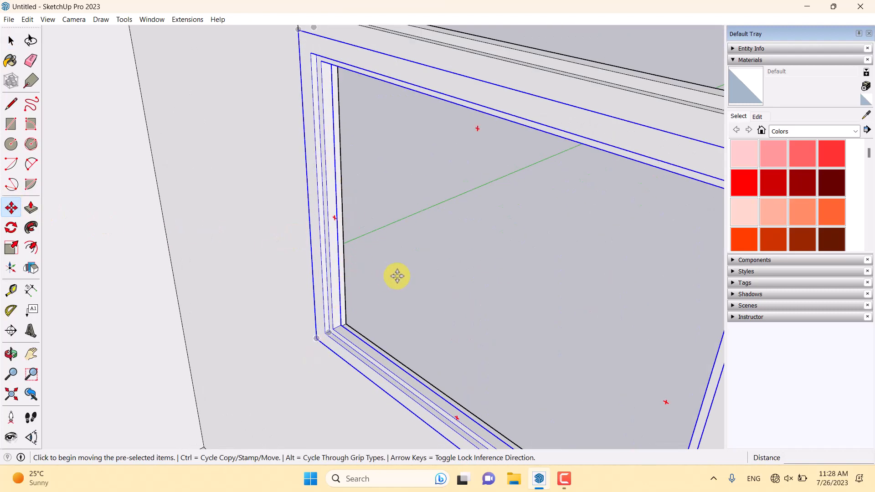
middle_click_drag(397, 276, 52, 223)
scroll(510, 342, "up", 3)
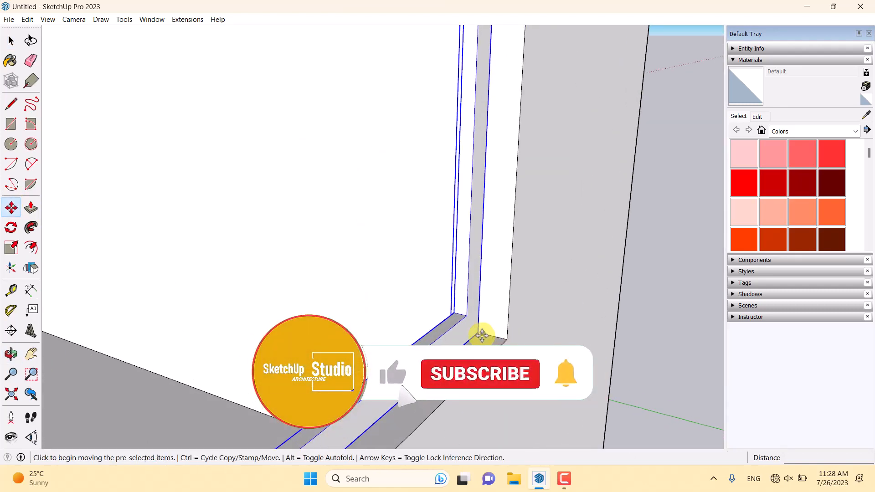
scroll(504, 147, "down", 3)
scroll(479, 68, "up", 5)
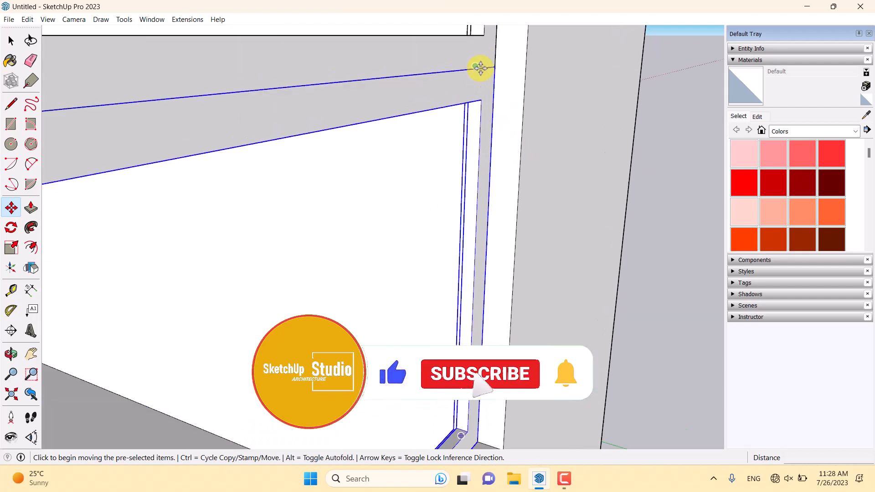
left_click(474, 64)
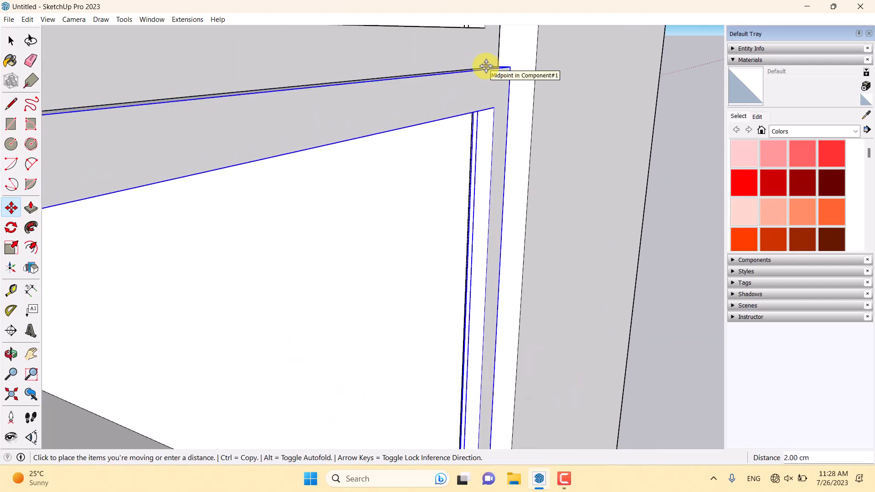
left_click(497, 67)
scroll(418, 162, "down", 2)
scroll(419, 162, "down", 2)
middle_click_drag(428, 167, 633, 236)
scroll(294, 350, "down", 3)
middle_click_drag(310, 354, 479, 340)
key("space")
left_click(442, 58)
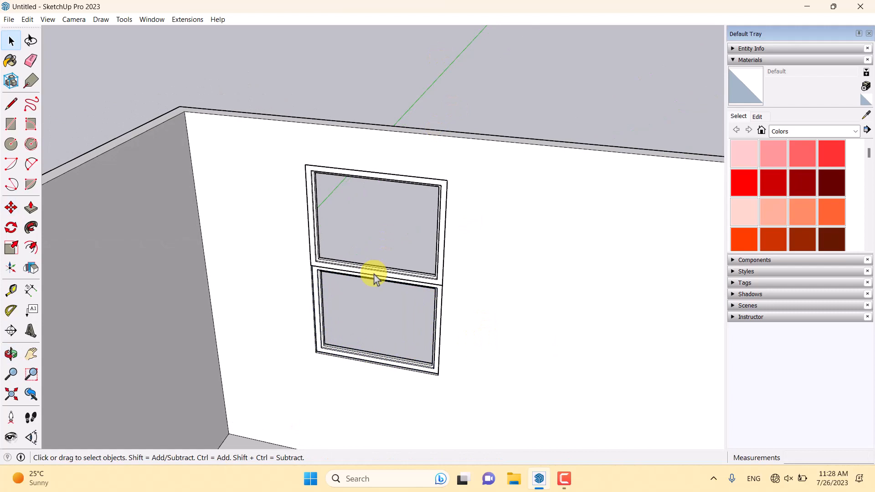
Step: Draw a rectangle across the upper sash's opening, within its recessed border, as a glass pane
scroll(374, 276, "up", 3)
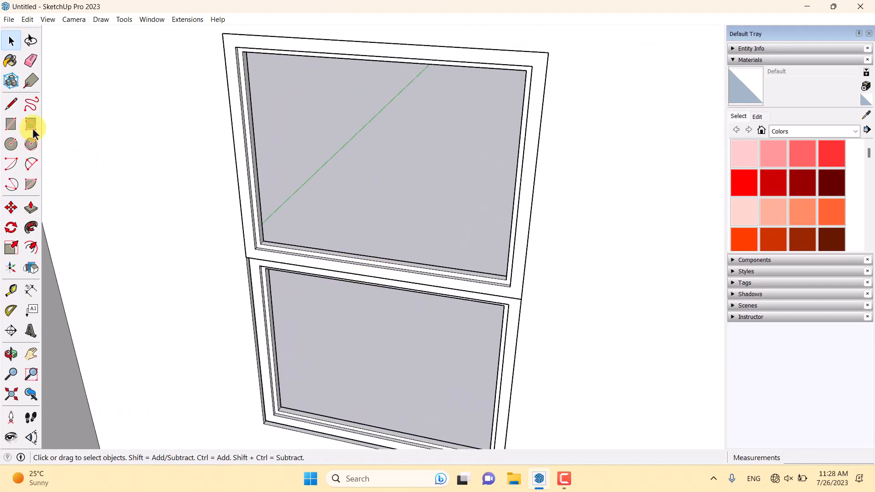
left_click(11, 124)
left_click(244, 51)
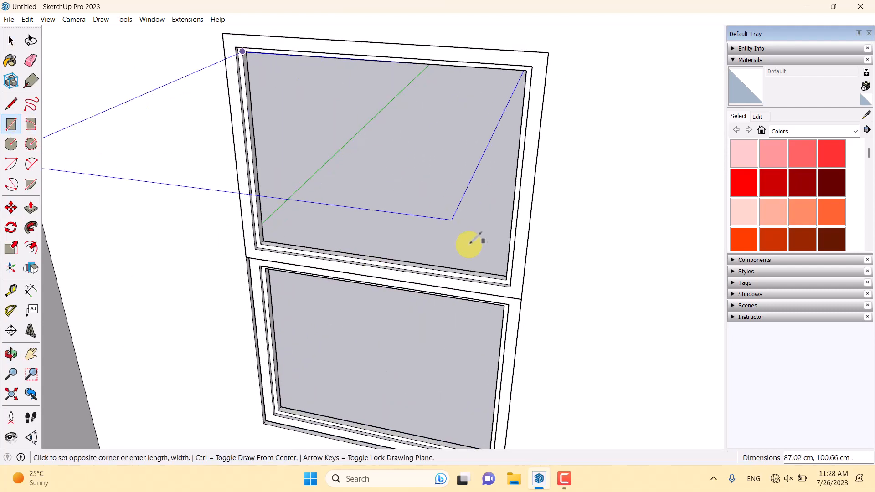
left_click(503, 278)
scroll(322, 134, "down", 3)
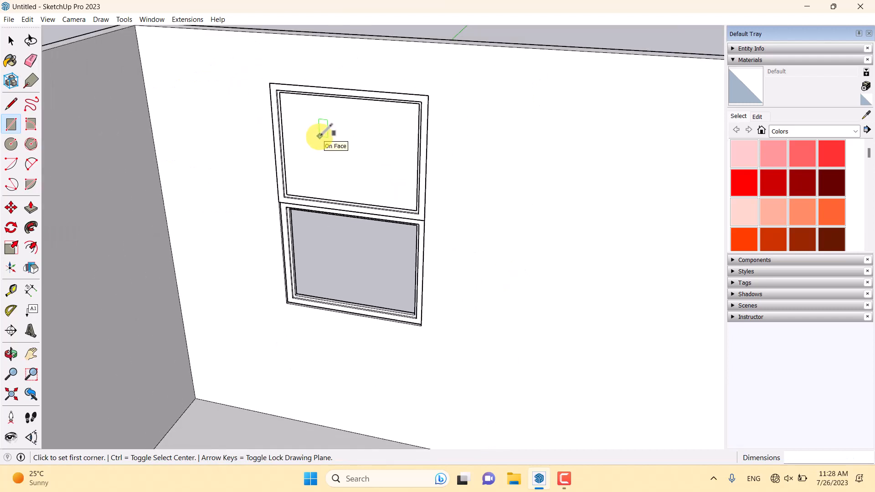
key("space")
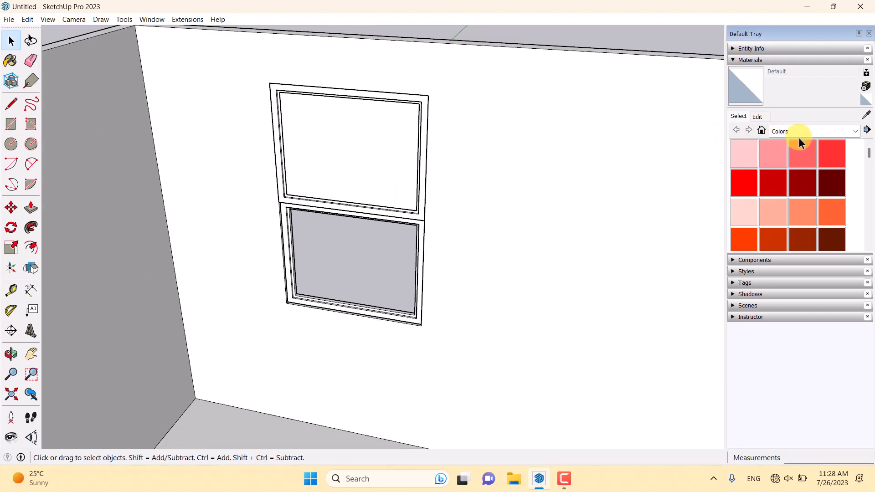
left_click(748, 60)
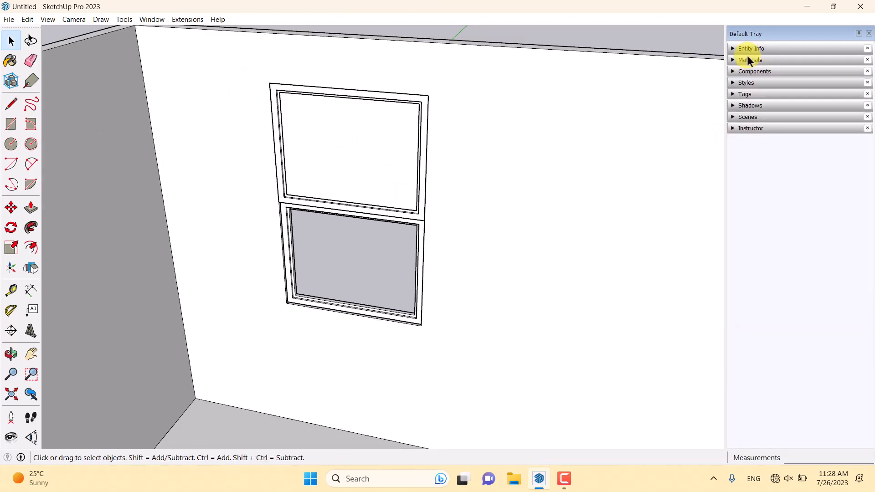
left_click(749, 59)
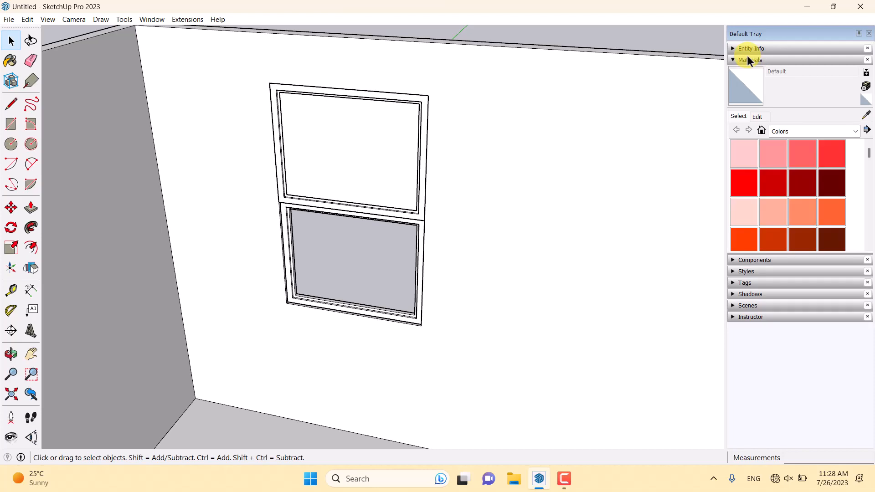
left_click(869, 33)
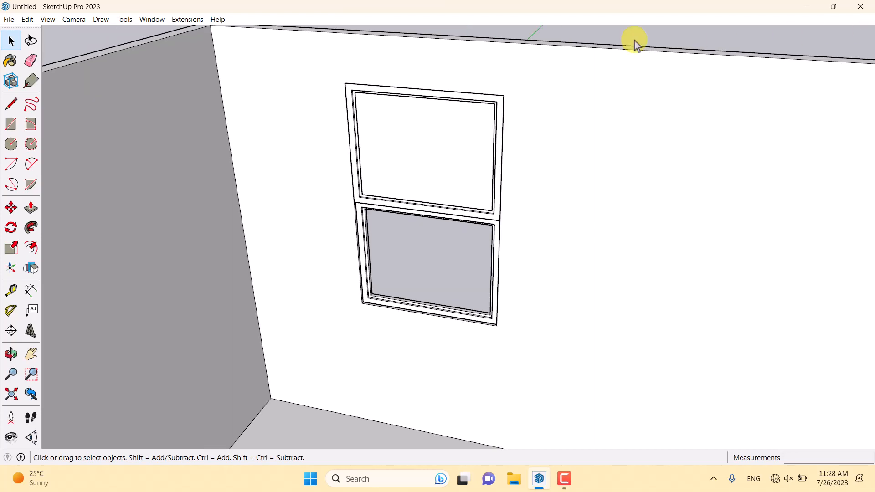
Step: Paint the upper sash's pane with Translucent Glass Blue from the Glass and Mirrors materials
left_click(12, 61)
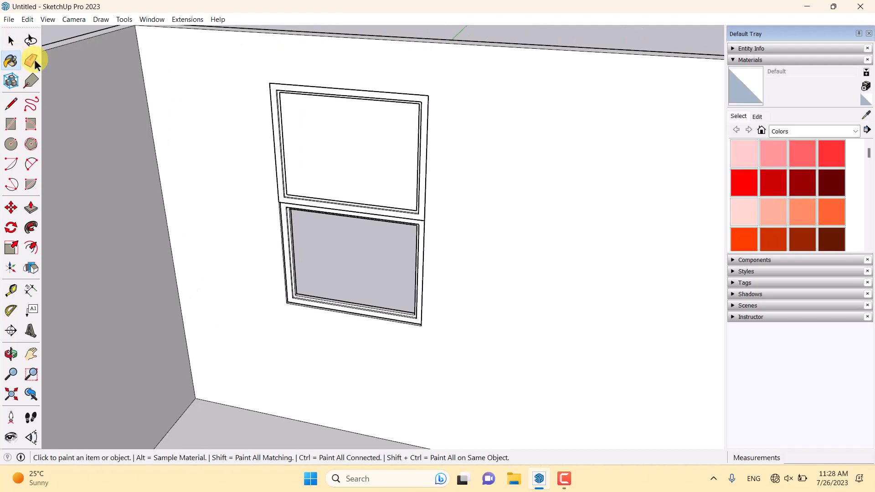
left_click(792, 132)
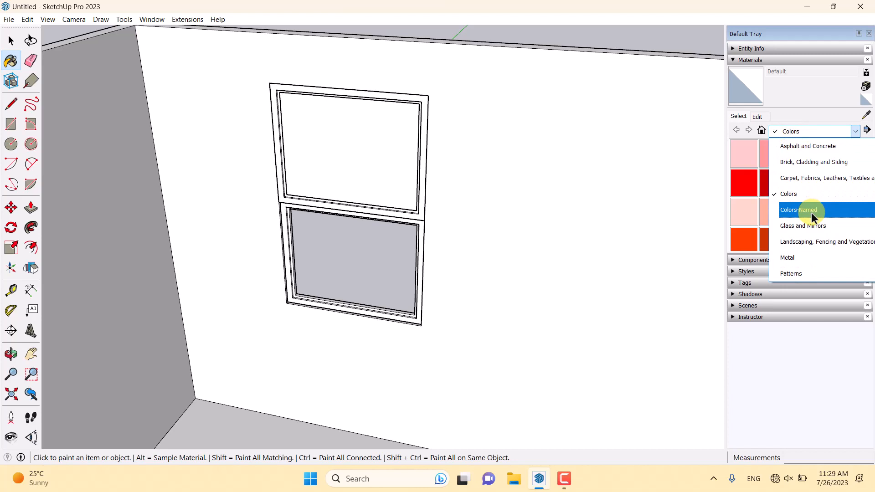
scroll(811, 212, "down", 3)
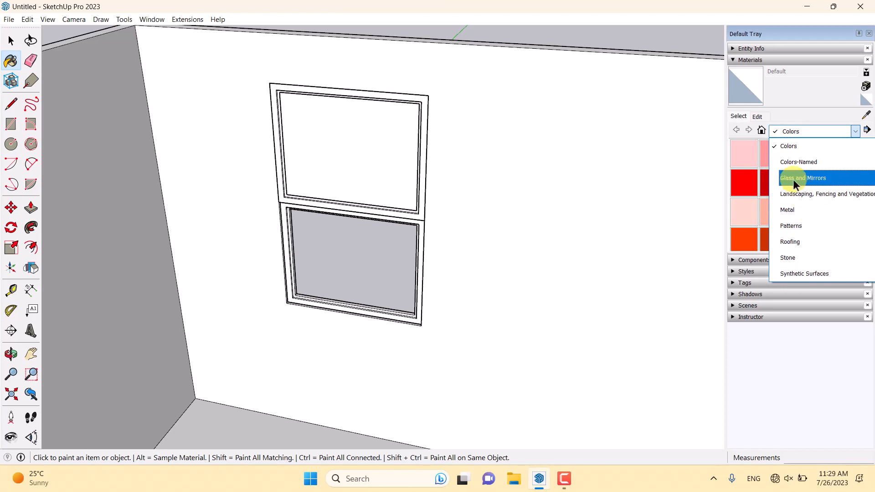
left_click(793, 179)
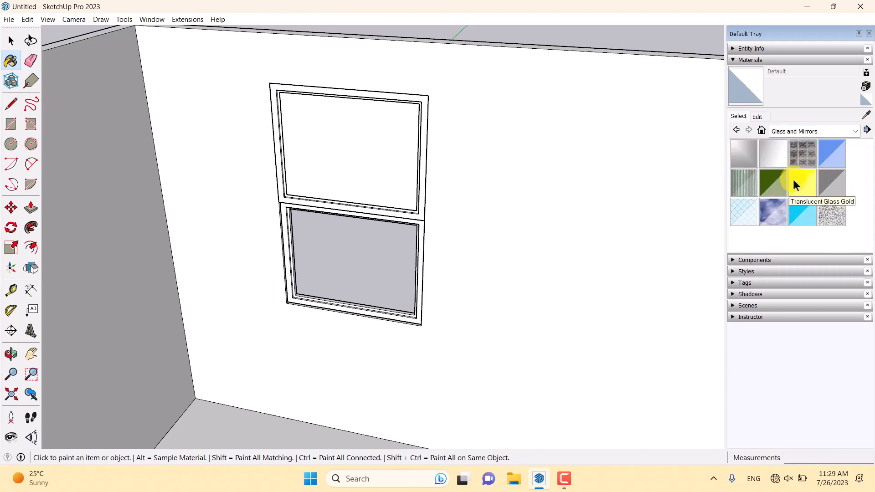
left_click(827, 154)
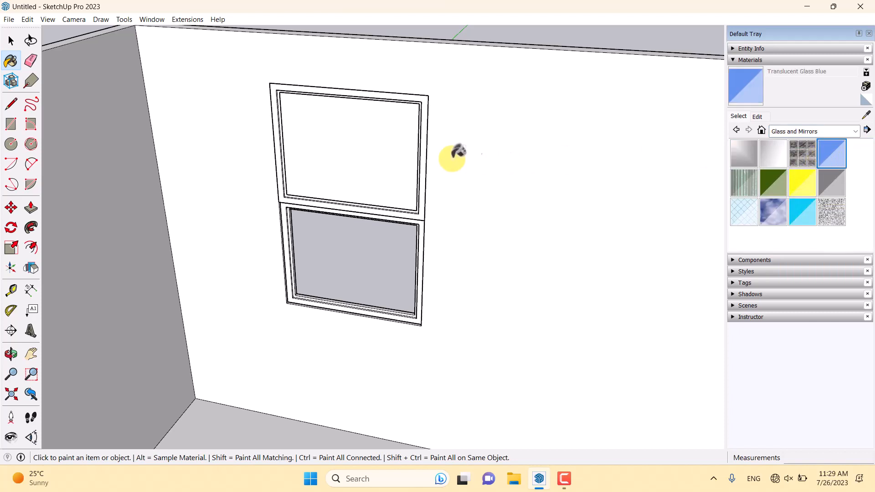
left_click(349, 168)
Step: Make the upper blue glass pane, including its edges, into a group
middle_click_drag(469, 188, 391, 166)
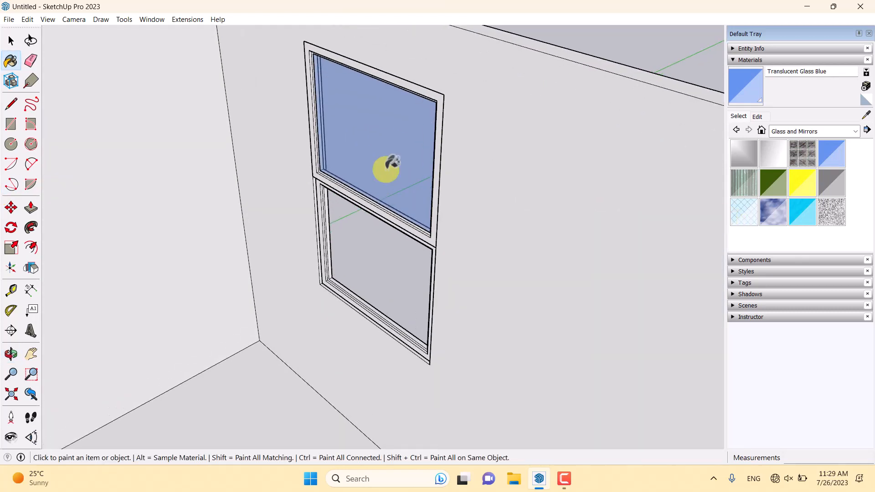
key("space")
left_click(387, 171)
right_click(387, 170)
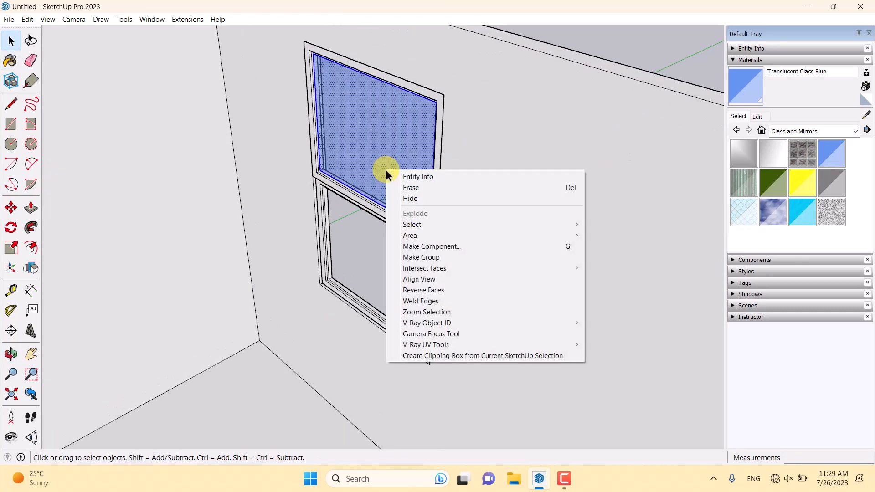
left_click(430, 258)
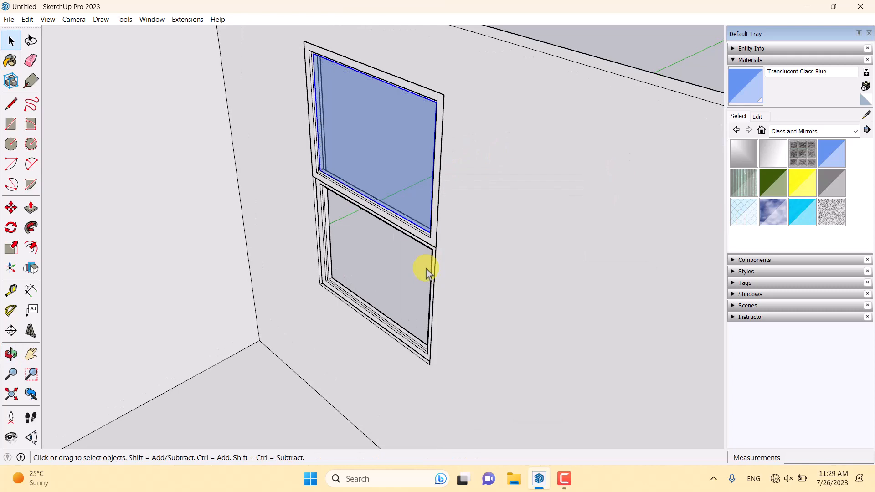
Step: Copy the upper blue glass pane down into the lower sash, aligning its corner with the sash's recessed border
left_click(11, 208)
scroll(315, 173, "up", 5)
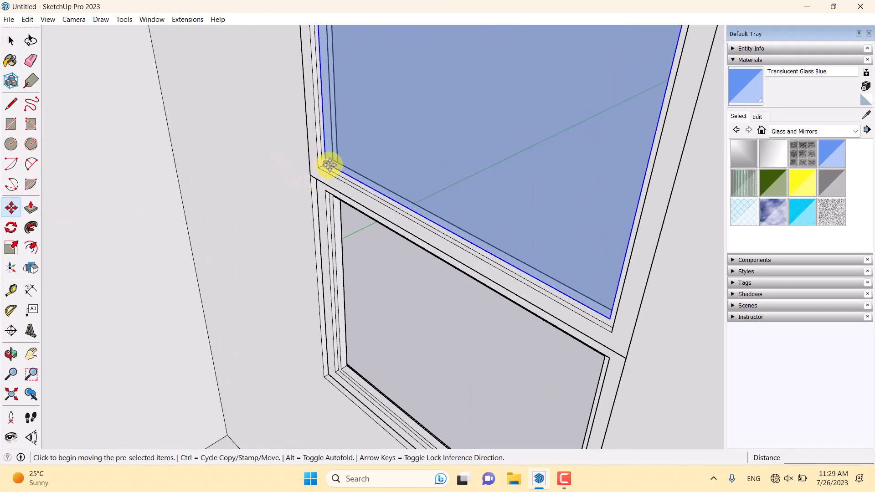
key("ctrl")
left_click(329, 168)
scroll(365, 374, "up", 5)
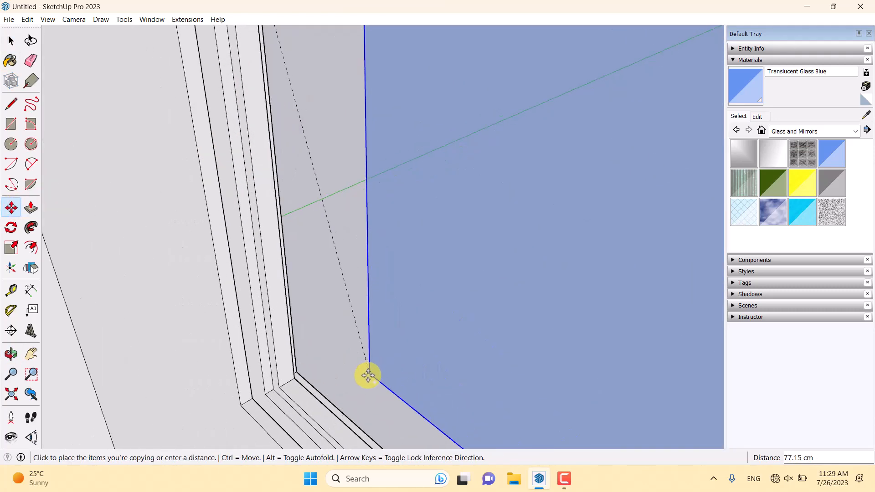
left_click(273, 383)
scroll(354, 242, "down", 4)
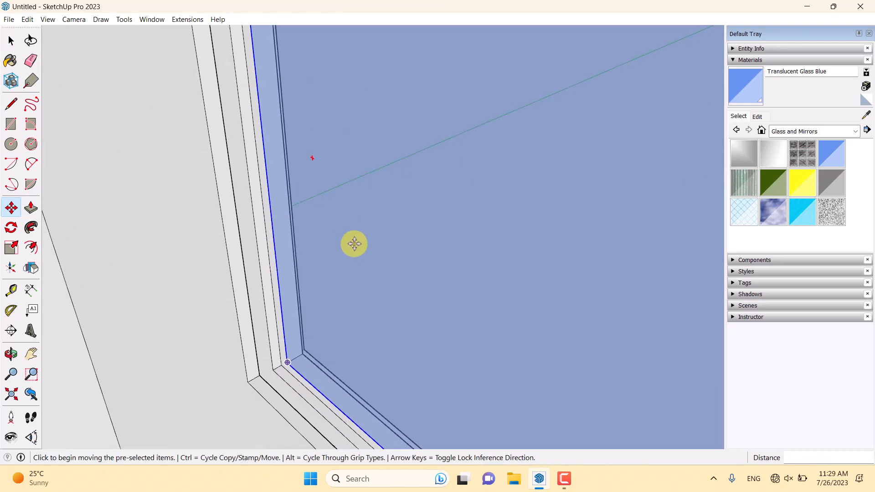
scroll(364, 267, "down", 10)
key("space")
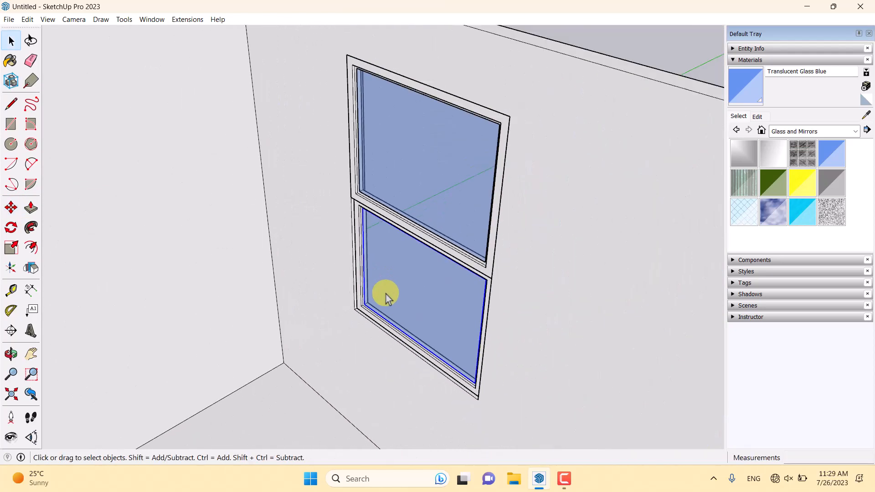
Step: Draw a 400 by 60 cm rectangle on the floor along the window wall, starting at the room corner nearest the window
scroll(283, 234, "down", 2)
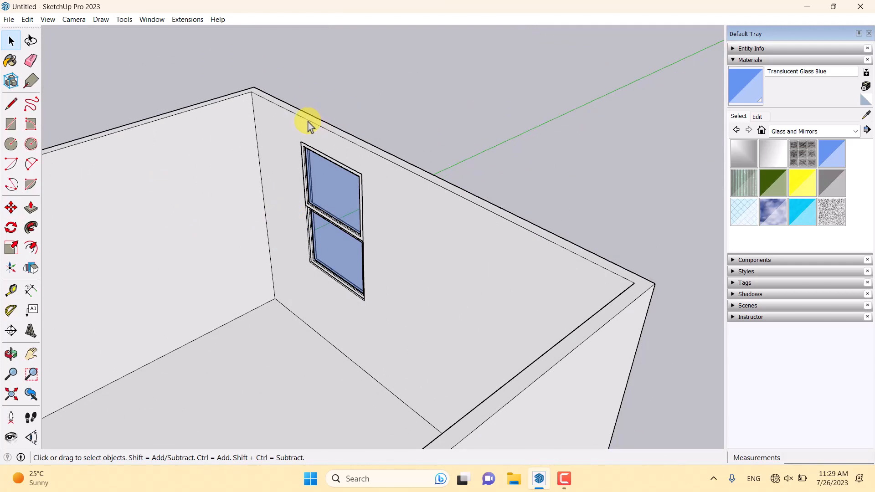
middle_click_drag(307, 123, 450, 148)
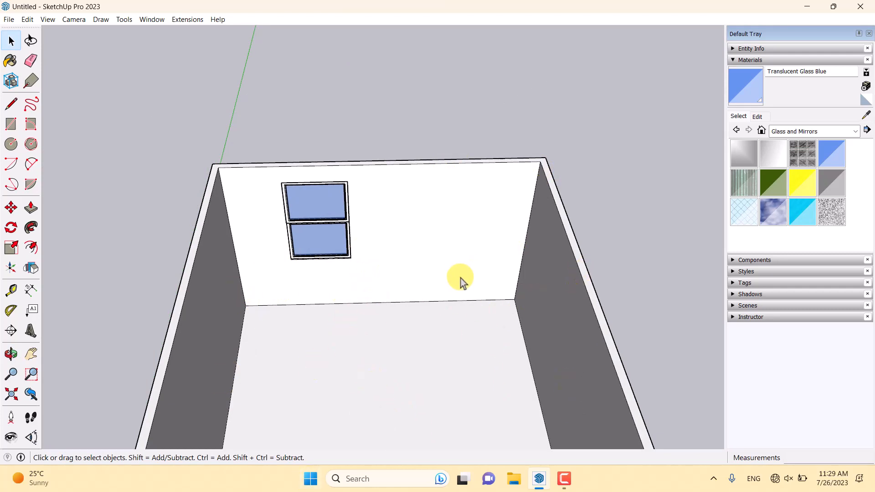
left_click(15, 122)
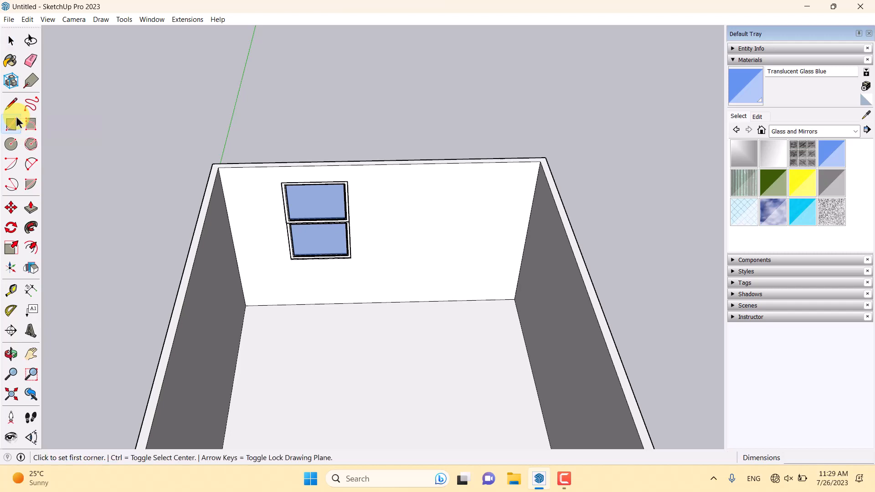
left_click(245, 305)
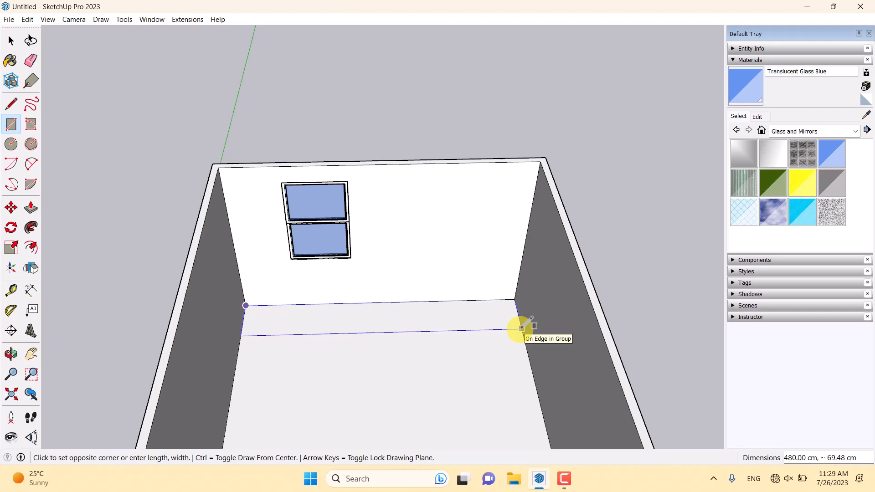
type("400, 60")
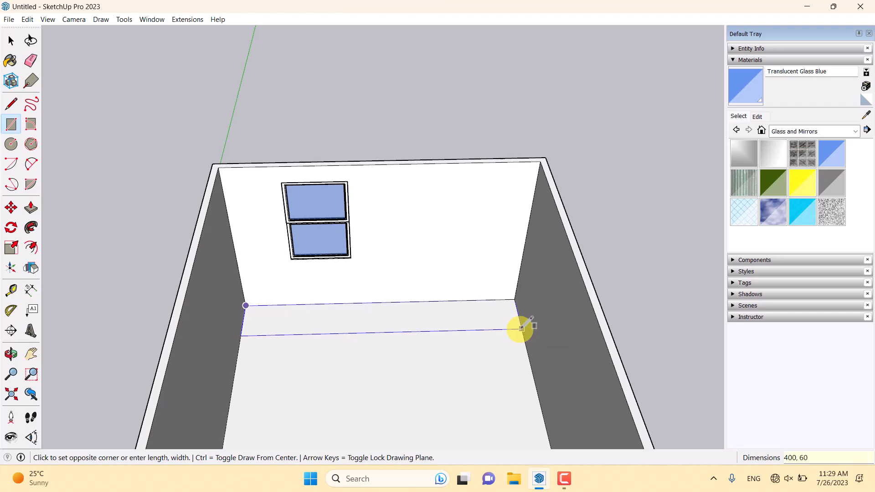
key("Return")
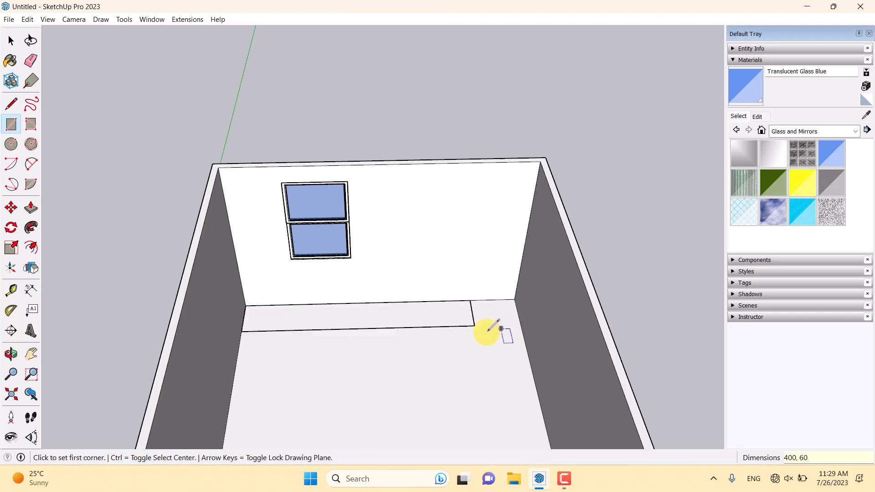
key("space")
Step: Extrude the floor rectangle upward into a low cabinet block beneath the window
left_click(31, 207)
middle_click_drag(447, 363, 290, 281)
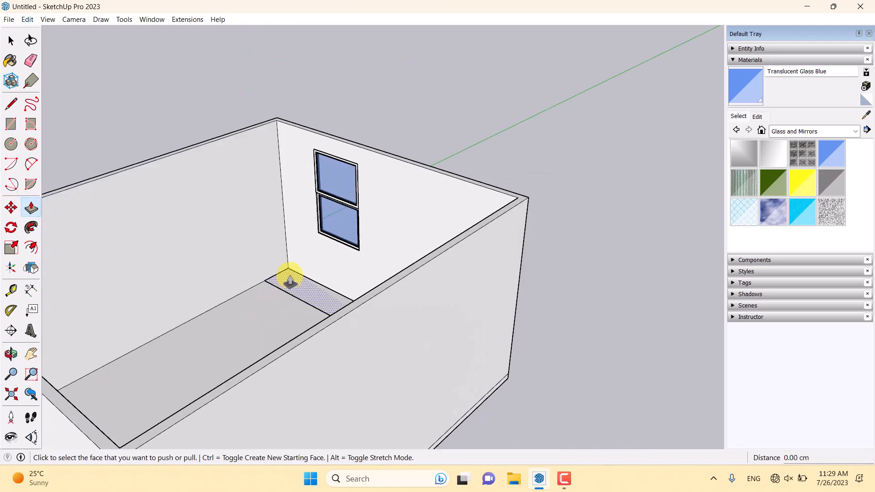
scroll(290, 280, "up", 5)
left_click(290, 289)
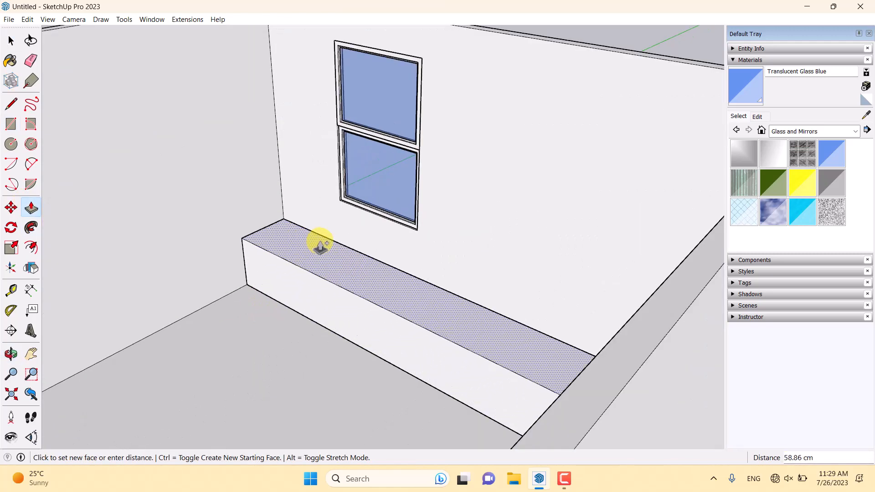
key("Return")
Step: Copy the short top edge at the block's wall-corner end 90 cm along it, in line with the window's near edge
middle_click_drag(319, 239, 460, 275)
key("space")
scroll(294, 289, "up", 3)
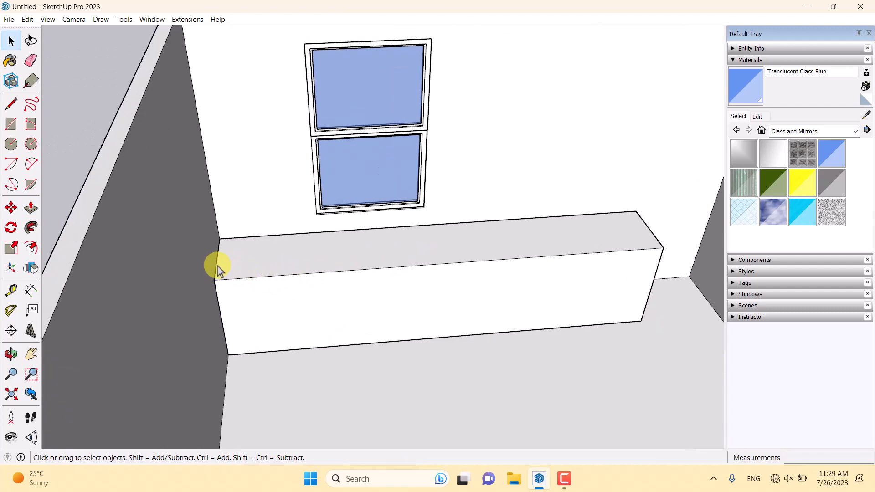
left_click(11, 208)
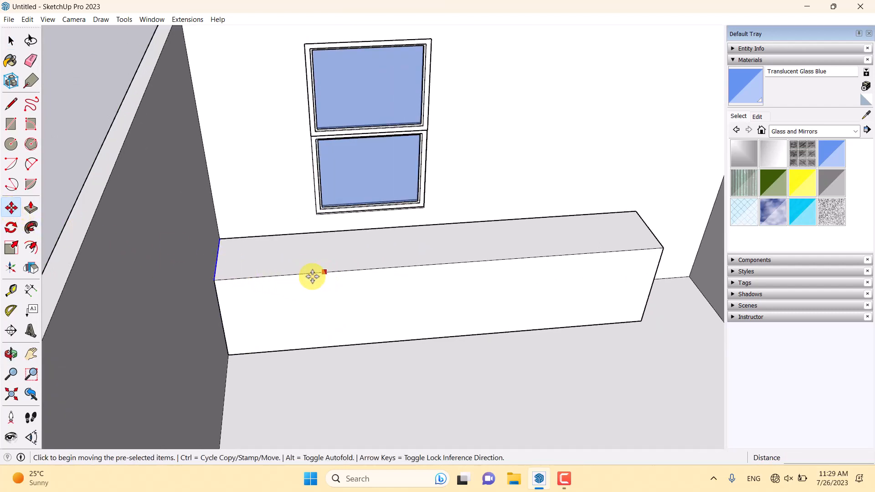
left_click(218, 279)
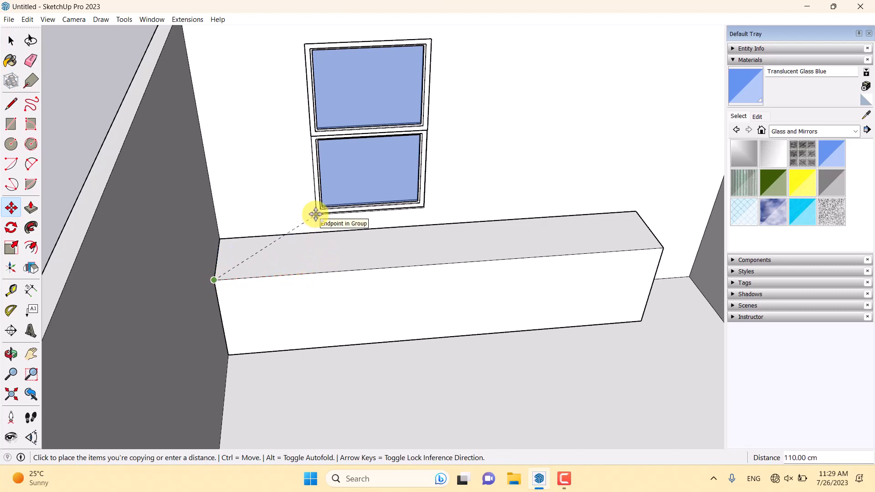
scroll(316, 214, "up", 2)
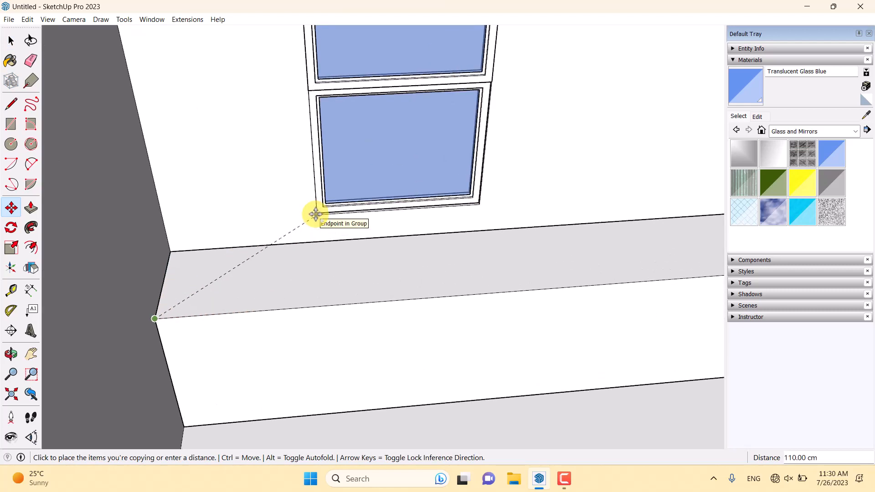
left_click(324, 304)
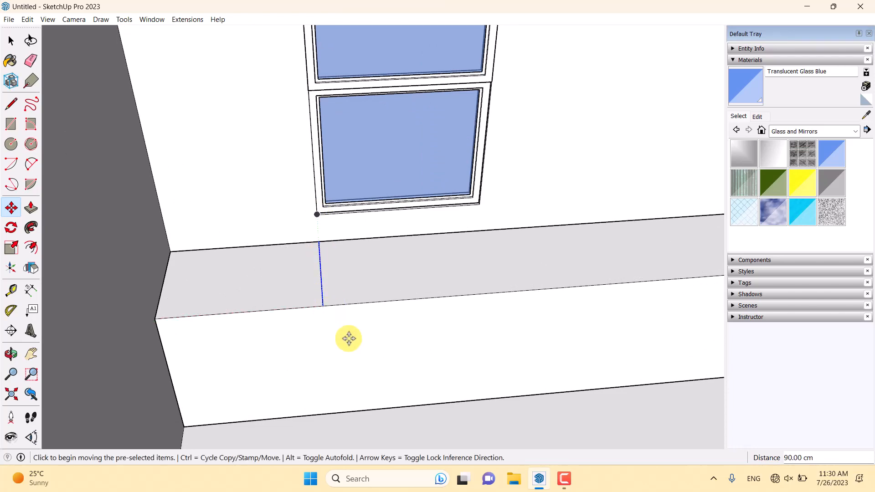
Step: Extrude the block's top section beside the window upward 180 cm, level with the window's top corner
middle_click_drag(348, 338, 246, 346)
left_click(31, 208)
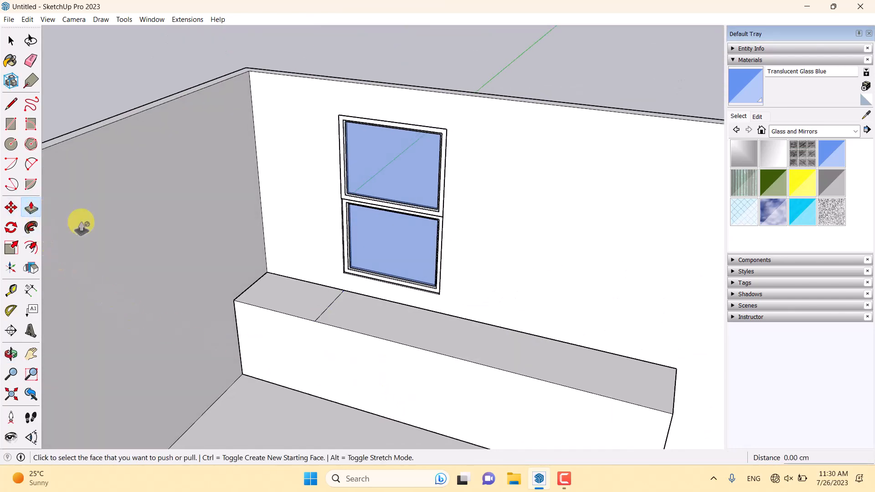
left_click(288, 293)
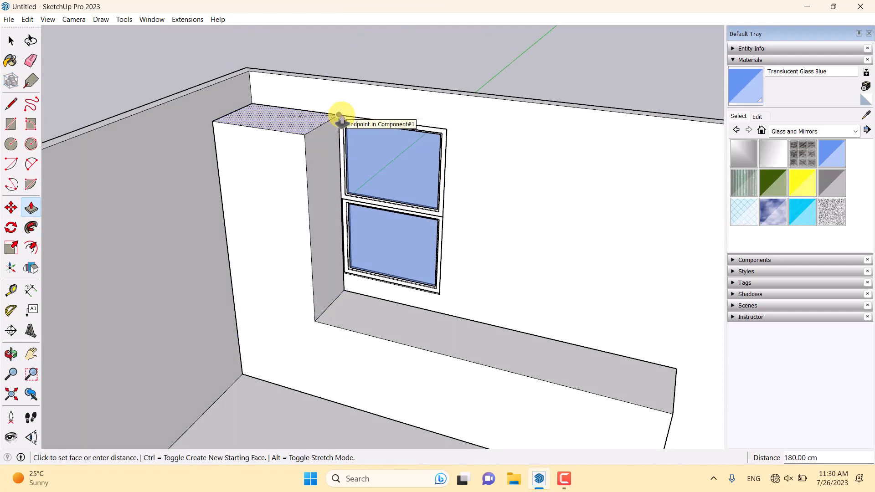
left_click(341, 117)
Step: Push the low block's free end face inward 160 cm to shorten the cabinet
middle_click_drag(341, 117, 438, 343)
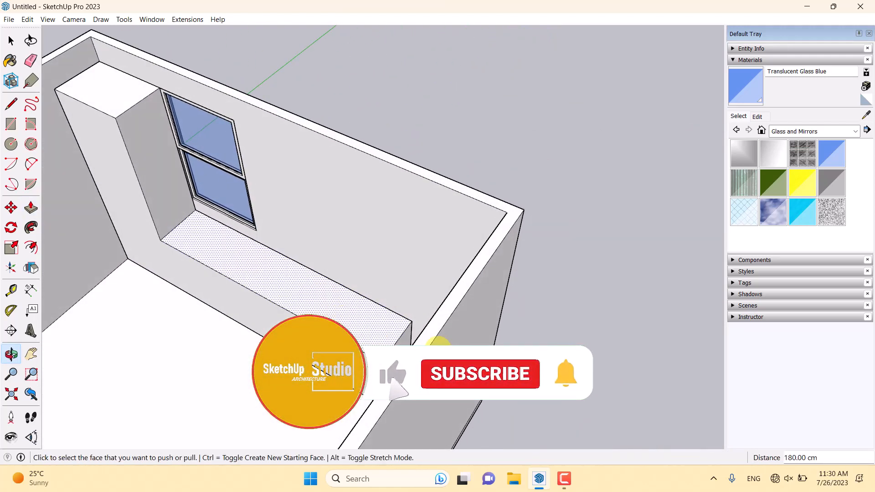
scroll(408, 346, "up", 2)
left_click(394, 350)
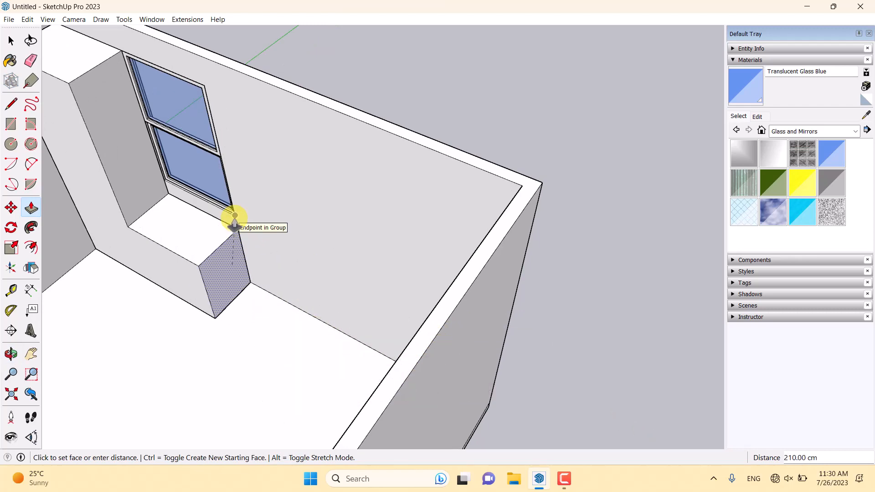
type("160")
key("Return")
Step: Copy the bottom front edge of the cabinet upward 10 cm to mark the plinth strip
middle_click_drag(360, 313, 466, 249)
key("space")
scroll(275, 324, "up", 8)
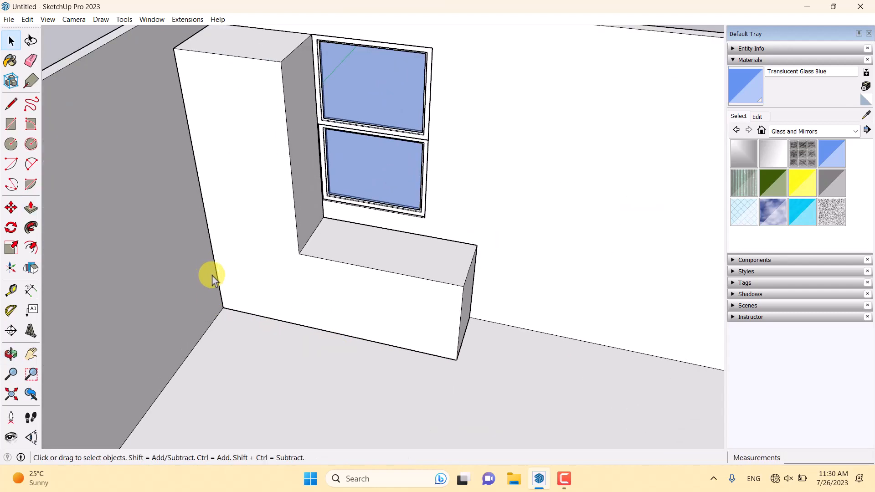
left_click(11, 105)
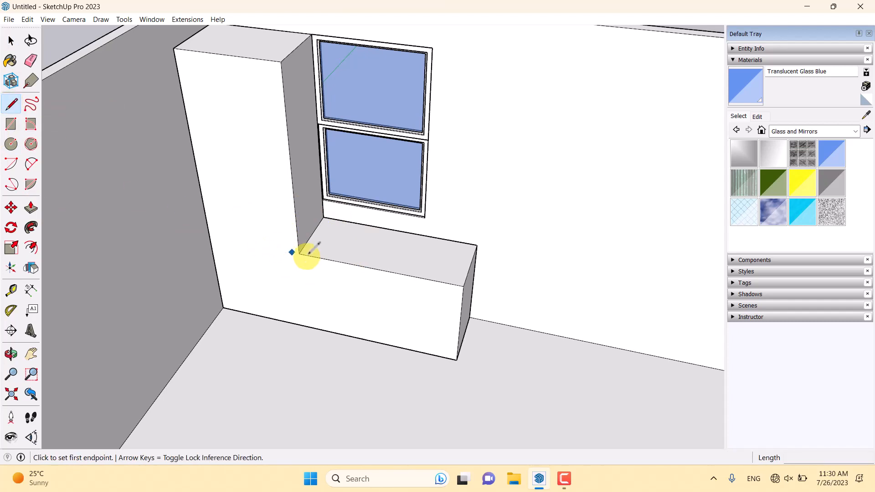
key("space")
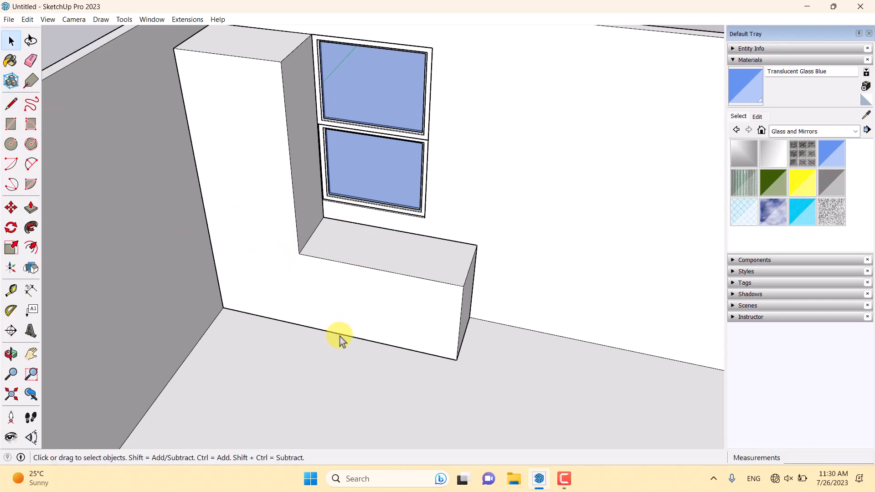
left_click(12, 208)
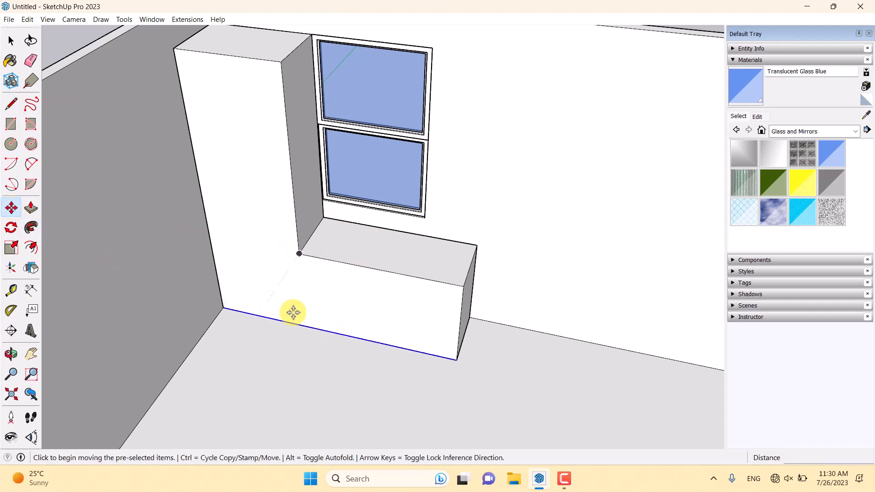
key("ctrl")
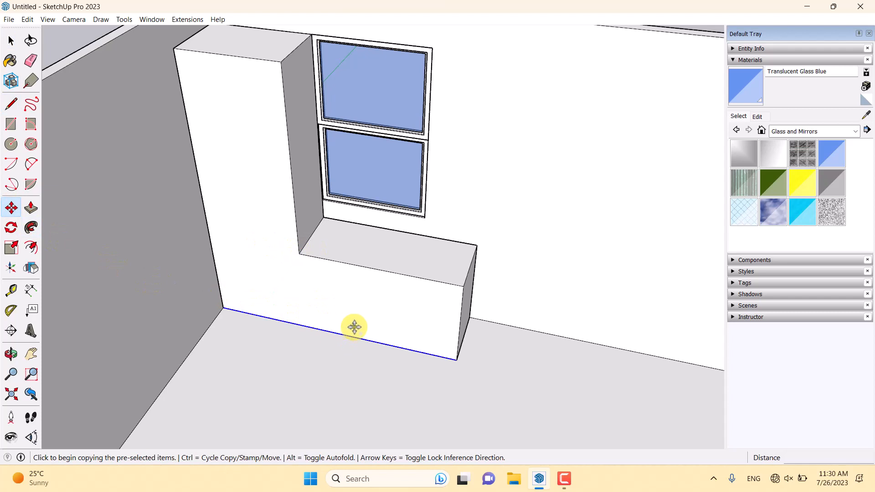
left_click(11, 209)
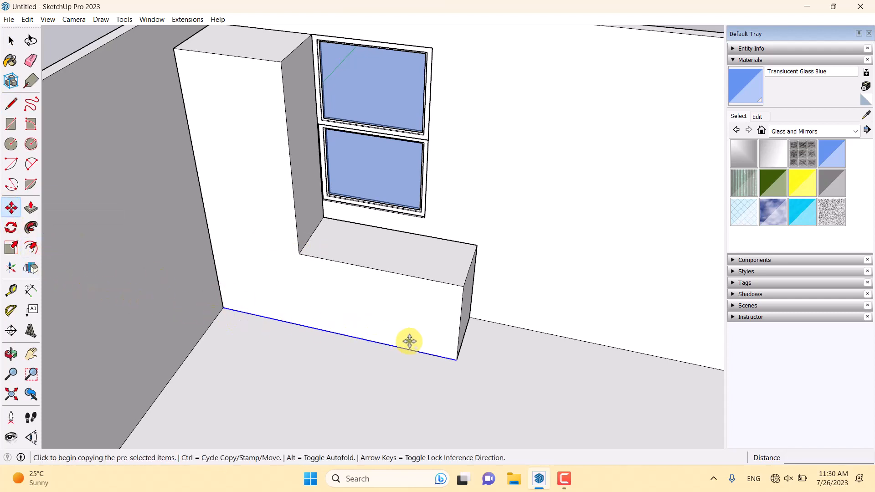
left_click(456, 360)
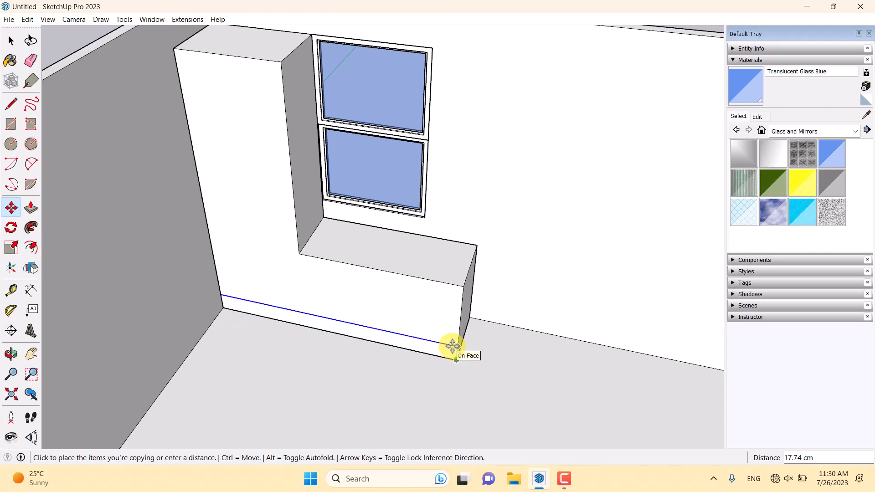
key("Return")
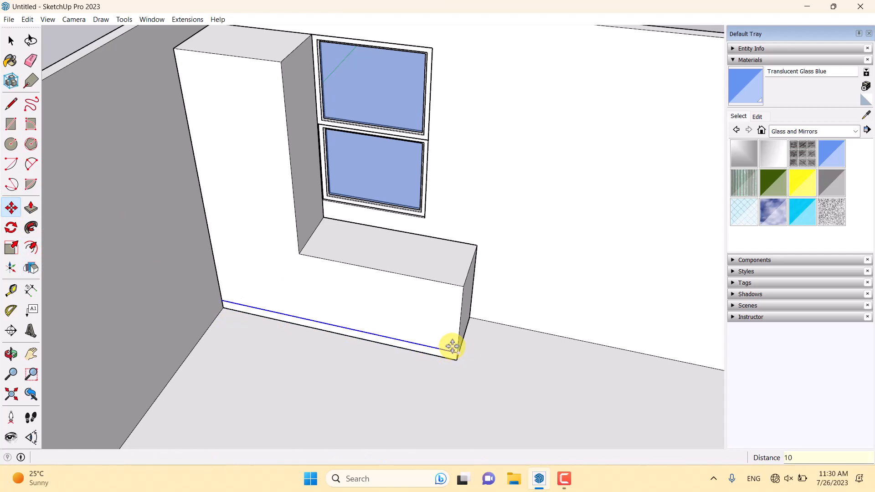
Step: Recess the plinth strip along the bottom of the cabinet front by 2 cm
left_click(31, 208)
scroll(347, 348, "up", 3)
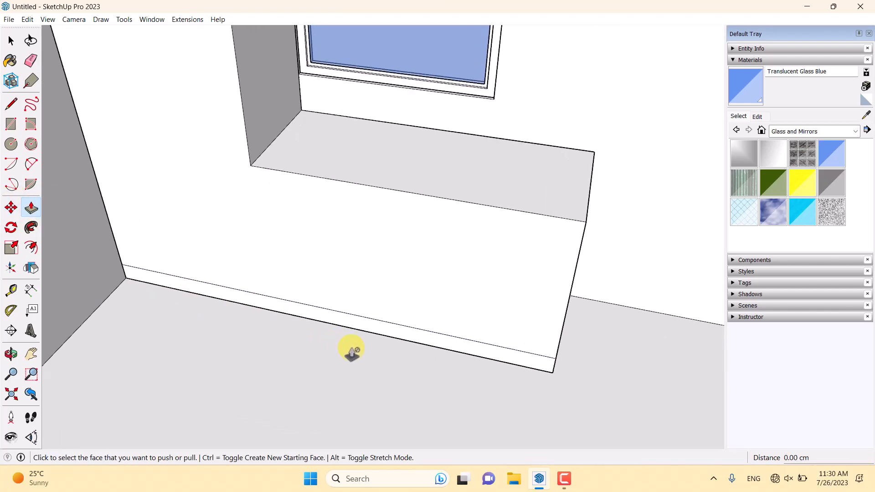
middle_click_drag(352, 351, 293, 297)
left_click(293, 297)
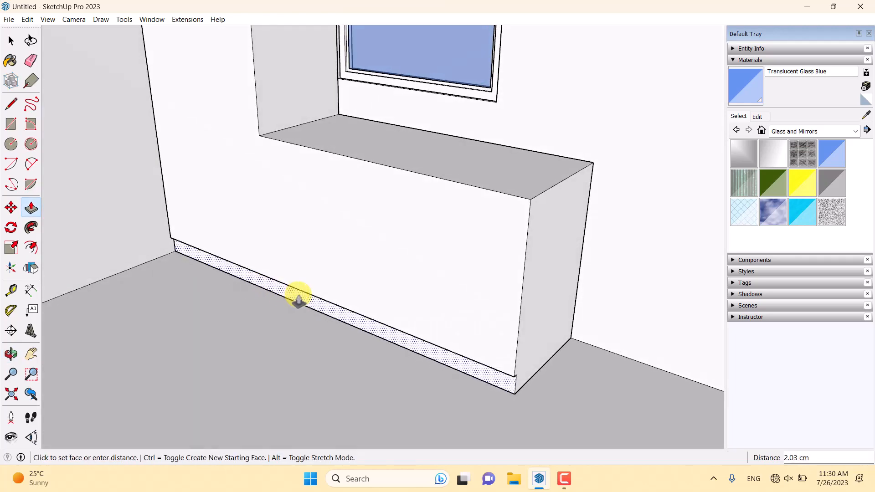
type("2")
key("Return")
Step: Draw a vertical line on the cabinet front from the corner where the tall and low sections meet down to the plinth
middle_click_drag(323, 316, 383, 395)
scroll(383, 395, "down", 2)
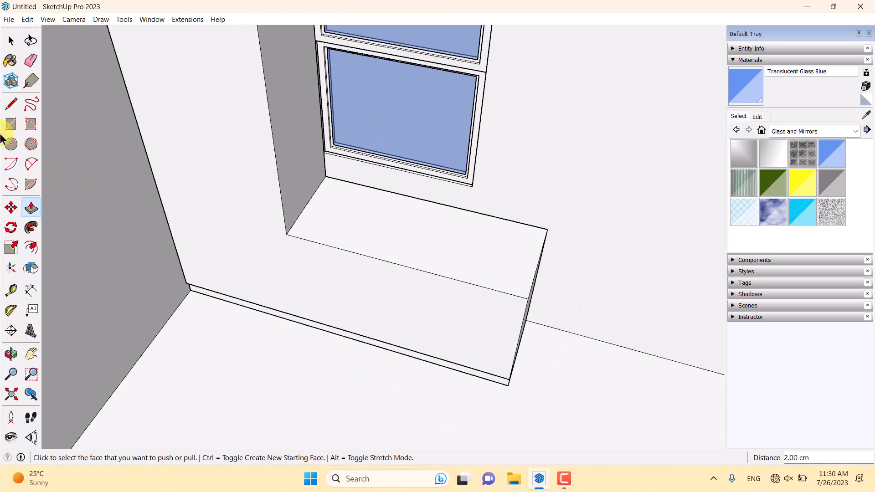
left_click(11, 103)
left_click(286, 234)
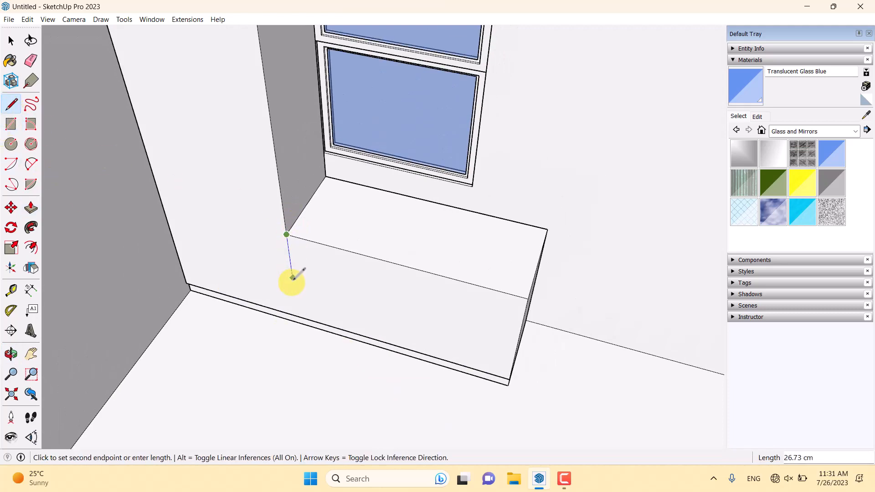
left_click(297, 314)
Step: Draw a horizontal 90 cm line across the tall cabinet's front, level with the low section's top, to the wall-side edge
mouse_move(318, 311)
middle_mouse_down()
mouse_move(397, 360)
mouse_move(451, 301)
middle_mouse_up()
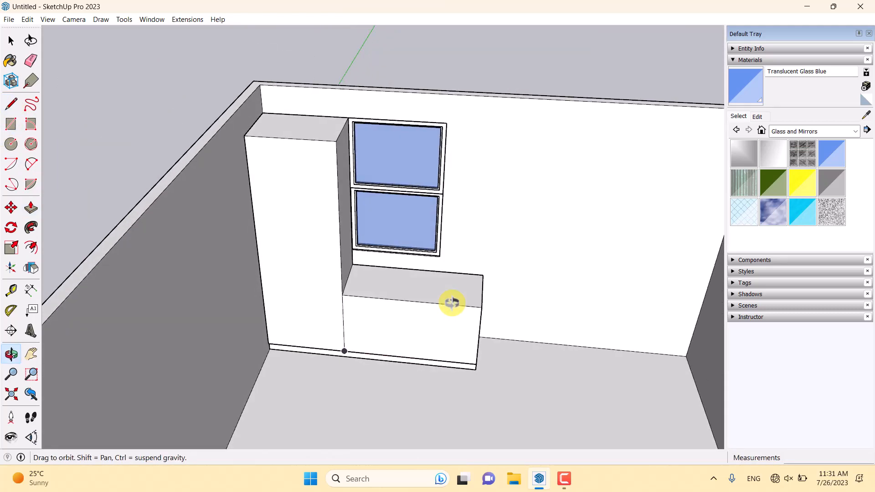
left_click(342, 295)
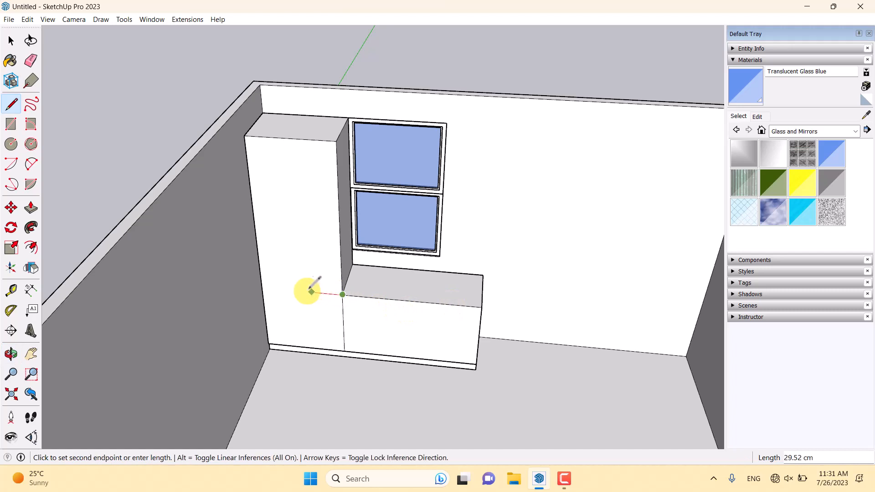
left_click(264, 288)
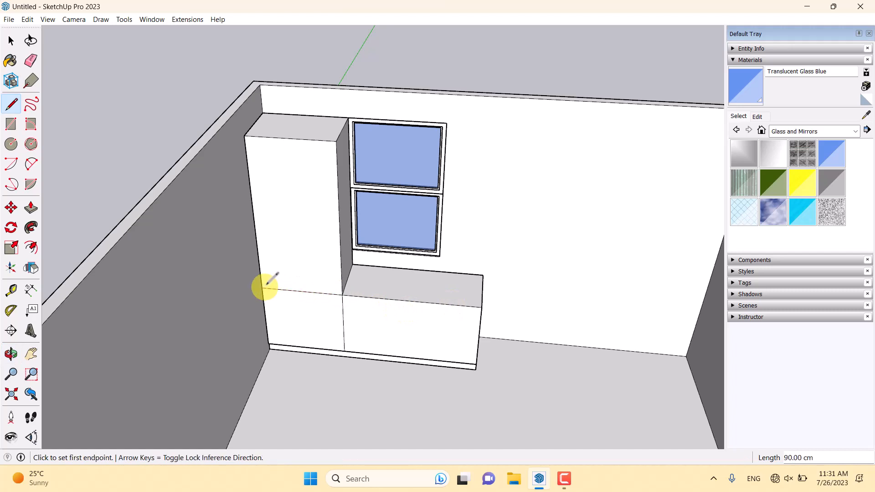
Step: Split the tall cabinet's front in two with a vertical centre line running from the top edge down to the plinth
left_click(302, 289)
left_click(291, 139)
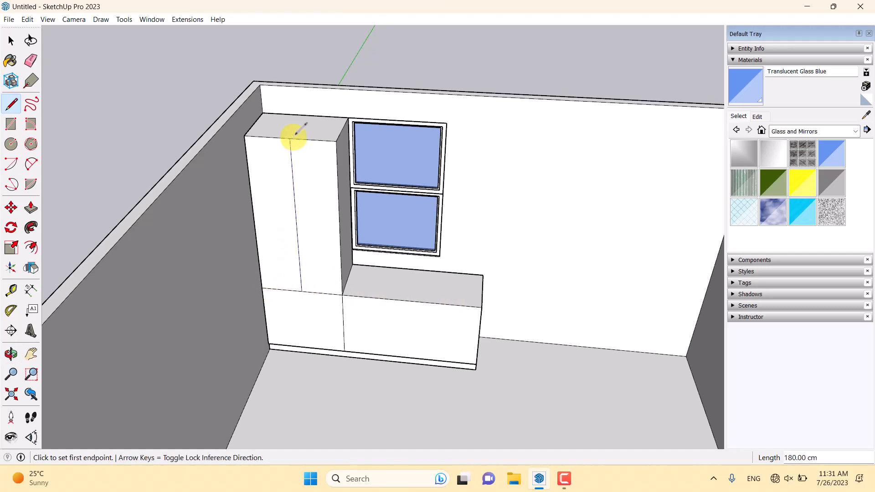
left_click(302, 291)
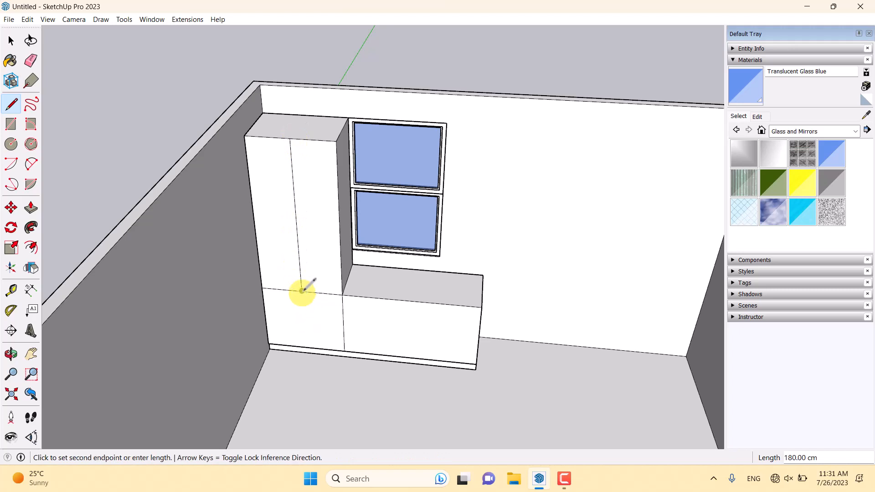
left_click(306, 347)
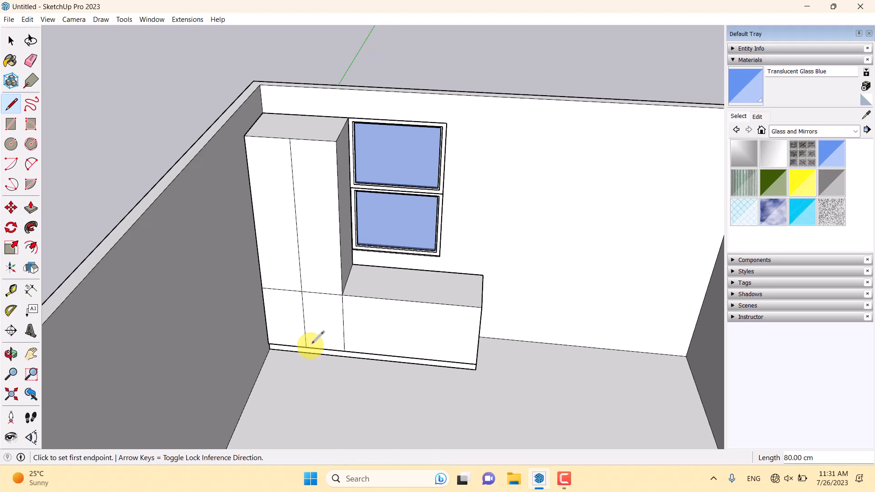
scroll(310, 345, "up", 5)
key("space")
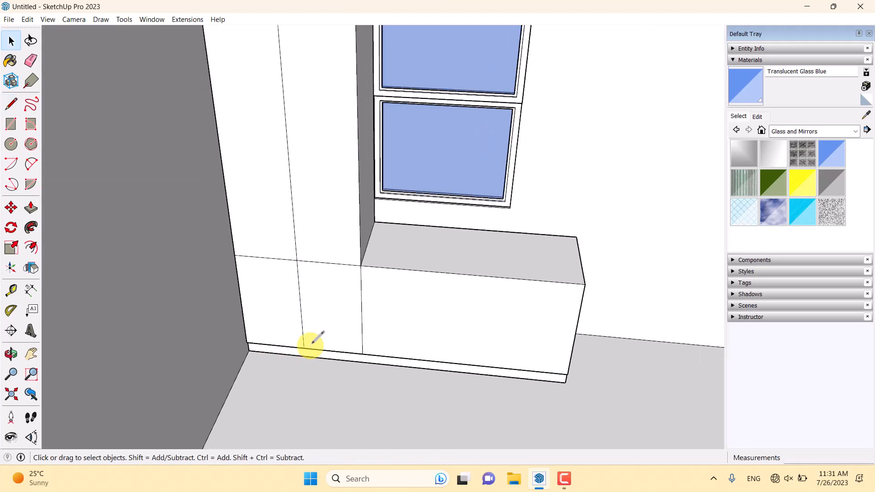
Step: Copy the vertical line between the tall and low sections 60 cm along the low cabinet's front
scroll(309, 348, "down", 5)
scroll(511, 384, "up", 5)
middle_click_drag(445, 337, 477, 326)
left_click(266, 274)
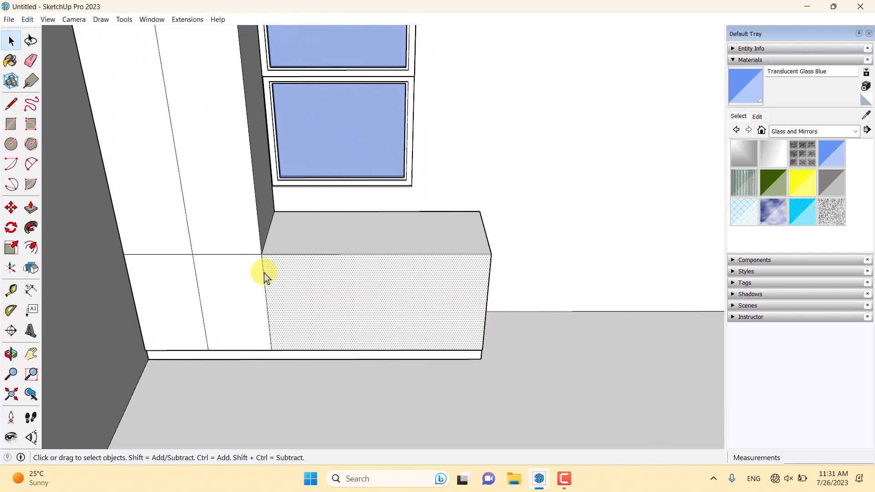
left_click(264, 274)
left_click(11, 208)
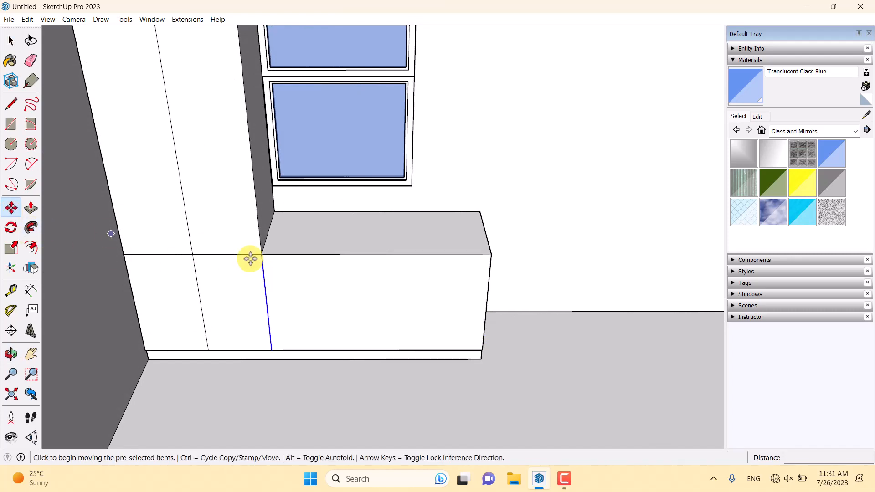
key("ctrl")
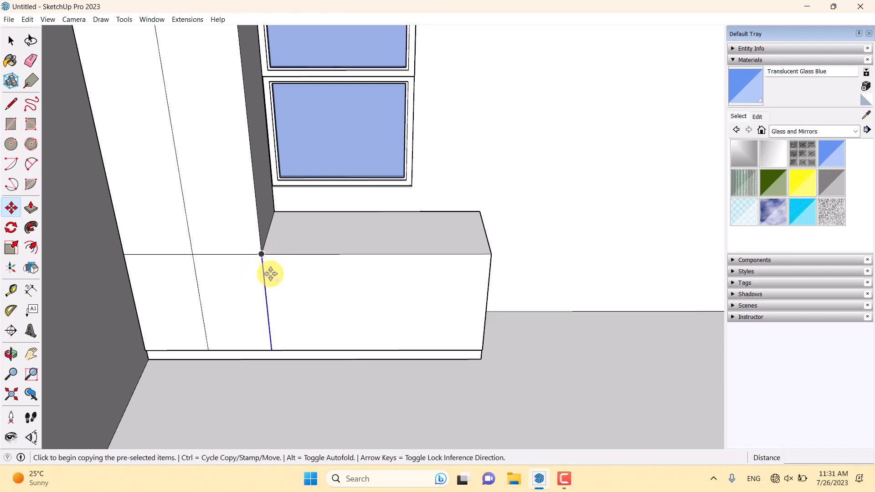
left_click(11, 208)
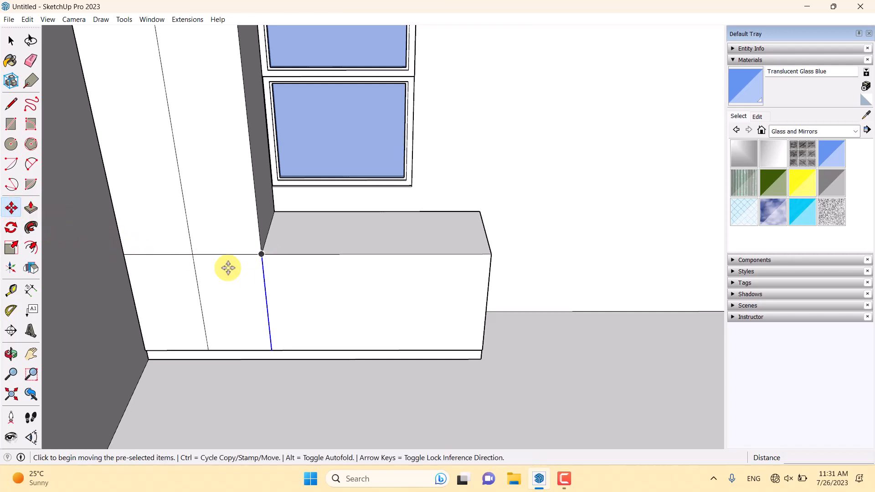
key("ctrl")
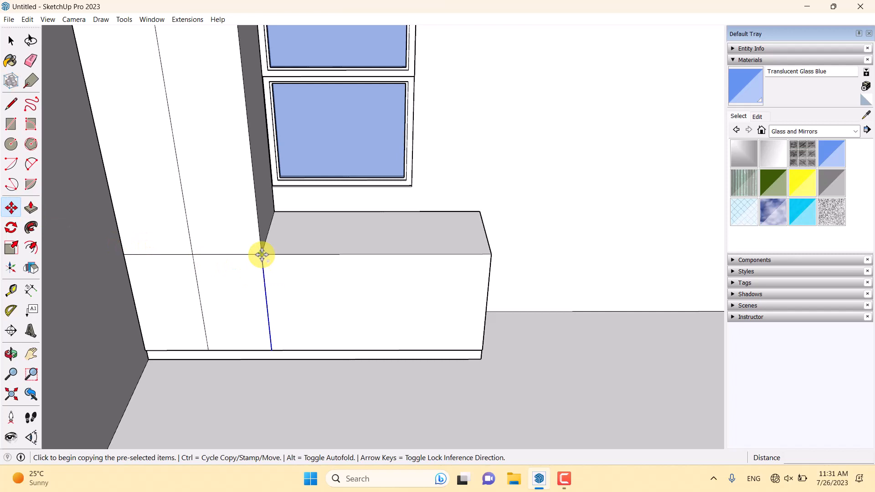
left_click(262, 254)
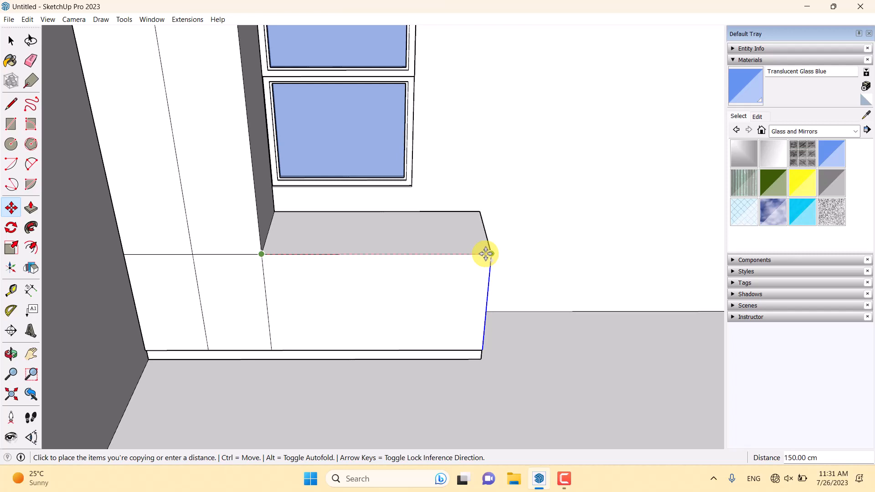
type("60")
key("Return")
Step: Copy the low cabinet's new vertical divider back to midway between it and the tall section, forming two equal doors
scroll(337, 261, "up", 2)
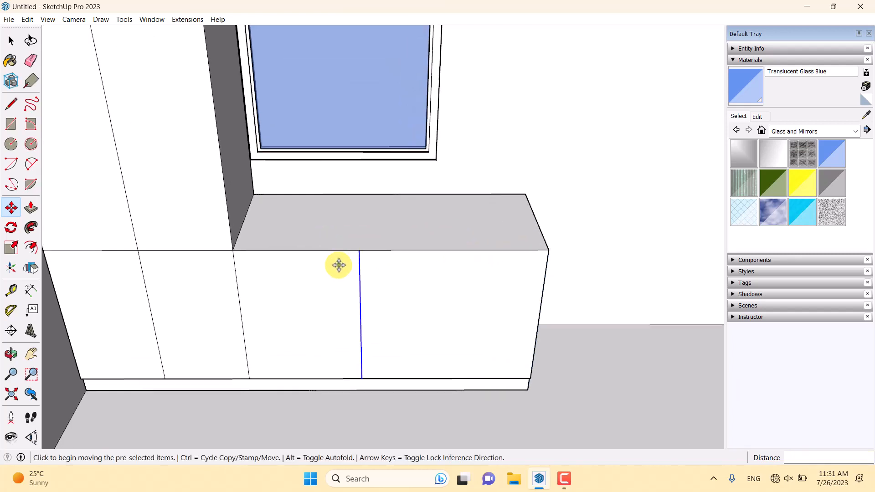
left_click(363, 249)
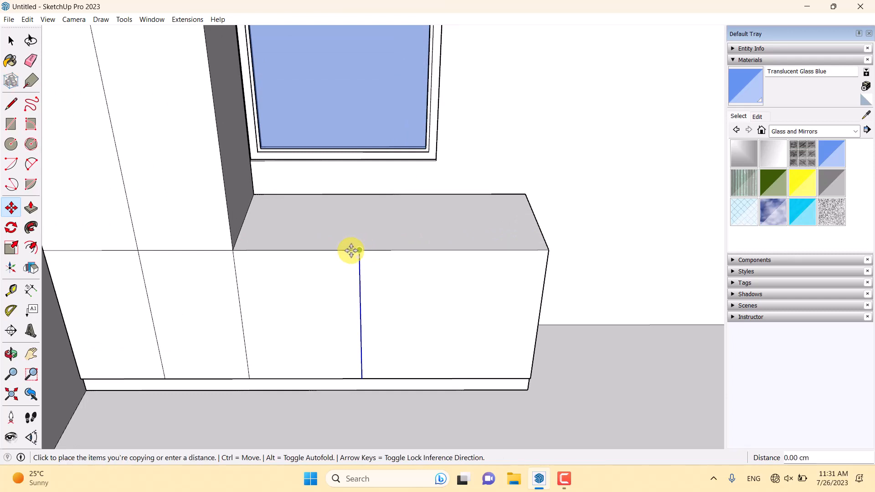
left_click(296, 250)
key("space")
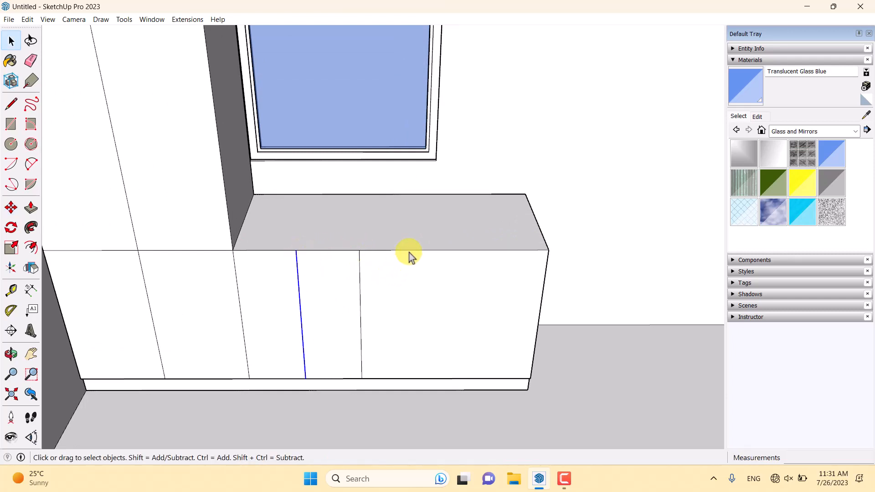
Step: Copy the top front edge of the low cabinet's wide end panel downward 26 cm, repeated 2x, to mark three drawer fronts
left_click(404, 250)
key("m")
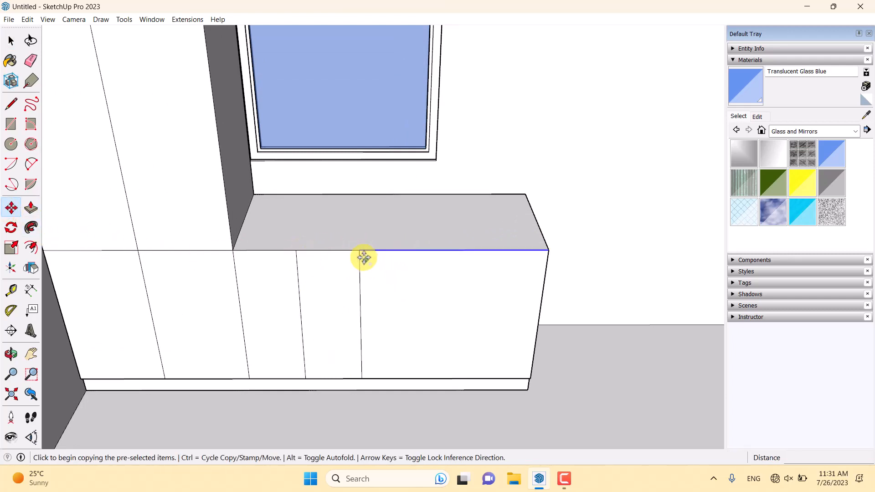
left_click(360, 250)
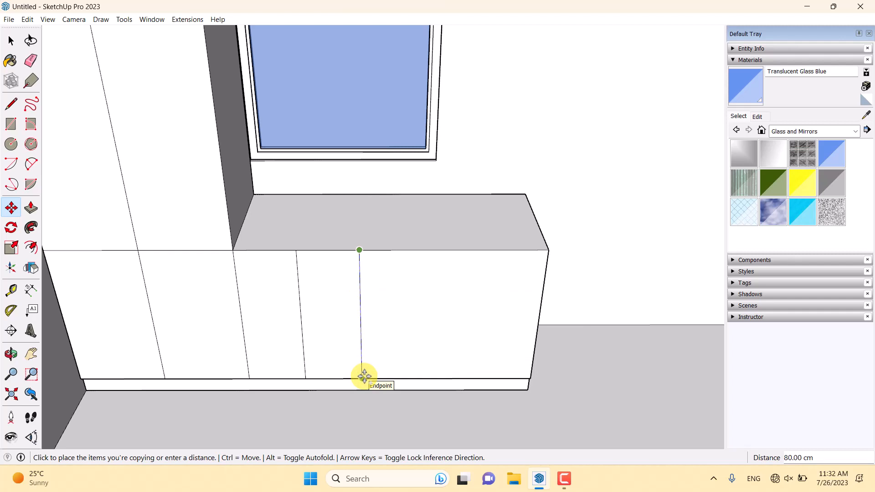
type("26")
key("Return")
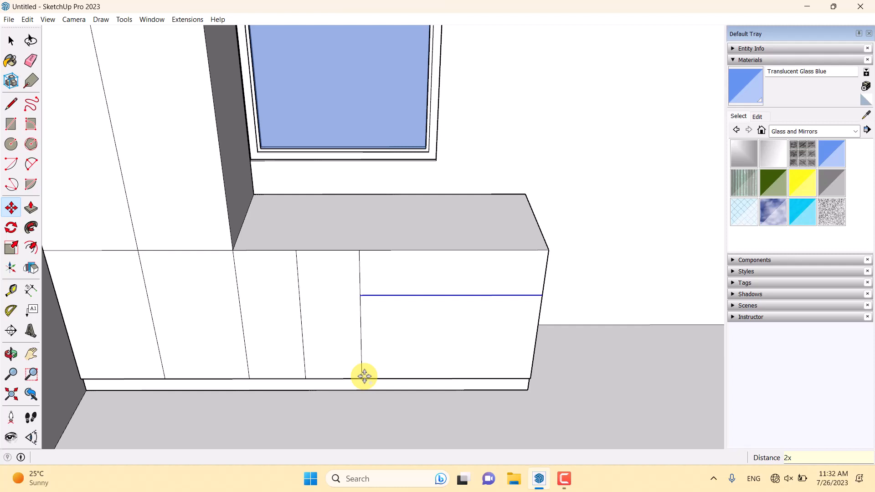
key("Return")
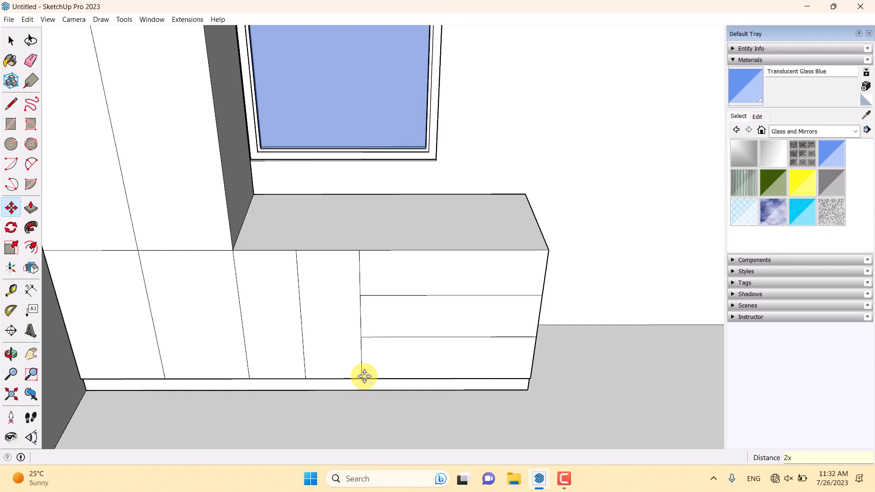
key("space")
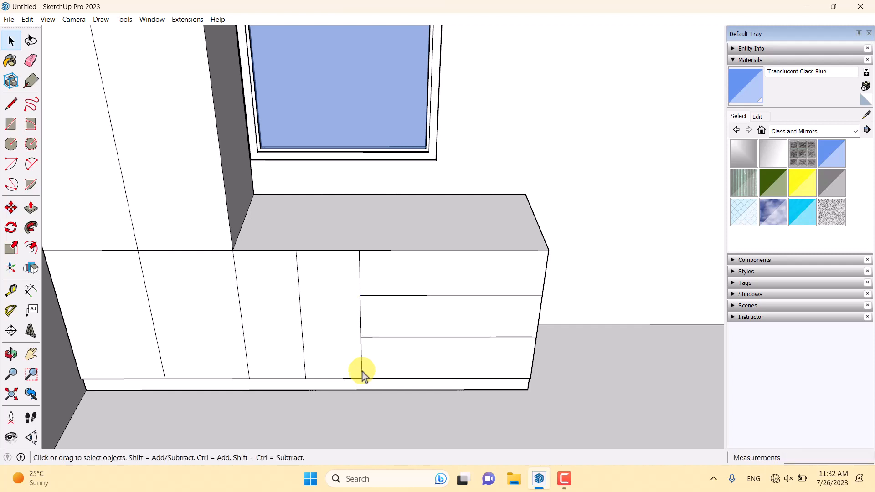
Step: Make the whole L-shaped cabinet a group
scroll(362, 372, "down", 10)
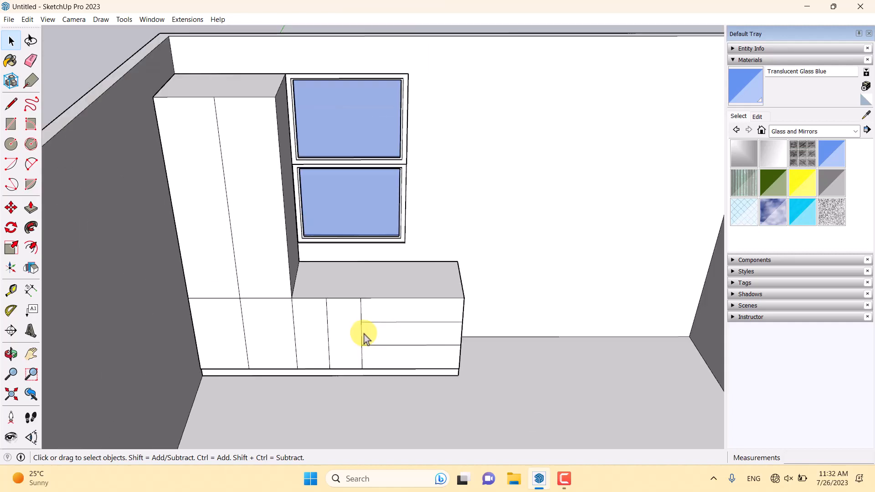
middle_click_drag(364, 342, 175, 354)
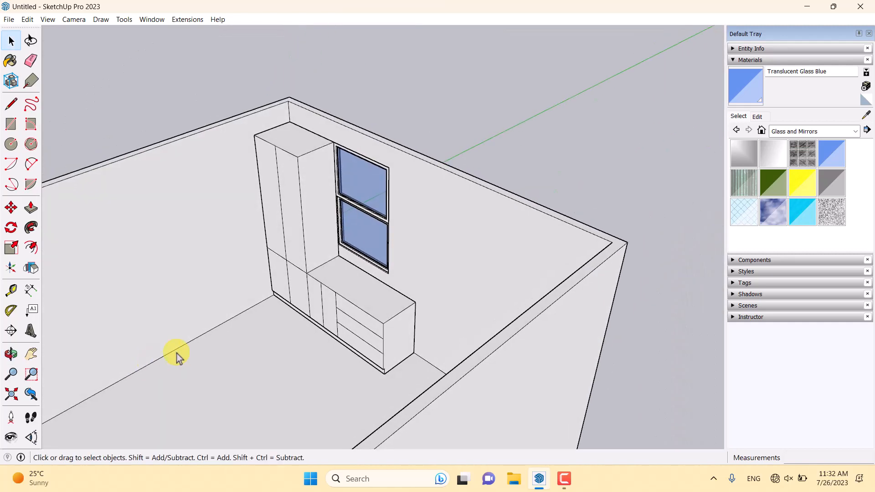
left_click(310, 262)
right_click(310, 263)
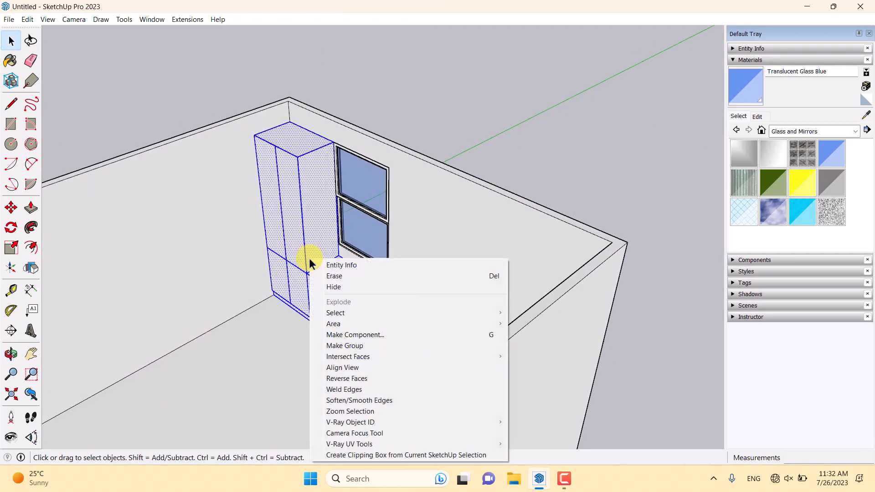
left_click(339, 346)
left_click(526, 151)
Step: Draw a 170 by 80 cm rectangle on the open floor in front of the cabinet
middle_click_drag(527, 152, 682, 267)
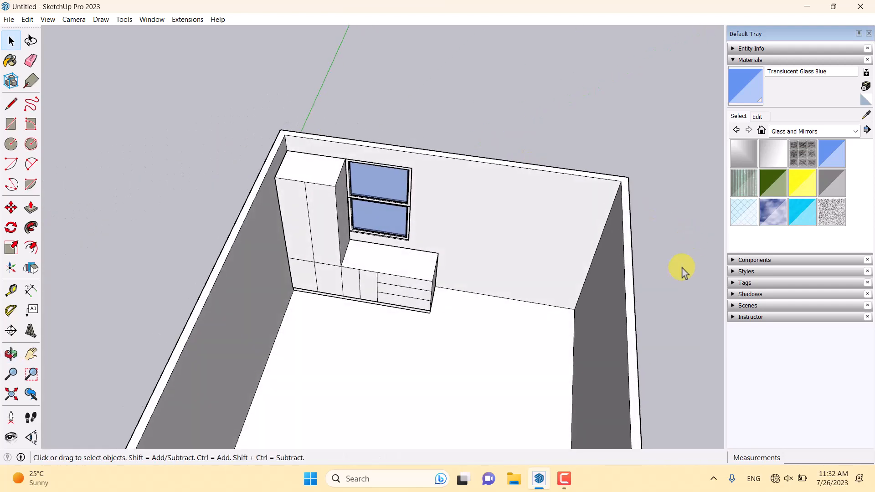
scroll(383, 403, "up", 4)
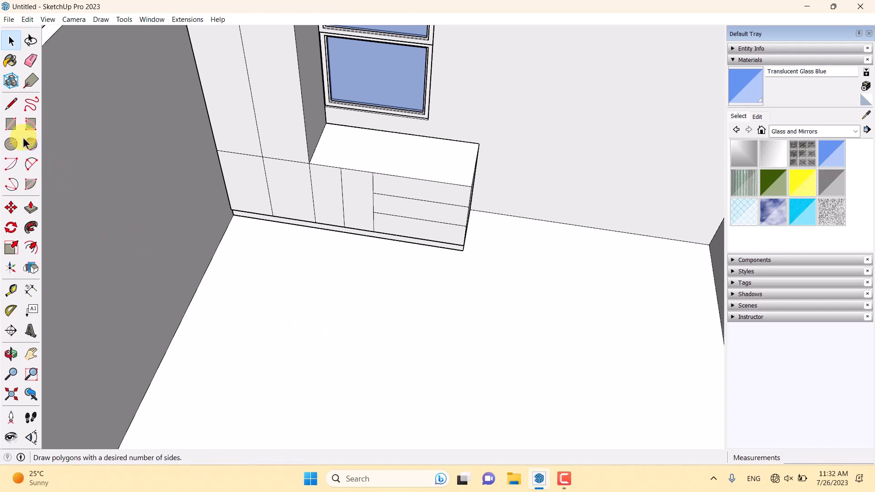
left_click(10, 124)
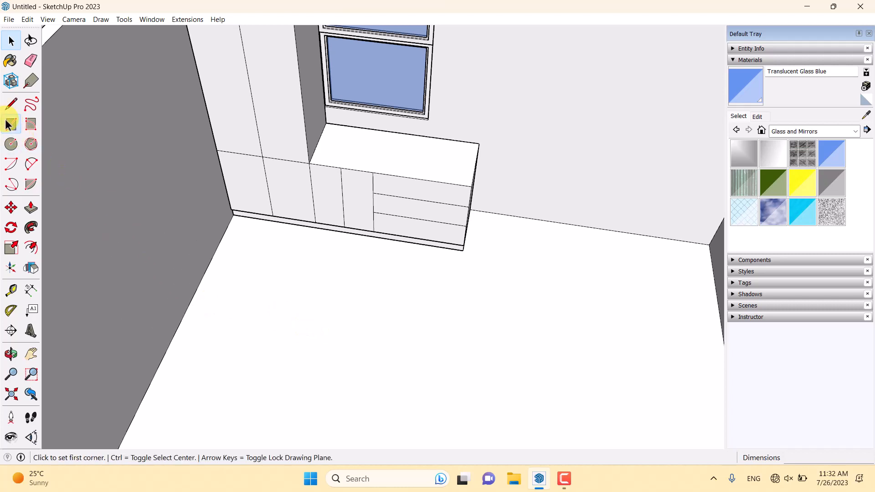
left_click(237, 284)
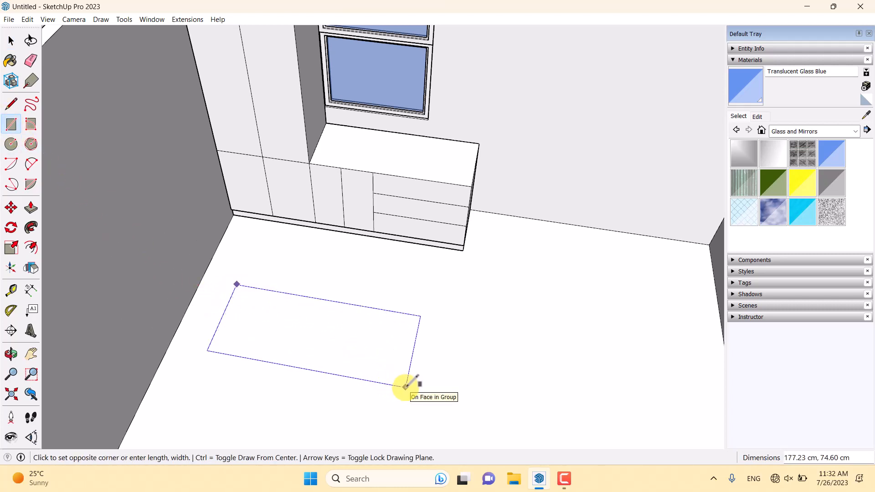
type("17")
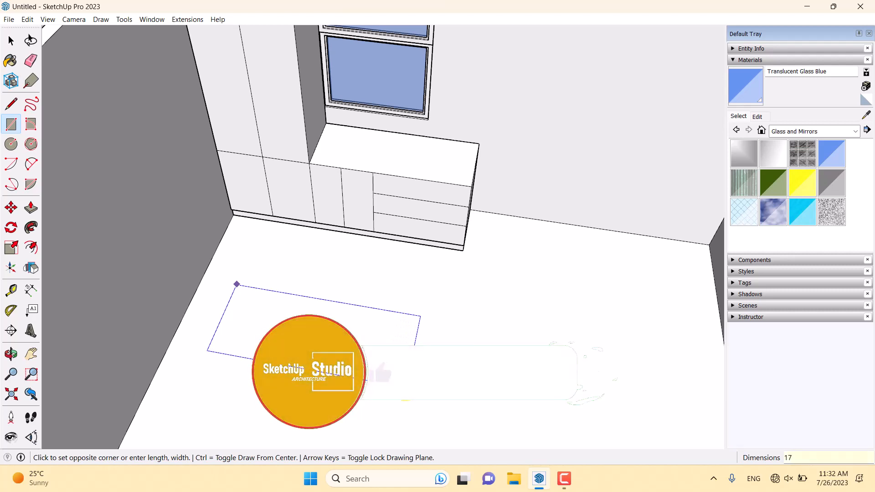
type("0,80")
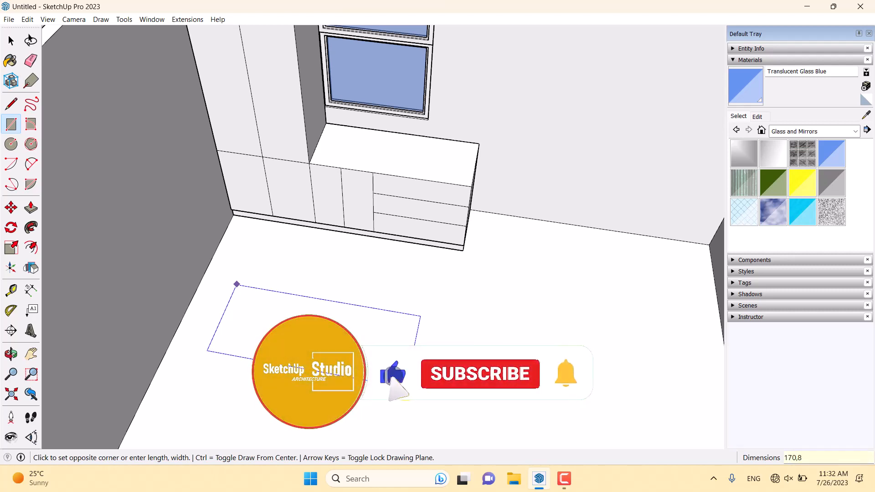
key("Return")
key("space")
Step: Extrude the floor rectangle upward 4 cm into a thin slab
left_click(30, 207)
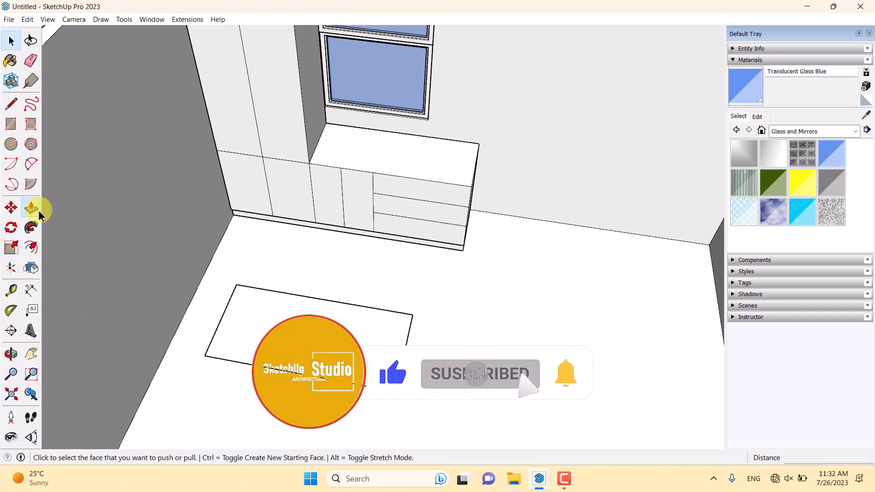
scroll(229, 372, "up", 3)
middle_click_drag(229, 372, 201, 286)
left_click(208, 278)
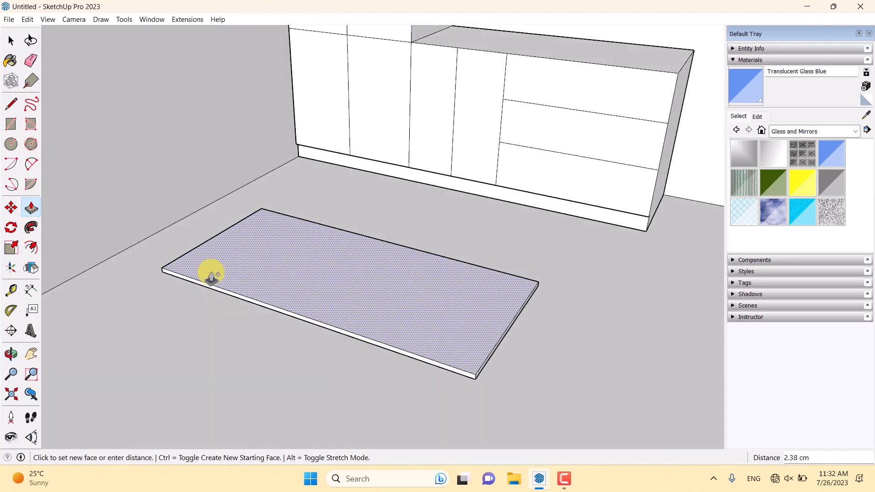
type("4")
key("Return")
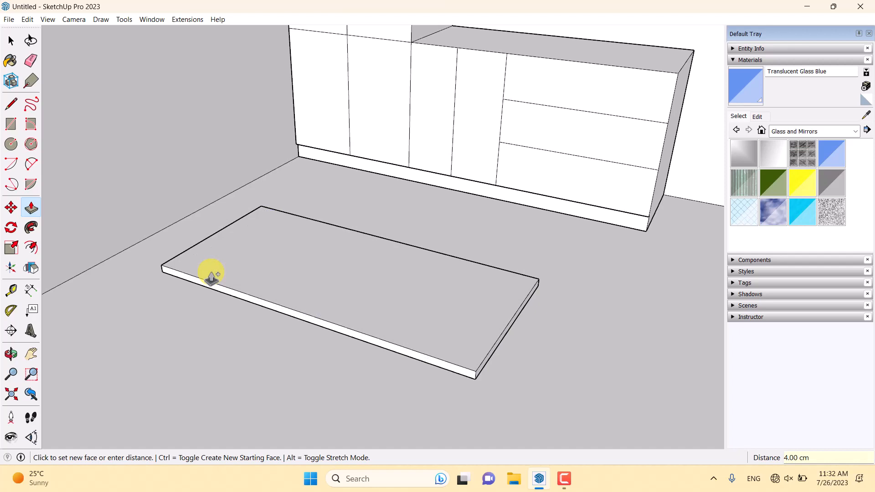
key("space")
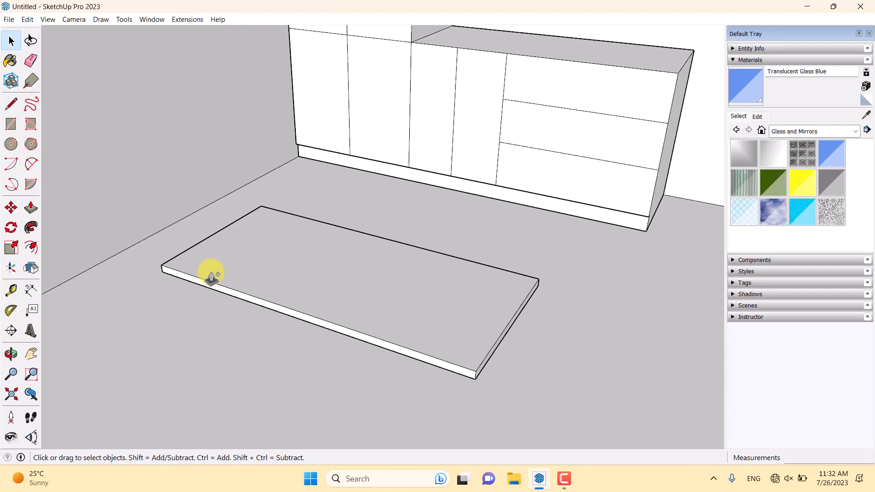
Step: Offset the outline of the slab's top face inward by 9 cm
triple_click(260, 267)
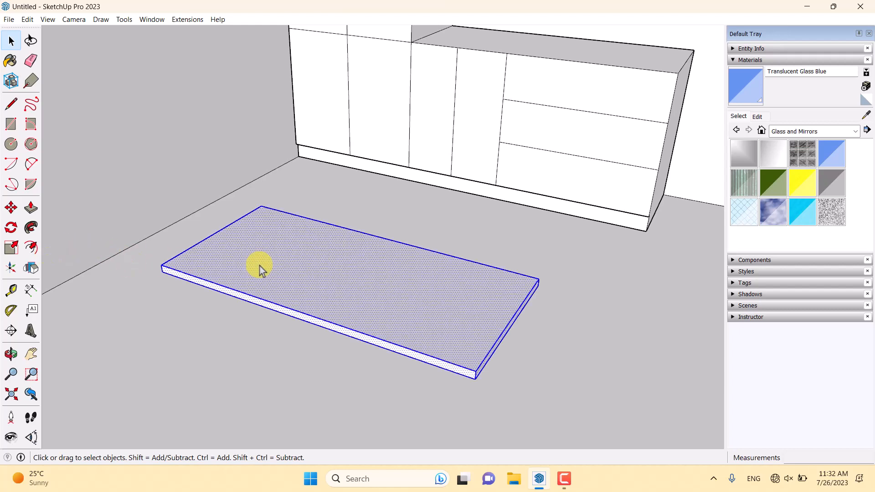
right_click(260, 267)
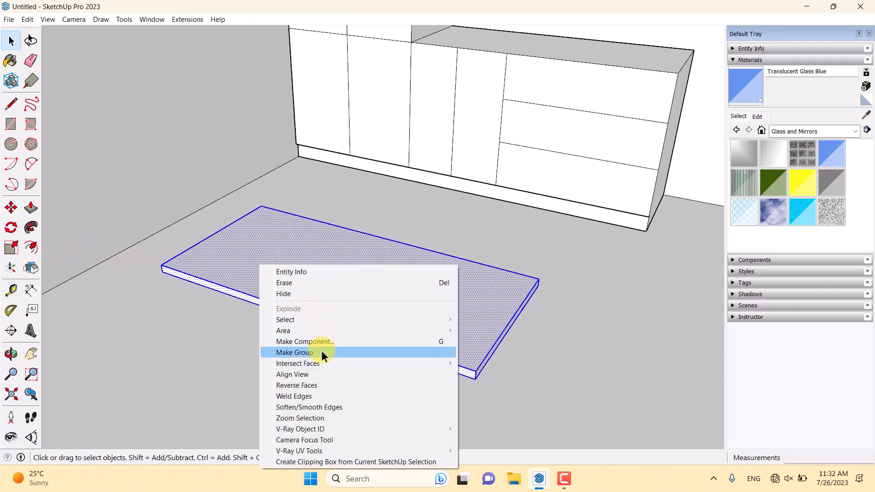
left_click(35, 247)
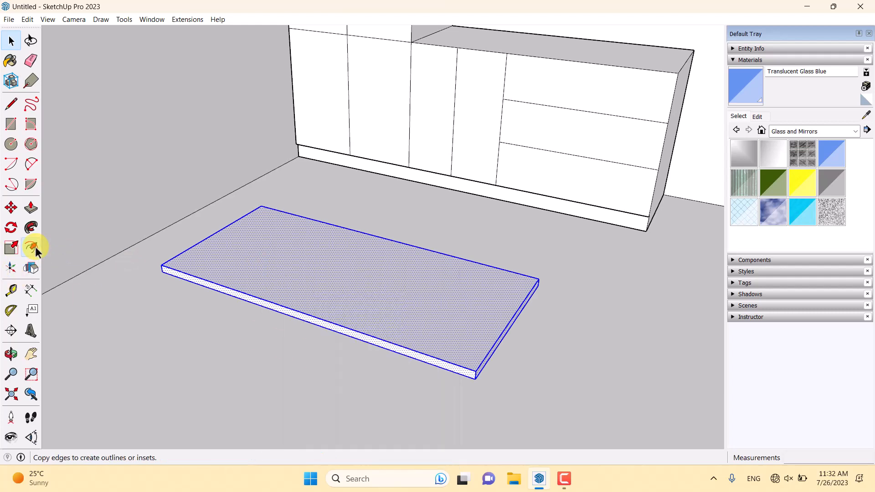
left_click(207, 267)
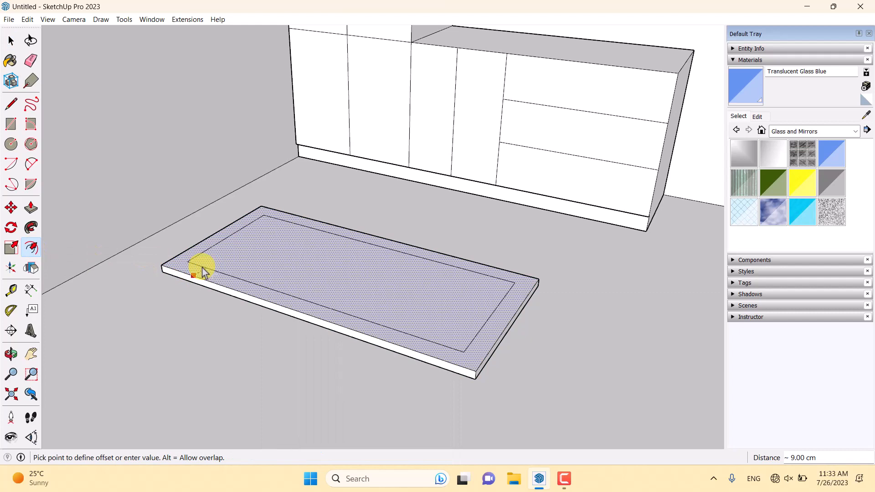
type("9")
key("Return")
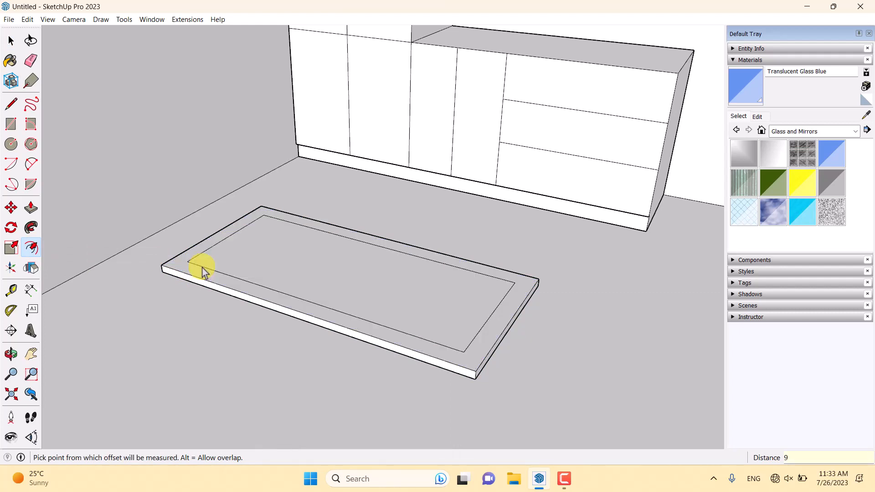
Step: Select the whole slab with its inset outline and make it a group
key("space")
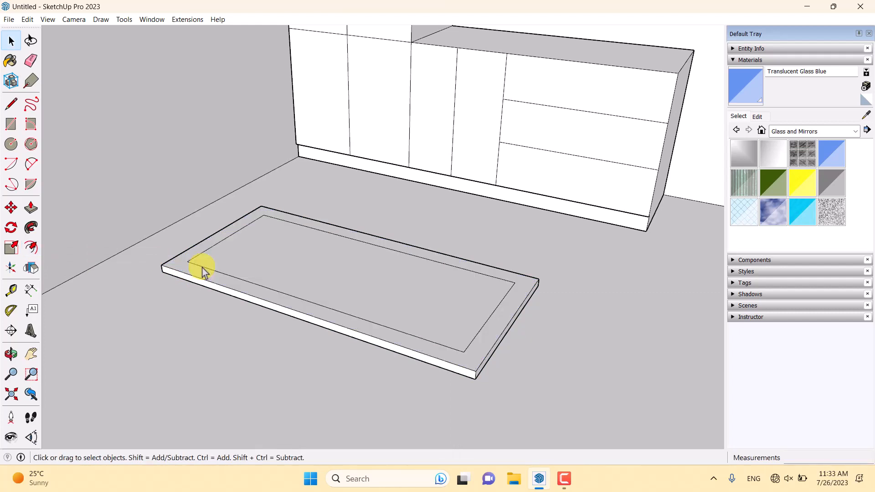
triple_click(202, 267)
right_click(202, 267)
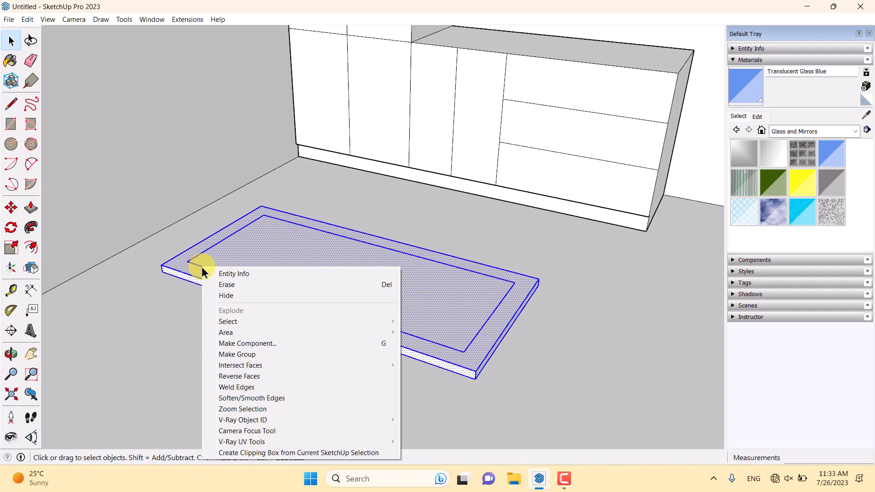
left_click(229, 354)
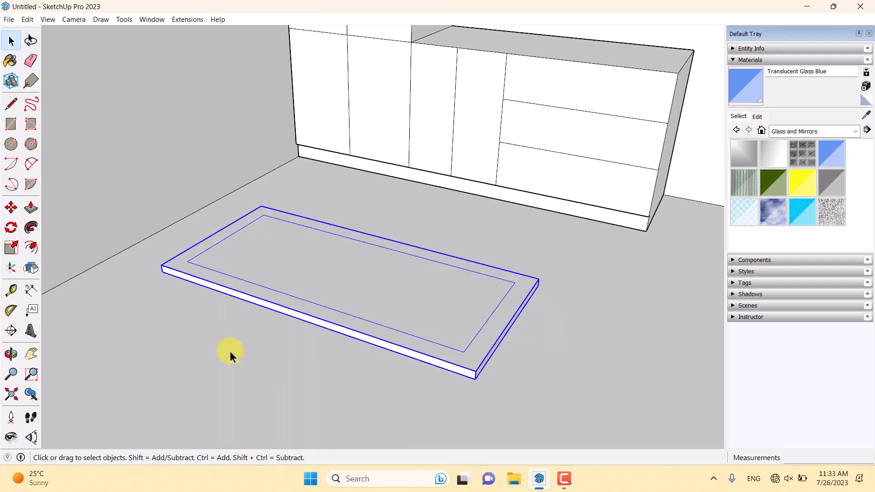
Step: Draw a circle of 2 cm radius centred on the inset outline's near corner at the side wall end of the slab
left_click(13, 151)
middle_click_drag(282, 319, 238, 346)
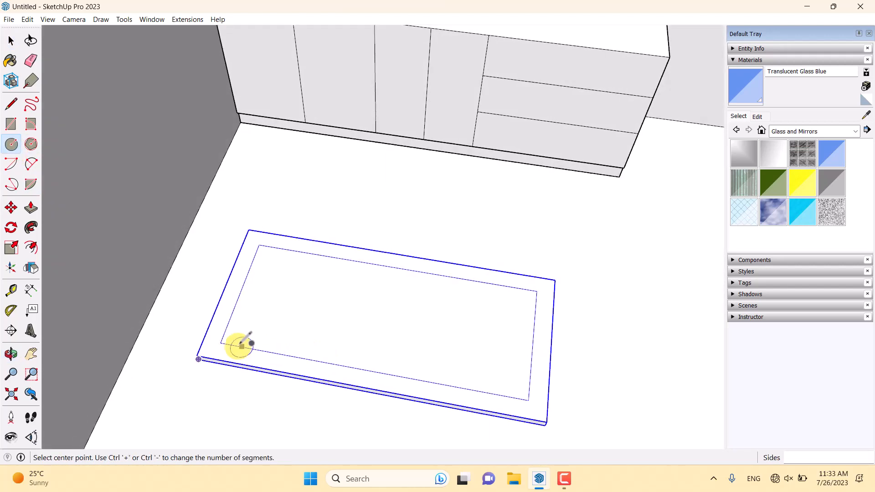
scroll(217, 341, "up", 5)
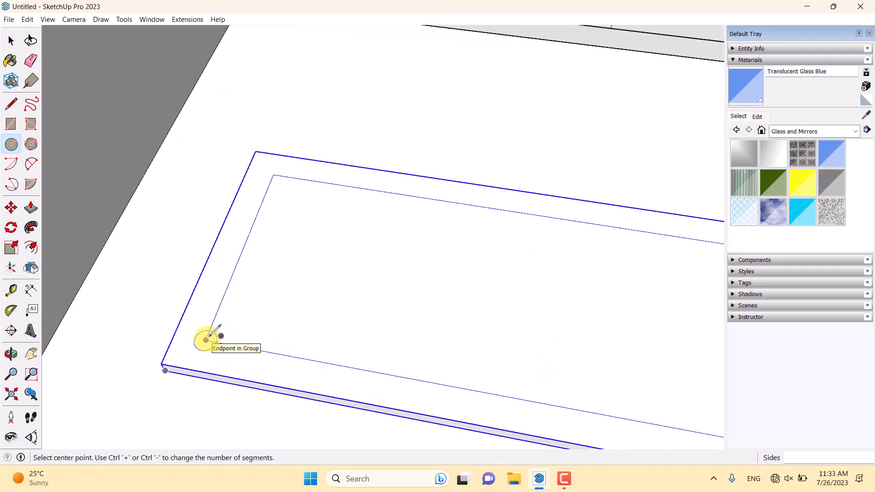
left_click(206, 341)
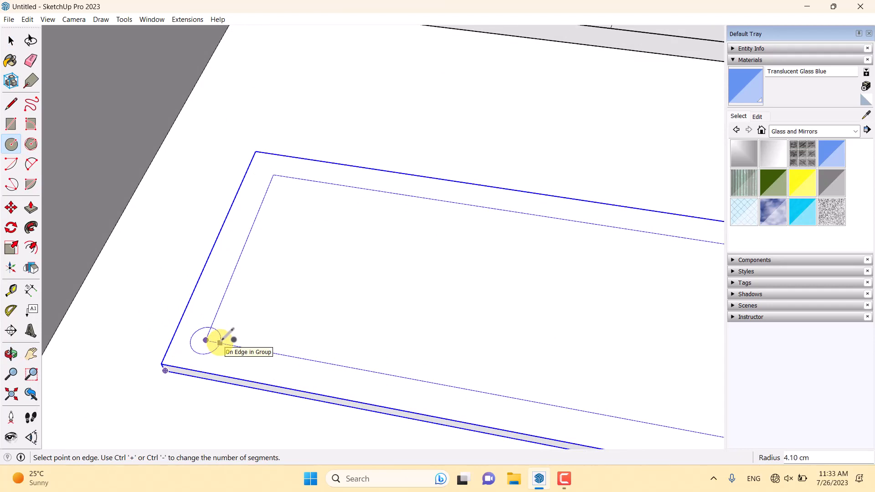
type("2")
key("Return")
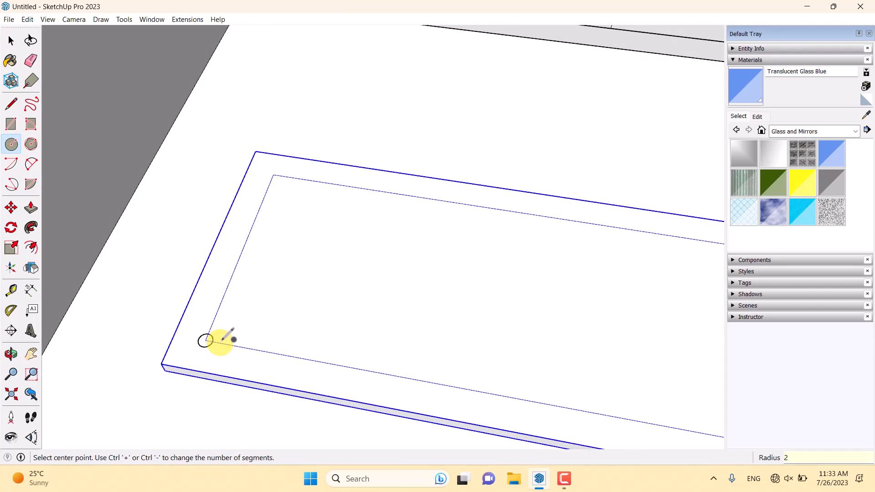
Step: Make the small circle a component with the definition name TableHolder
key("space")
left_click(210, 344)
right_click(211, 343)
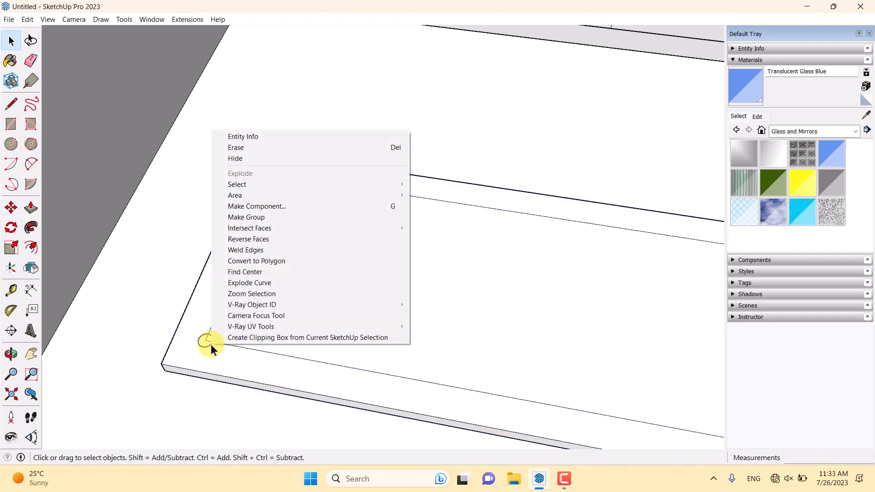
left_click(274, 207)
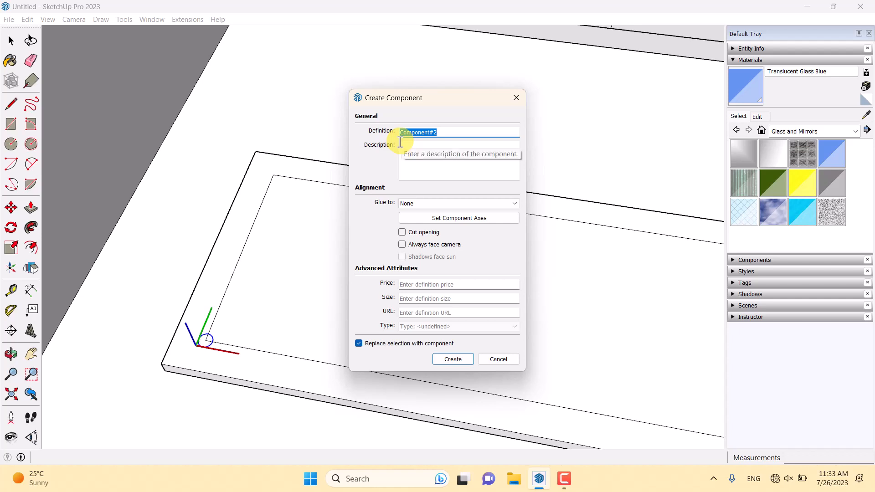
key("Caps_Lock")
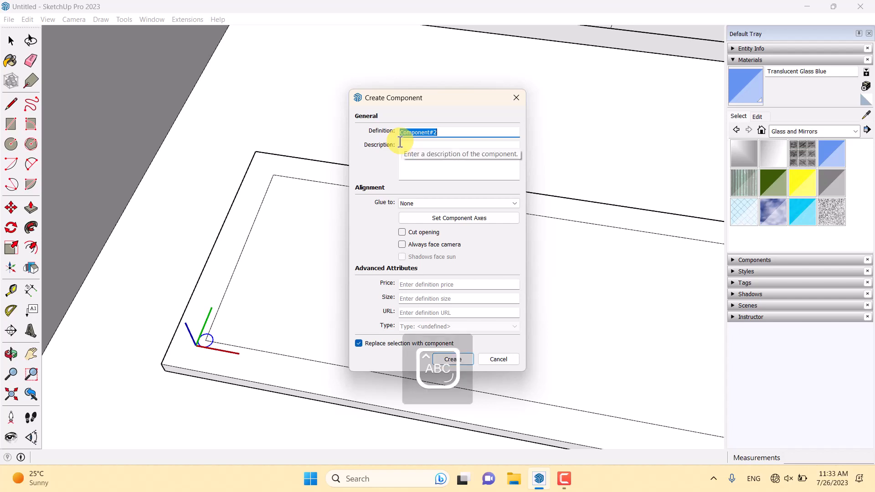
type("T")
key("Caps_Lock")
type("able")
key("Caps_Lock")
type("H")
key("Caps_Lock")
type("older")
left_click(473, 358)
Step: Copy the circle component to the inset outline's other corner on the same short side
left_click(11, 208)
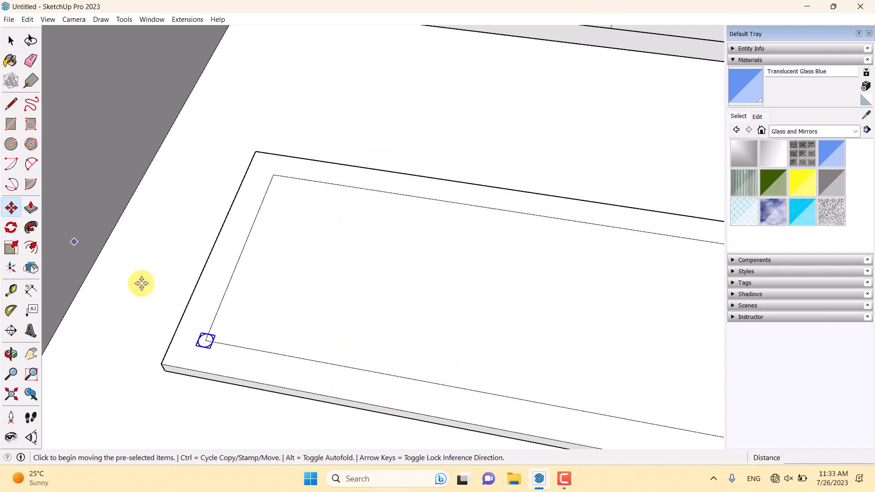
key("ctrl")
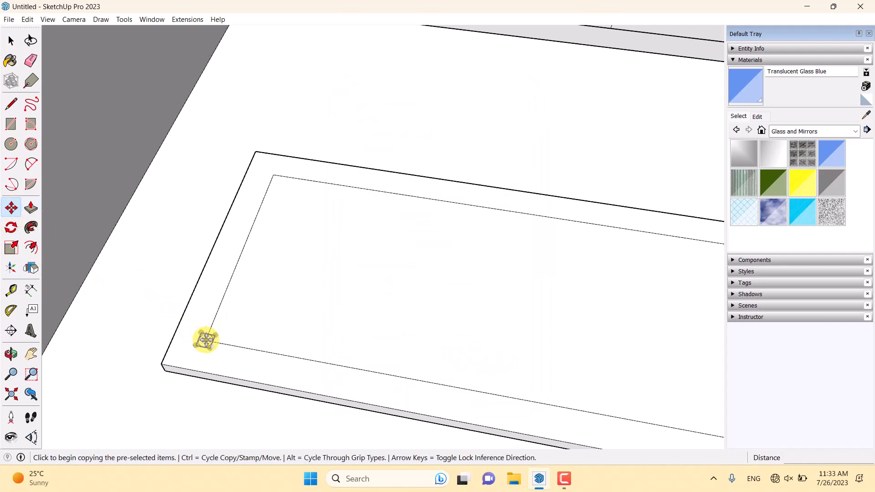
left_click(206, 340)
left_click(273, 175)
key("space")
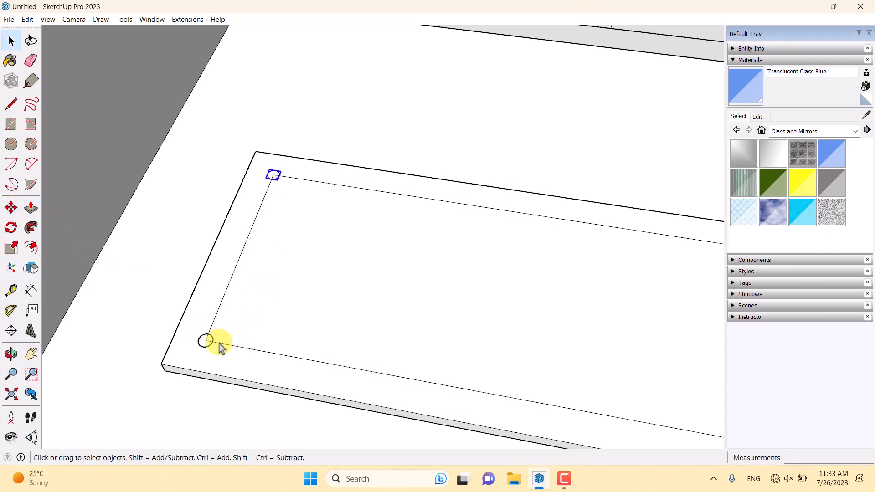
Step: Copy both circle components together to the two corners on the opposite short side of the inset outline
left_click(209, 343, "shift")
left_click(11, 208)
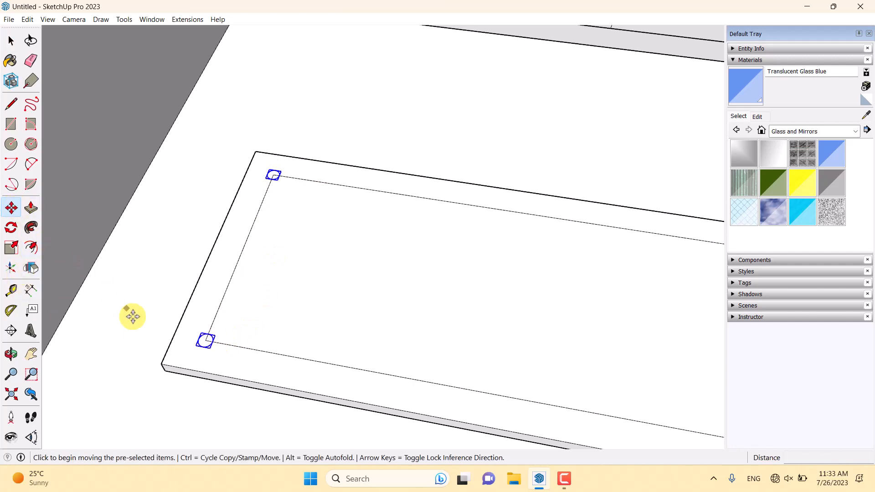
key("ctrl")
left_click(204, 341)
scroll(200, 316, "down", 3)
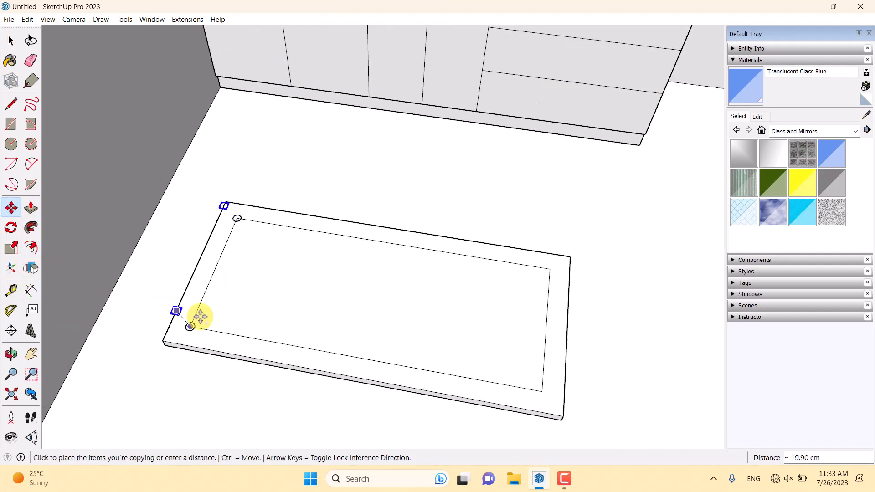
scroll(567, 414, "up", 2)
left_click(533, 383)
scroll(508, 381, "down", 2)
middle_click_drag(509, 380, 443, 362)
key("space")
Step: Open one circle component and extrude its face upward 86 cm, level with the low cabinet's top front edge
scroll(187, 269, "up", 3)
double_click(182, 267)
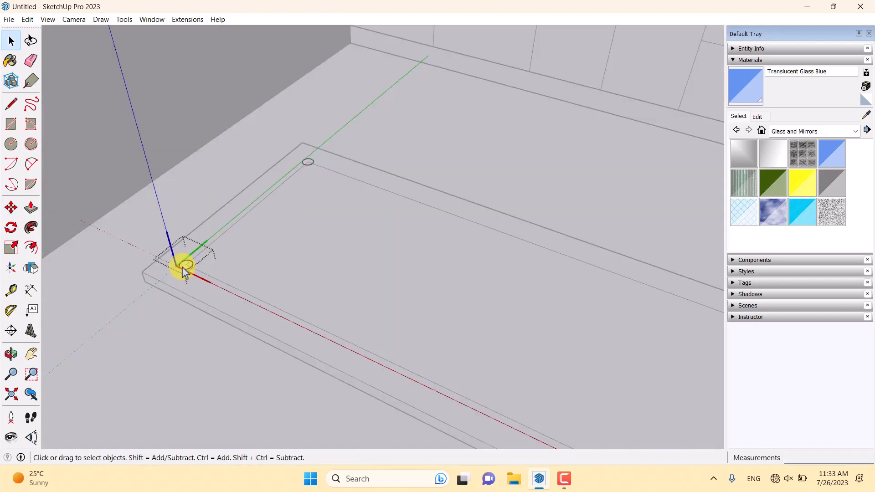
left_click(32, 209)
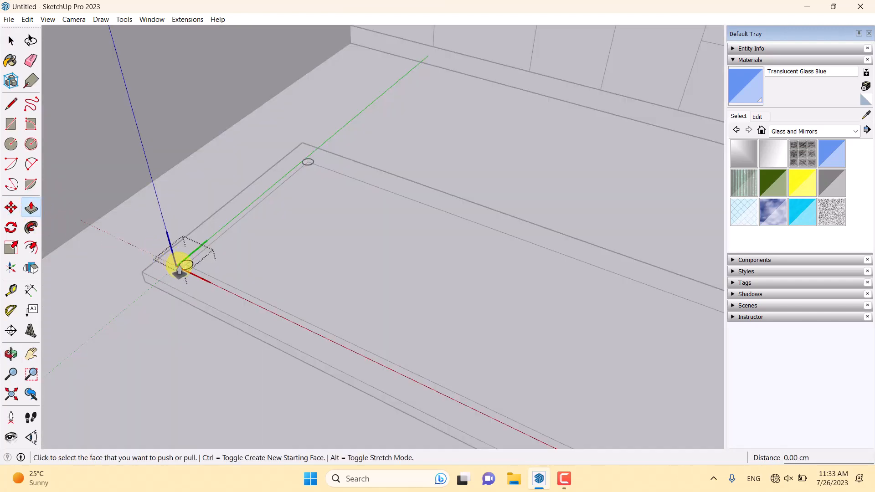
scroll(179, 270, "down", 2)
left_click(180, 261)
scroll(169, 237, "down", 3)
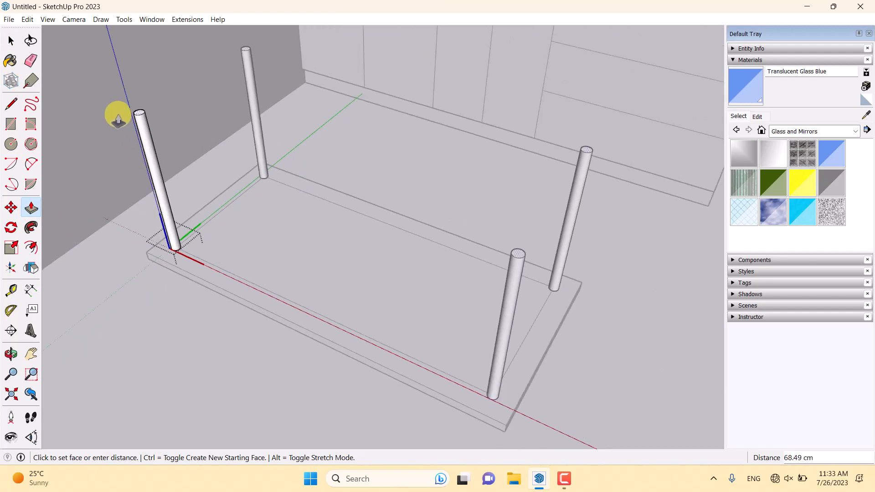
middle_click_drag(118, 117, 140, 134)
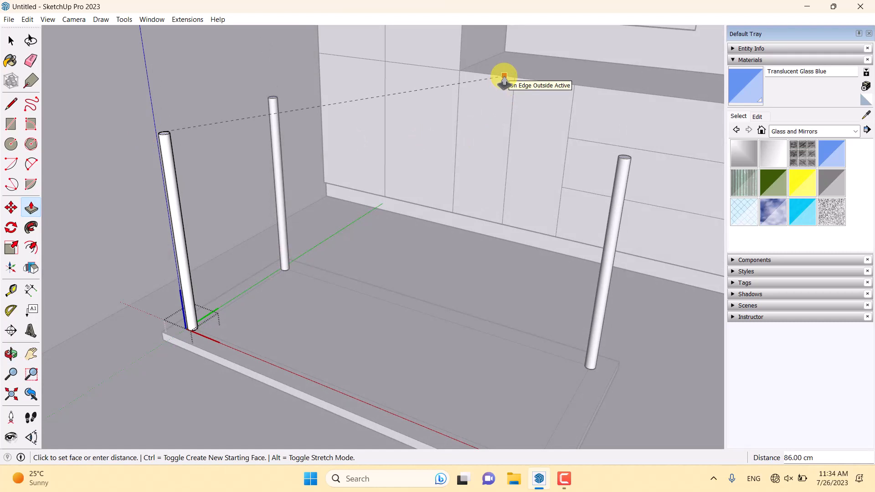
left_click(504, 78)
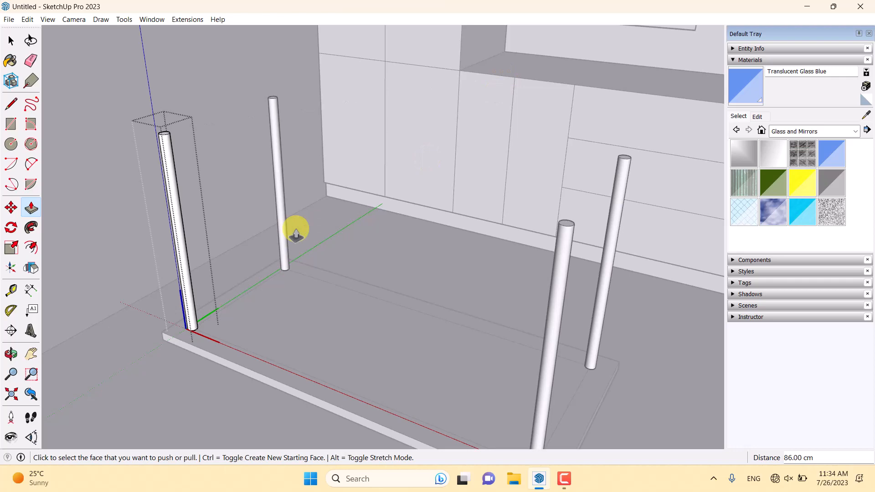
Step: Scale the top end face of the open leg uniformly by 0.6 toward the slab's near outer corner
middle_click_drag(207, 231, 332, 402)
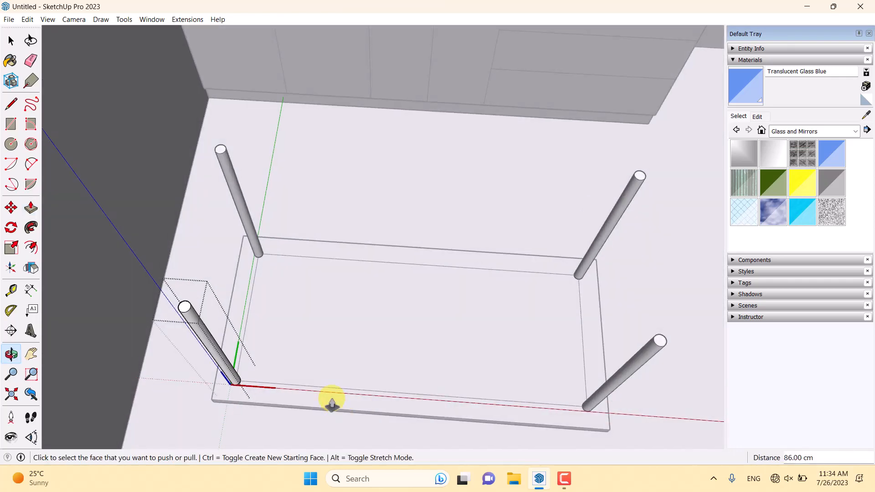
scroll(176, 365, "up", 3)
key("space")
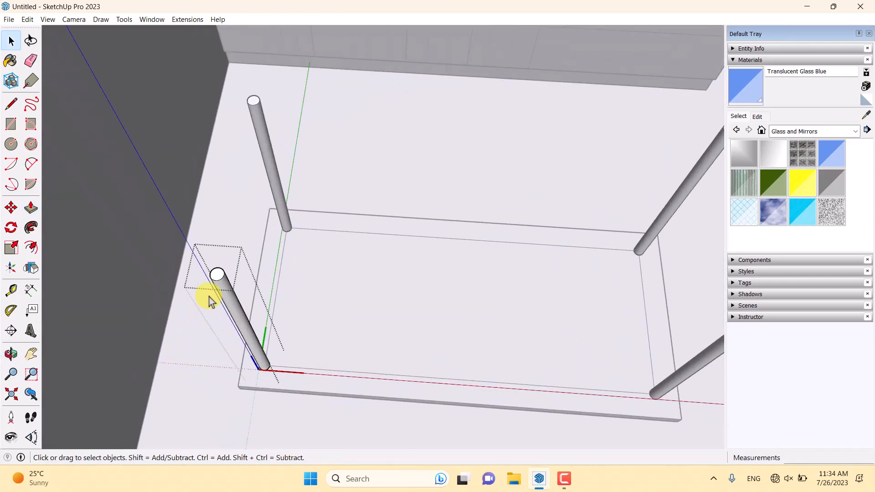
scroll(214, 281, "up", 3)
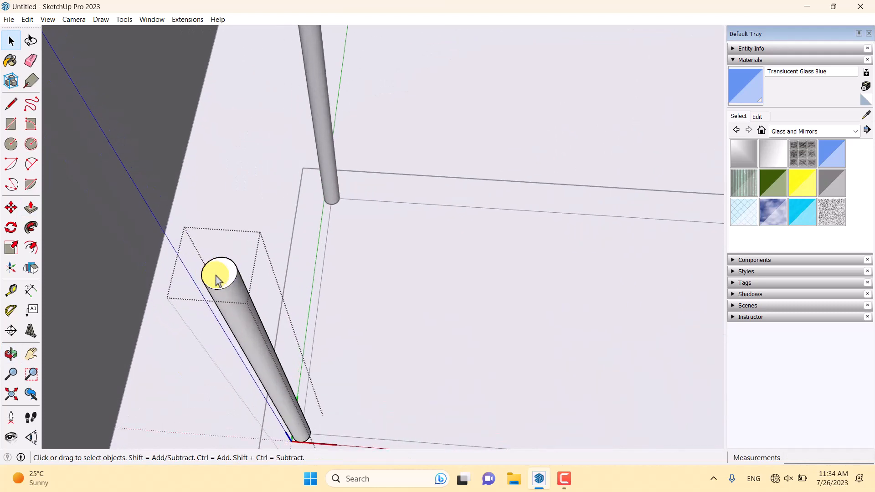
left_click(218, 279)
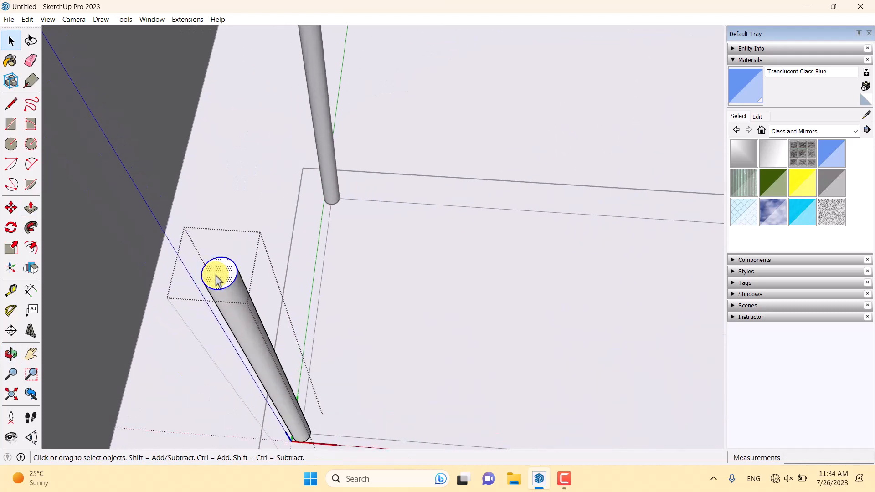
left_click(15, 251)
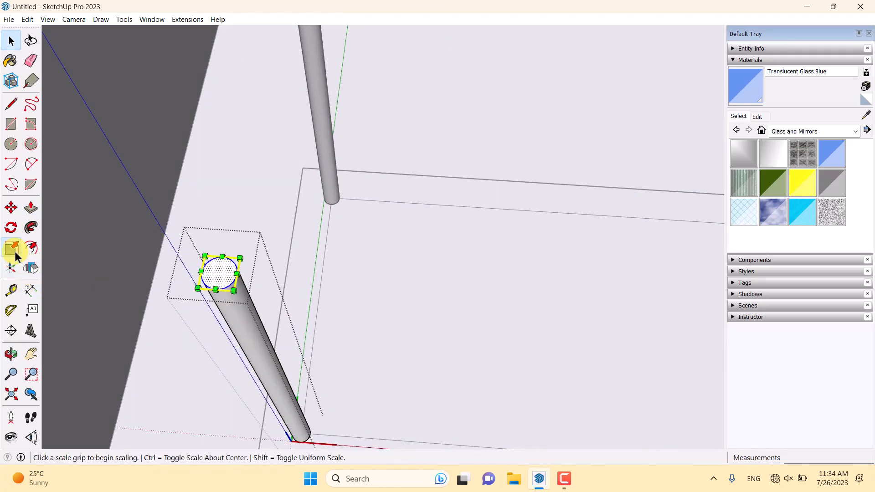
left_click(239, 258)
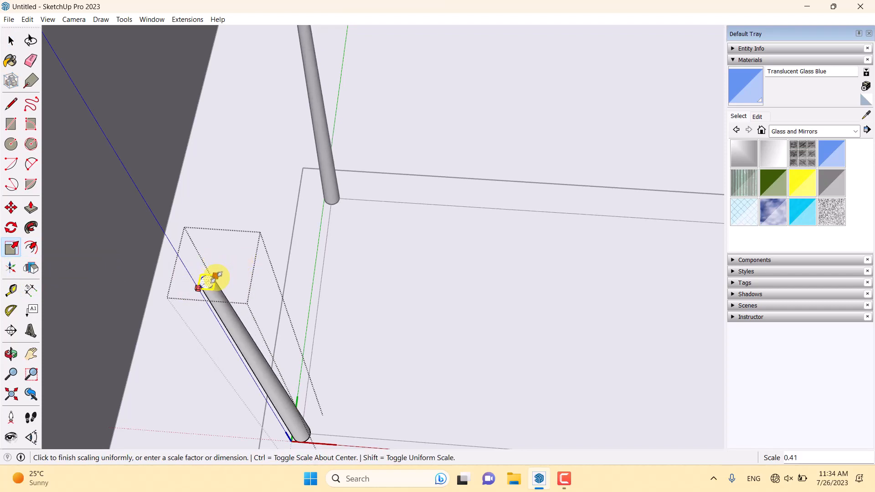
type("0.")
key("Return")
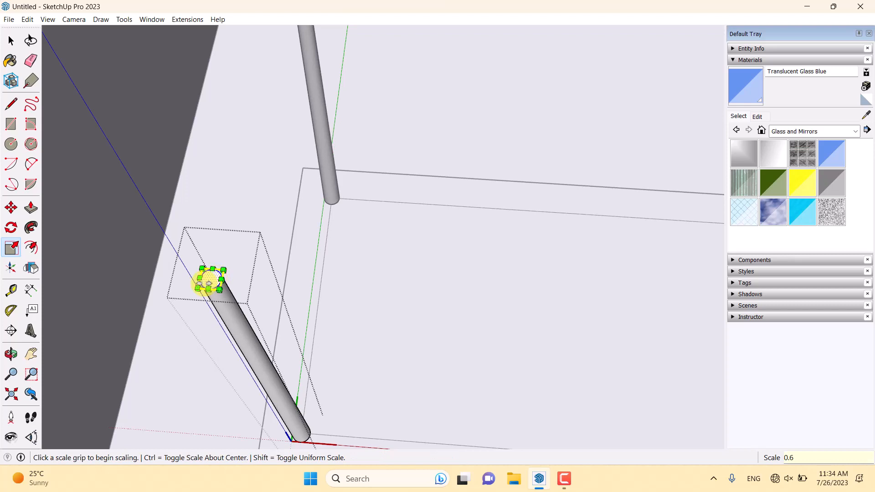
Step: Scale the same leg end face uniformly by 0.6 again, toward its diagonally opposite inner corner
left_click(207, 281)
type("0.")
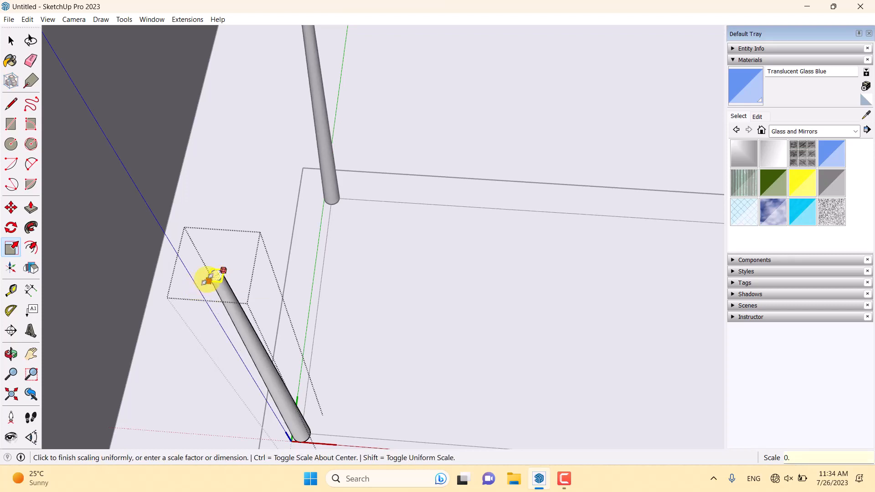
type("6")
key("Return")
Step: Scale the open leg's end face uniformly by 0.6 twice more, from diagonally opposite corners, and close the leg component
scroll(212, 281, "up", 5)
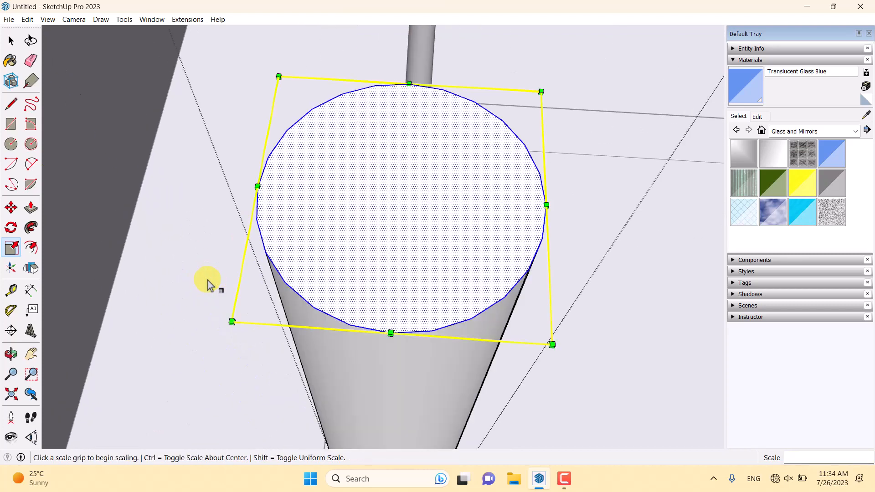
left_click(227, 224)
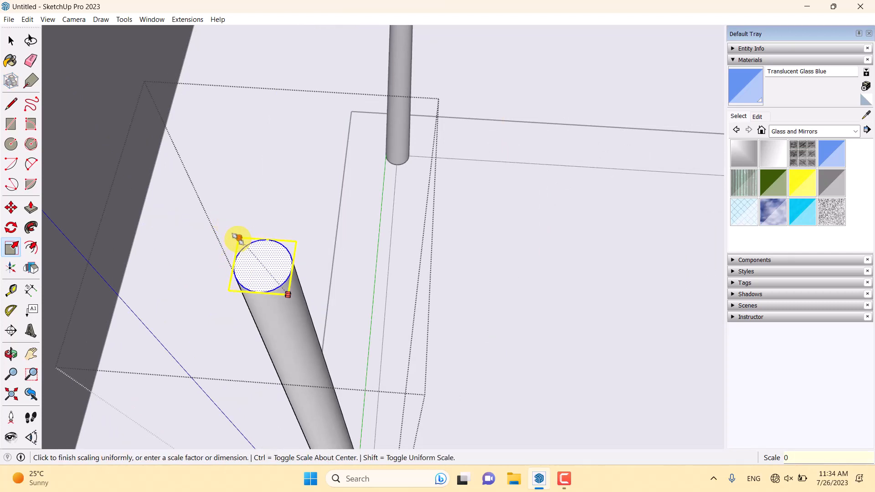
type("6")
key("Return")
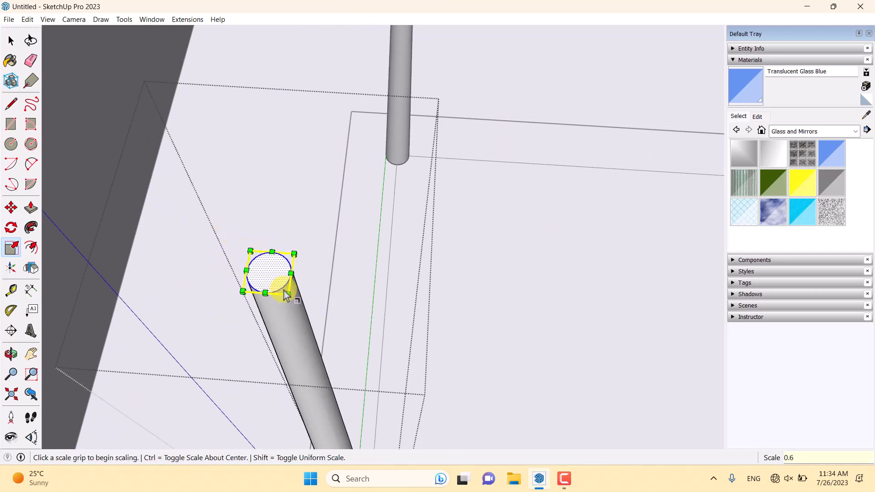
left_click(285, 293)
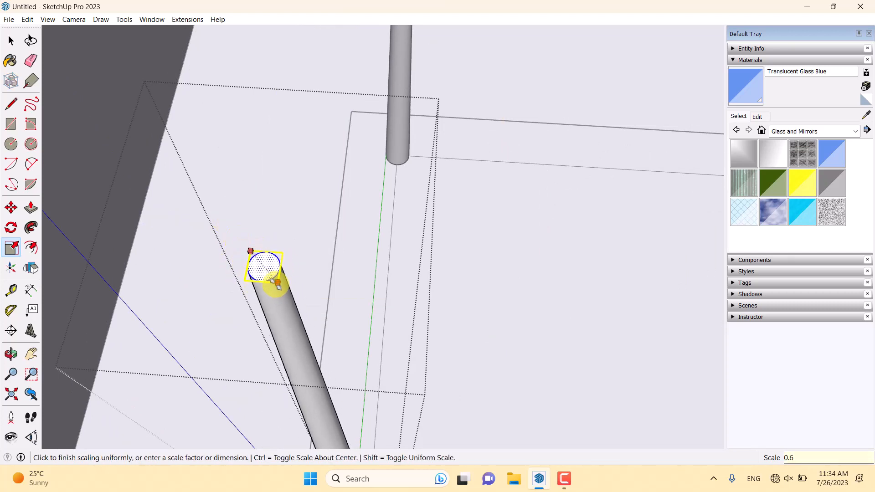
left_click(279, 288)
key("space")
scroll(275, 286, "down", 6)
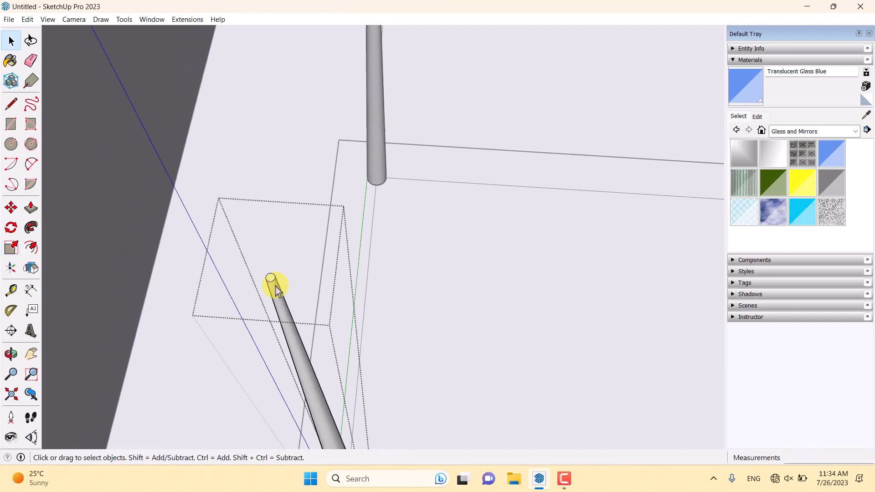
scroll(275, 286, "down", 5)
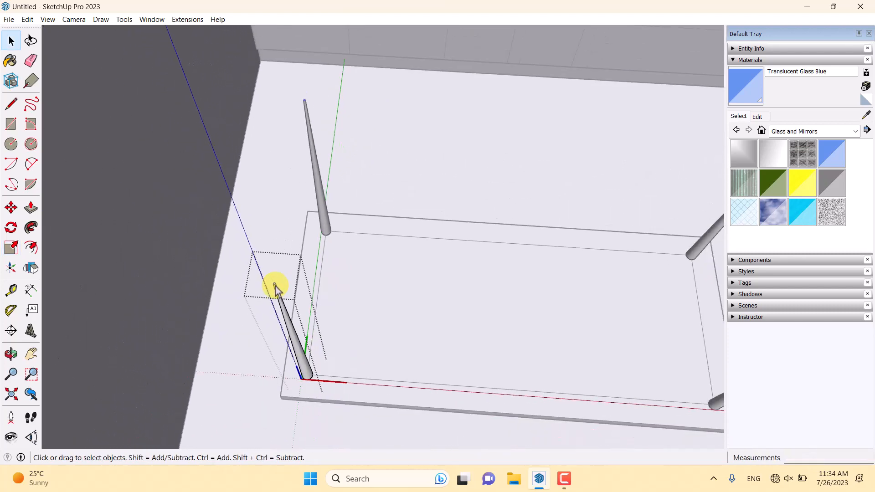
scroll(281, 237, "down", 3)
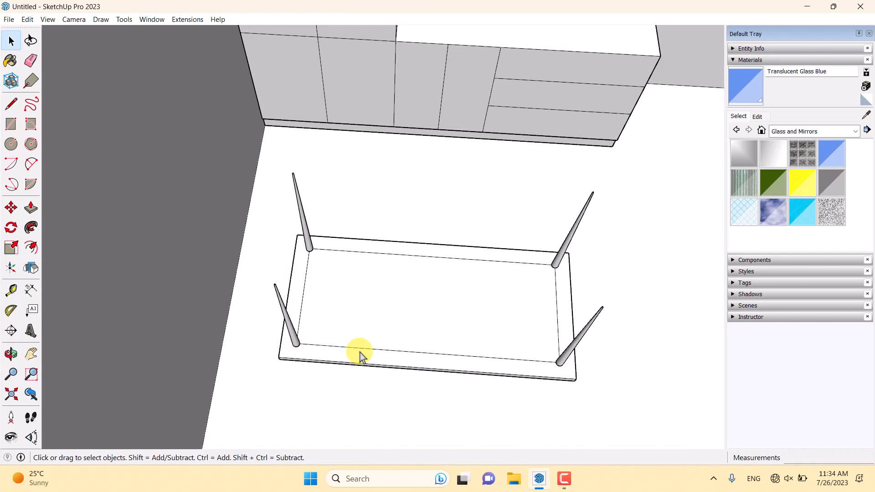
Step: Open the table slab, erase the inset outline between the leg bases, and close the slab
middle_click_drag(338, 326, 206, 256)
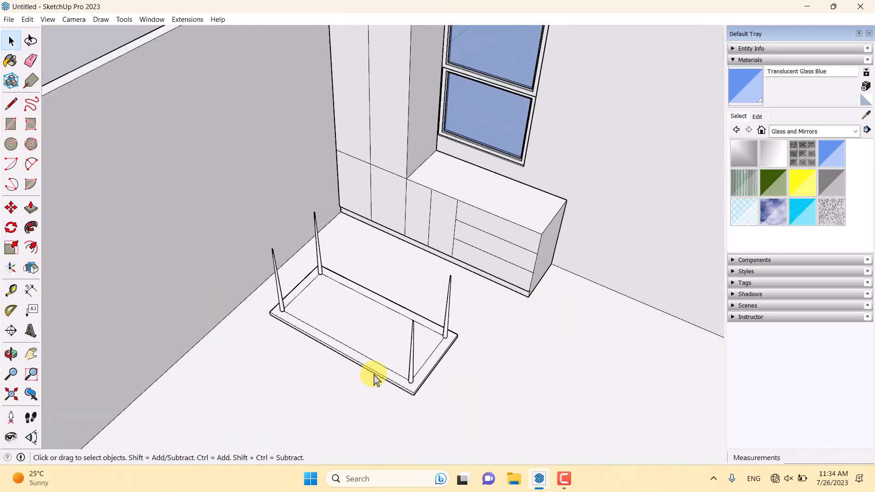
scroll(357, 346, "up", 5)
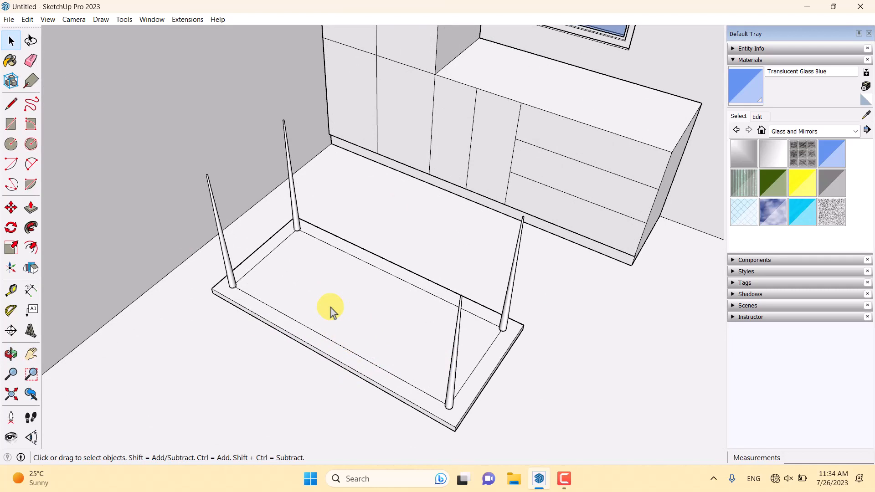
double_click(332, 312)
left_click(31, 60)
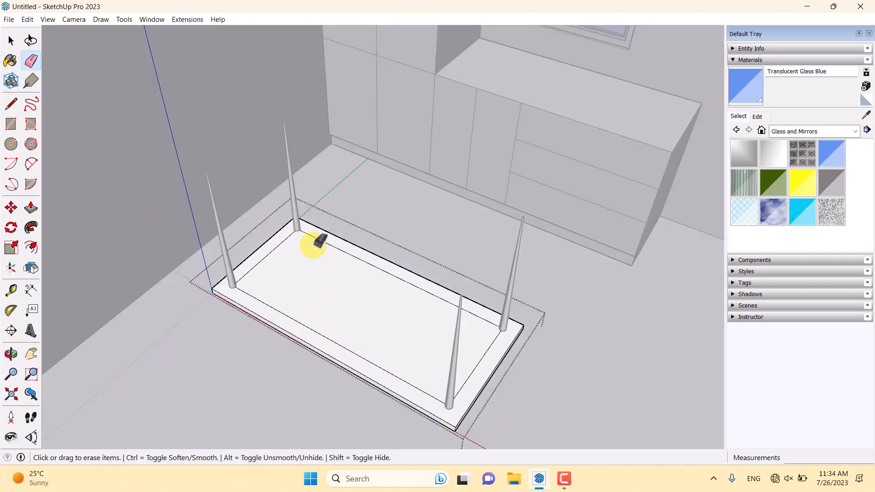
mouse_move(314, 245)
left_mouse_down()
mouse_move(311, 236)
mouse_move(282, 240)
mouse_move(309, 325)
mouse_move(409, 315)
mouse_move(502, 348)
left_mouse_up()
key("space")
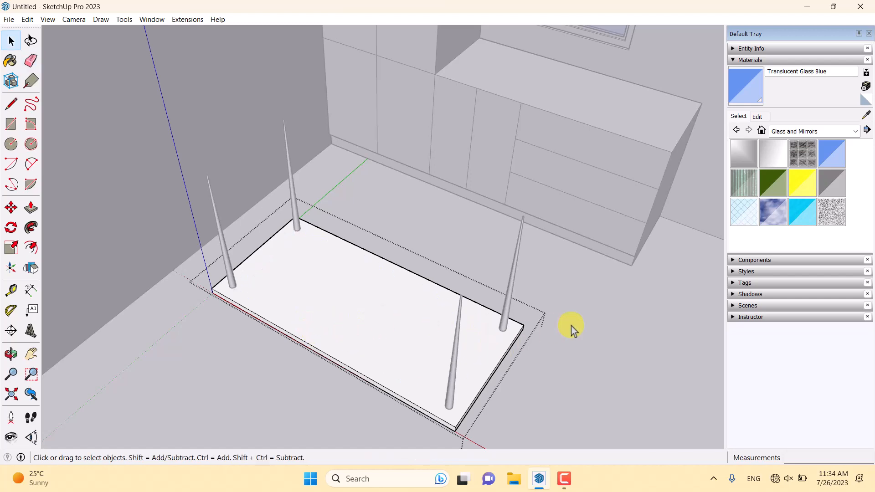
left_click(573, 330)
Step: Combine the four tapered legs and the slab into one group
left_click(456, 357)
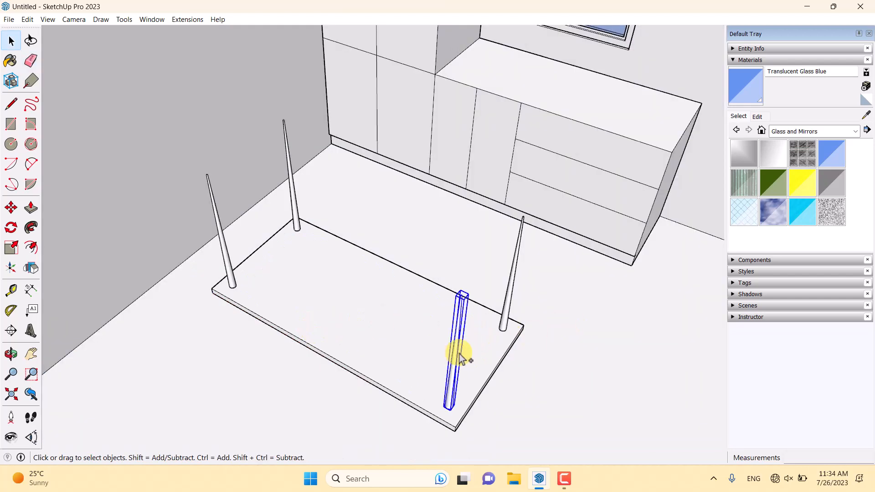
left_click(508, 323, "ctrl")
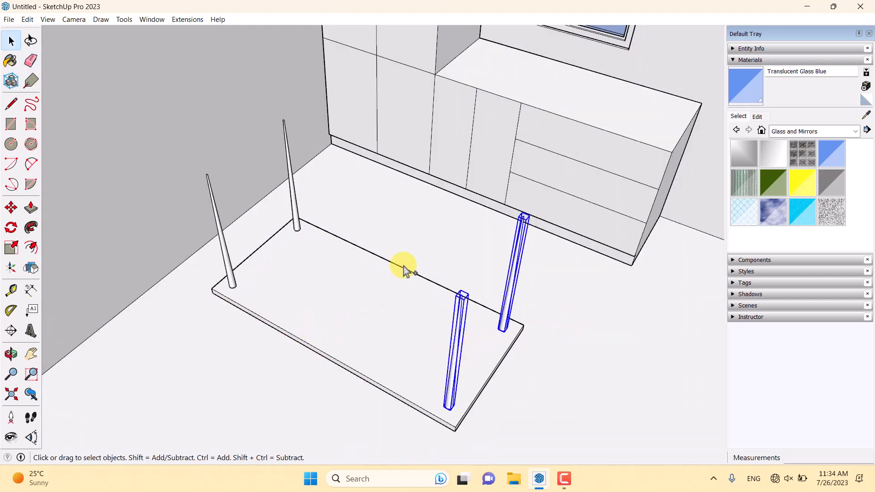
left_click(228, 251, "ctrl")
left_click(306, 283, "ctrl")
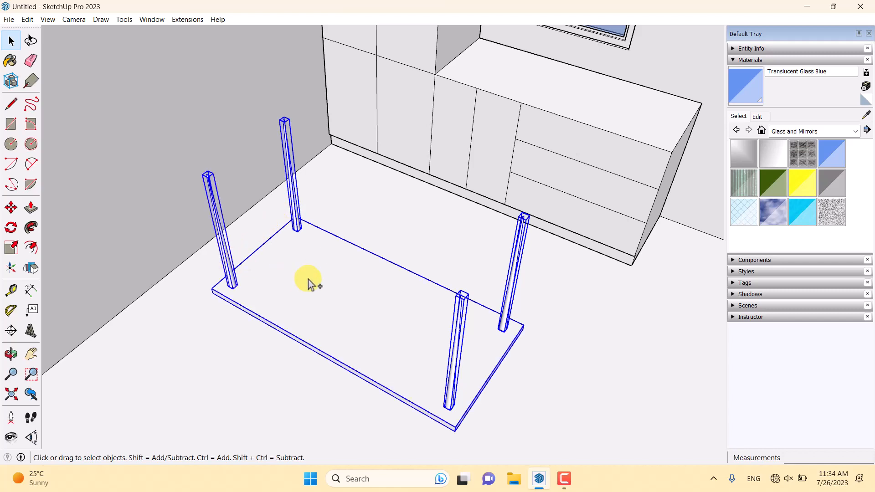
right_click(309, 280)
left_click(373, 148)
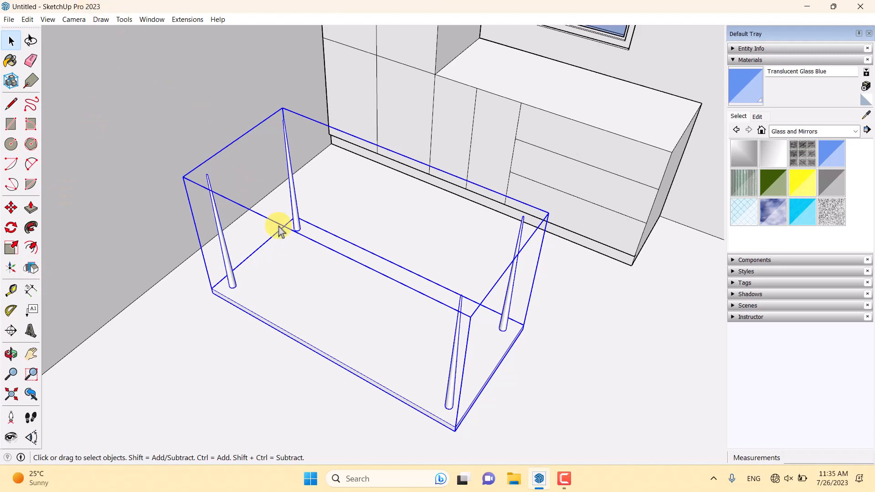
right_click(290, 250)
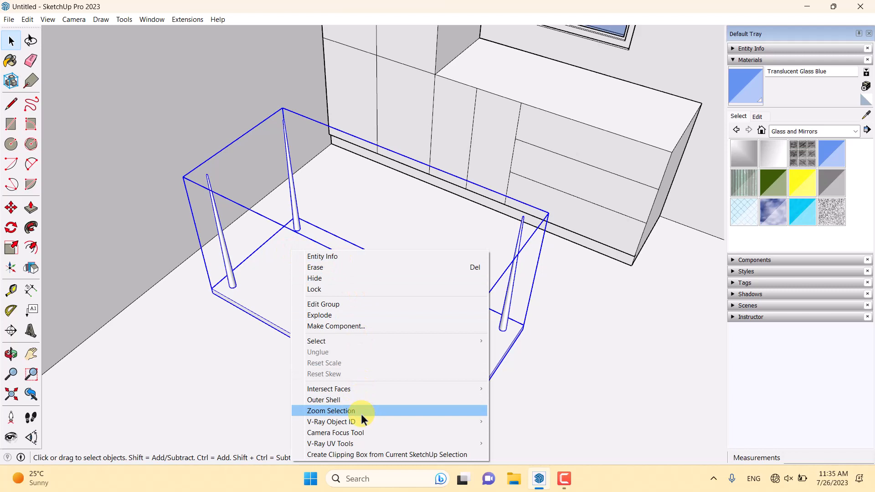
left_click(44, 268)
left_click(264, 288)
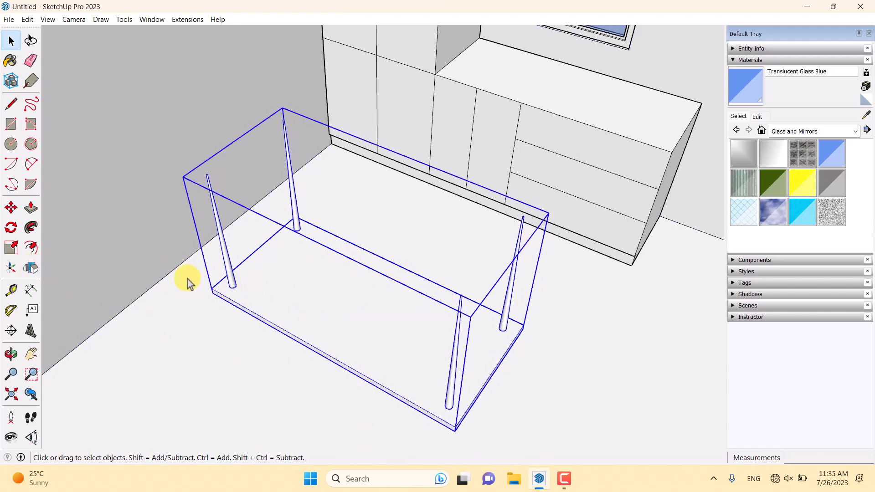
Step: Flip the table group about its horizontal plane so the slab is on top of the legs
left_click(33, 269)
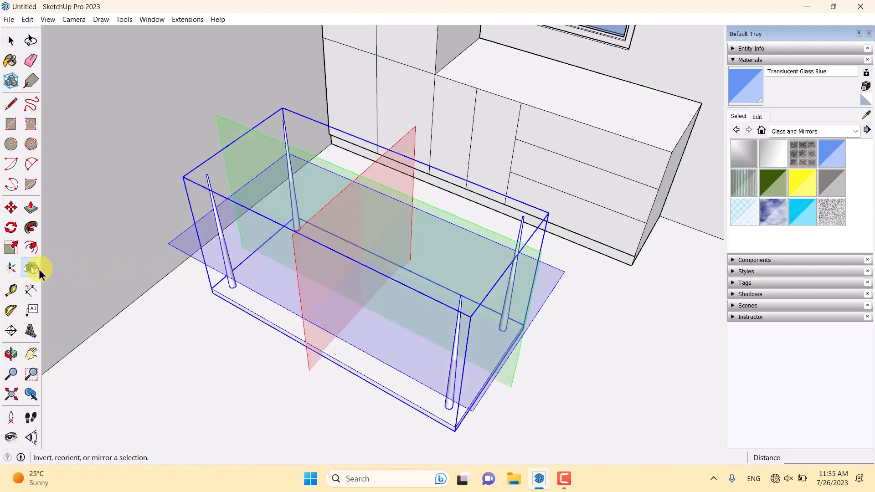
left_click(187, 249)
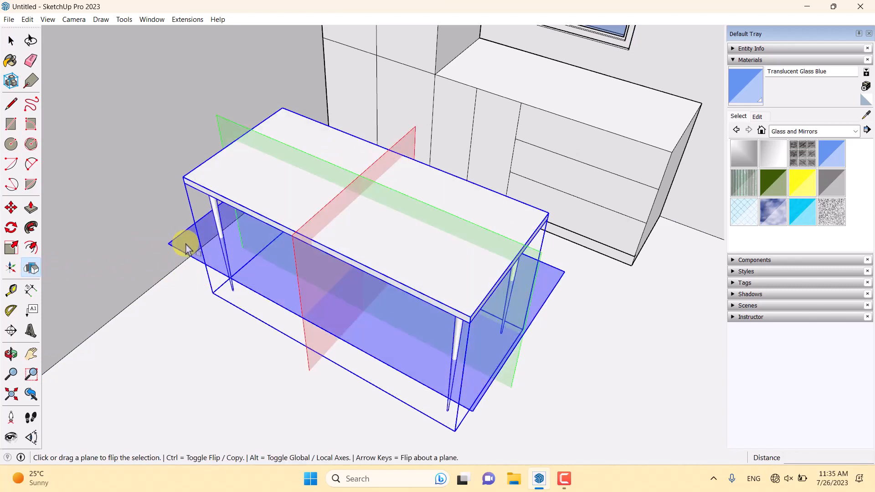
key("space")
Step: Move the table by its lower back corner to the floor corner where the cabinet base meets the side wall
middle_click_drag(437, 319, 307, 322)
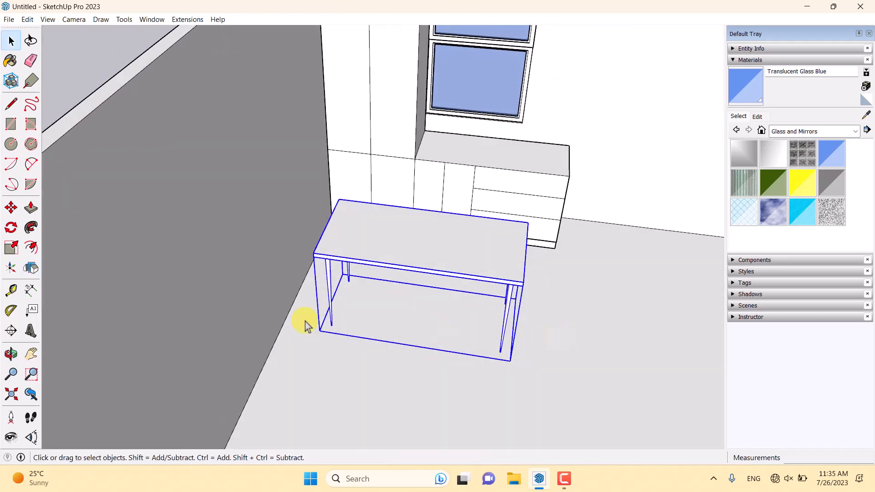
left_click(10, 208)
scroll(485, 360, "up", 2)
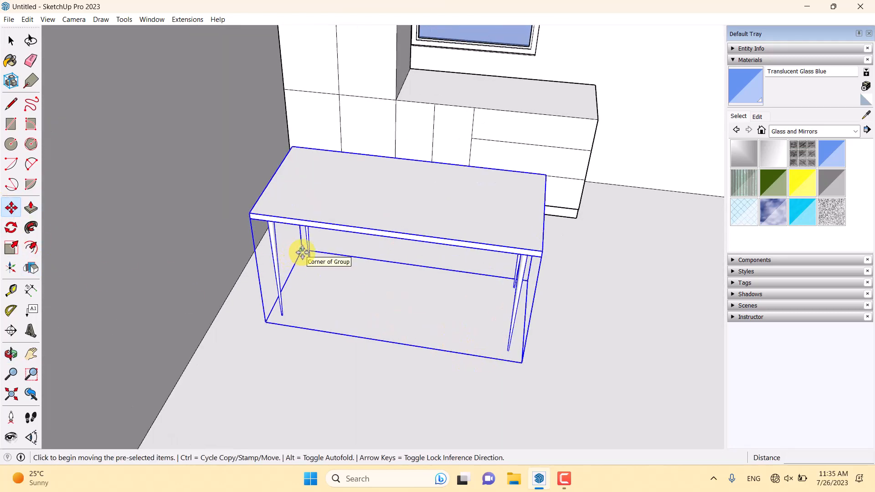
left_click(302, 252)
middle_click_drag(303, 252, 302, 221)
left_click(293, 177)
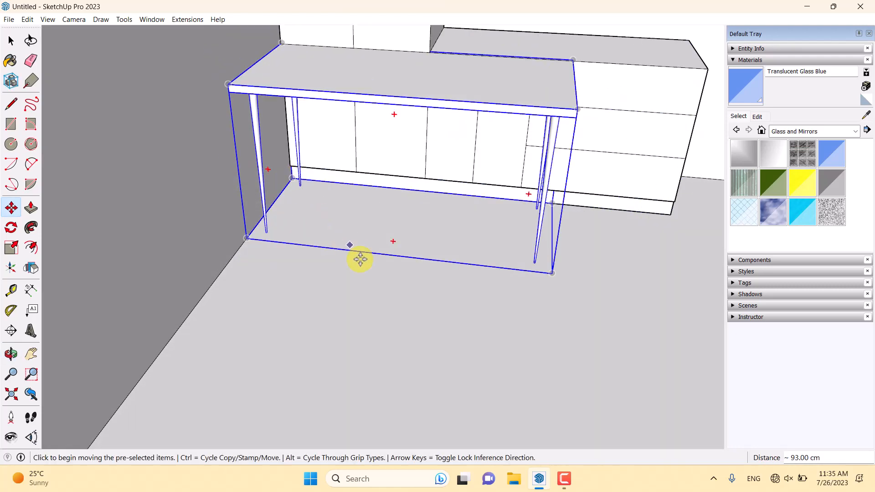
Step: Shift the table slightly away from the cabinet so the tabletop's back edge lines up with the cabinet's front face
scroll(371, 313, "down", 2)
middle_click_drag(371, 313, 207, 356)
scroll(207, 356, "down", 3)
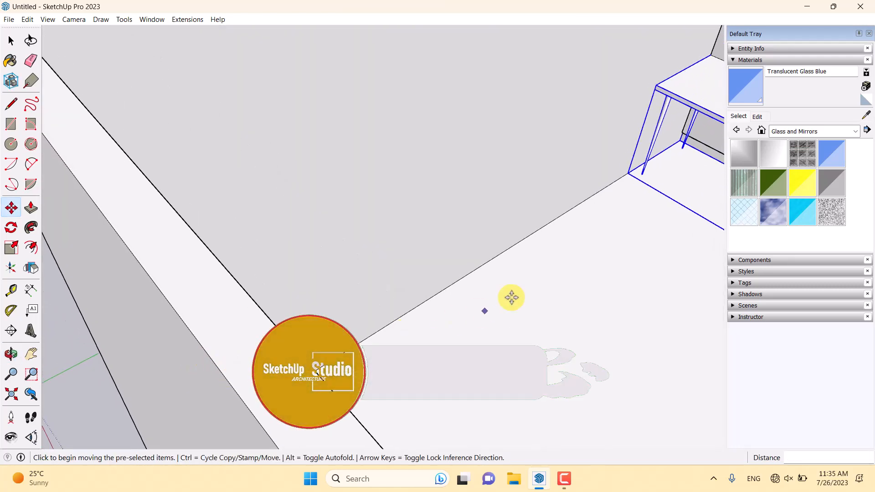
middle_click_drag(581, 254, 82, 342, "shift")
scroll(357, 287, "down", 3)
middle_click_drag(358, 287, 303, 286)
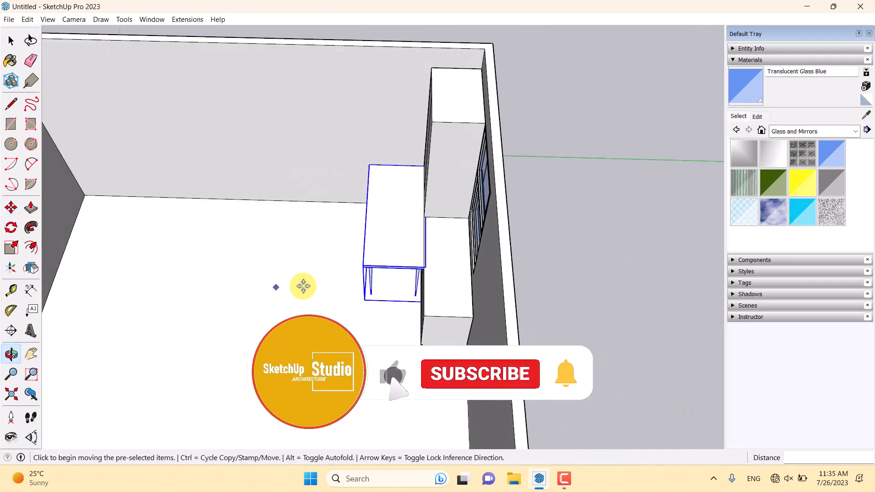
scroll(314, 289, "up", 2)
scroll(475, 316, "up", 3)
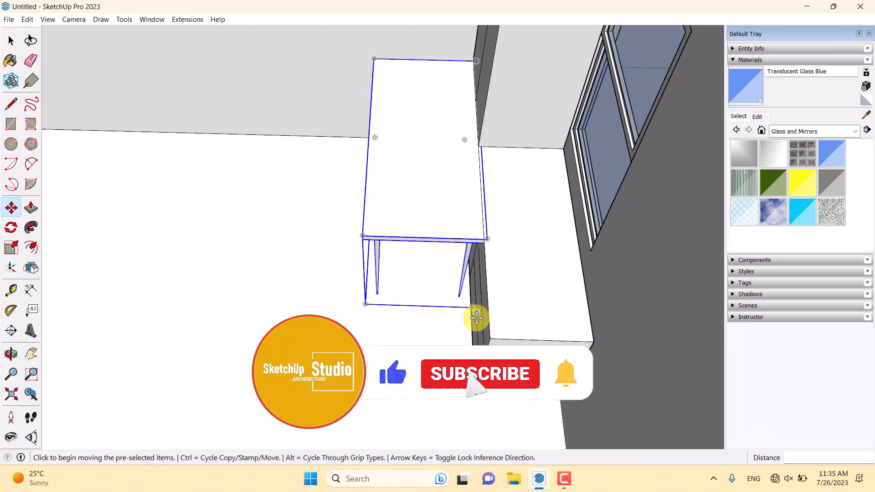
left_click(489, 239)
left_click(484, 240)
Step: Move the table 100 cm straight out from the cabinet front
scroll(436, 292, "down", 2)
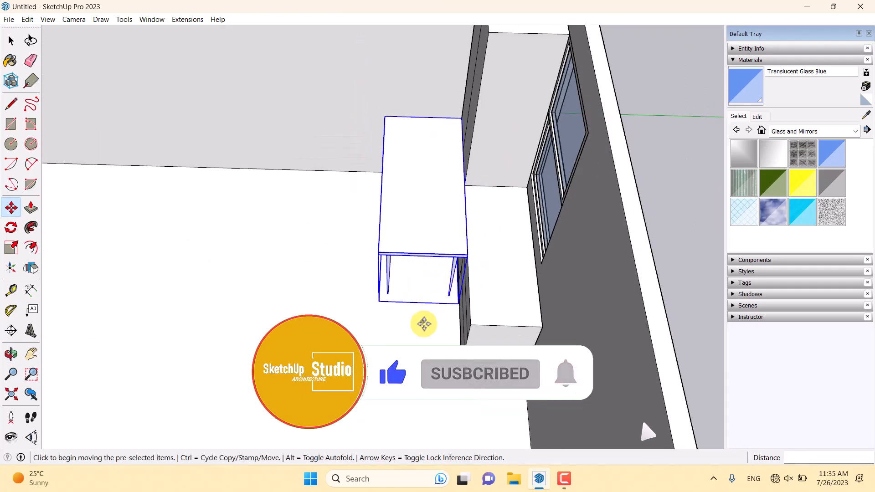
left_click(421, 325)
type("100")
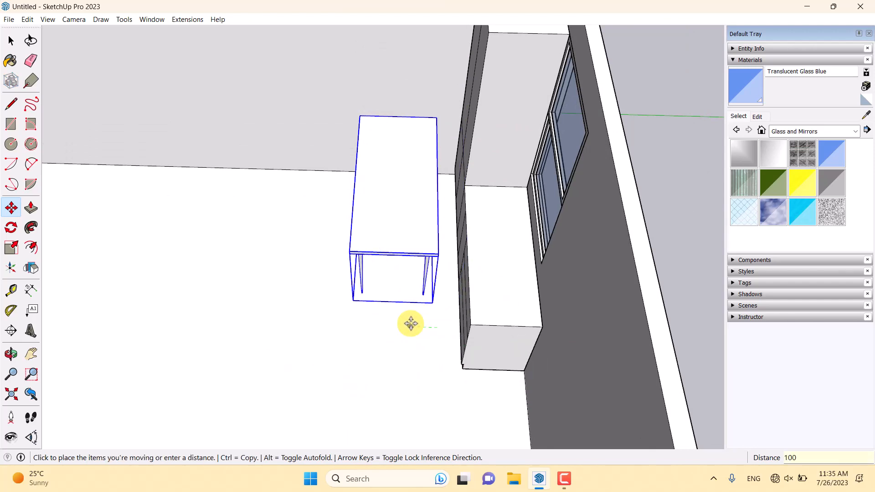
key("Return")
scroll(184, 316, "down", 3)
middle_click_drag(183, 317, 619, 262)
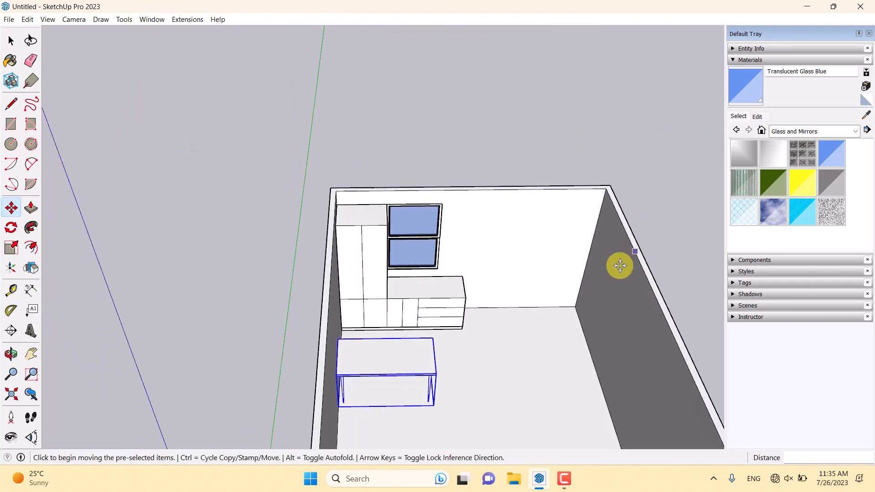
scroll(451, 433, "up", 3)
scroll(362, 425, "up", 3)
scroll(348, 415, "up", 1)
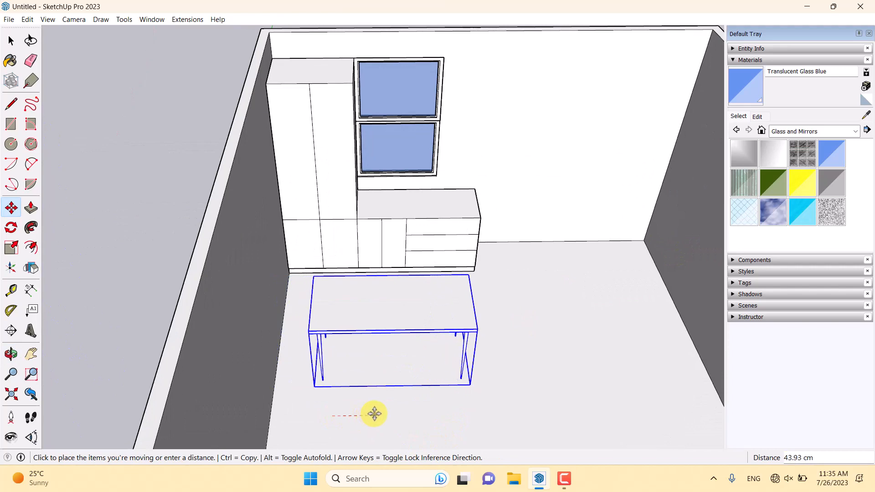
key("space")
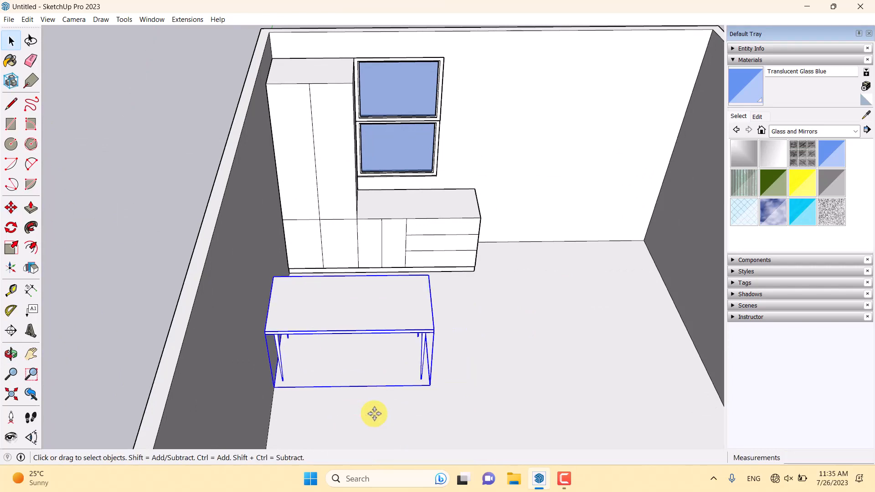
Step: Open the table for editing and offset the edges of its top face 6 cm inward
scroll(375, 414, "down", 3)
middle_click_drag(377, 416, 58, 389)
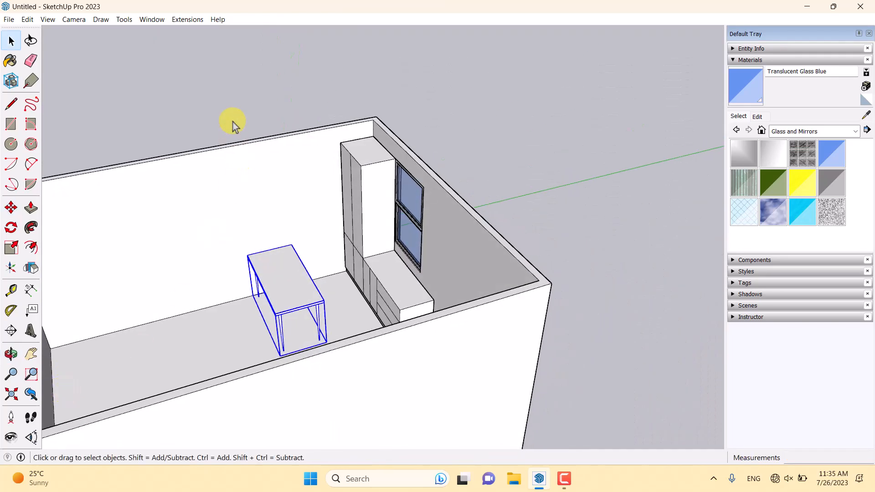
left_click(233, 122)
scroll(300, 300, "up", 3)
middle_click_drag(300, 299, 401, 264)
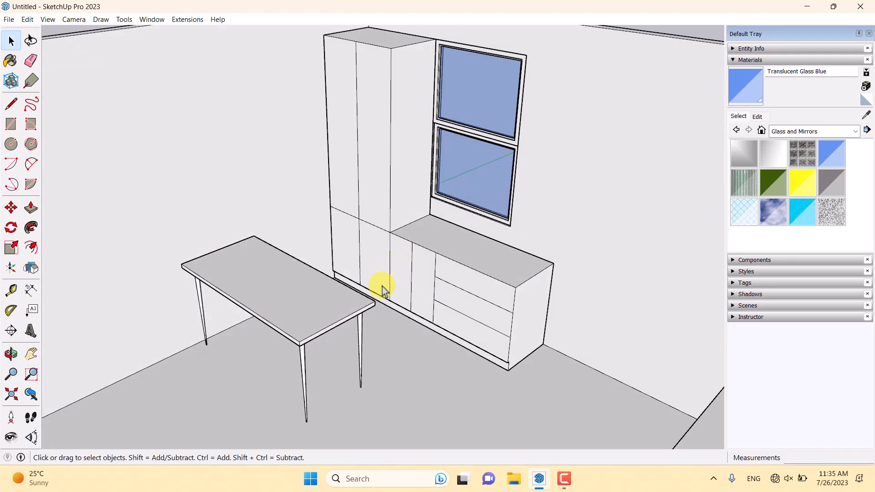
middle_click_drag(382, 290, 427, 272)
scroll(354, 336, "up", 3)
scroll(307, 266, "up", 2)
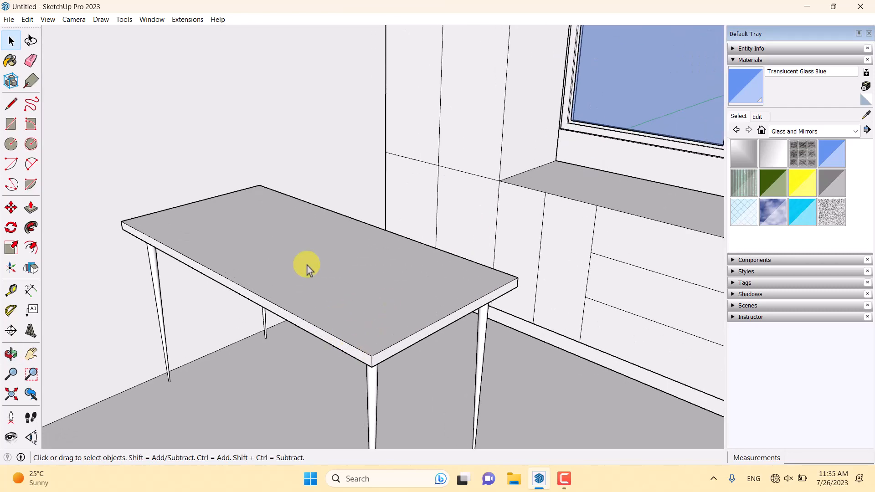
double_click(379, 297)
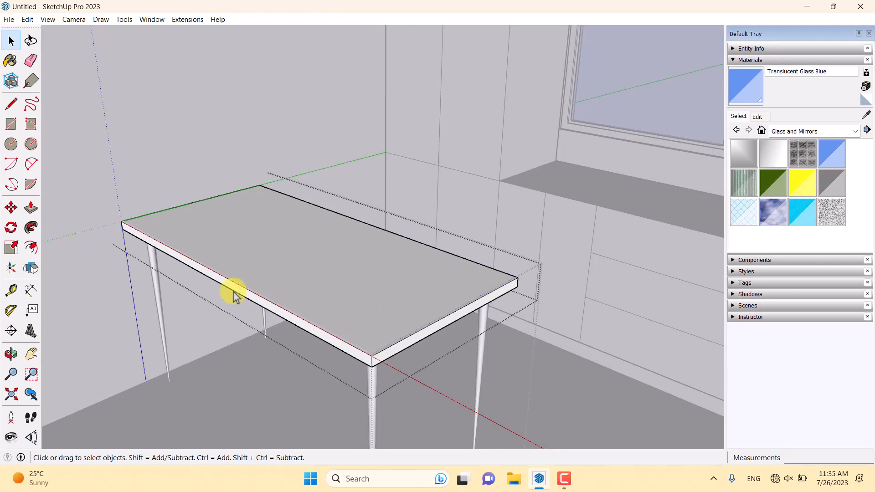
left_click(24, 247)
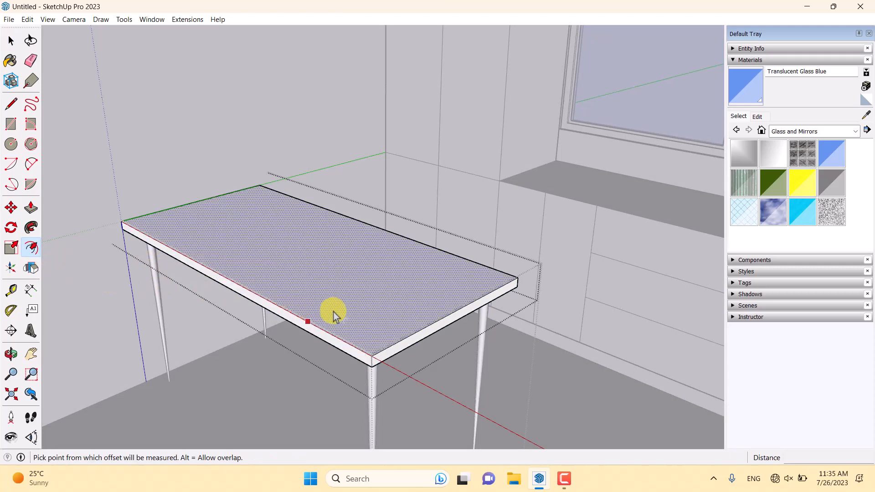
left_click(308, 321)
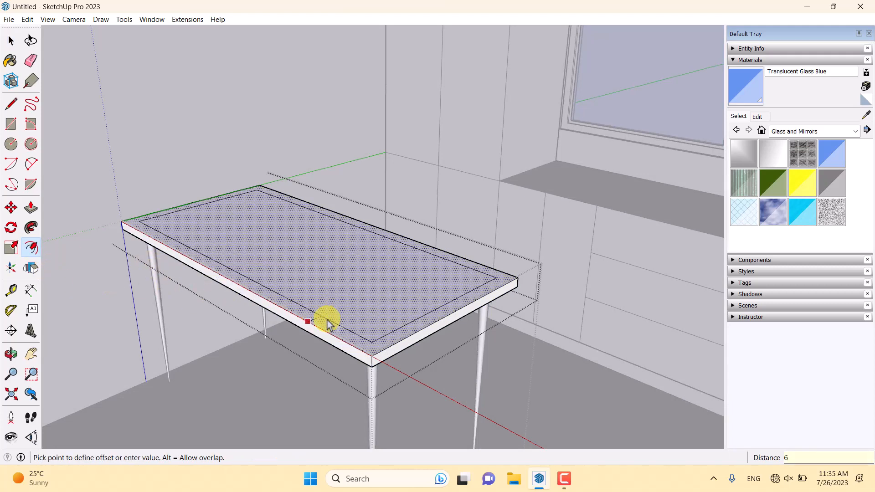
left_click(327, 321)
key("space")
Step: Raise the tabletop's inner face 1 cm along the blue axis using Move with Autofold, and close the table group
left_click(330, 320)
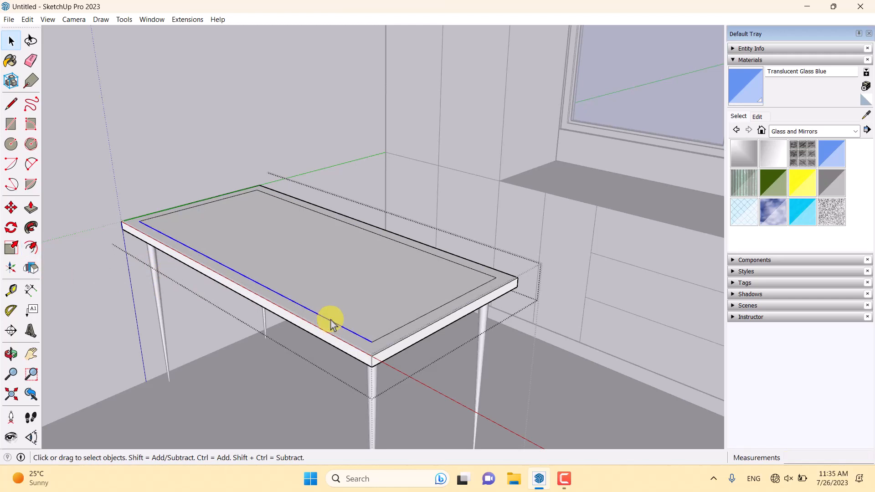
left_click(338, 281)
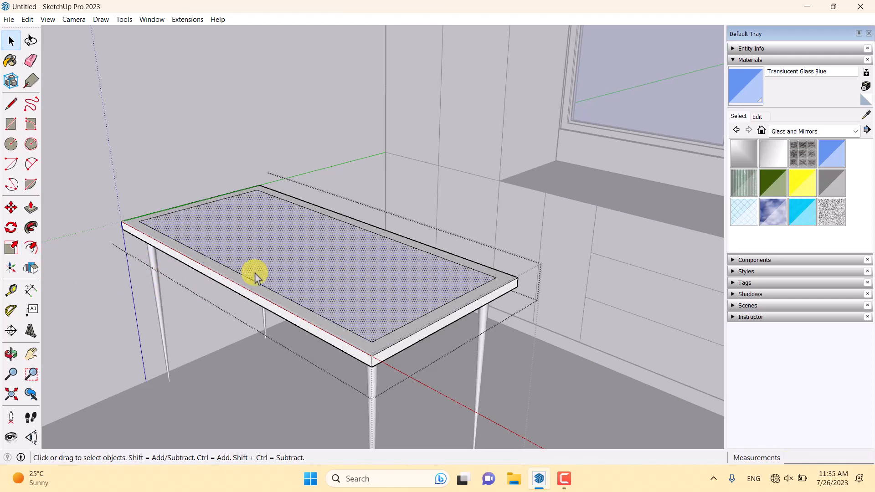
left_click(11, 209)
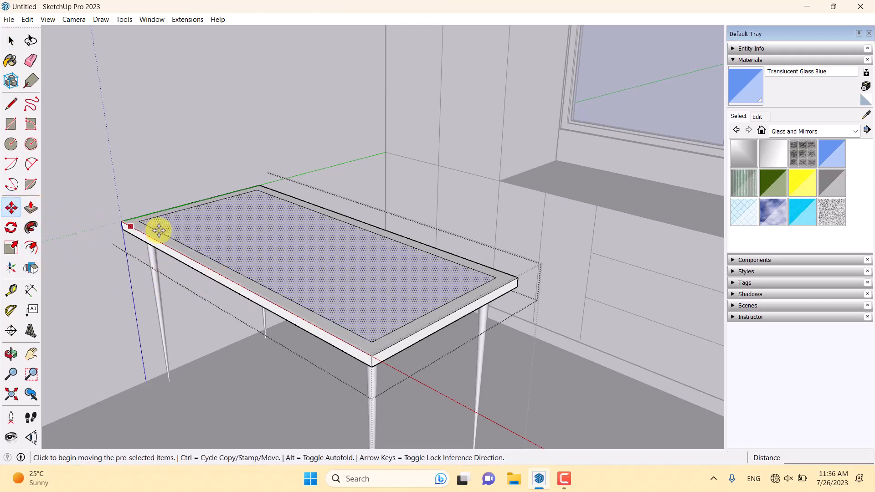
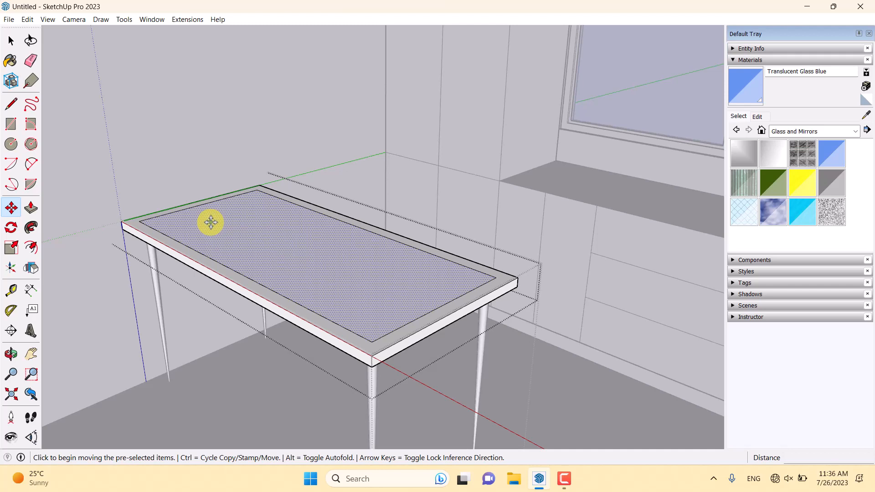
key("alt")
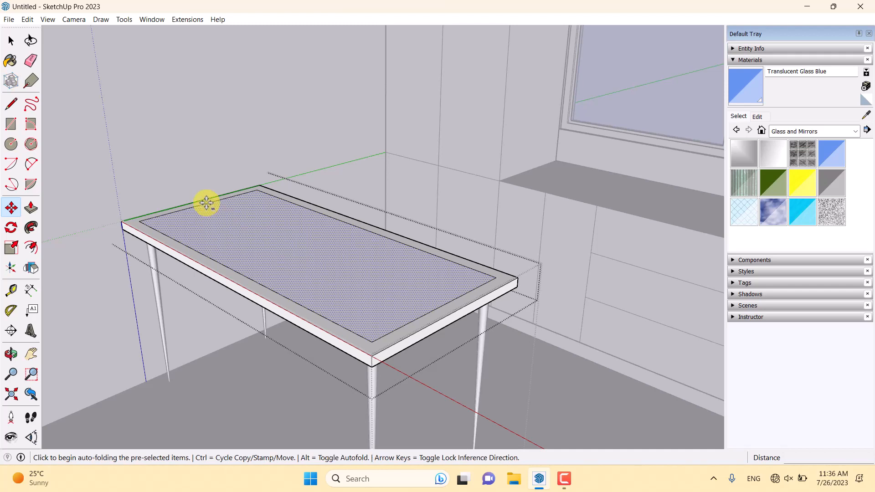
left_click(207, 204)
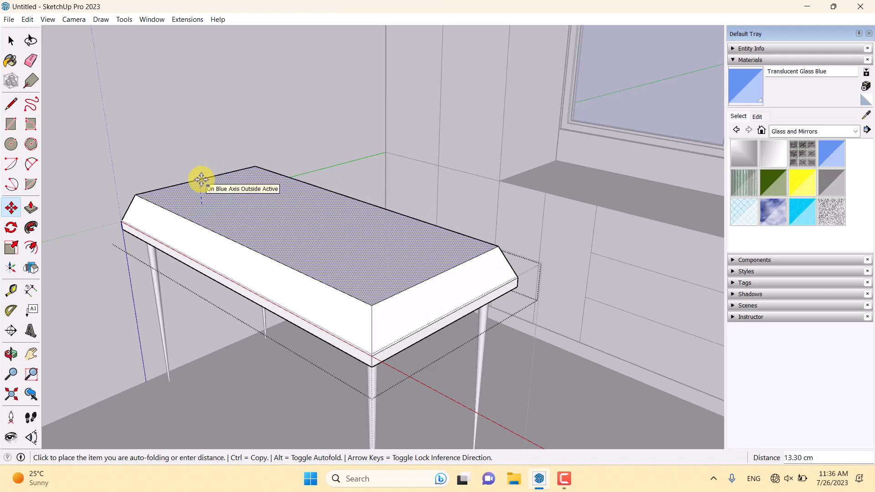
type("1")
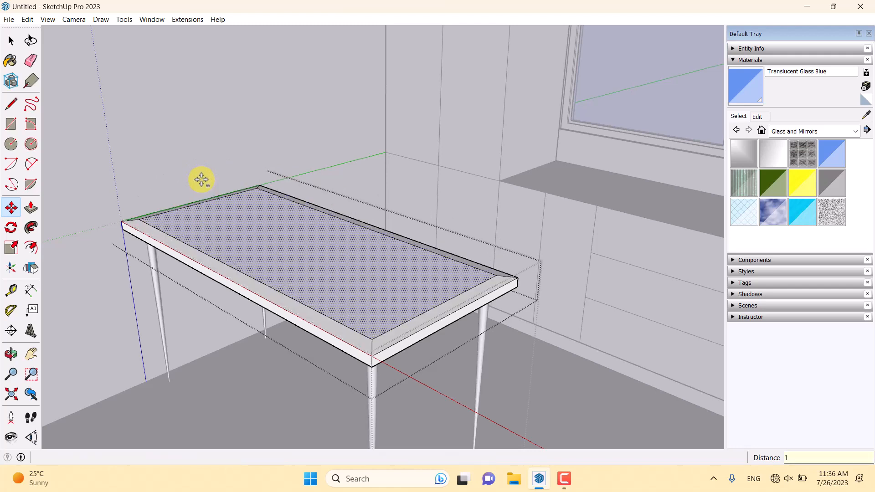
key("Return")
key("space")
middle_click_drag(198, 231, 174, 339)
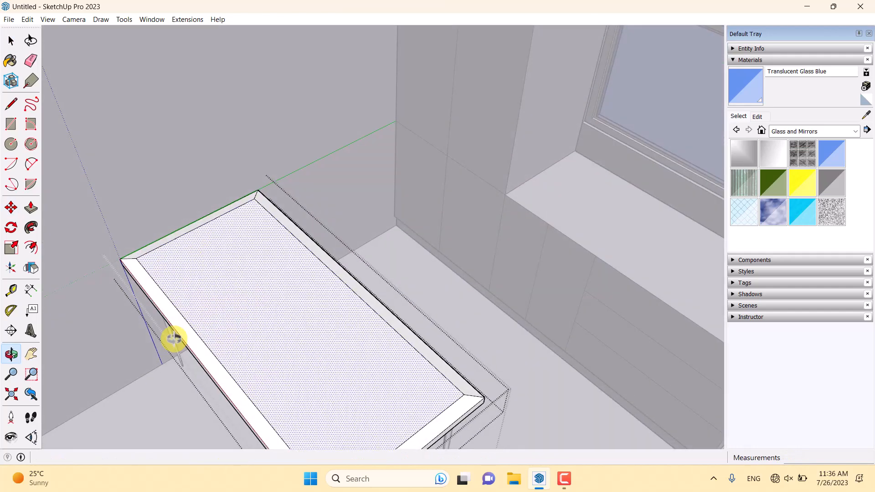
scroll(240, 262, "down", 5)
left_click(546, 121)
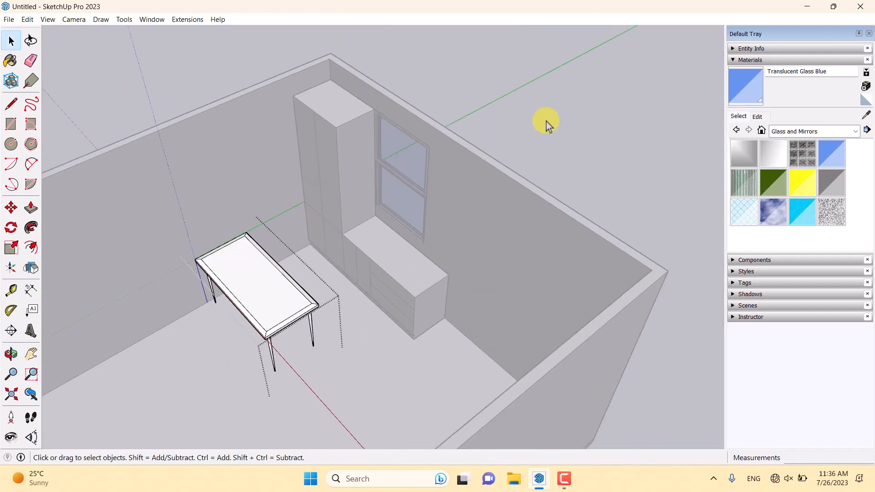
Step: Open the room group and place a guide on the floor parallel to the side wall opposite the table, between that wall and the cabinets
scroll(290, 412, "up", 3)
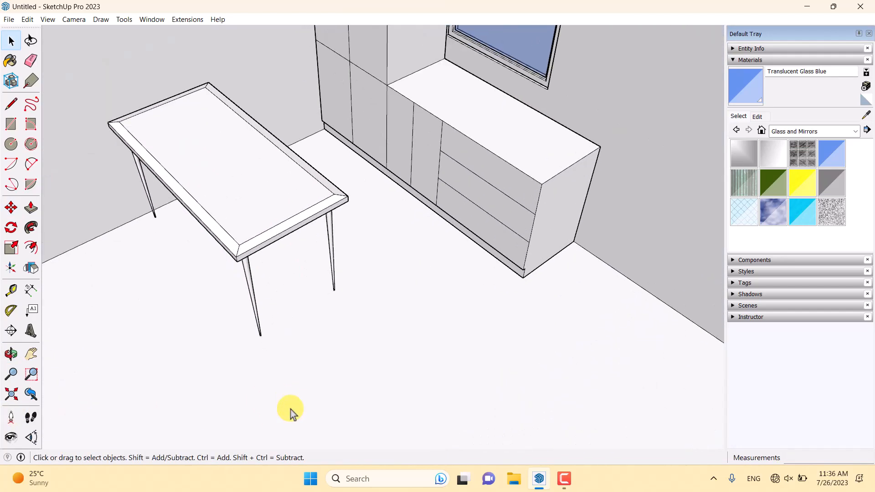
middle_click_drag(290, 412, 364, 408)
middle_click_drag(373, 295, 342, 190)
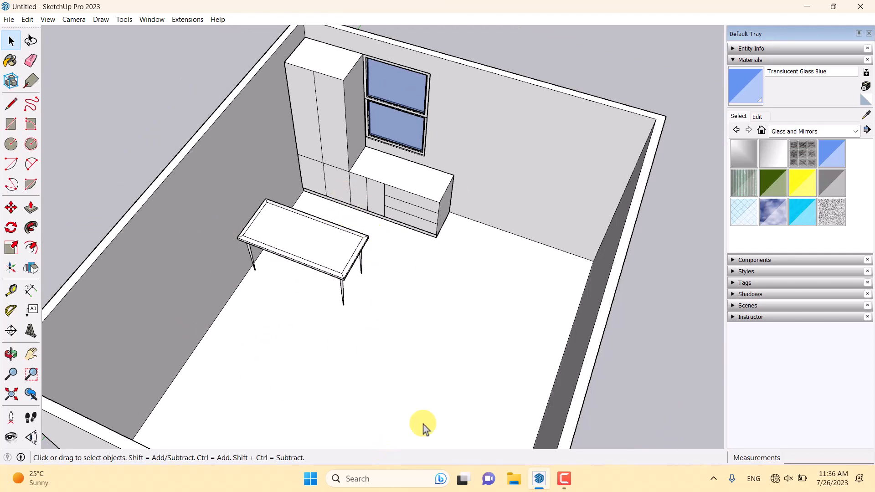
double_click(413, 285)
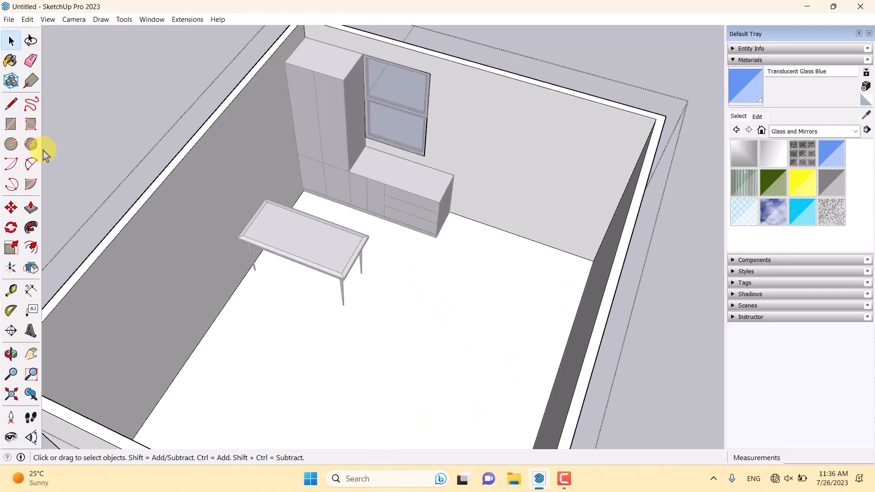
left_click(13, 129)
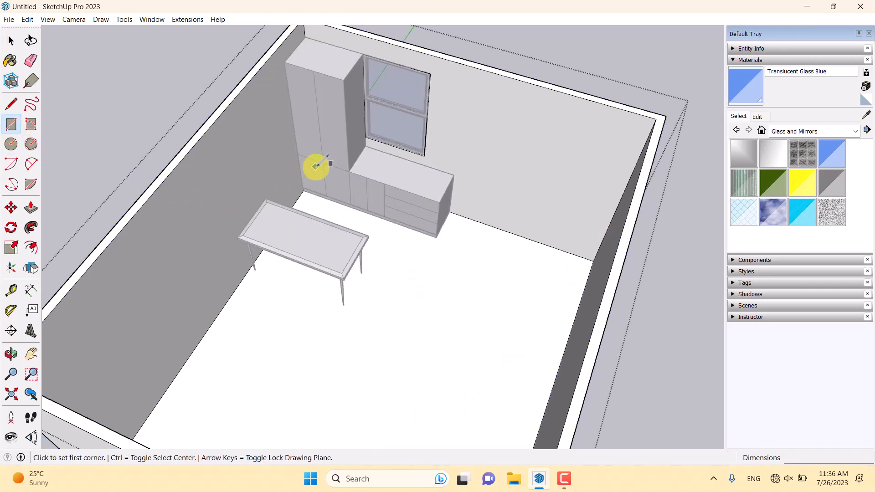
middle_click_drag(323, 169, 404, 219)
scroll(406, 237, "down", 5)
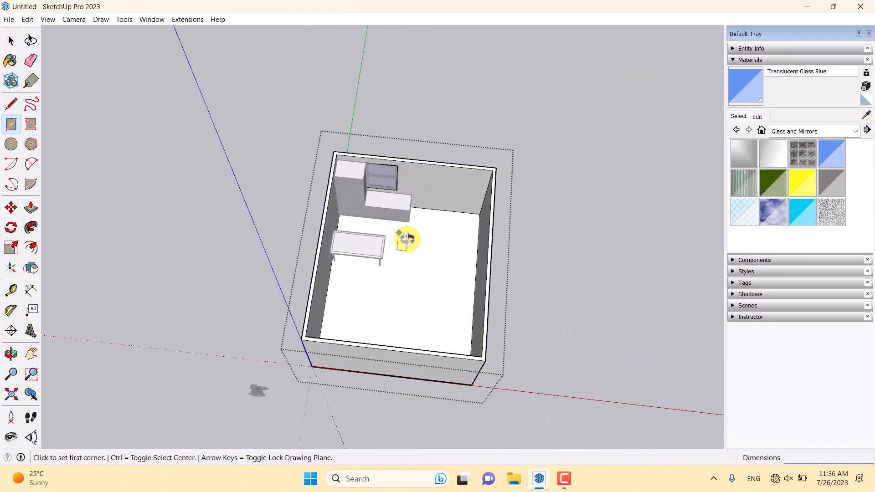
scroll(427, 257, "up", 5)
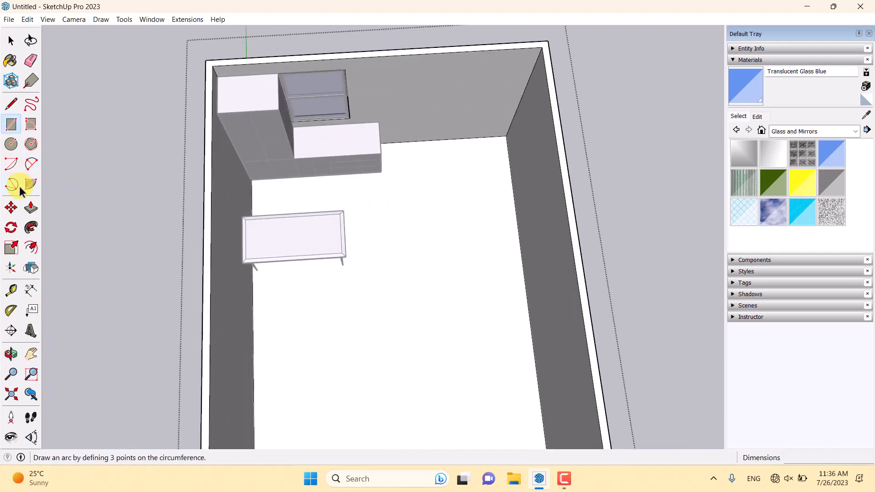
left_click(11, 290)
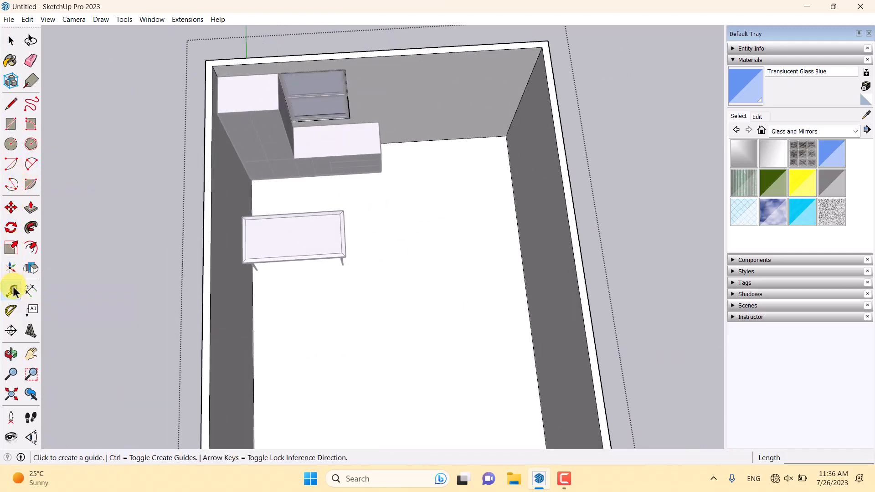
left_click(516, 211)
scroll(414, 213, "up", 3)
scroll(412, 202, "up", 1)
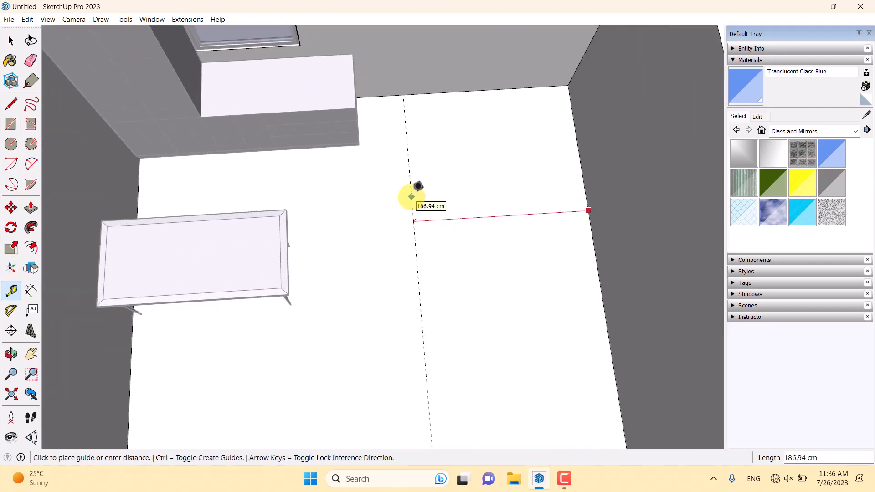
scroll(411, 196, "down", 1)
middle_click_drag(410, 196, 391, 153)
scroll(374, 158, "up", 2)
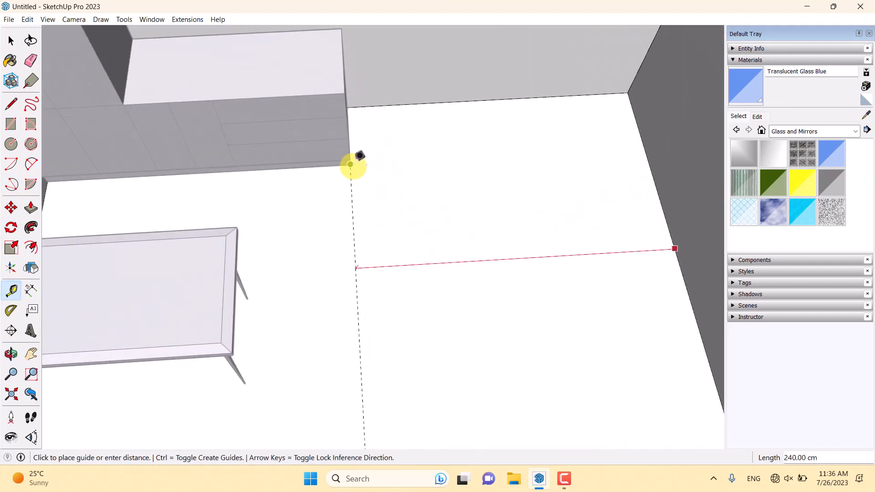
scroll(350, 164, "down", 1)
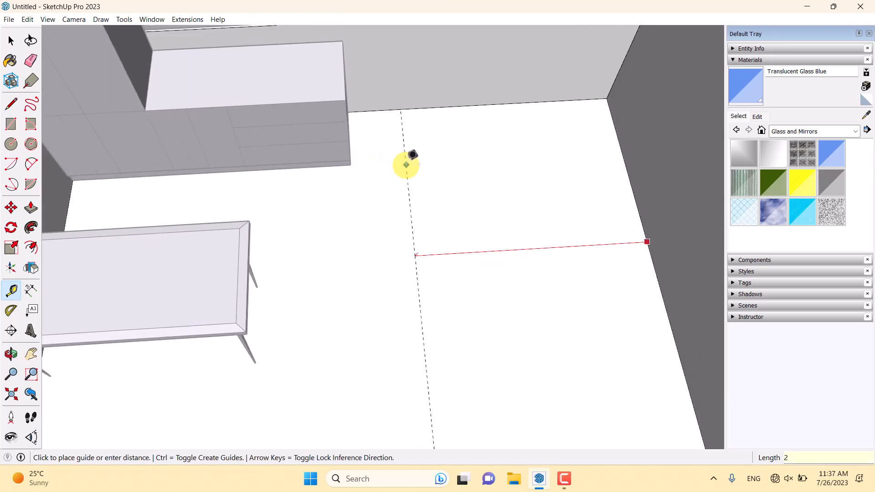
key("Return")
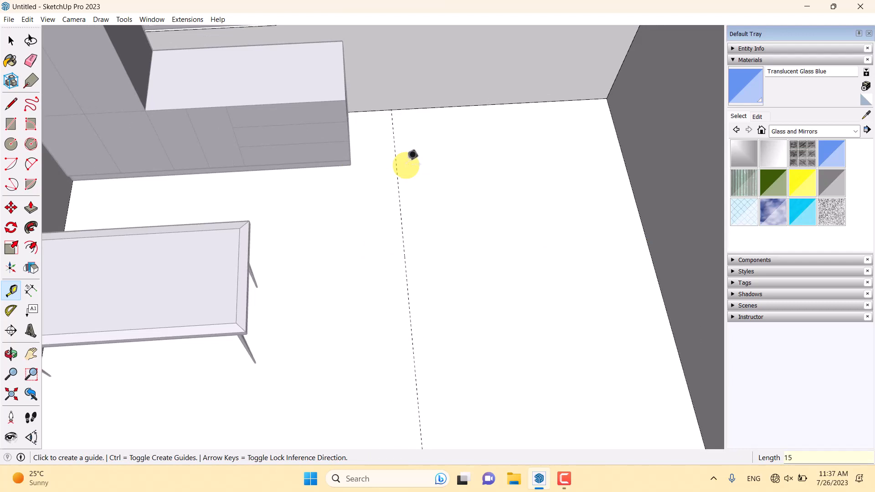
Step: Place a second floor guide 240 cm from the base of the window wall, parallel to it
scroll(413, 155, "down", 3)
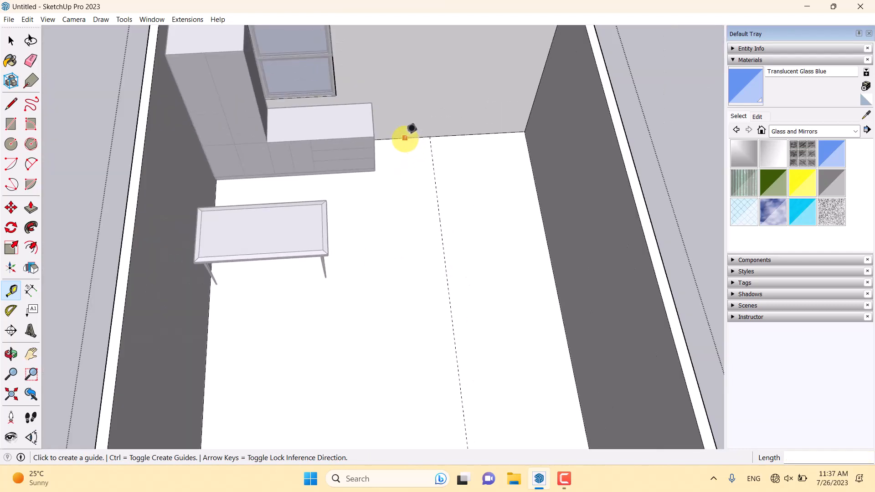
left_click(405, 138)
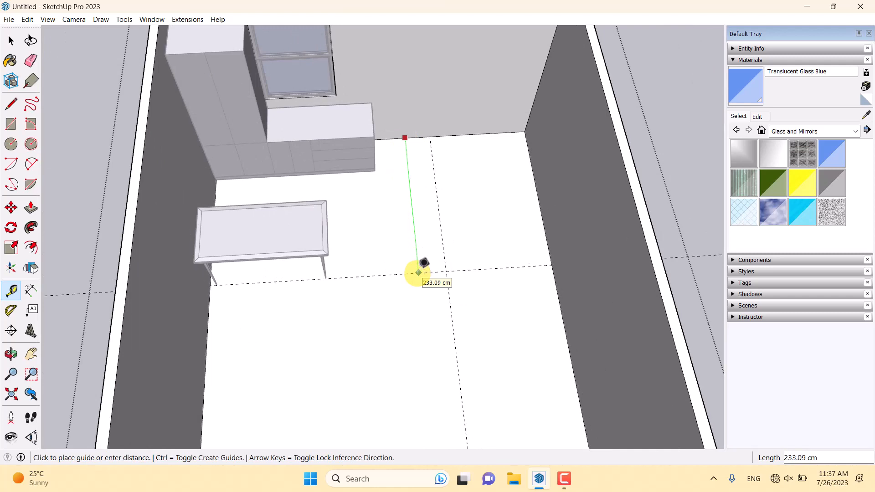
key("Return")
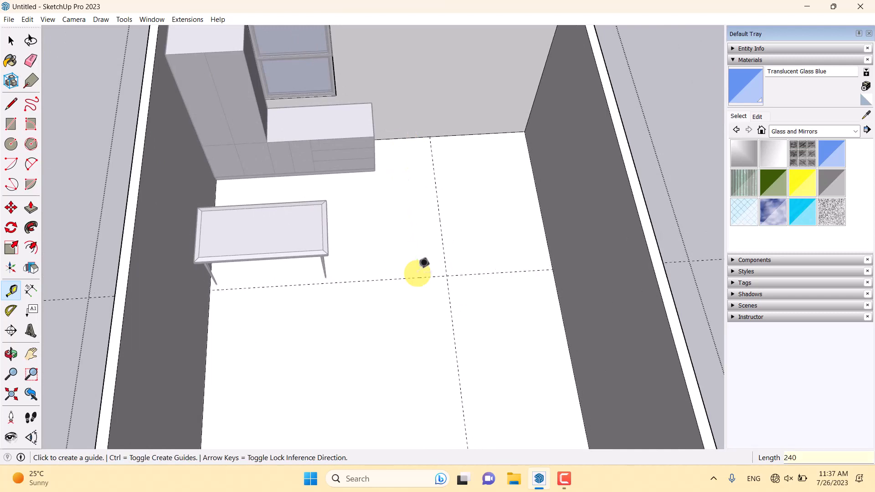
key("space")
Step: Outline a floor area around the table and cabinets with lines along the guides, about 335 cm from the side wall and 240 cm to the window wall
left_click(11, 104)
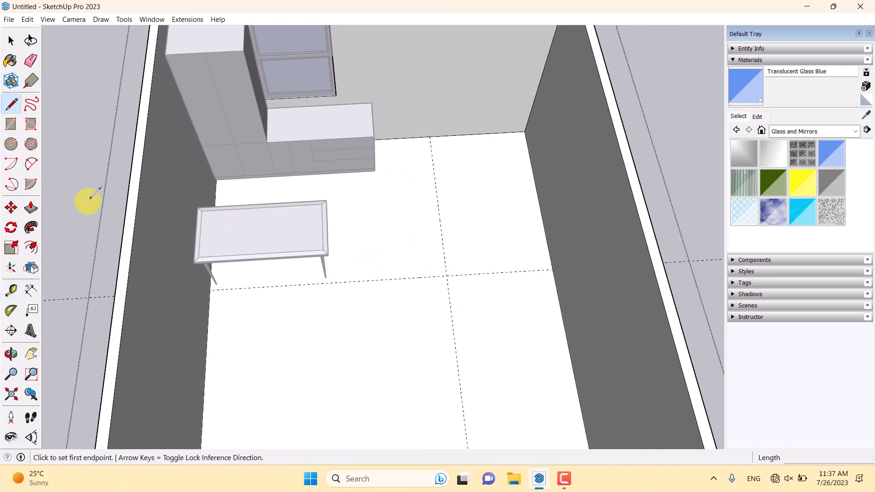
left_click(209, 290)
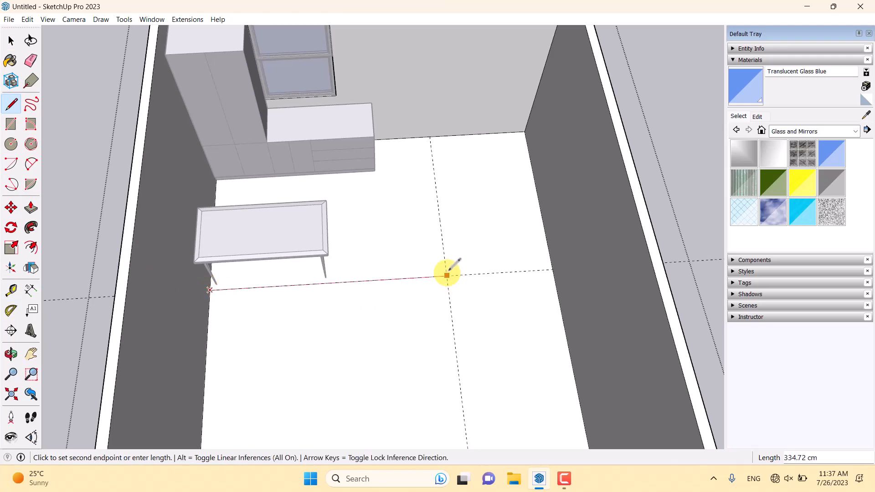
left_click(447, 276)
left_click(431, 137)
scroll(389, 197, "down", 10)
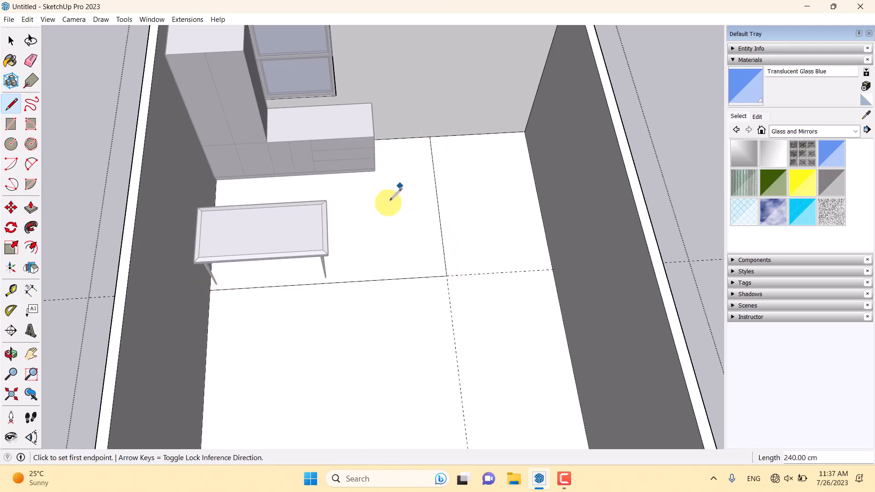
key("space")
middle_click_drag(387, 260, 639, 99)
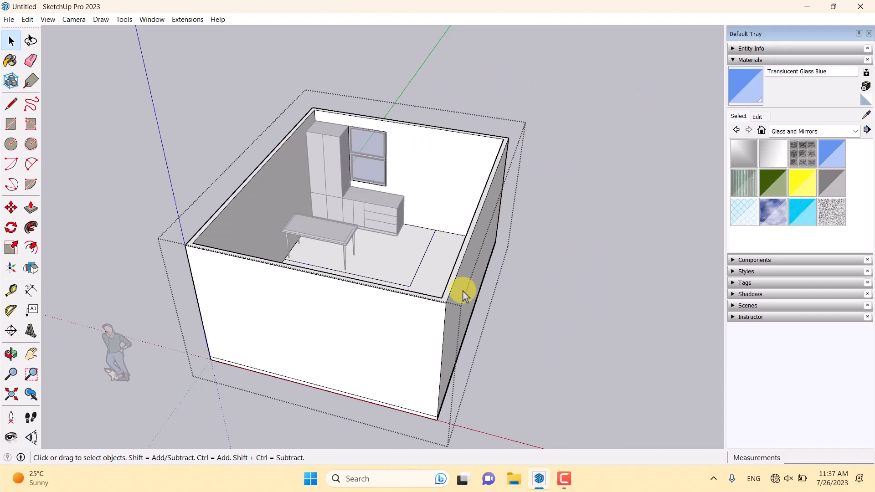
scroll(461, 294, "up", 6)
scroll(405, 272, "up", 2)
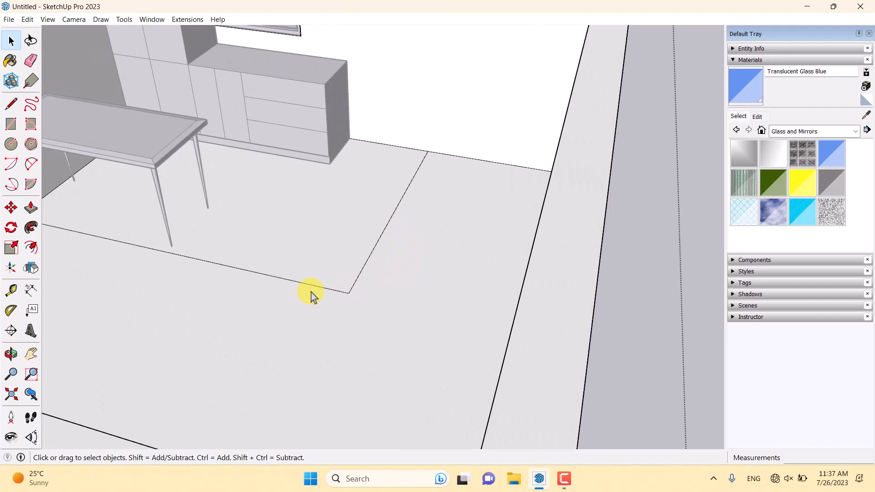
scroll(382, 277, "up", 2)
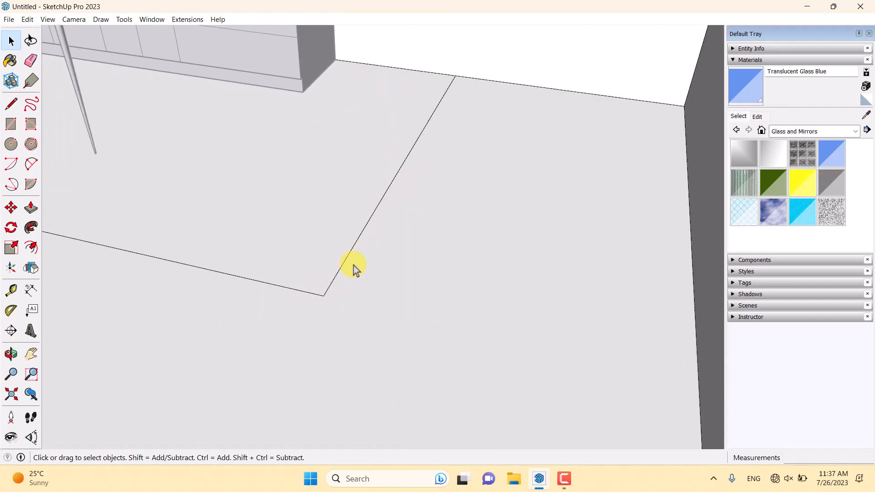
Step: Offset the two boundary lines of the marked floor area outward by 4 cm to form a border strip
left_click(308, 293)
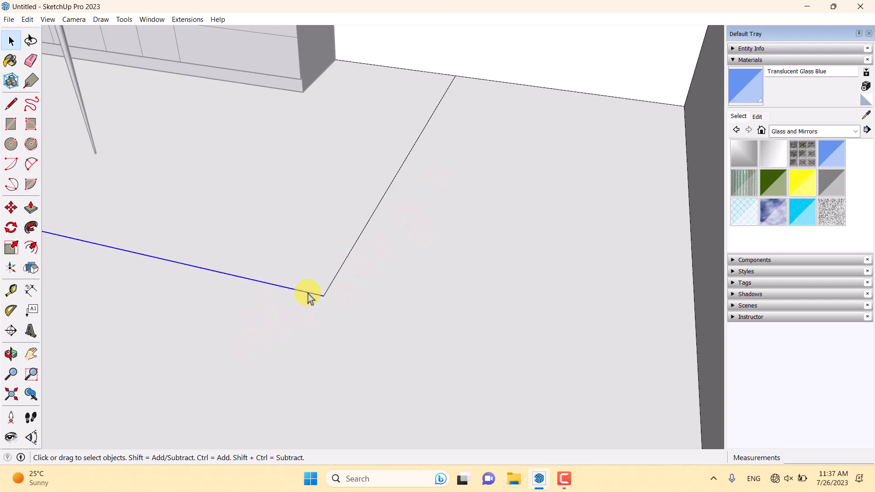
left_click(333, 285, "ctrl")
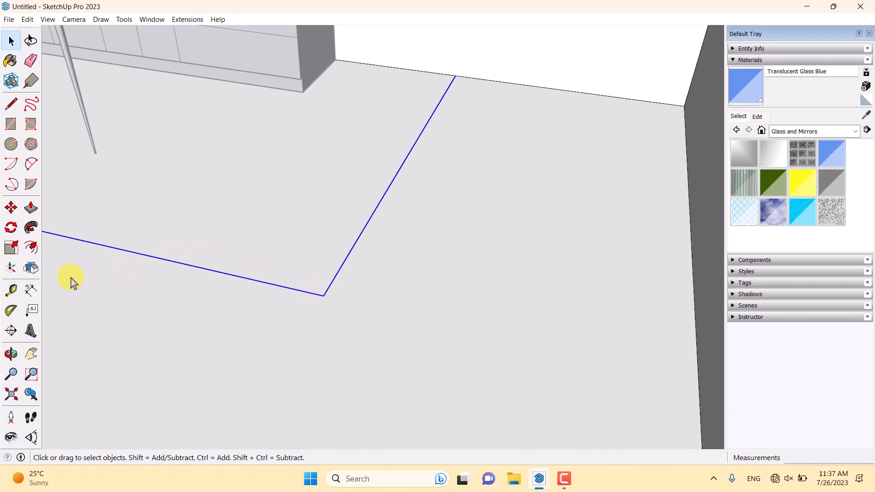
left_click(36, 250)
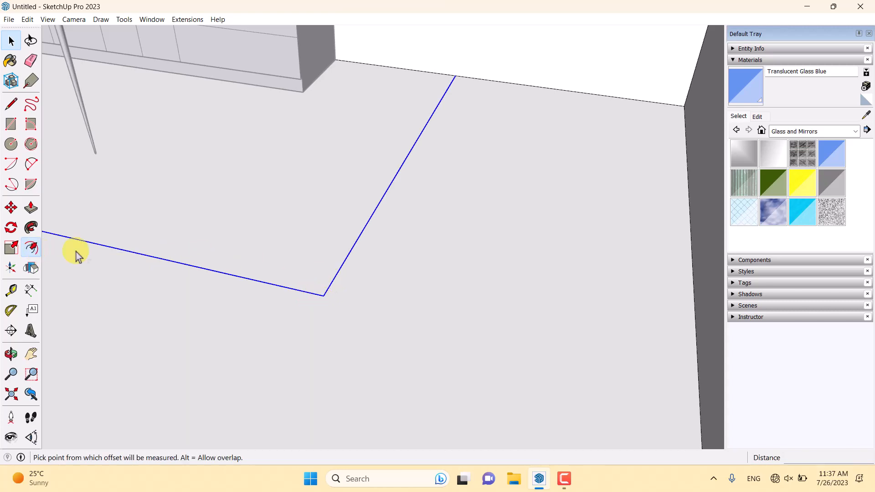
left_click(445, 107)
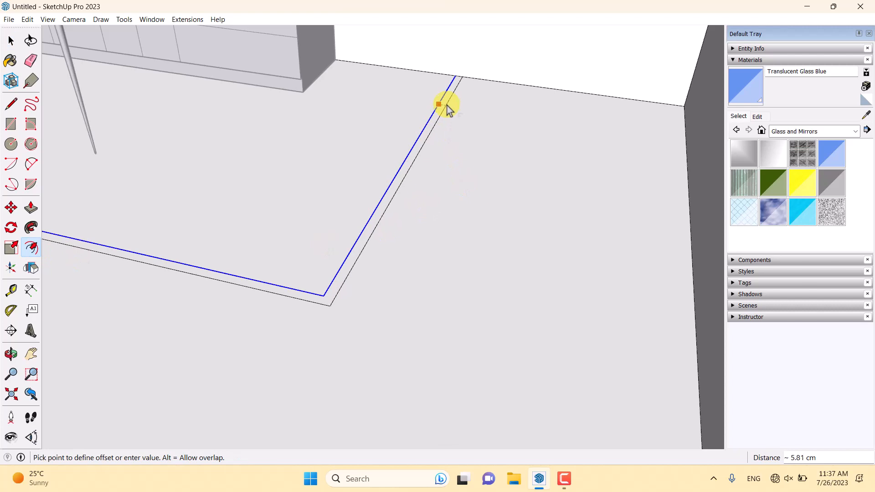
type("4")
key("Return")
Step: Push/Pull the narrow border strip around the marked floor area by 0.5 cm
left_click(31, 208)
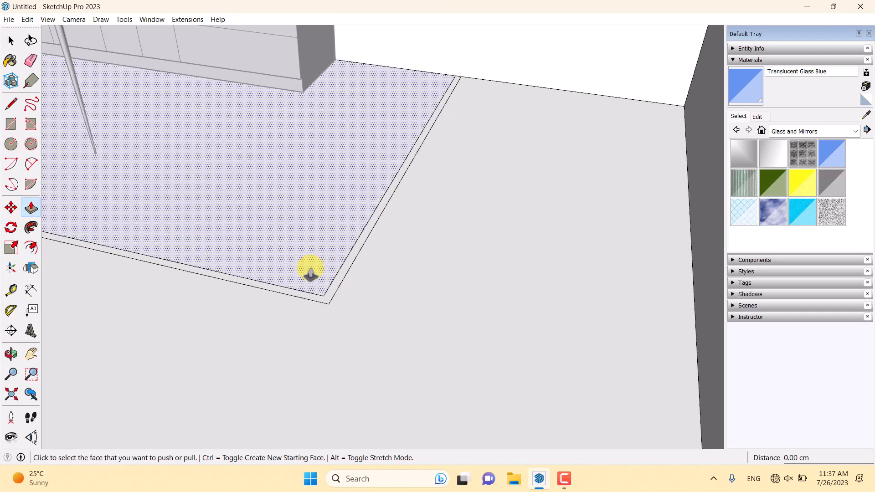
scroll(326, 298, "up", 3)
left_click(329, 303)
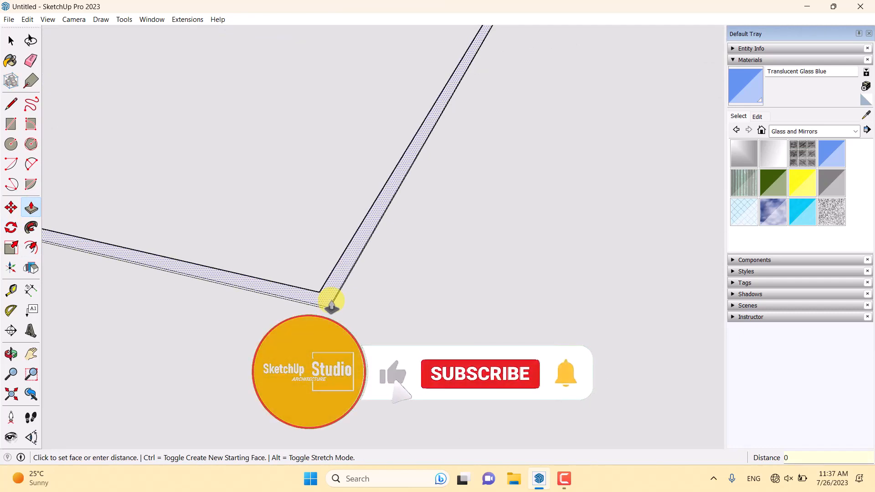
type("0.5")
key("Return")
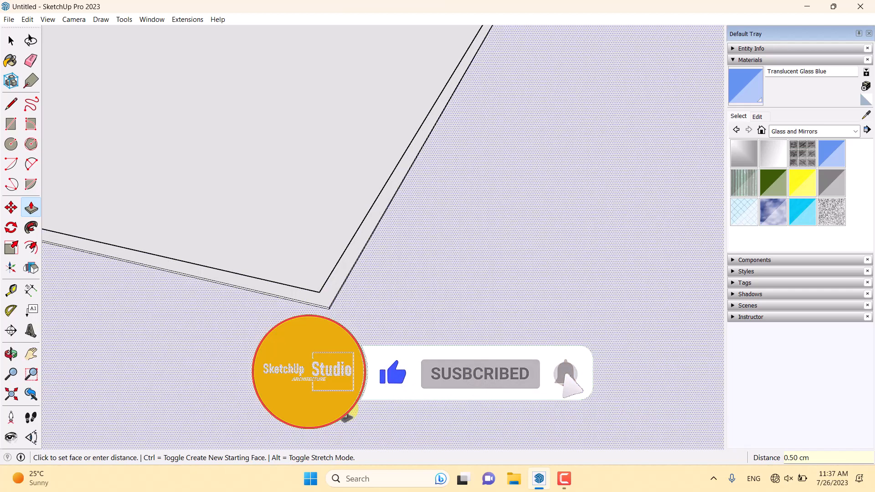
key("space")
Step: Paint the floor area under the table and cabinets with Wood Floor Light from the Wood materials
scroll(348, 413, "down", 8)
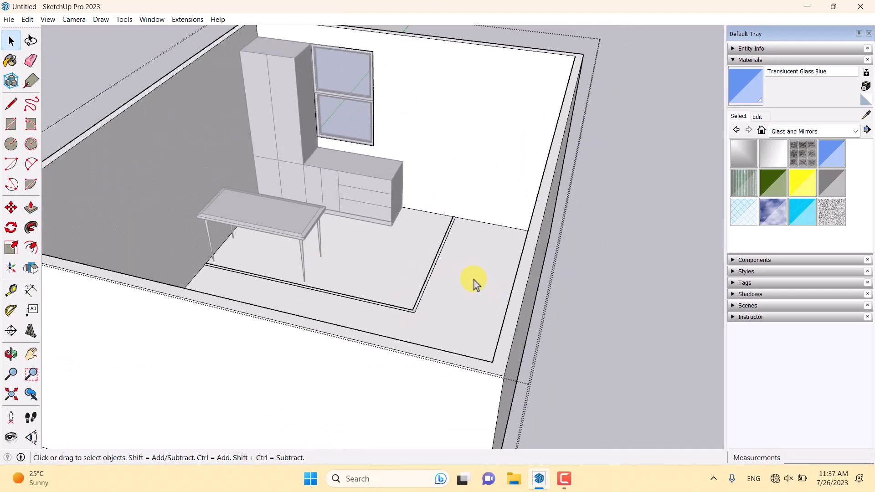
mouse_move(474, 280)
middle_mouse_down()
mouse_move(349, 361)
mouse_move(416, 313)
middle_mouse_up()
scroll(321, 272, "up", 5)
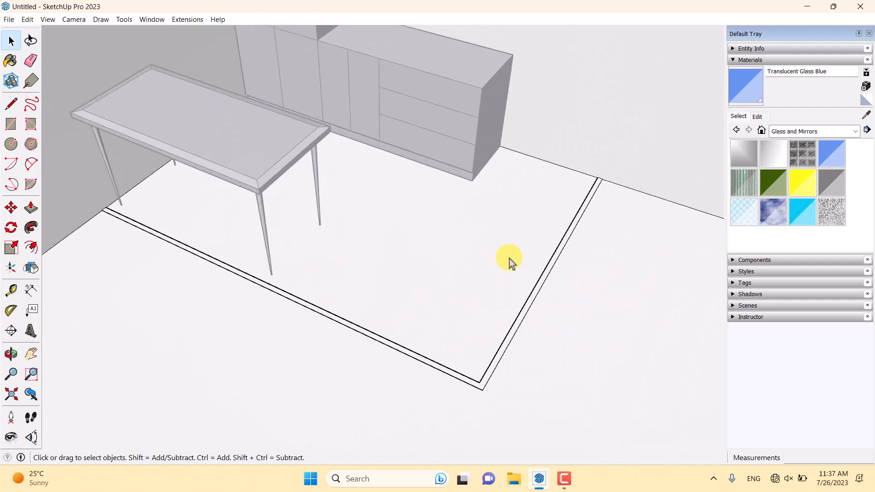
scroll(264, 350, "down", 5)
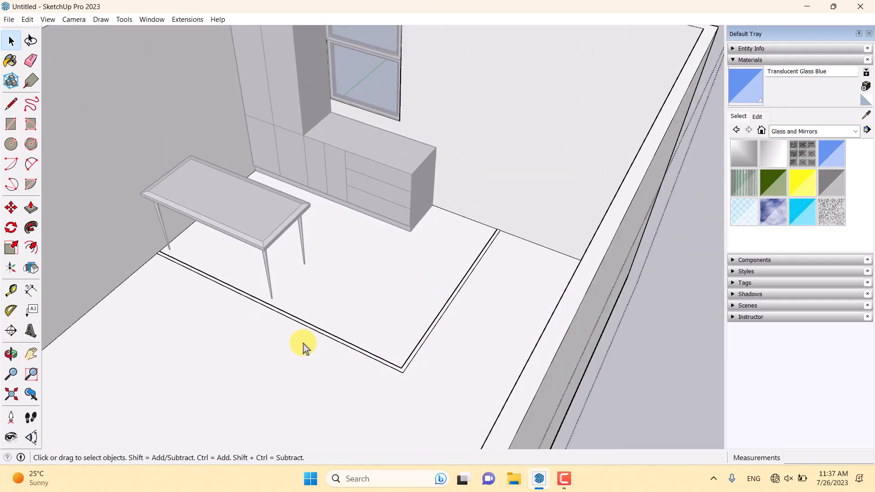
left_click(806, 129)
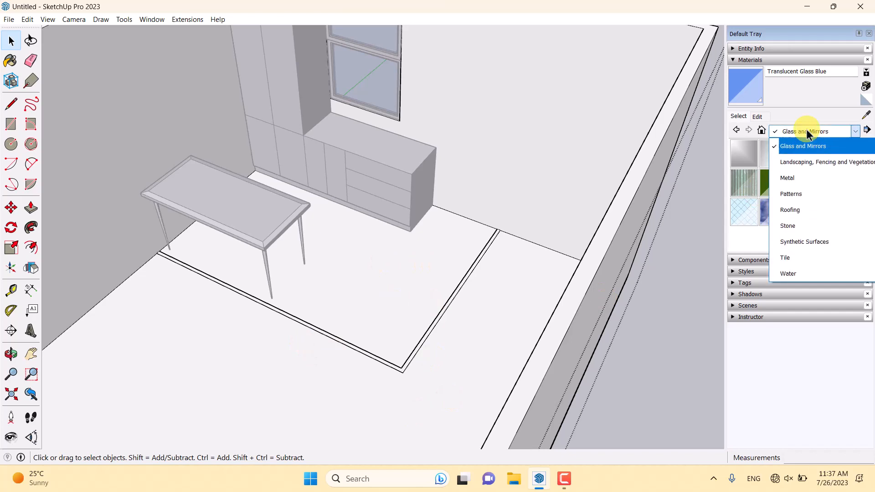
scroll(801, 236, "down", 1)
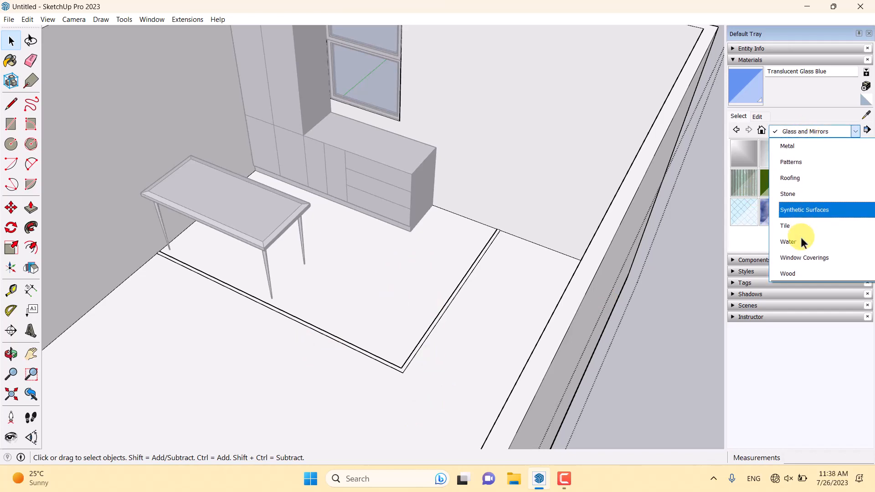
left_click(795, 273)
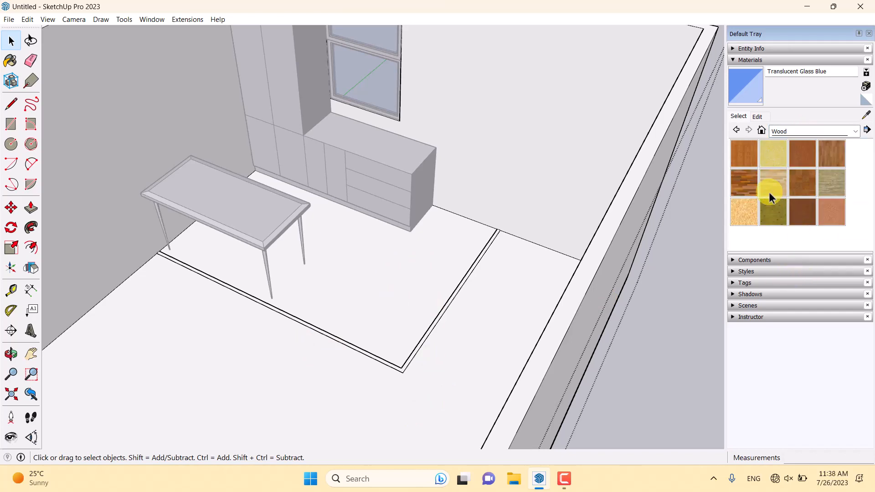
left_click(770, 192)
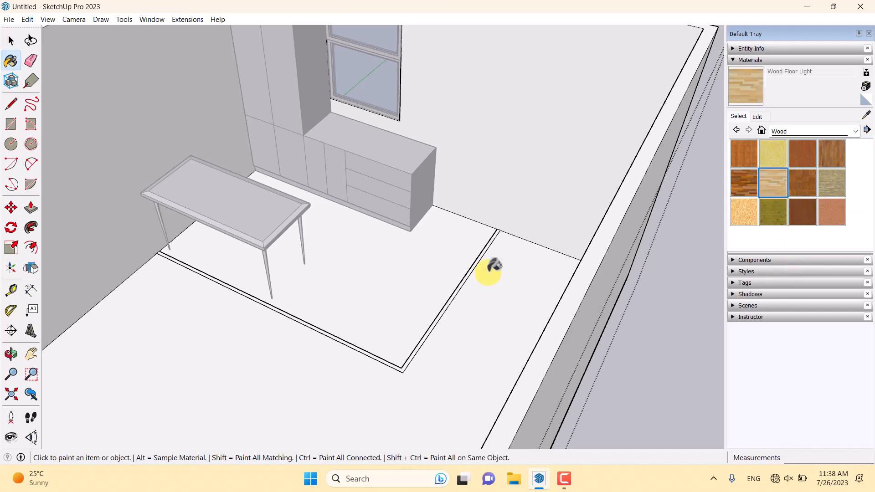
left_click(400, 287)
Step: Paint the remaining room floor outside the border strip with Wood Floor Dark
scroll(403, 287, "up", 5)
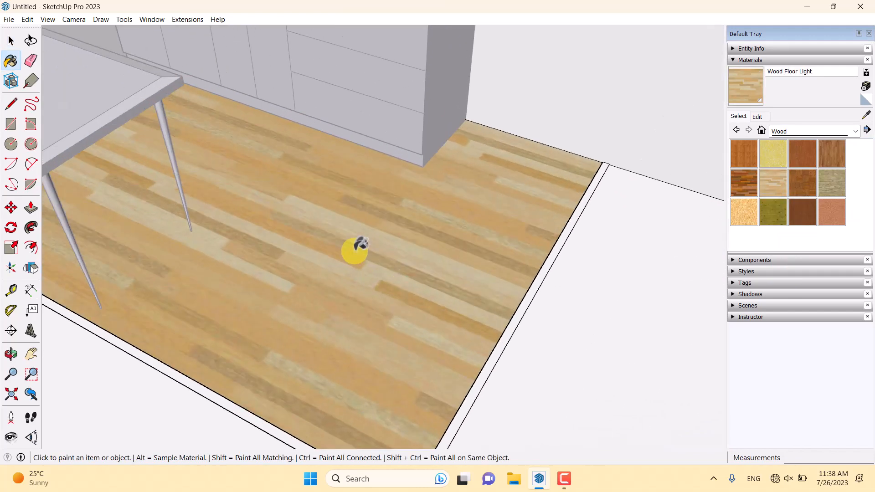
scroll(361, 245, "down", 2)
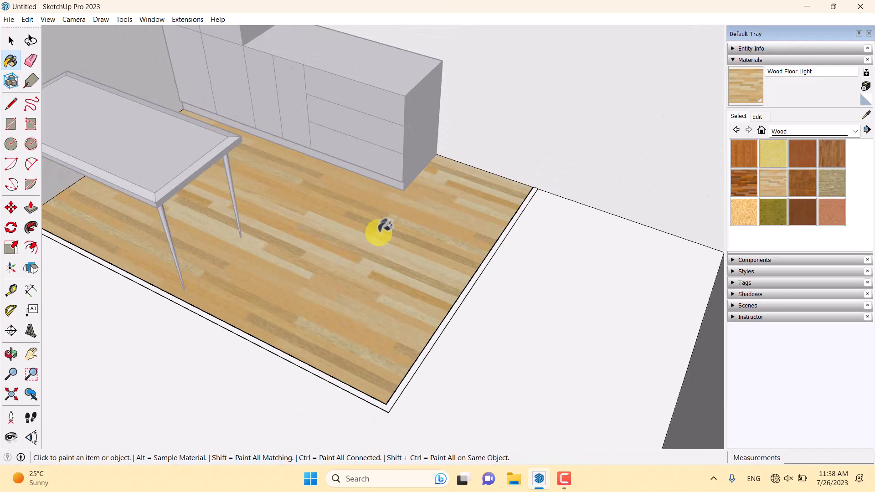
scroll(456, 174, "down", 3)
scroll(408, 319, "up", 3)
scroll(421, 316, "up", 2)
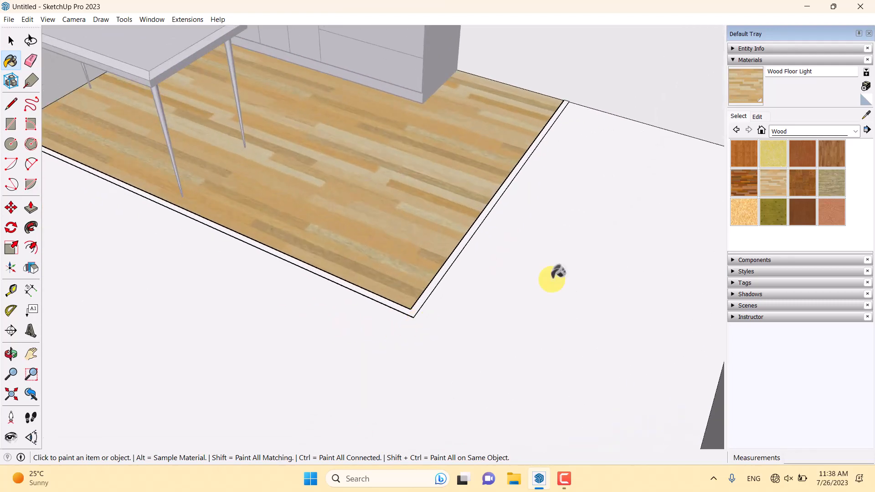
left_click(740, 189)
left_click(540, 244)
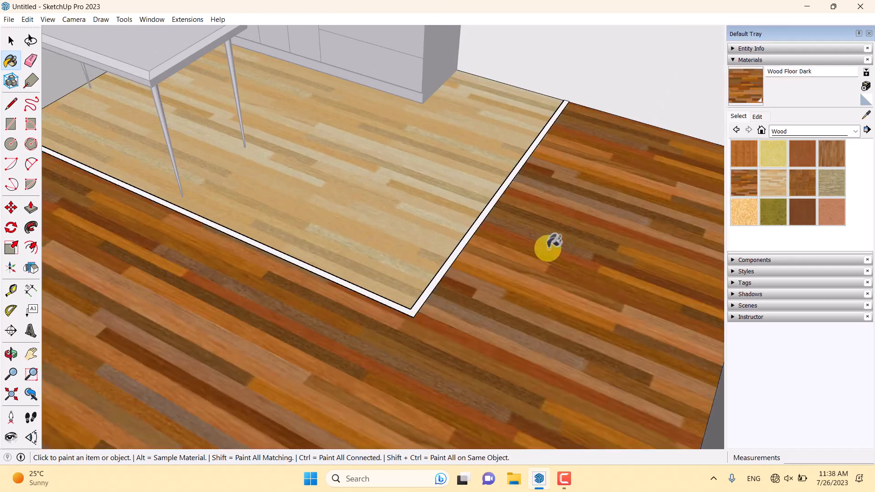
Step: Set the Wood Floor Dark texture width to 400 cm with proportional height, and unlock its aspect ratio
scroll(421, 248, "down", 3)
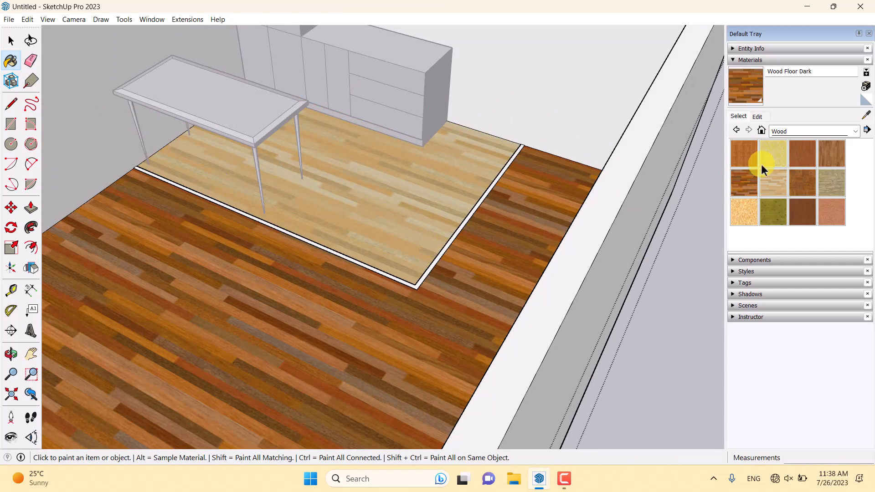
middle_click_drag(445, 186, 377, 130)
scroll(376, 130, "up", 3)
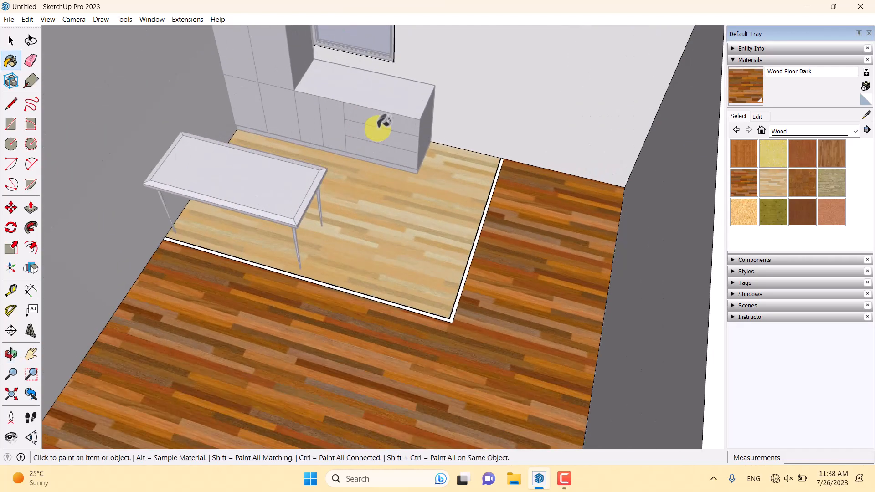
left_click(757, 117)
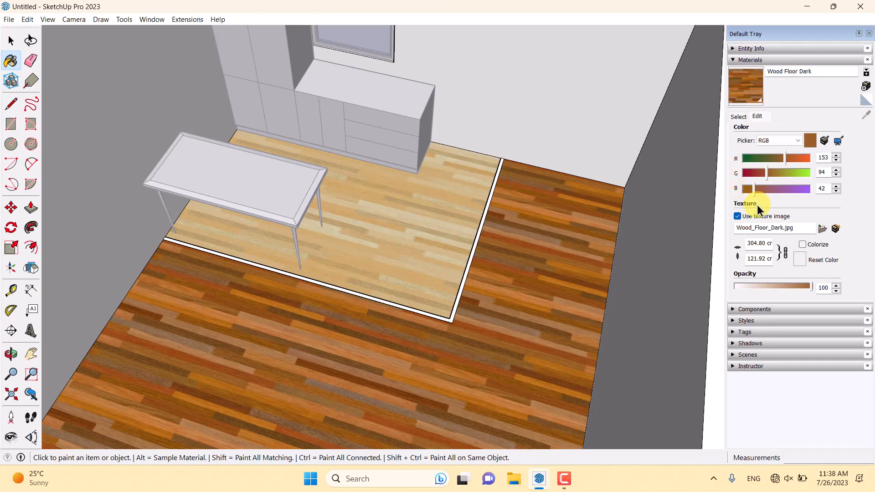
double_click(764, 244)
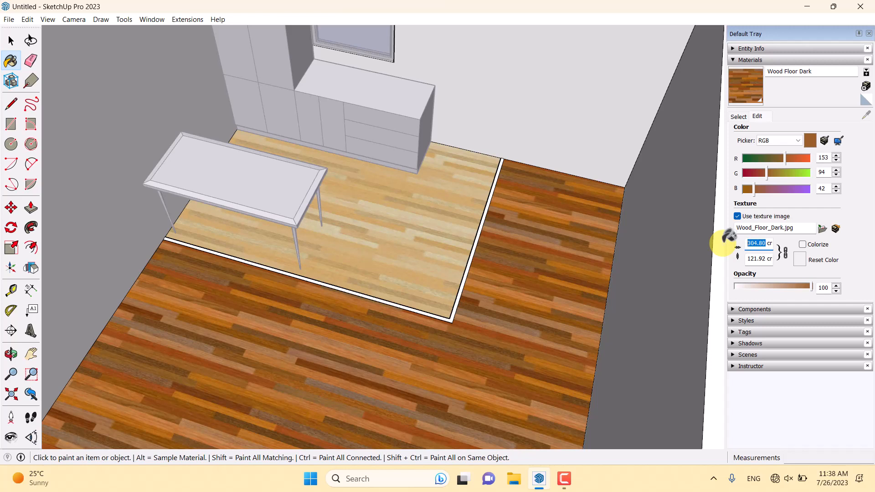
type("400")
key("Return")
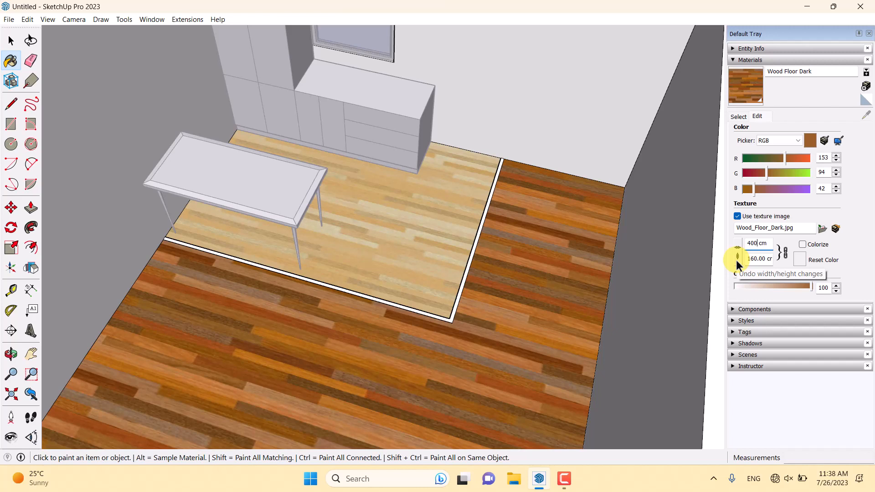
left_click(786, 250)
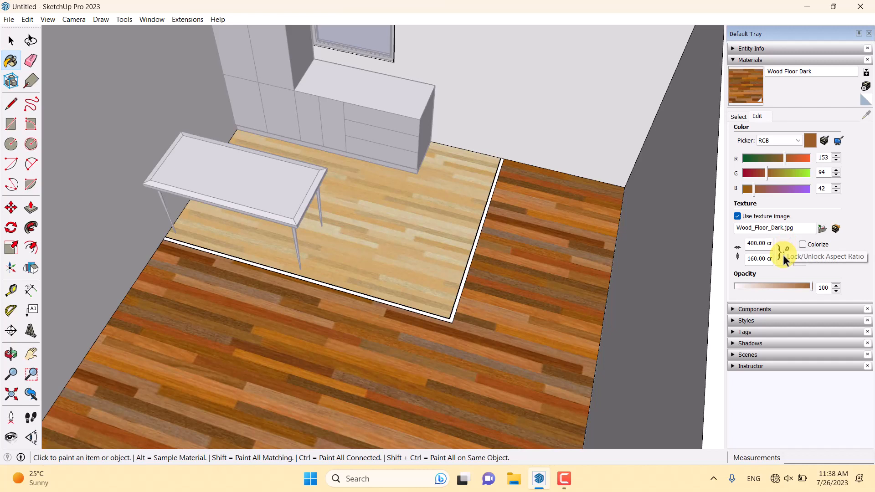
left_click(784, 255)
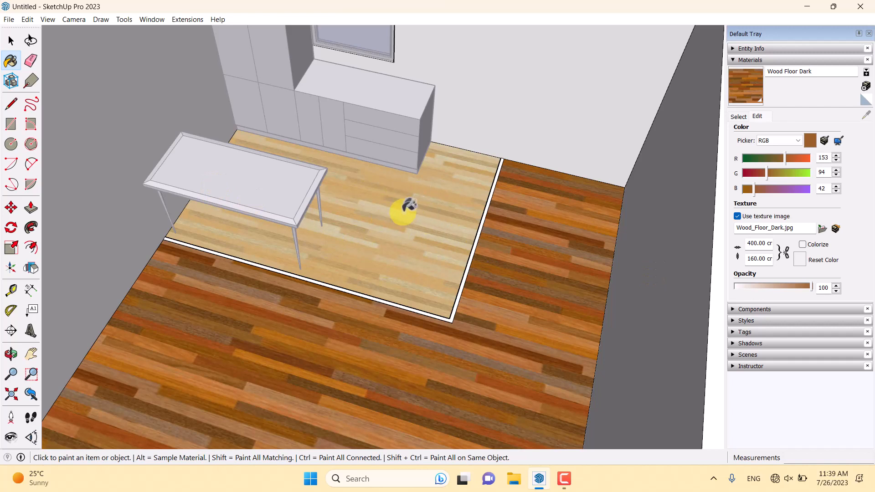
Step: Sample Wood Floor Light from the inner floor area and set its texture width to 400 cm
left_click(738, 117)
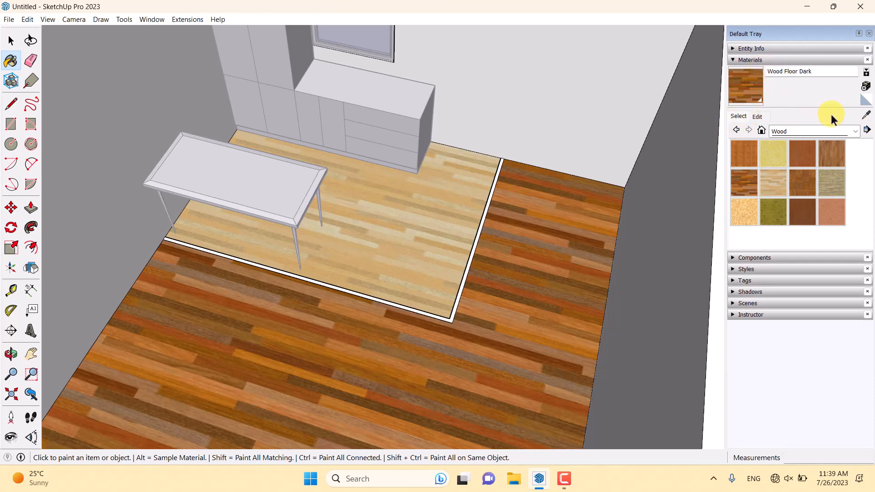
left_click(867, 114)
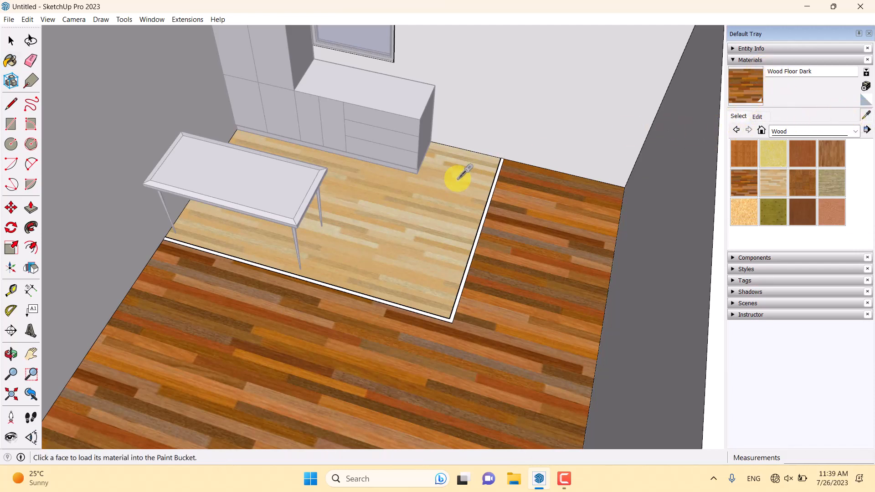
left_click(425, 192)
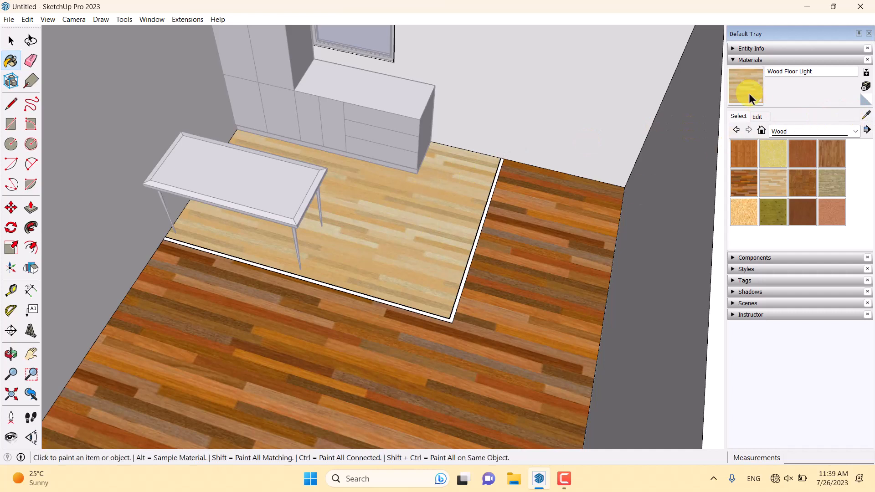
left_click(759, 115)
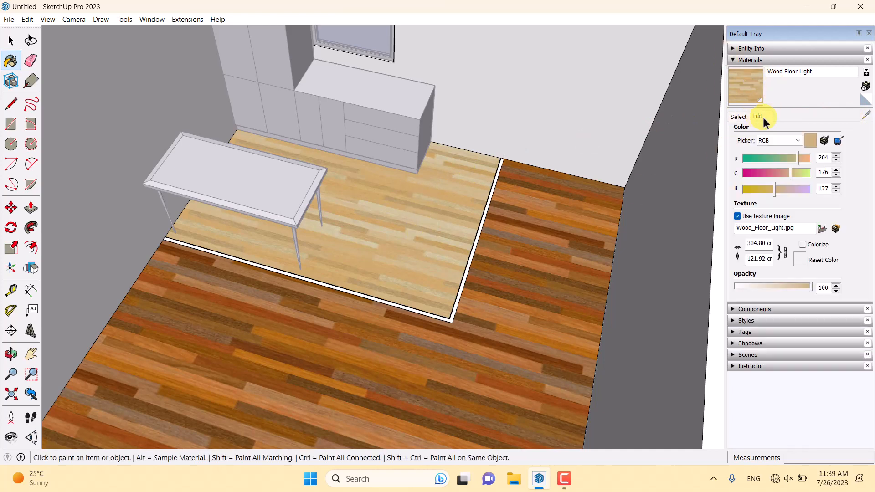
double_click(764, 243)
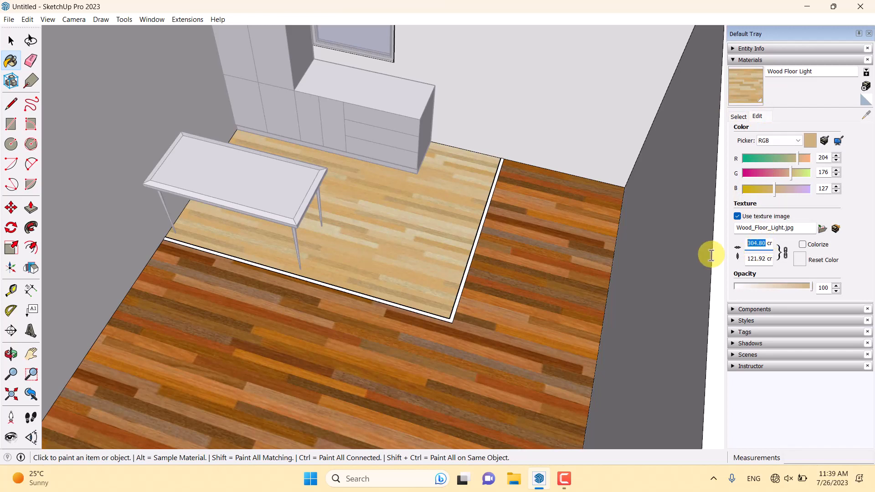
type("400")
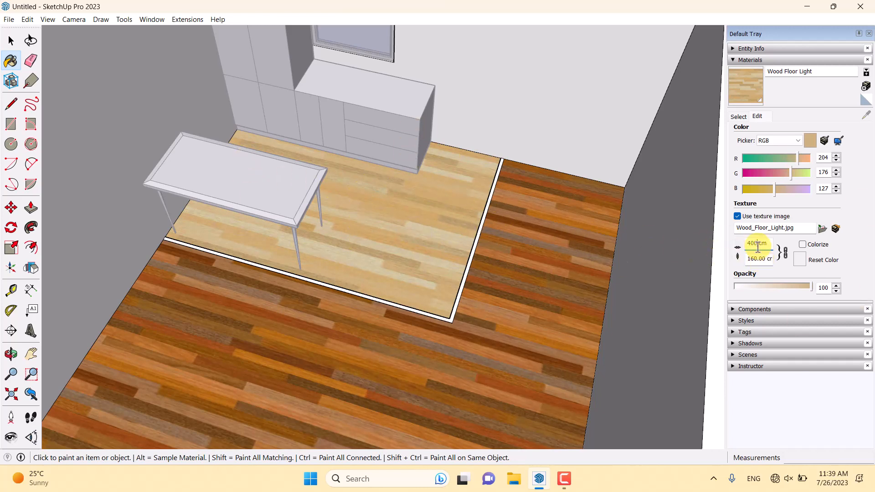
Step: Set the Wood Floor Light texture width to 300 cm and return to the Wood material collection
left_click_drag(758, 246, 709, 245)
type("300")
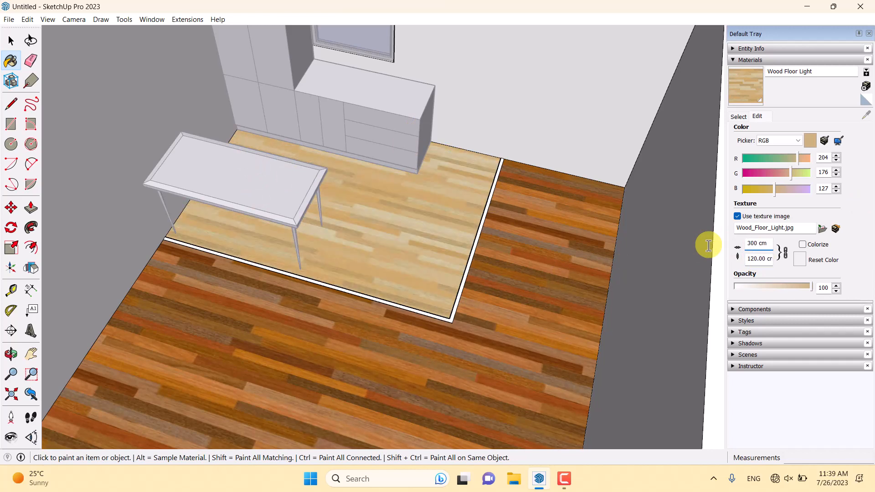
left_click(739, 117)
scroll(219, 297, "down", 3)
scroll(360, 314, "up", 5)
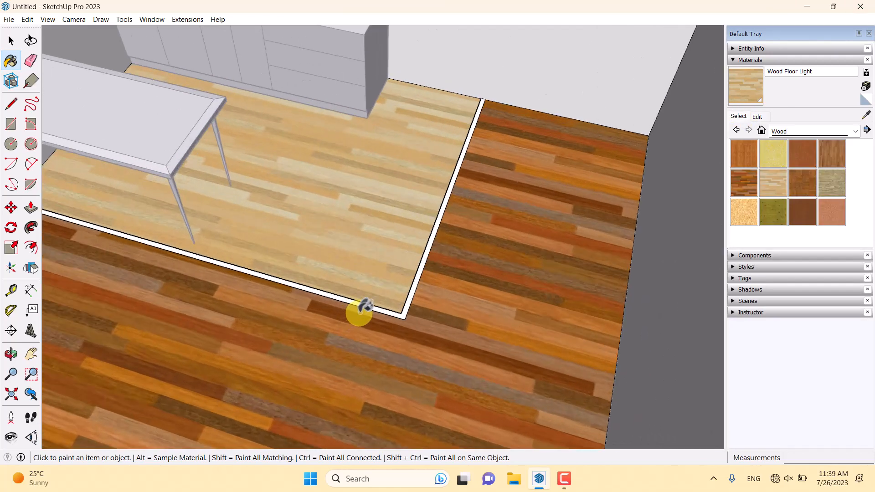
scroll(416, 293, "up", 3)
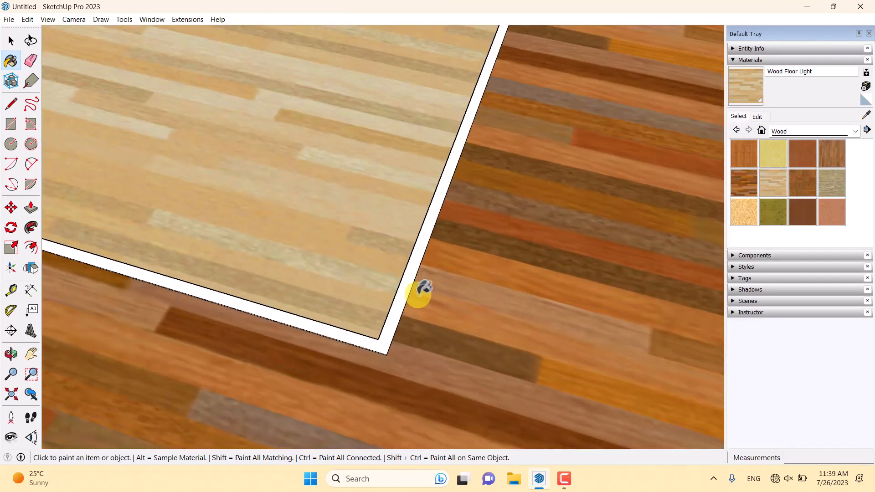
scroll(418, 295, "down", 3)
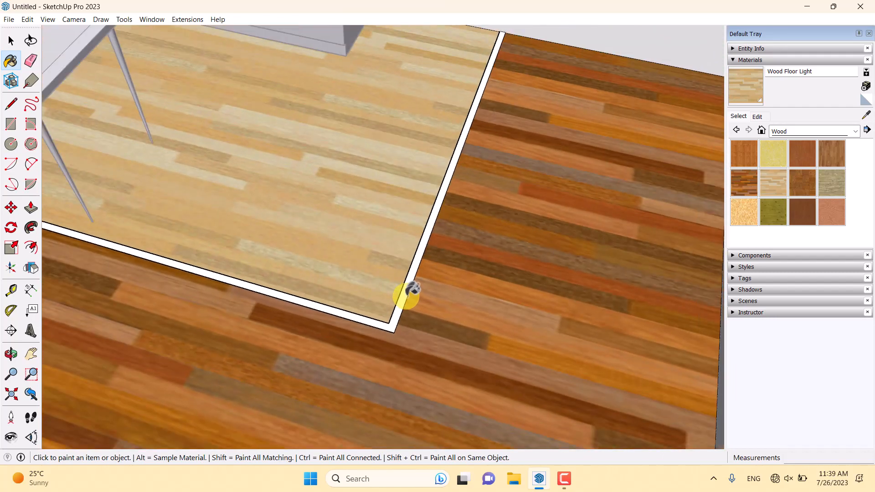
Step: Examine the painted floor zones, the table and the cabinets, closing in on the top of the tall cabinet
key("space")
scroll(407, 293, "down", 6)
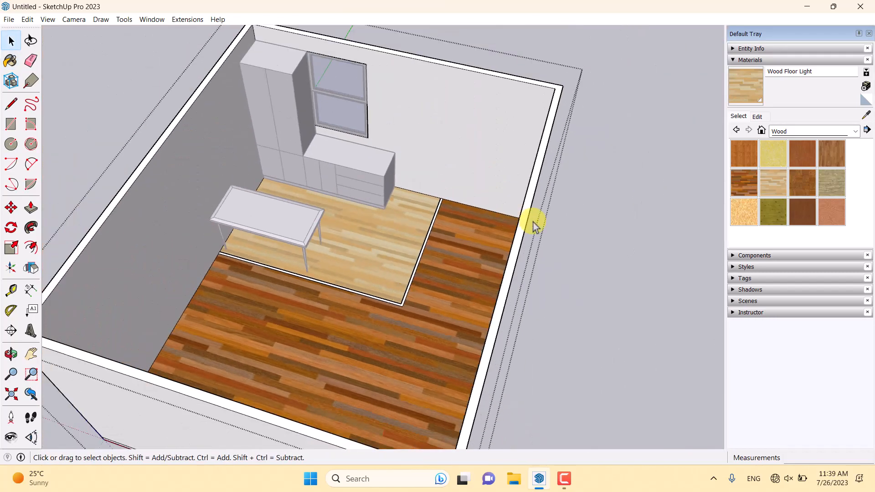
left_click(587, 221)
middle_click_drag(589, 224, 269, 155)
scroll(336, 112, "up", 5)
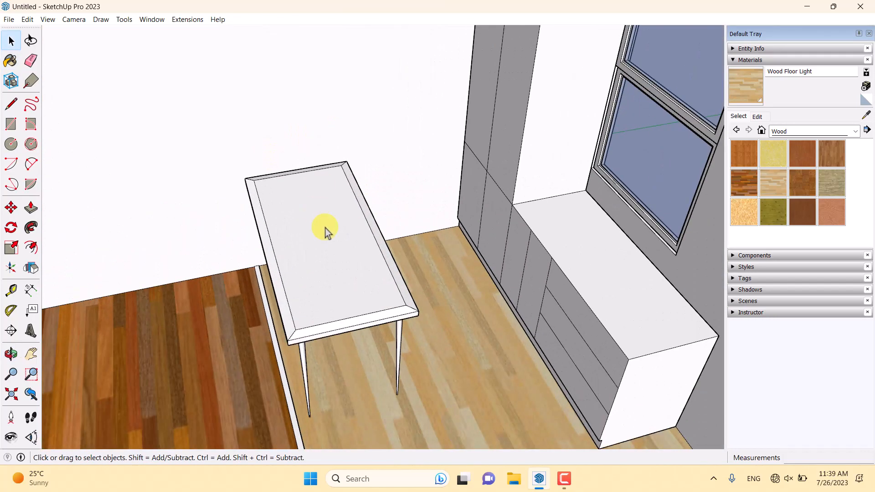
scroll(322, 230, "down", 4)
middle_click_drag(322, 230, 369, 53)
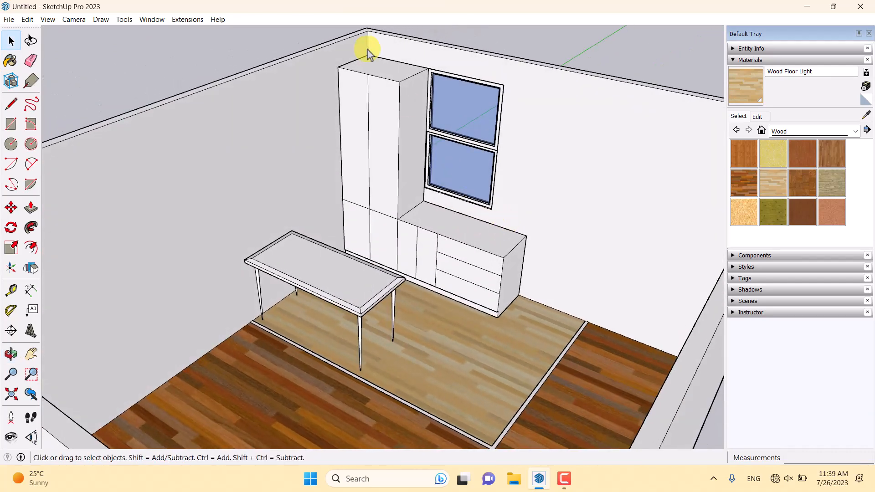
scroll(460, 60, "up", 2)
scroll(246, 51, "up", 4)
scroll(333, 75, "up", 3)
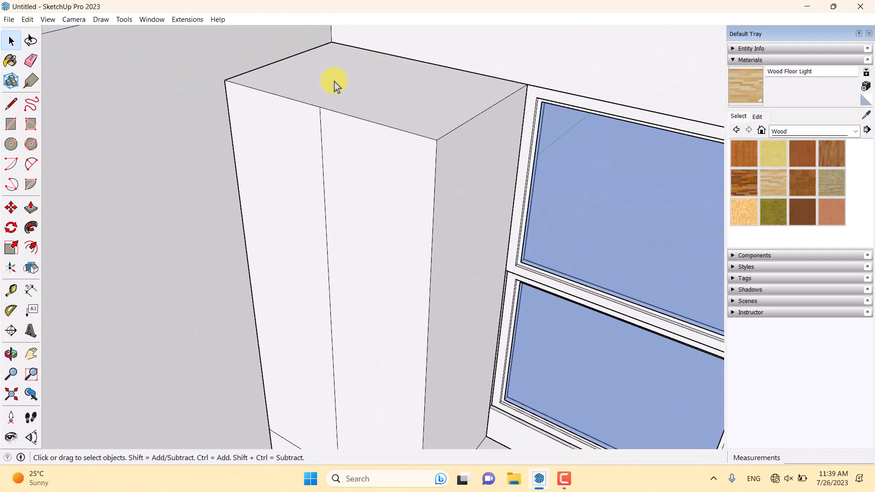
scroll(457, 111, "down", 2)
scroll(332, 239, "down", 3)
scroll(336, 242, "down", 1)
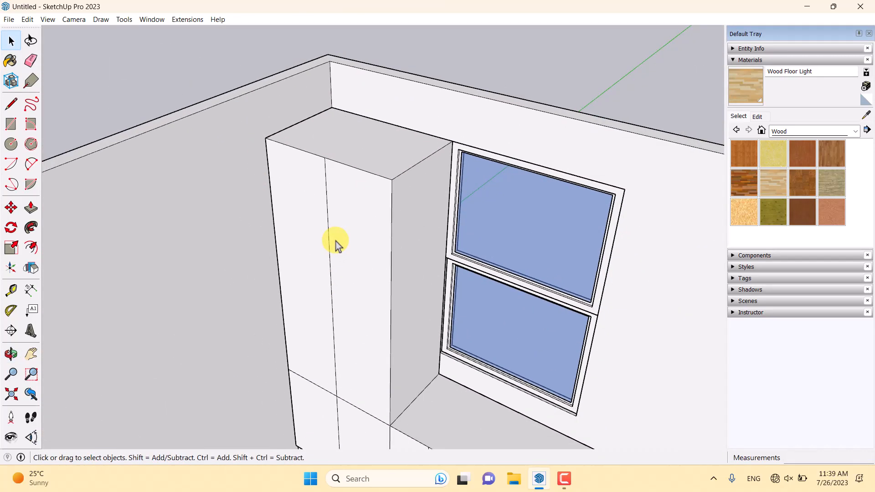
Step: Trace connected lines along the two side edges and the front edge of the tall cabinet's top
left_click(11, 104)
scroll(343, 121, "up", 2)
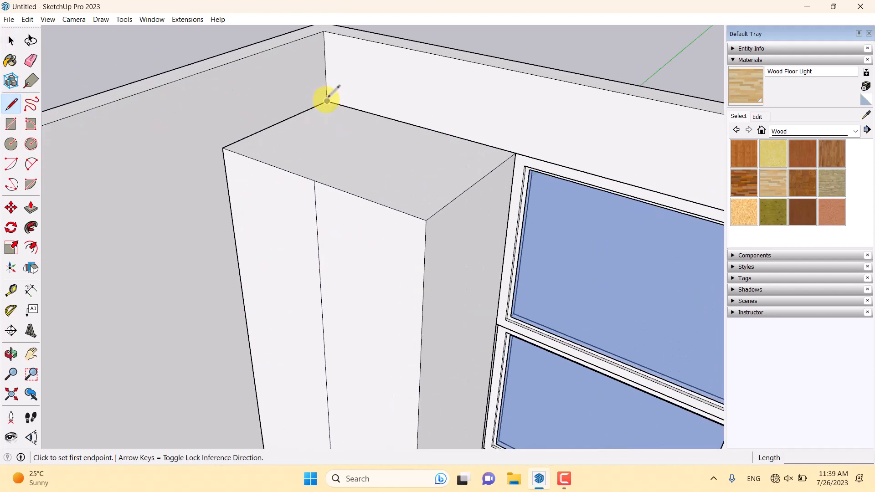
left_click(327, 101)
left_click(223, 148)
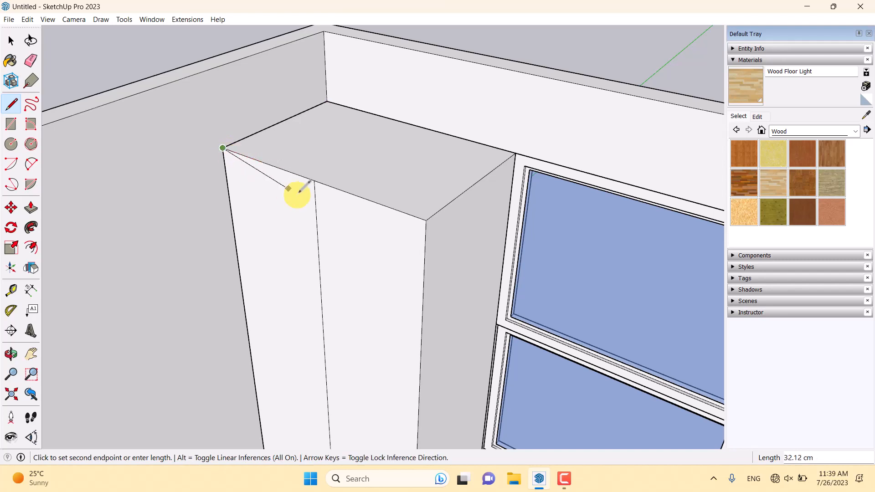
left_click(426, 220)
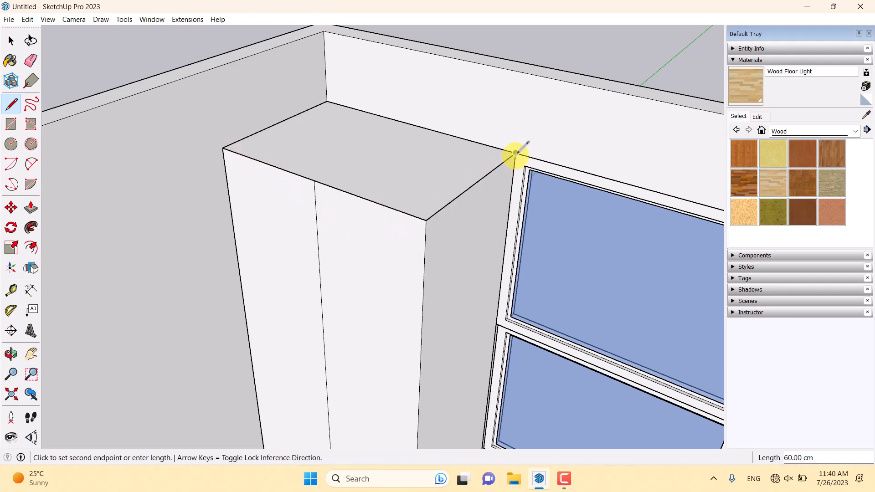
left_click(516, 152)
key("space")
Step: Draw a 3 by 10 cm rectangle upright on the back wall at the tall cabinet's top corner beside the window
left_click(11, 124)
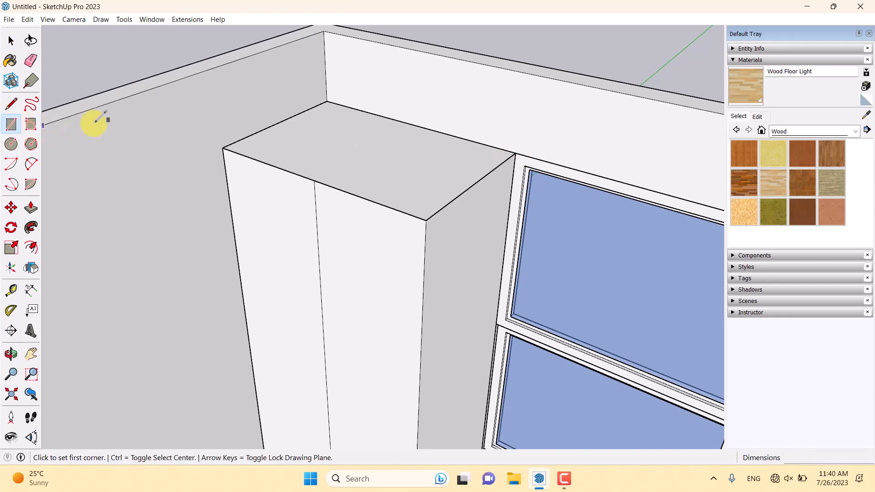
scroll(518, 152, "up", 2)
left_click(518, 154)
middle_click_drag(520, 151, 502, 78)
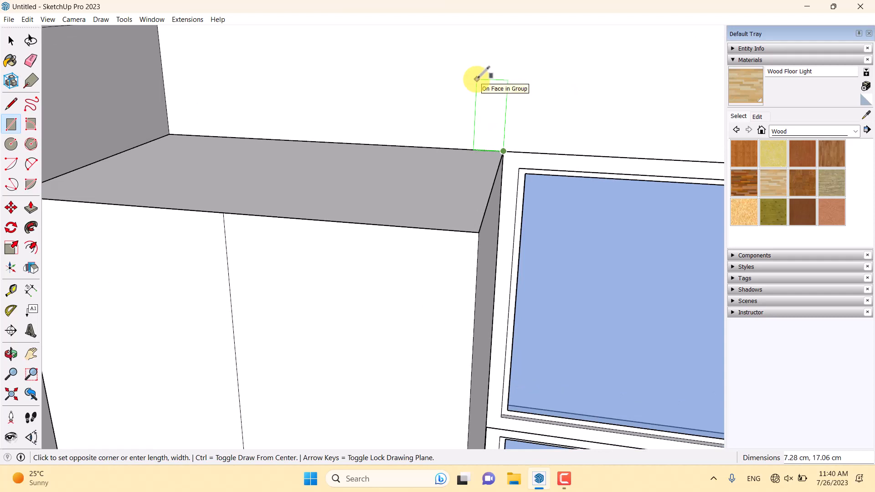
type("3,10")
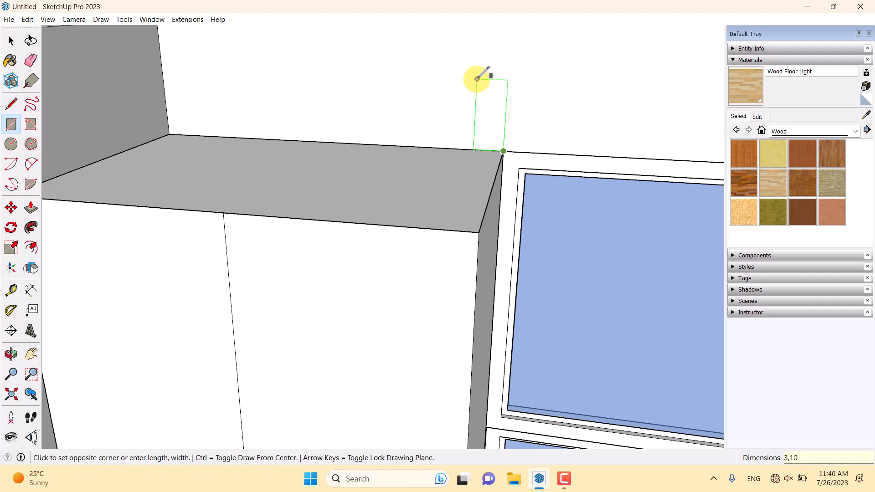
key("Return")
key("space")
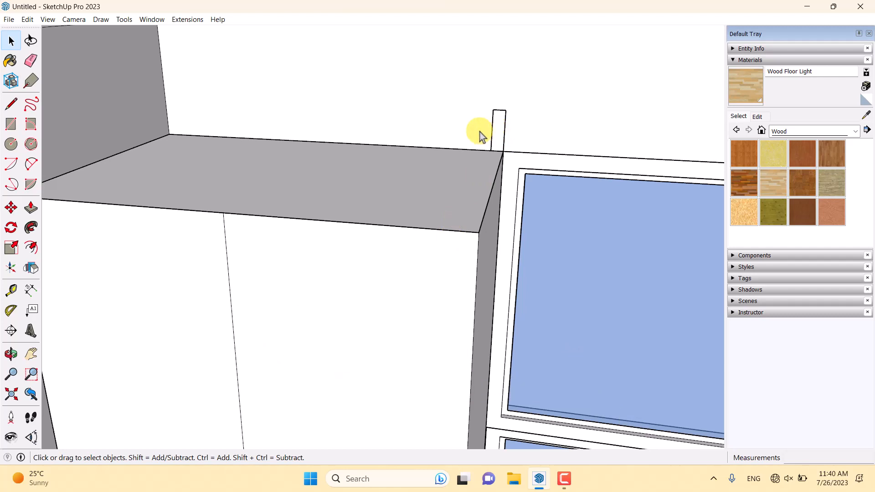
Step: Try to sweep the small rectangle by hand along the tall cabinet's top edges with Follow Me, and undo it
left_click(32, 228)
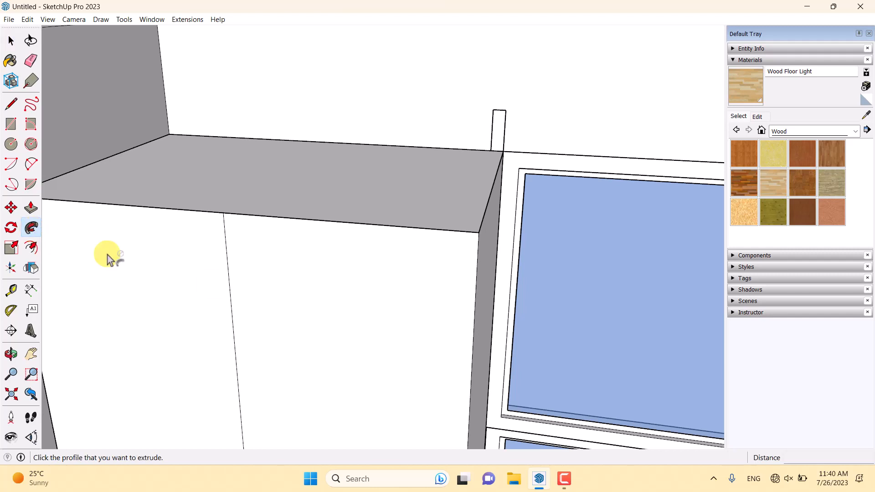
left_click(500, 145)
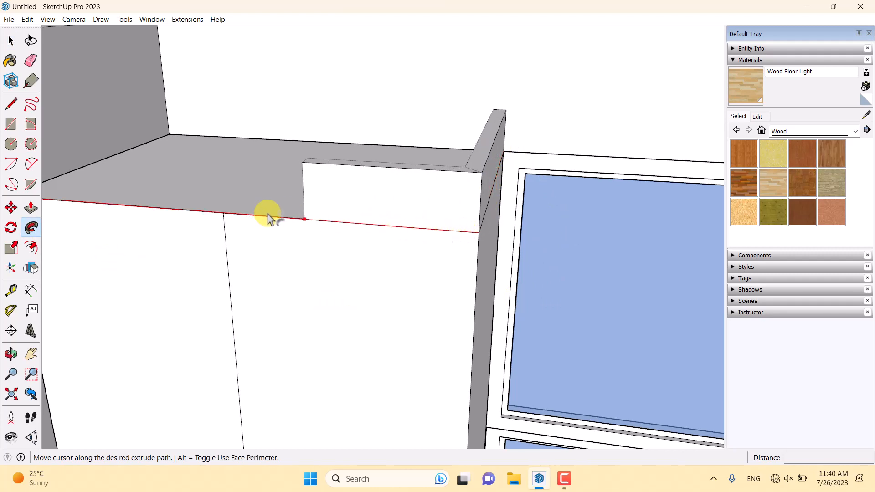
left_click(172, 136)
middle_click_drag(414, 266, 263, 294)
key("ctrl+z")
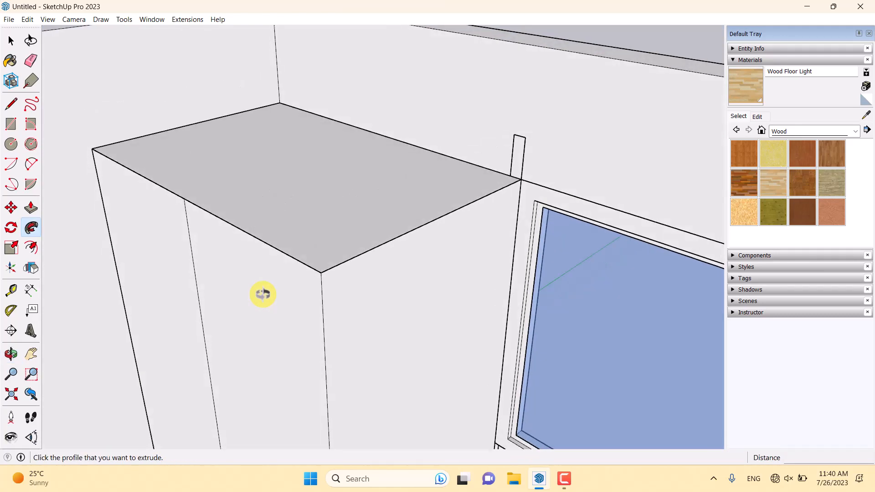
key("space")
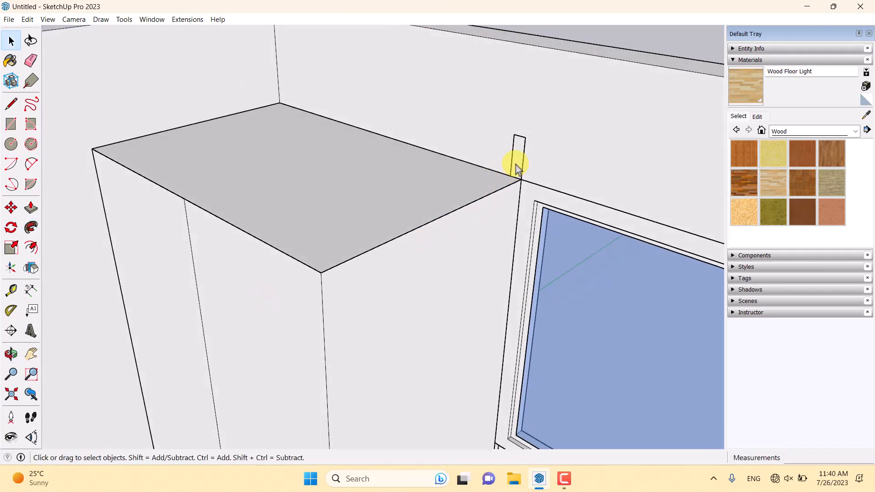
Step: Select the three traced edges as the path and sweep the 3 by 10 cm profile along them with Follow Me
scroll(516, 165, "up", 3)
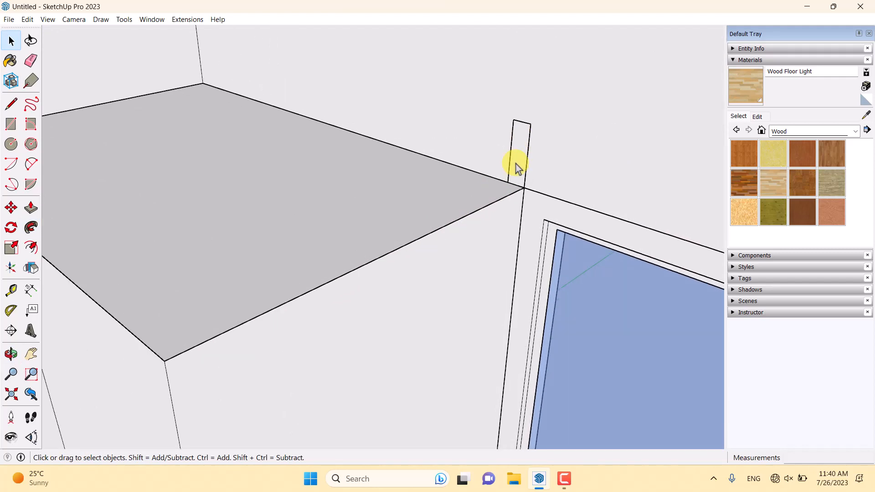
left_click(516, 164)
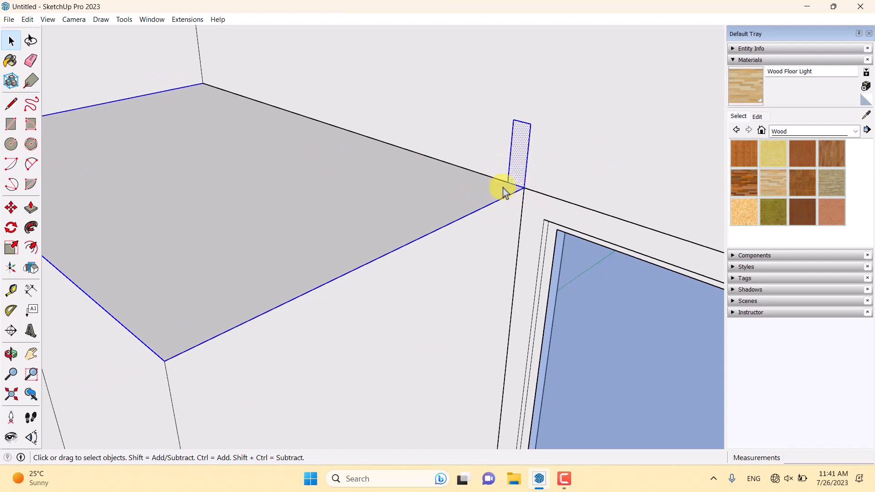
left_click(524, 153, "shift")
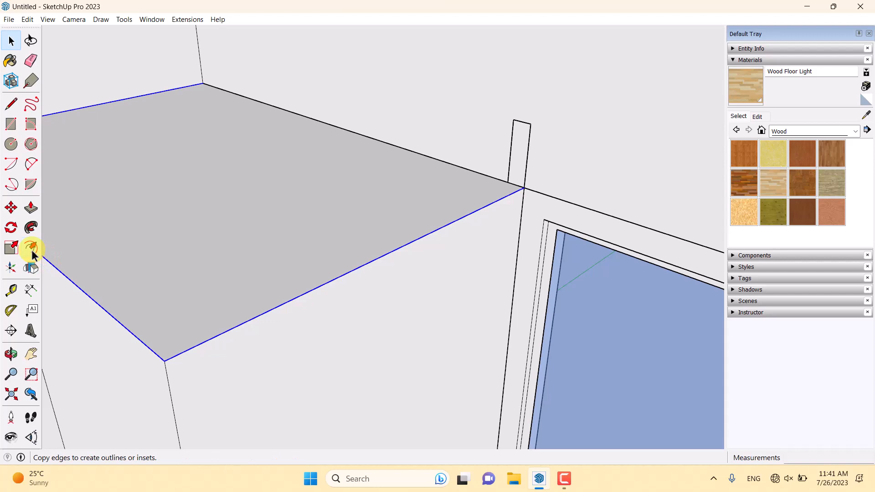
left_click(34, 234)
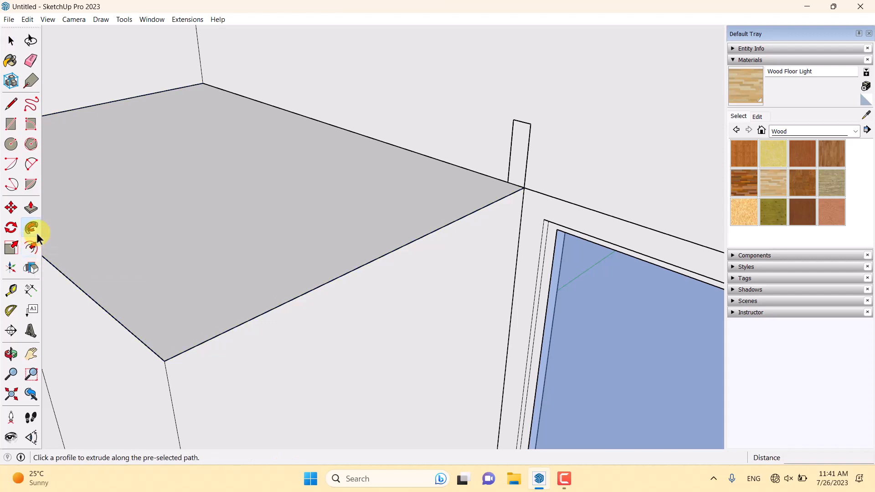
left_click(516, 153)
scroll(516, 153, "down", 3)
scroll(516, 155, "up", 3)
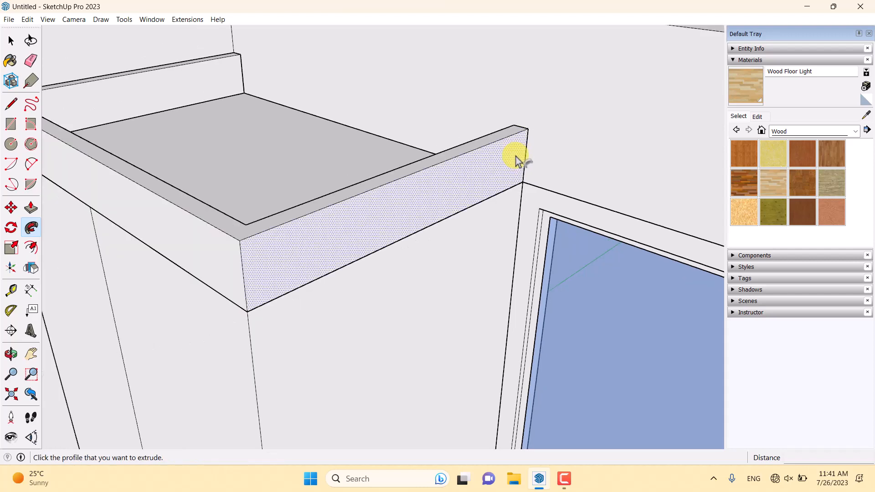
scroll(516, 158, "down", 1)
key("space")
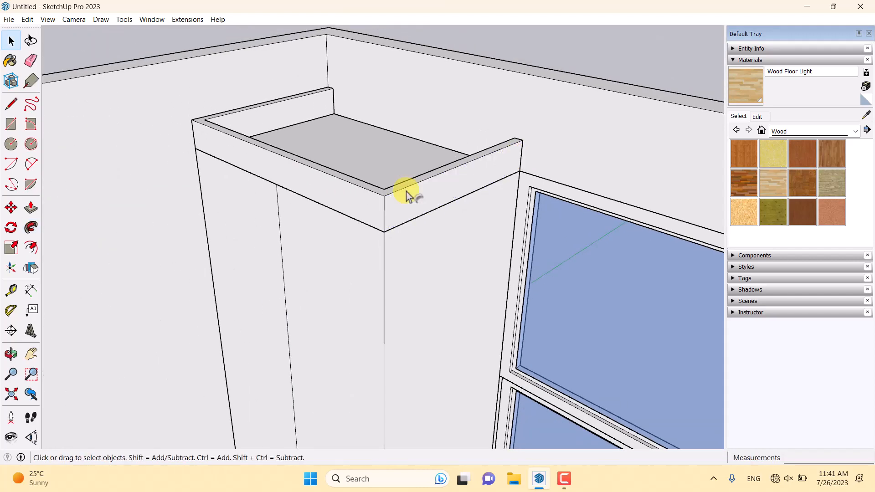
Step: Select the whole swept rim on top of the tall cabinet and make it a group
triple_click(407, 196)
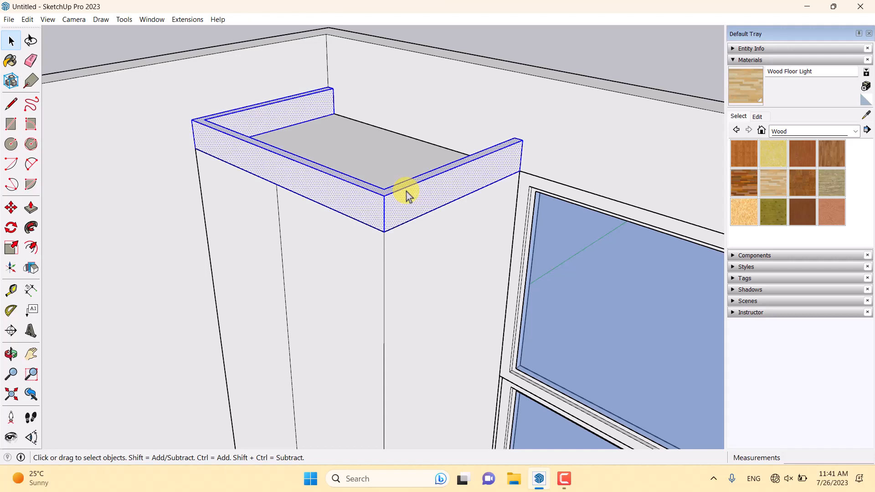
right_click(406, 191)
left_click(445, 277)
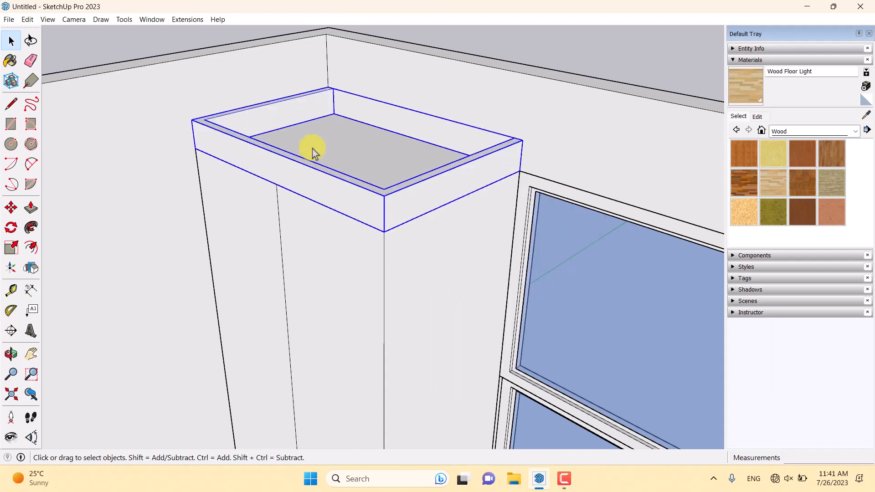
Step: Draw a 150 by 60 cm rectangle covering the top of the low drawer cabinet, corner to corner
scroll(312, 148, "down", 8)
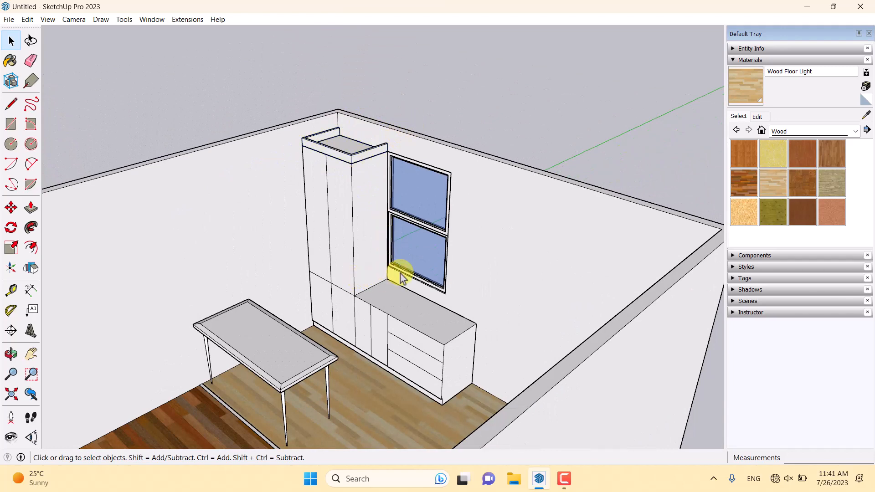
scroll(400, 274, "up", 4)
scroll(419, 238, "down", 4)
scroll(419, 254, "up", 2)
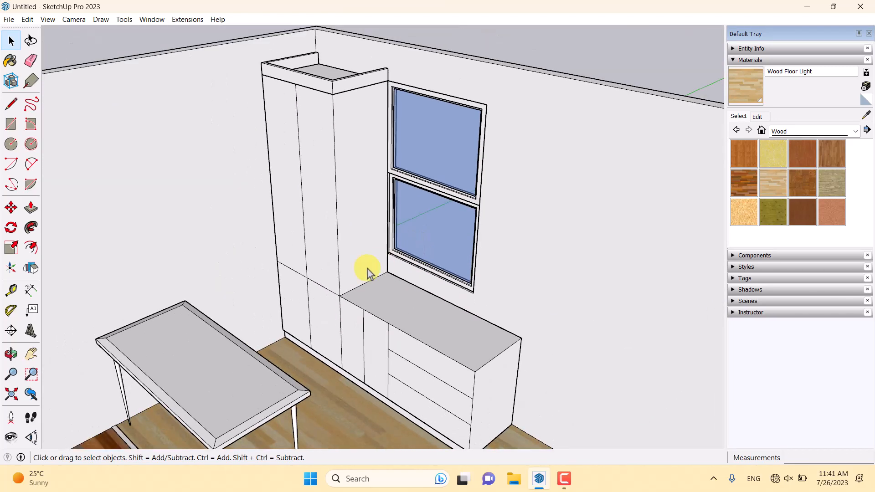
middle_click_drag(343, 277, 470, 248)
scroll(469, 248, "up", 2)
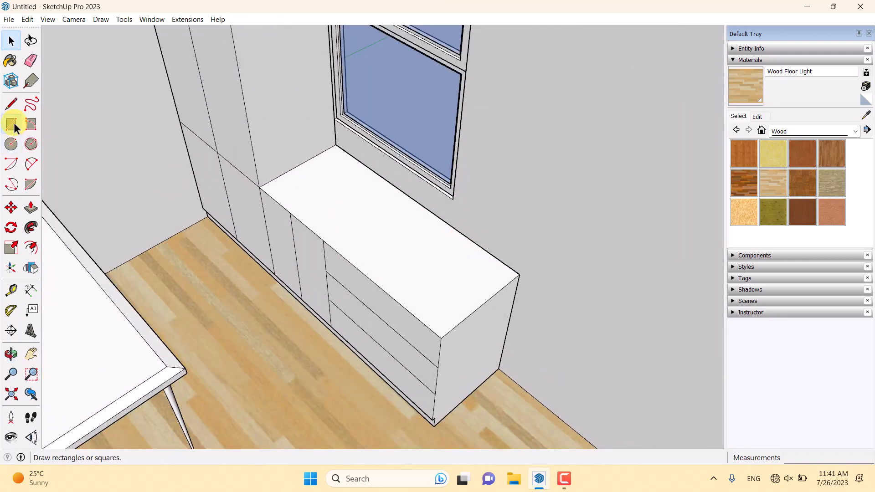
left_click(11, 124)
left_click(441, 337)
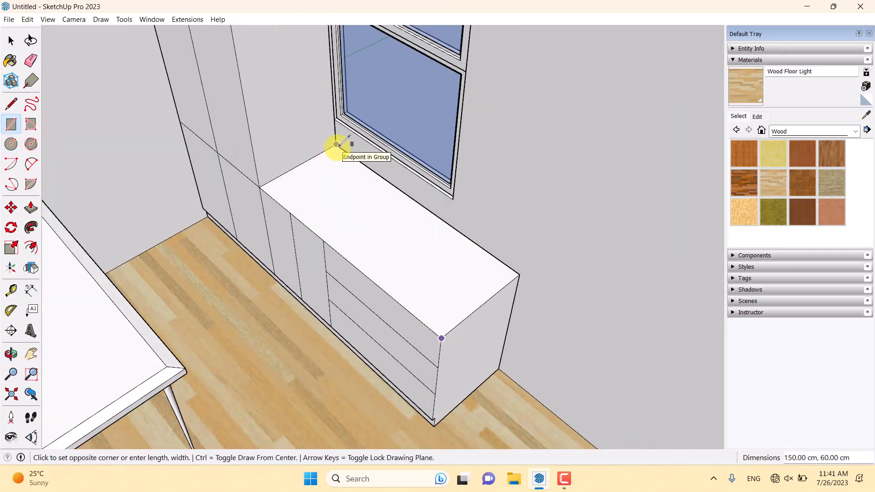
left_click(336, 146)
Step: Extrude the rectangle on the low cabinet upward 4 cm with Push/Pull to form a countertop slab
left_click(31, 207)
middle_click_drag(364, 219, 383, 245)
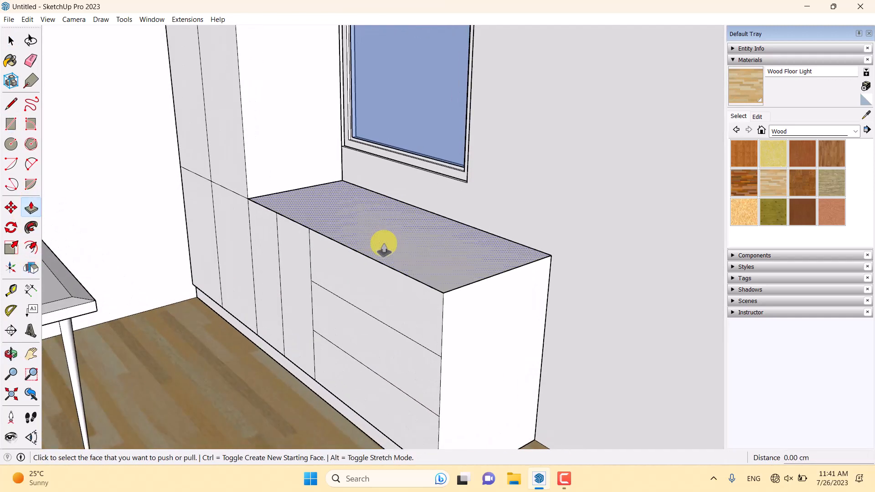
left_click(385, 246)
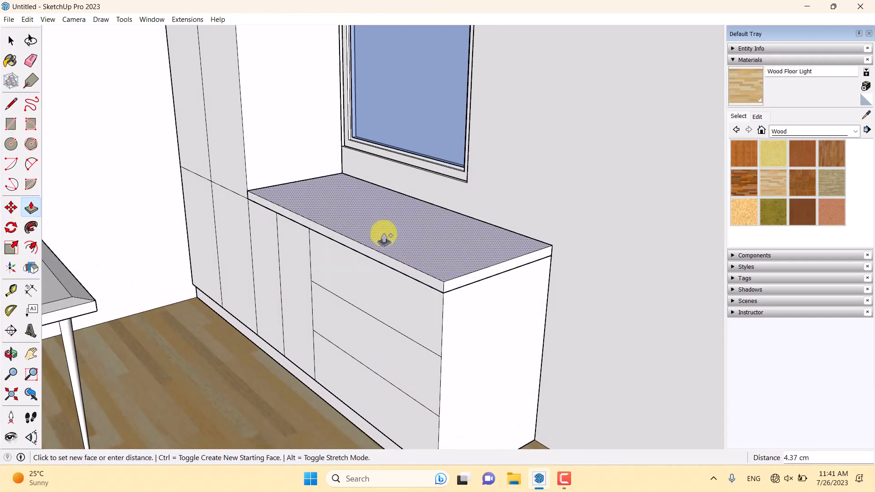
type("4")
key("Return")
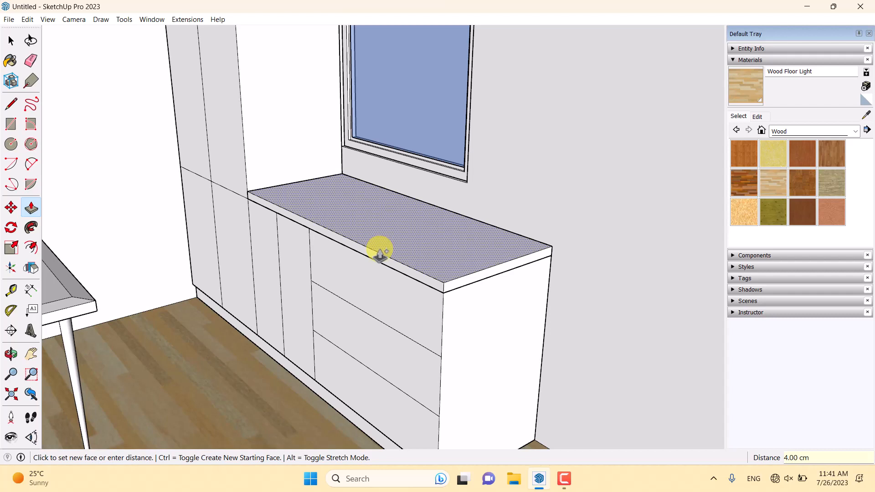
scroll(380, 258, "up", 2)
left_click(380, 266)
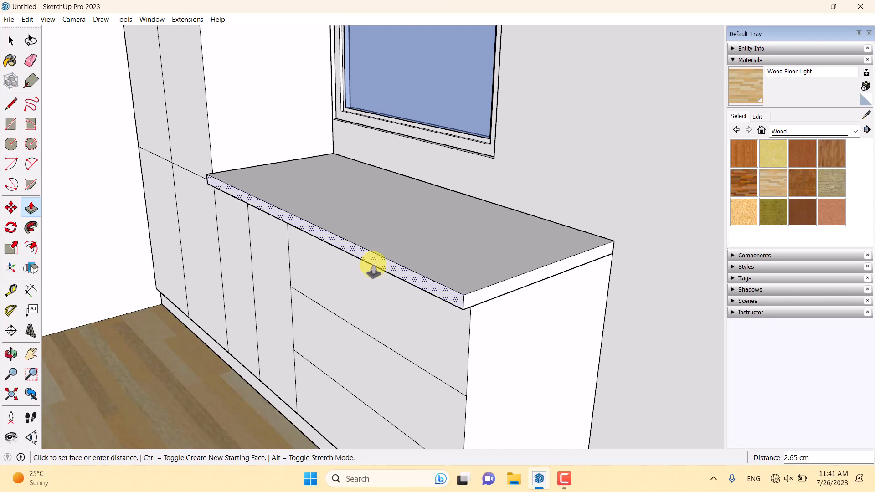
key("space")
Step: Select the entire countertop slab on the low cabinet and make it a group
double_click(385, 248)
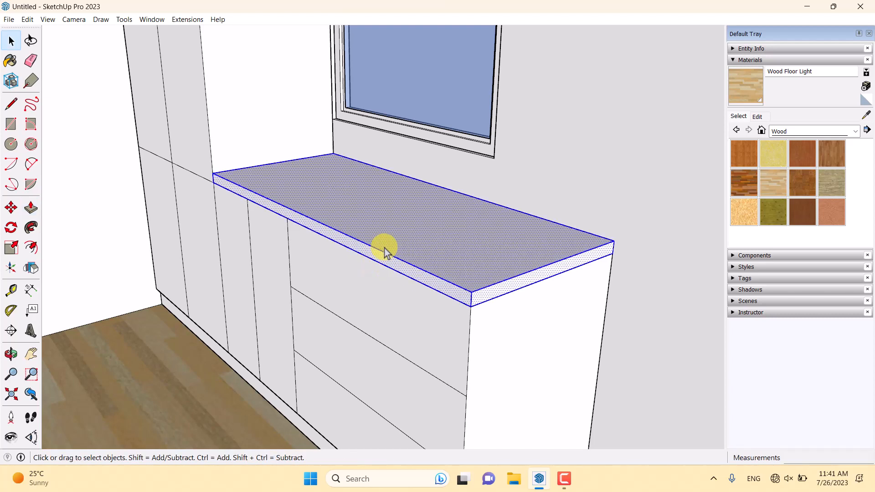
right_click(384, 247)
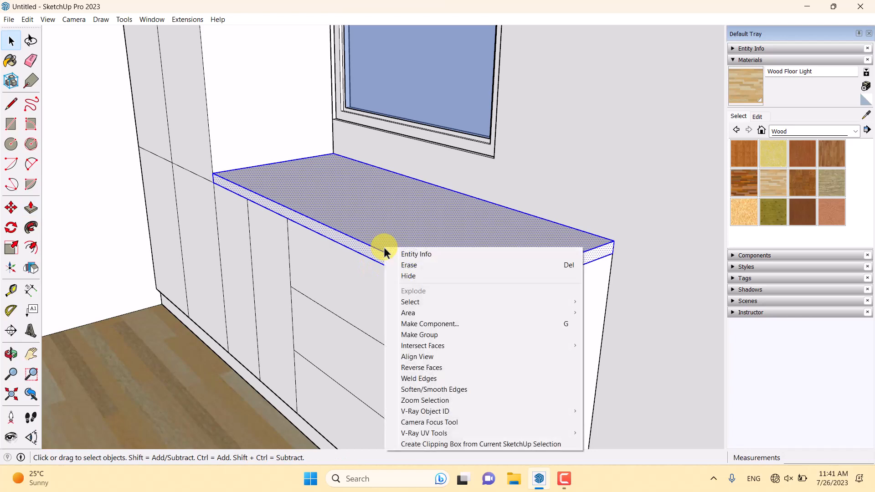
left_click(414, 336)
middle_click_drag(414, 336, 532, 155)
scroll(370, 283, "down", 5)
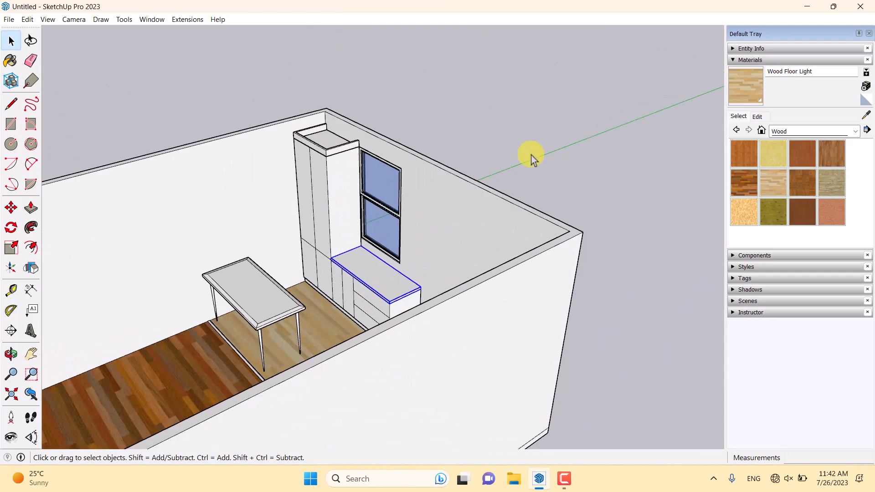
Step: Draw a 45 by 180 cm rectangle over the upper door area beside the side wall on the tall cabinet's front
scroll(276, 284, "up", 8)
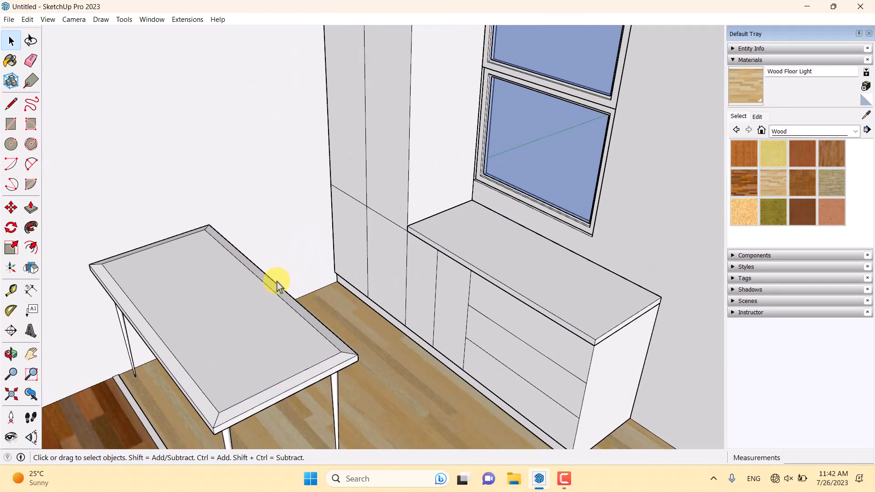
scroll(277, 284, "down", 5)
mouse_move(307, 287)
middle_mouse_down()
mouse_move(534, 309)
mouse_move(498, 345)
mouse_move(375, 325)
mouse_move(279, 268)
mouse_move(317, 280)
middle_mouse_up()
middle_click_drag(256, 236, 293, 322)
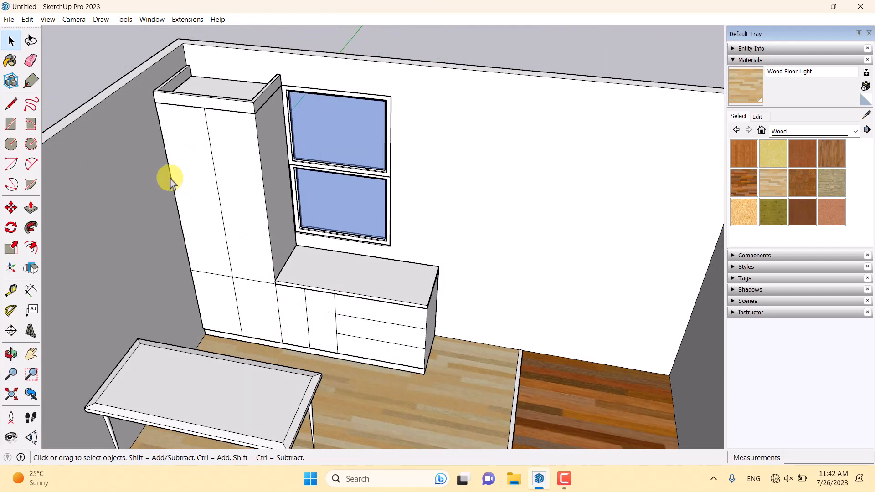
left_click(9, 123)
left_click(155, 102)
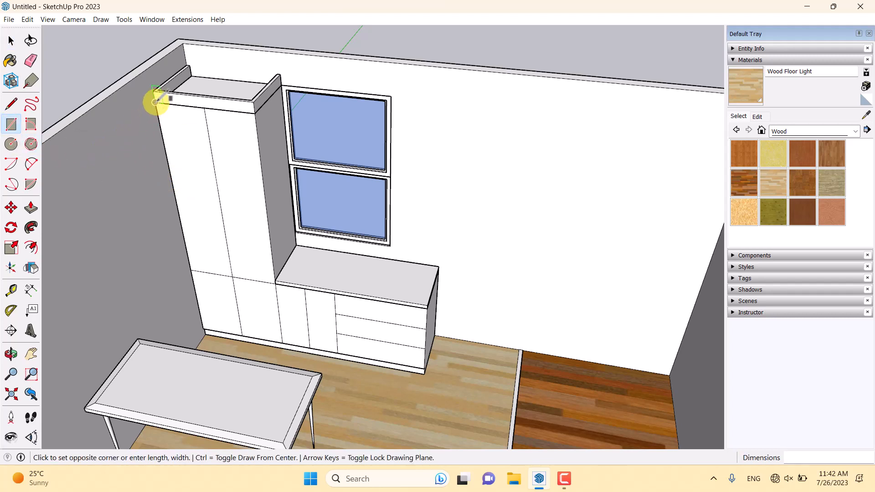
left_click(228, 275)
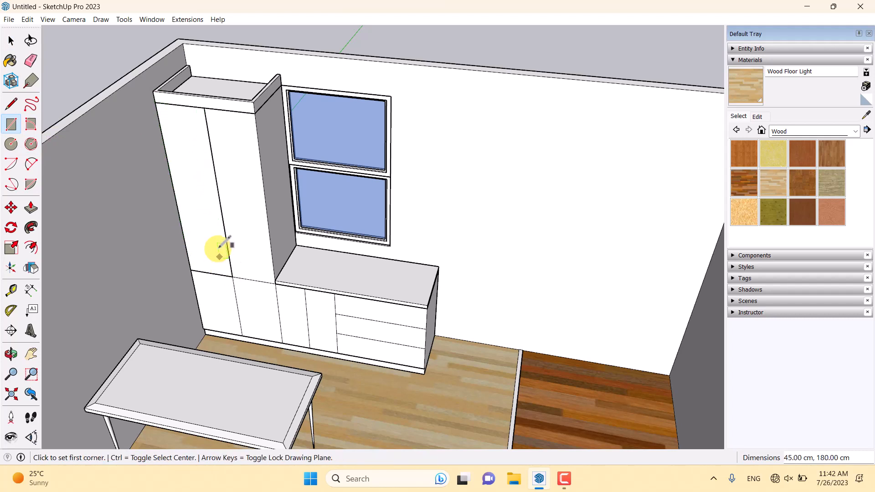
Step: Turn the new door face on the tall cabinet into a component named Door Kitchen
key("space")
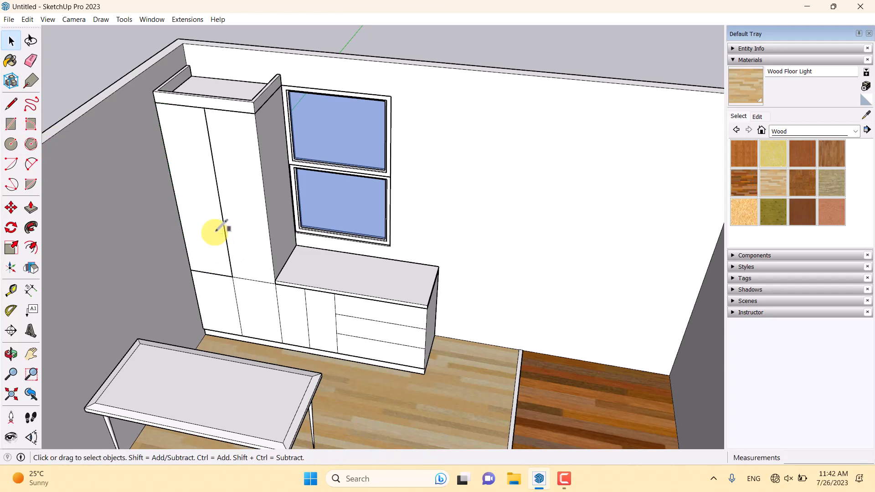
left_click(216, 233)
right_click(216, 234)
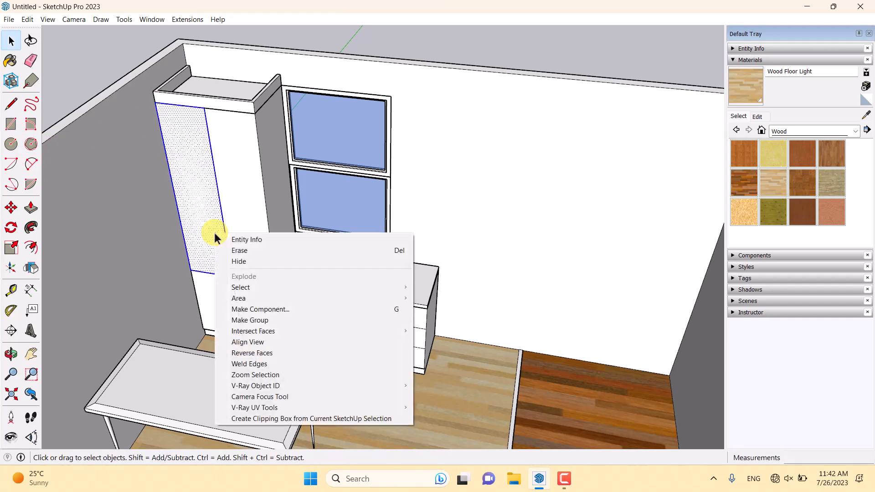
left_click(263, 307)
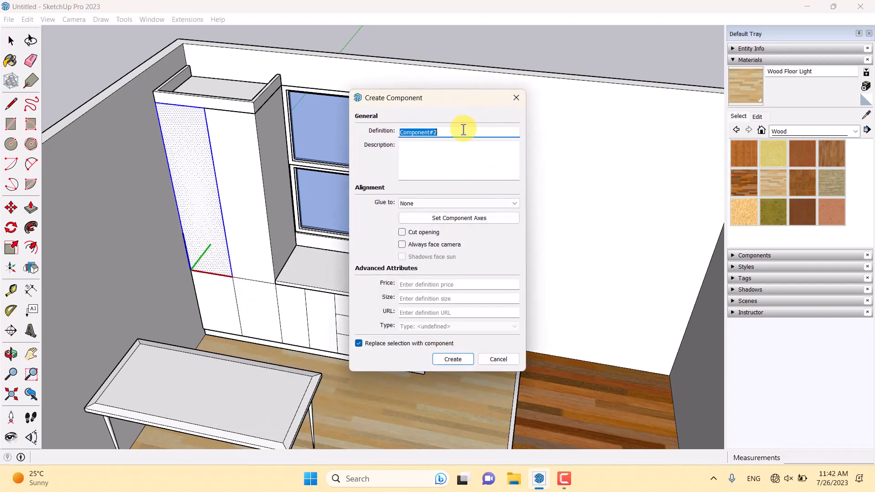
key("Caps_Lock")
type("Door Kitchen")
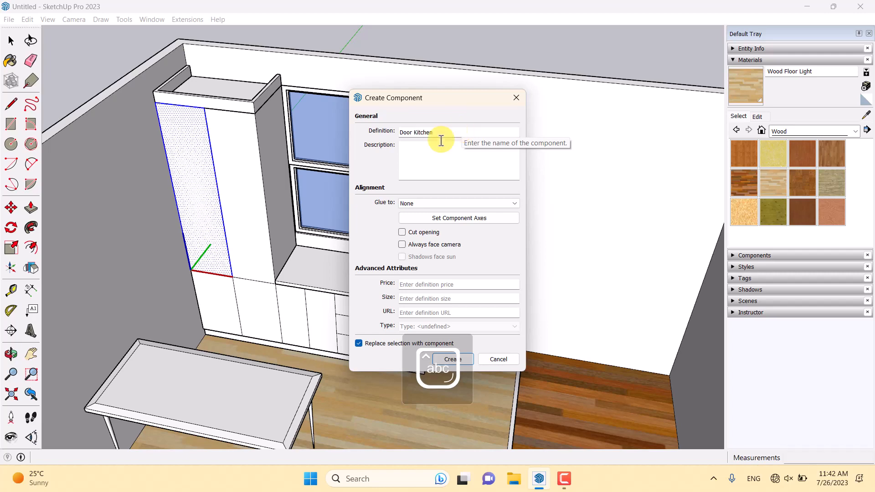
left_click(455, 358)
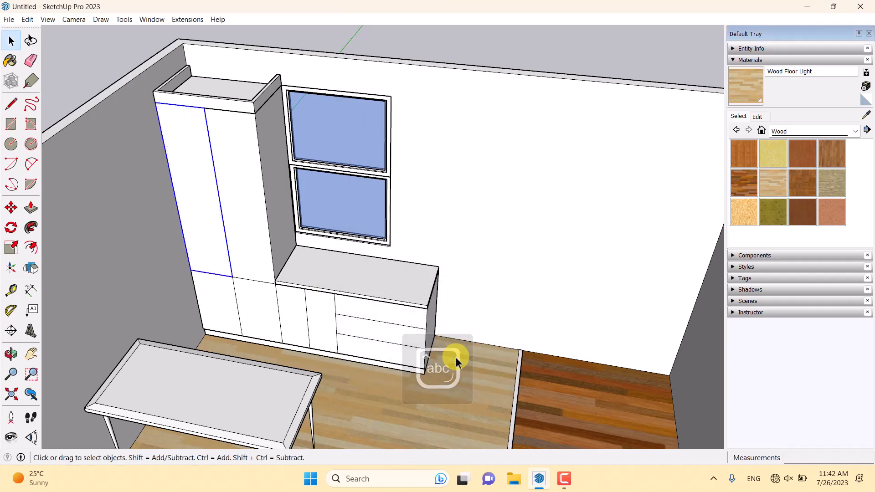
Step: Copy the door component 45 cm sideways onto the adjacent upper door area of the tall cabinet
scroll(212, 269, "up", 3)
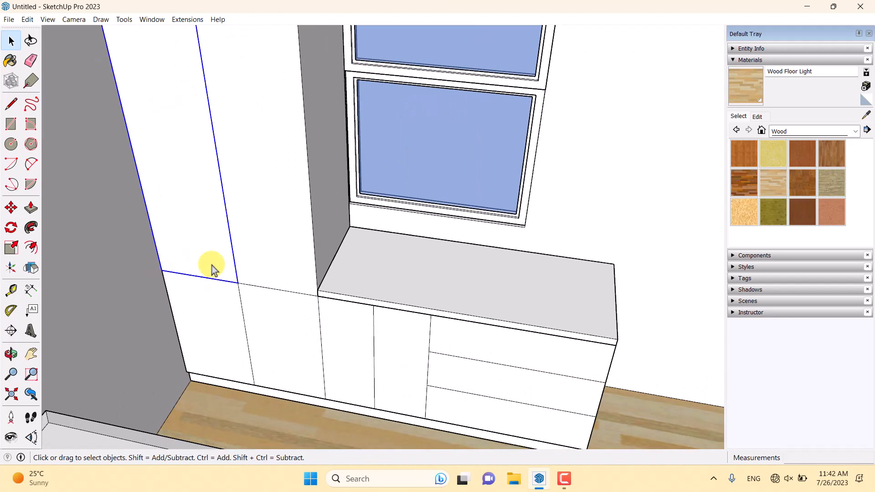
left_click(14, 212)
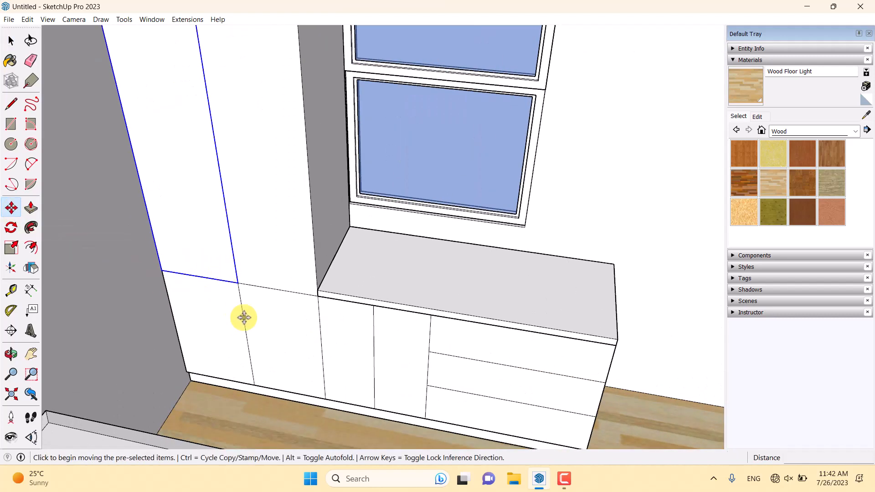
key("ctrl")
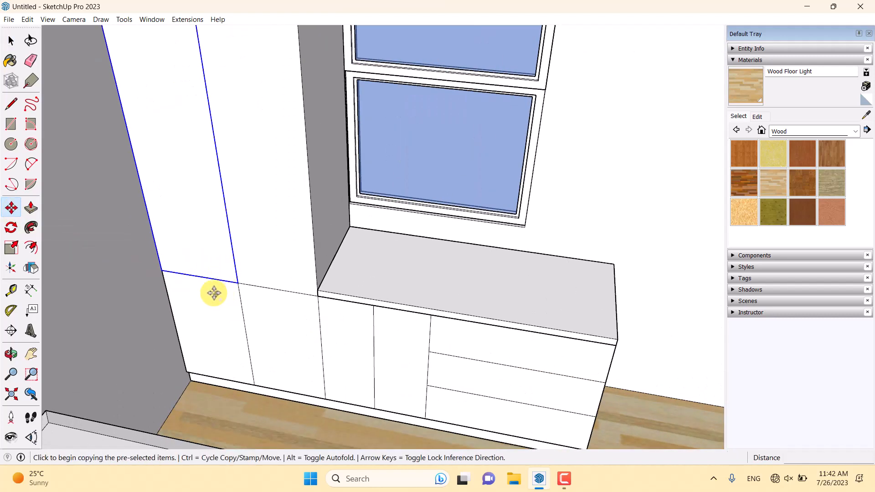
left_click(164, 273)
left_click(250, 289)
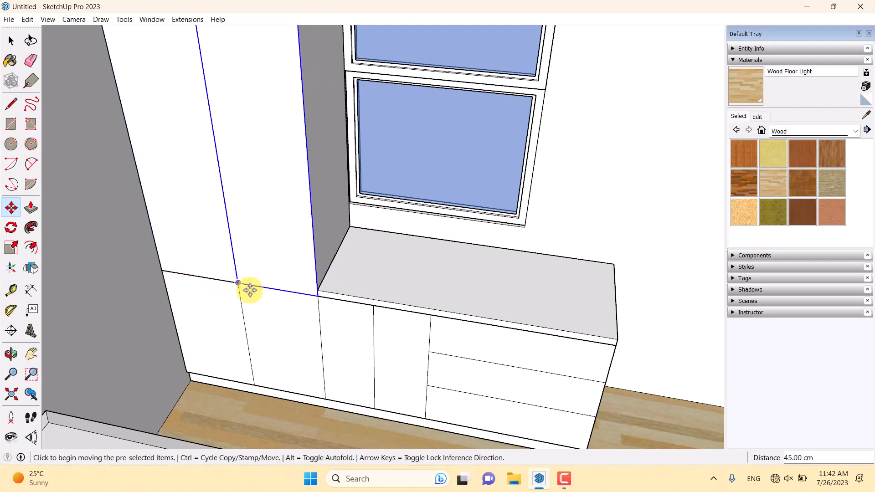
Step: Copy both upper doors 80 cm straight down so their lower edges meet the top of the cabinet's plinth
scroll(307, 321, "down", 5)
key("space")
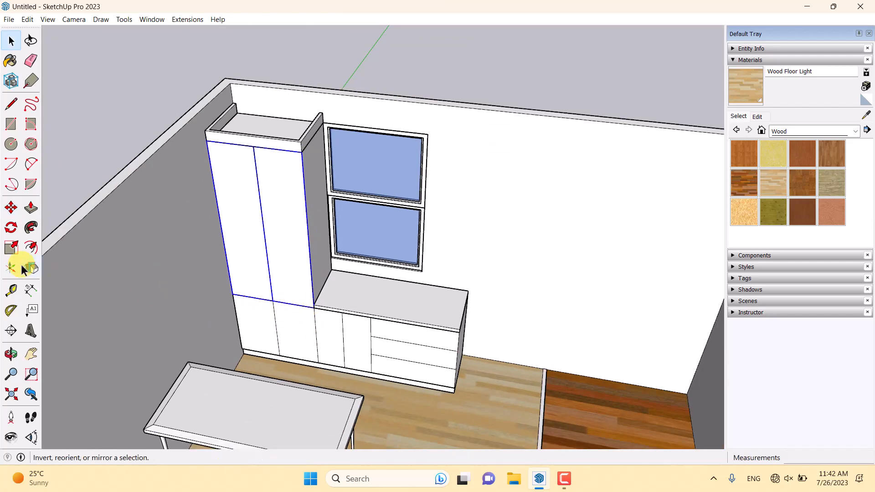
left_click(11, 207)
scroll(155, 287, "up", 2)
key("ctrl")
left_click(274, 297)
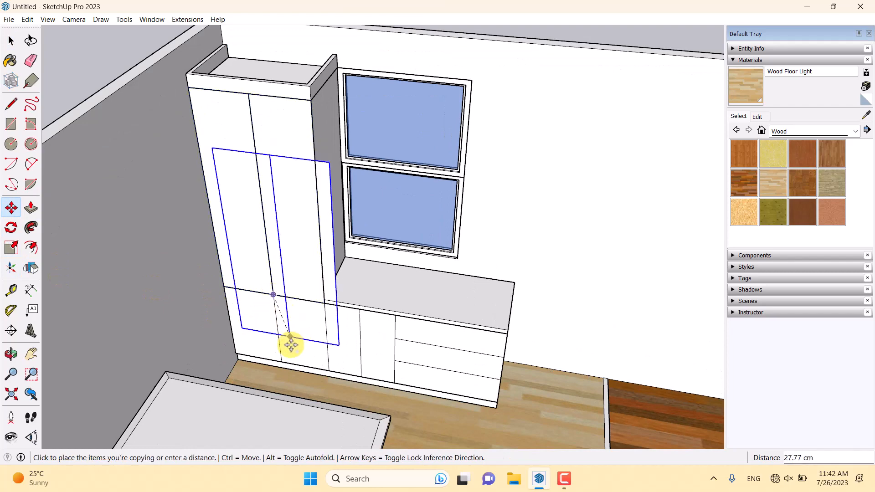
left_click(279, 362)
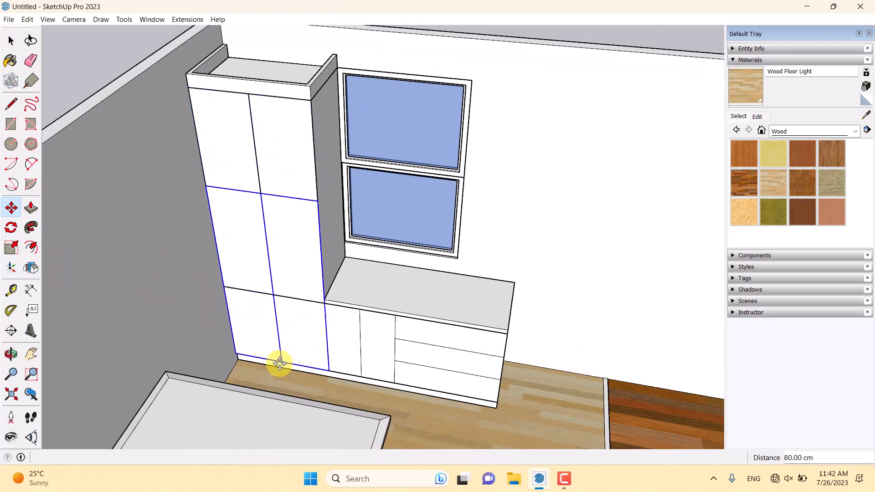
Step: Scale the two copied doors down in height to fit the lower door areas of the tall cabinet
left_click(11, 249)
left_click(261, 193)
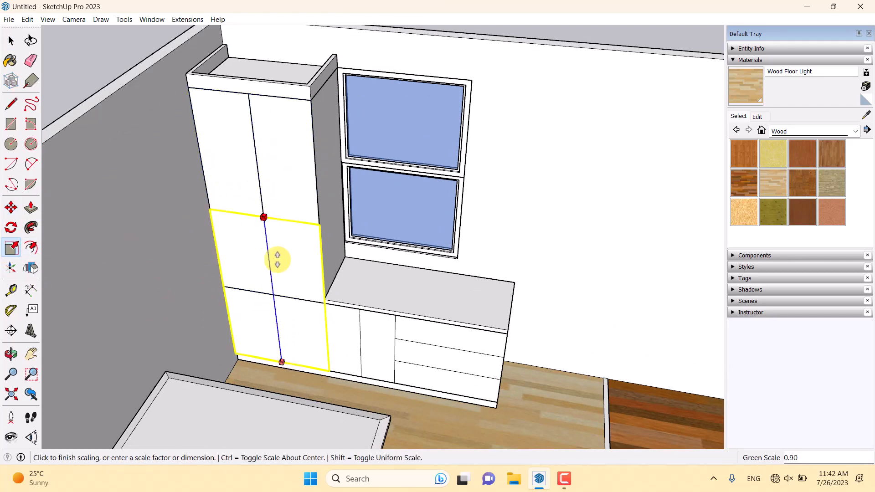
left_click(289, 300)
scroll(400, 377, "up", 3)
key("space")
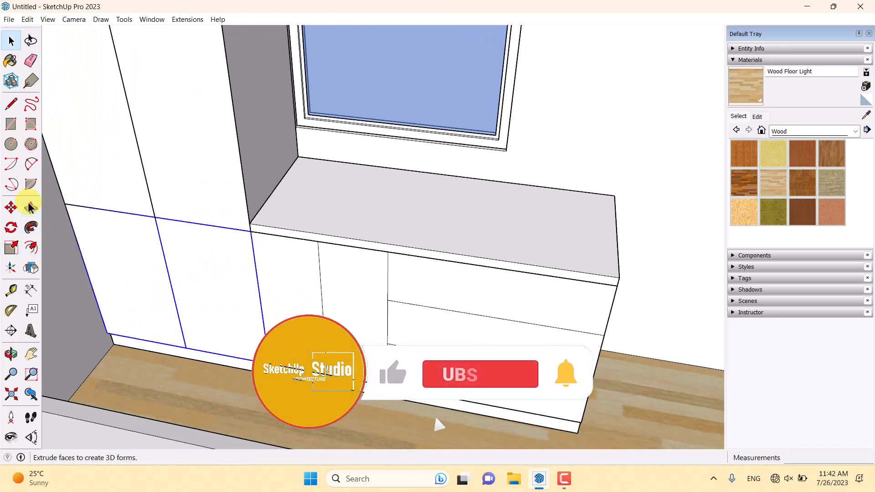
Step: Copy the two lower doors sideways onto the low cabinet, starting at its corner beside the tall cabinet
left_click(11, 207)
key("ctrl")
left_click(64, 204)
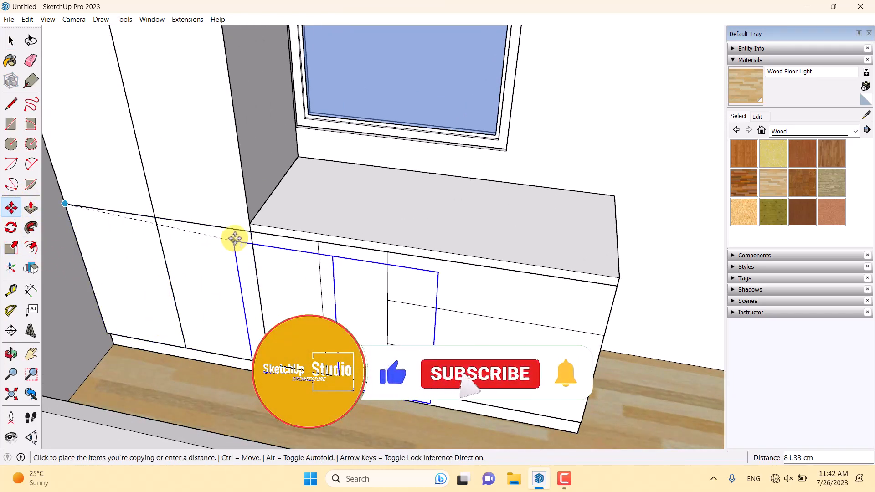
left_click(249, 232)
Step: Scale the copied pair of doors in width so they end where the low cabinet's drawers begin
left_click(11, 249)
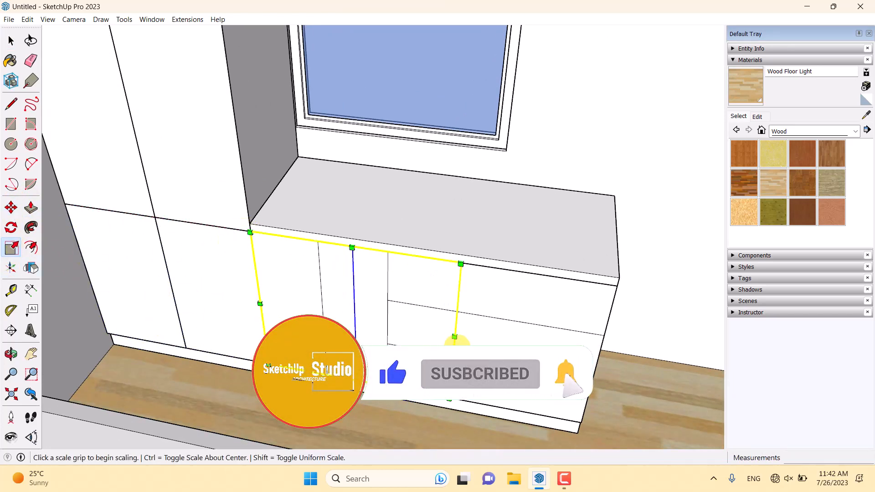
left_click(454, 337)
left_click(388, 276)
scroll(292, 320, "down", 2)
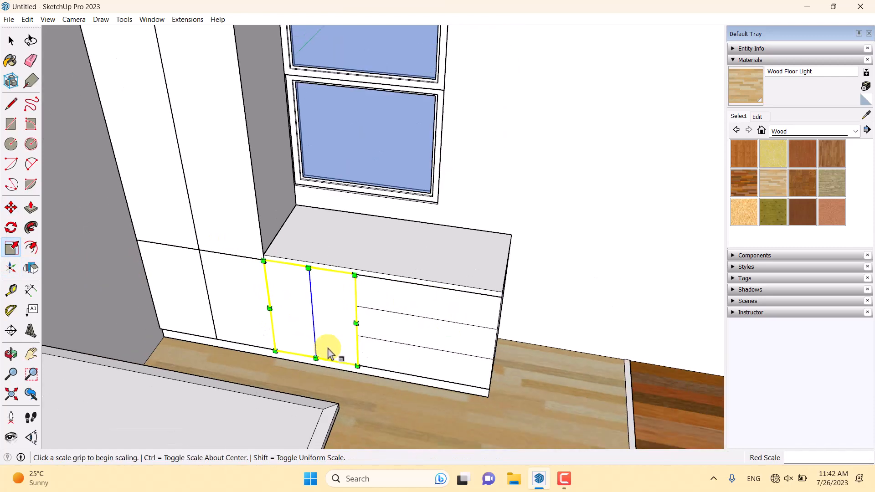
middle_click_drag(330, 353, 287, 354)
key("space")
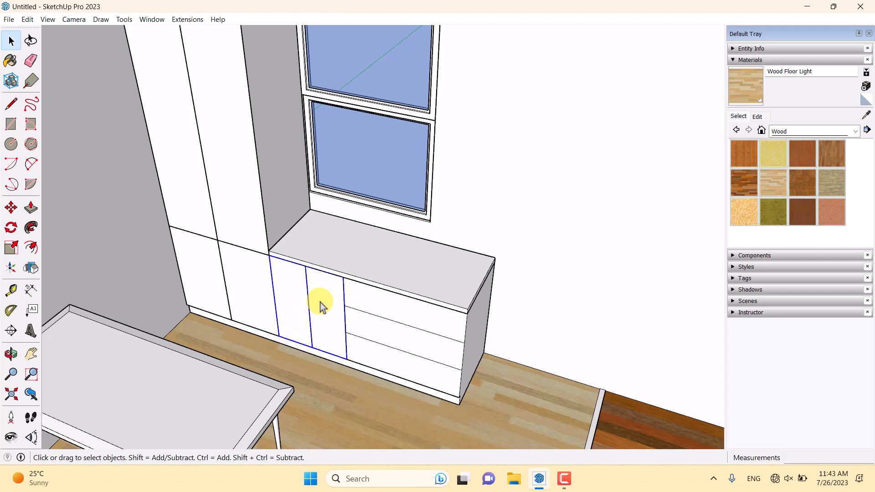
Step: Select both upper doors of the tall cabinet and scale their bottom edge up to the countertop's top level
scroll(320, 306, "up", 3)
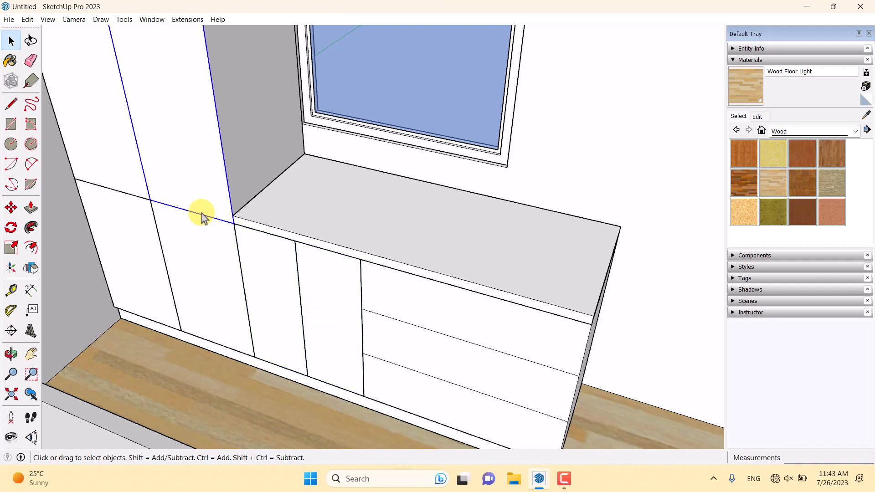
scroll(320, 347, "down", 3)
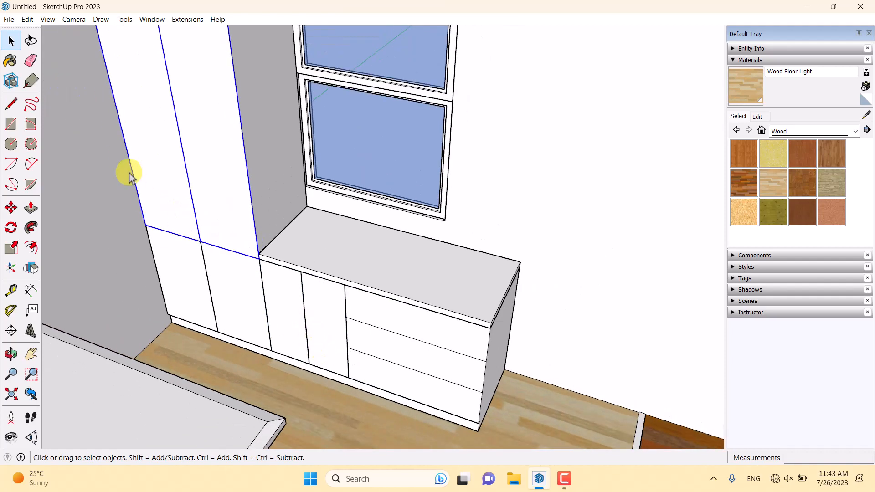
scroll(341, 322, "up", 2)
scroll(307, 269, "down", 2)
scroll(132, 299, "up", 4)
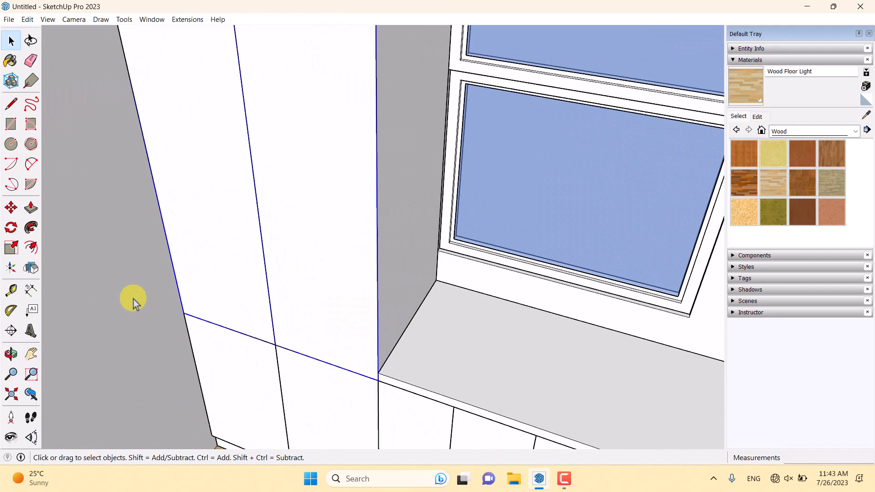
left_click(11, 249)
left_click(276, 345)
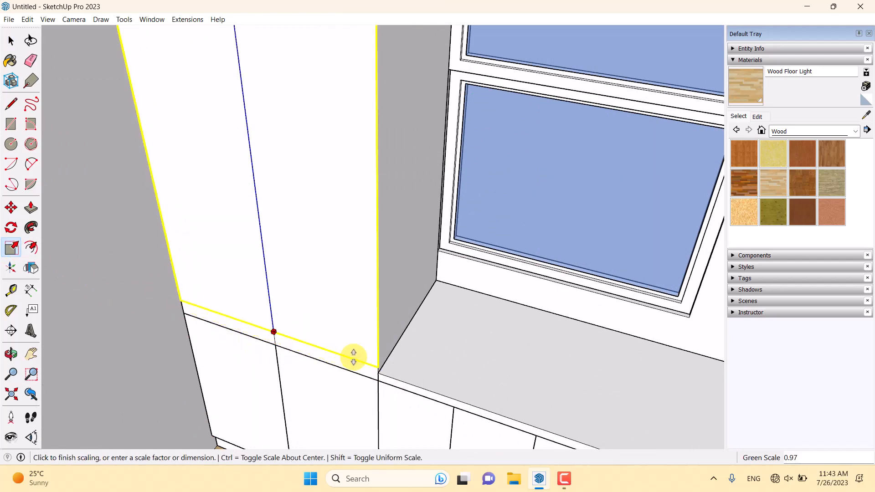
left_click(404, 381)
scroll(250, 294, "down", 3)
key("space")
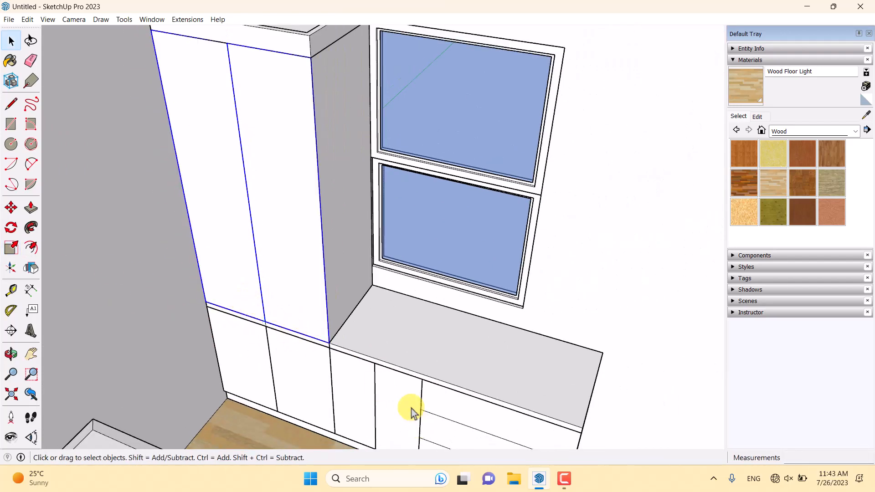
Step: Open the low cabinet's door component next to the drawers for editing and extrude its front face 1.6 cm
double_click(411, 409)
scroll(411, 409, "up", 3)
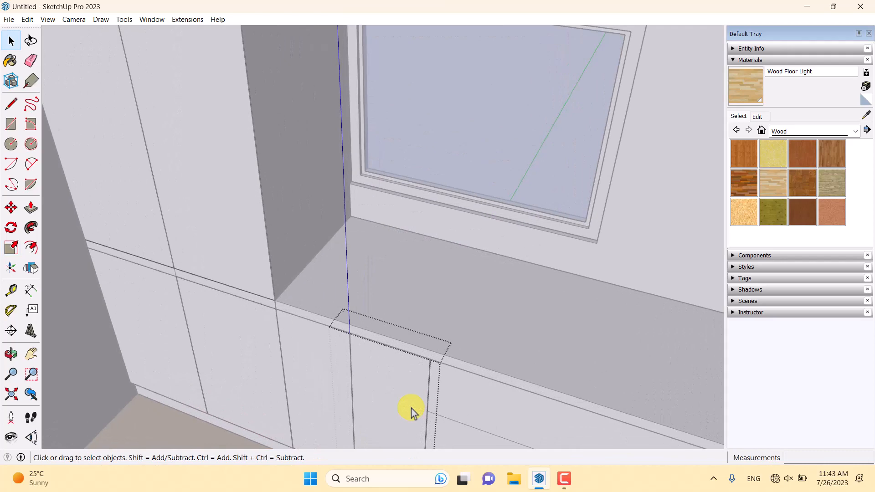
left_click(30, 209)
scroll(214, 274, "up", 1)
scroll(360, 372, "up", 4)
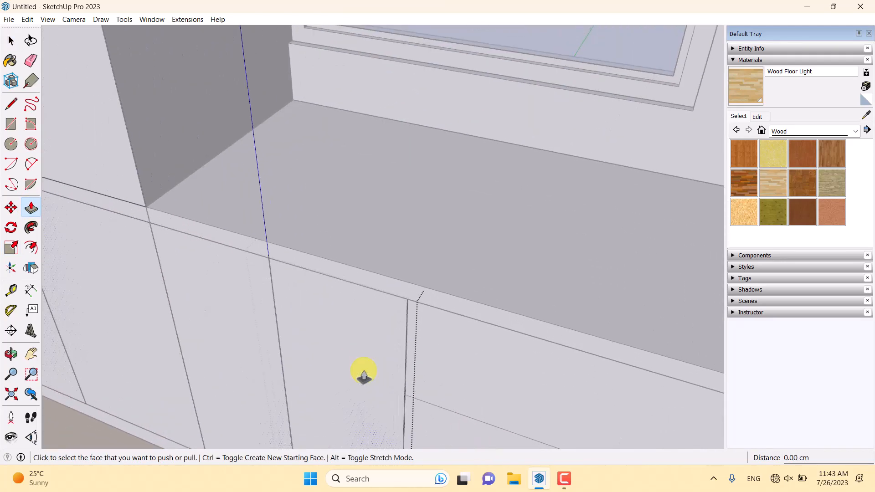
left_click(363, 376)
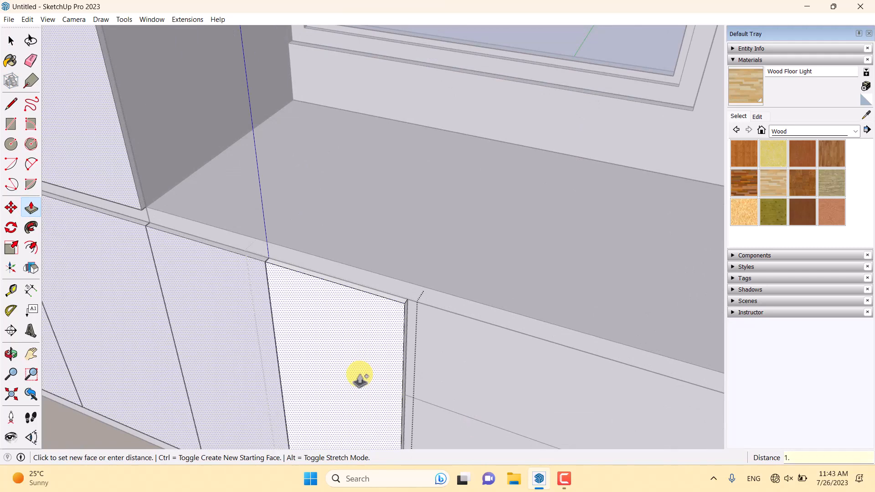
key("Return")
Step: Push the two vertical side faces of the door panel inward 0.2 cm each to form gaps between the doors
scroll(360, 373, "down", 3)
middle_click_drag(359, 326, 436, 345)
scroll(424, 335, "up", 4)
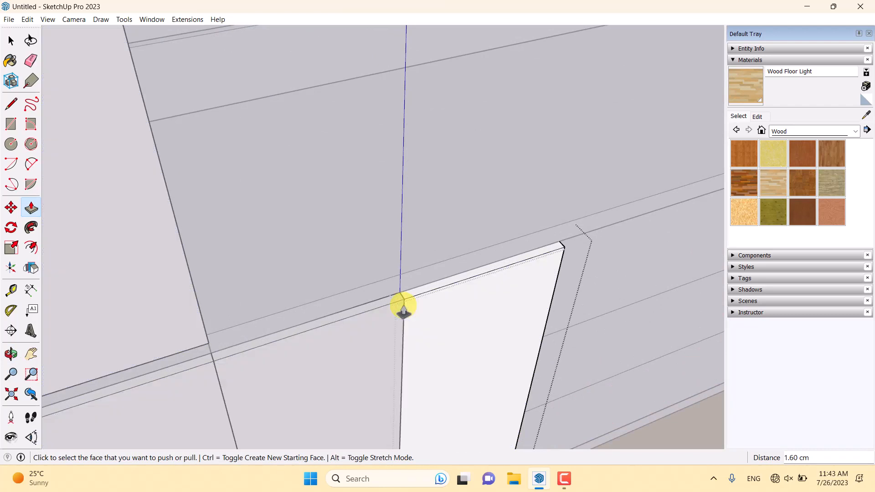
left_click(404, 310)
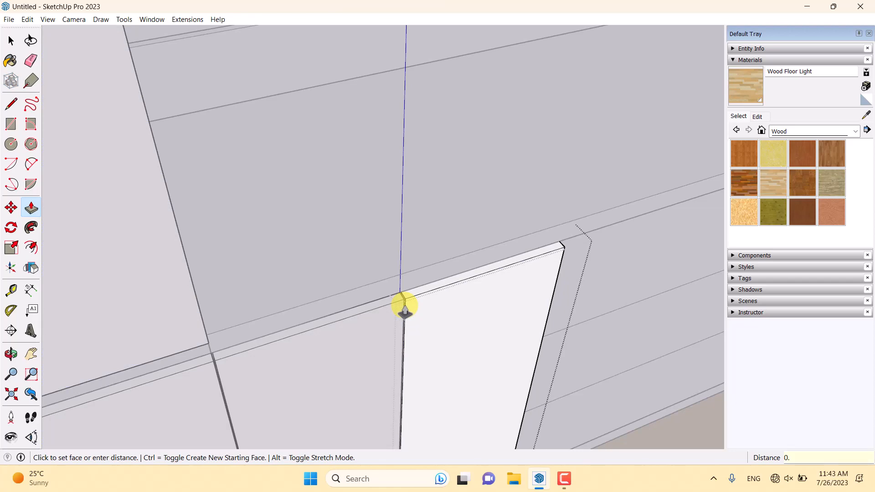
left_click(491, 334)
middle_click_drag(490, 334, 457, 419)
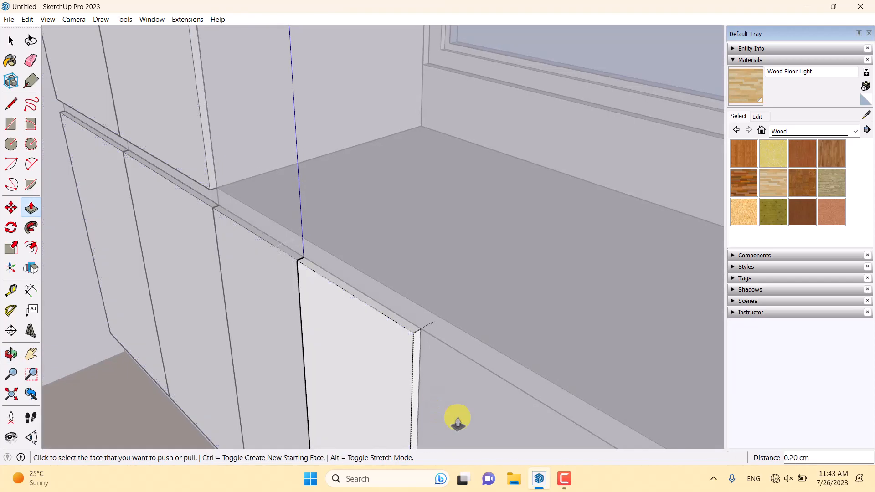
scroll(457, 418, "up", 2)
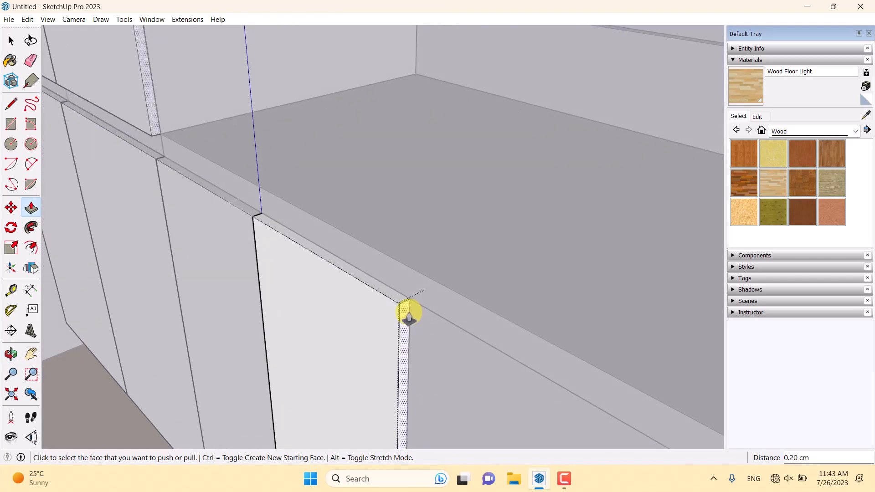
left_click(409, 316)
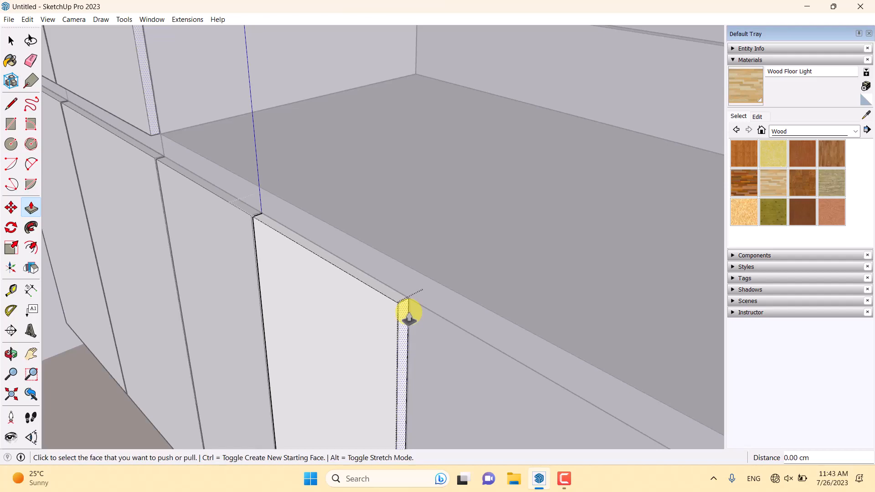
Step: Check the gaps between the cabinet doors from several distances and leave the door component
scroll(409, 317, "down", 3)
middle_click_drag(409, 316, 319, 326)
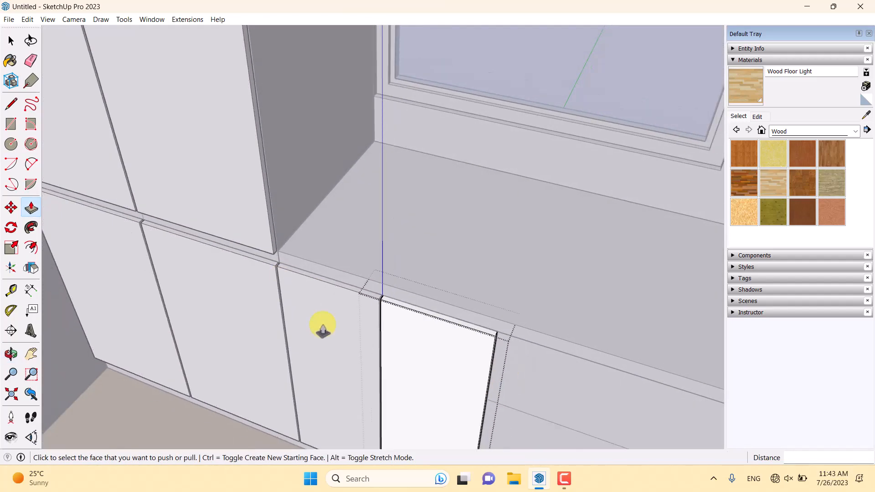
scroll(422, 382, "up", 2)
scroll(422, 382, "down", 3)
middle_click_drag(421, 382, 451, 336)
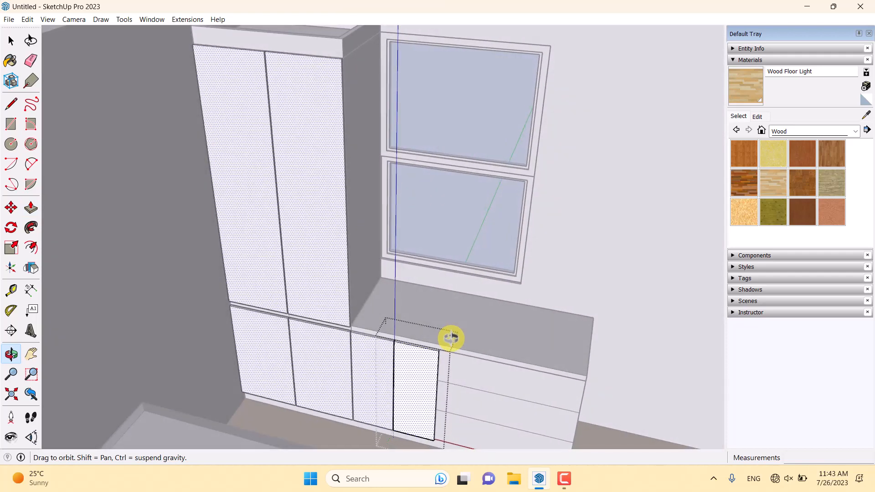
scroll(343, 319, "down", 3)
key("space")
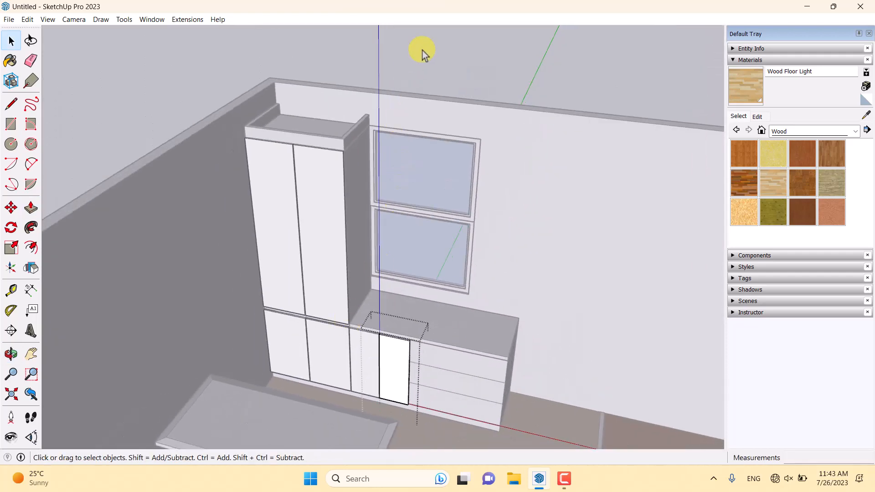
scroll(367, 347, "up", 5)
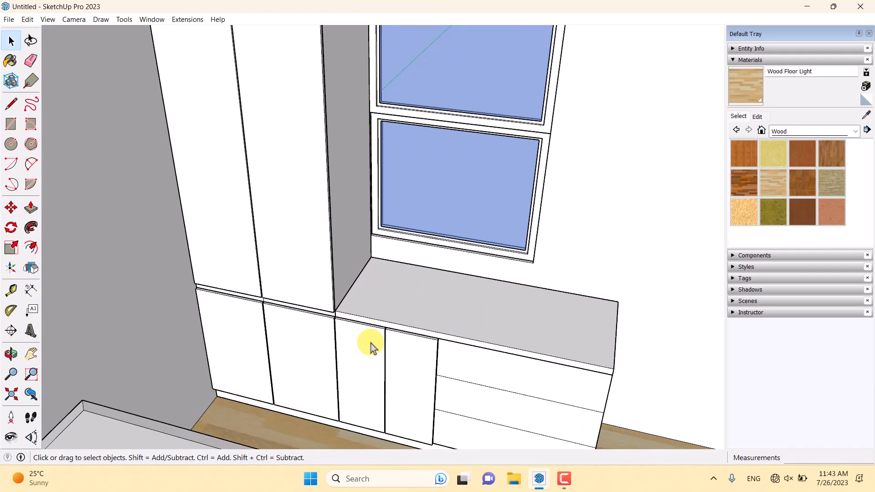
Step: Open the countertop for editing and extrude its front edge face 1.6 cm outward
double_click(340, 283)
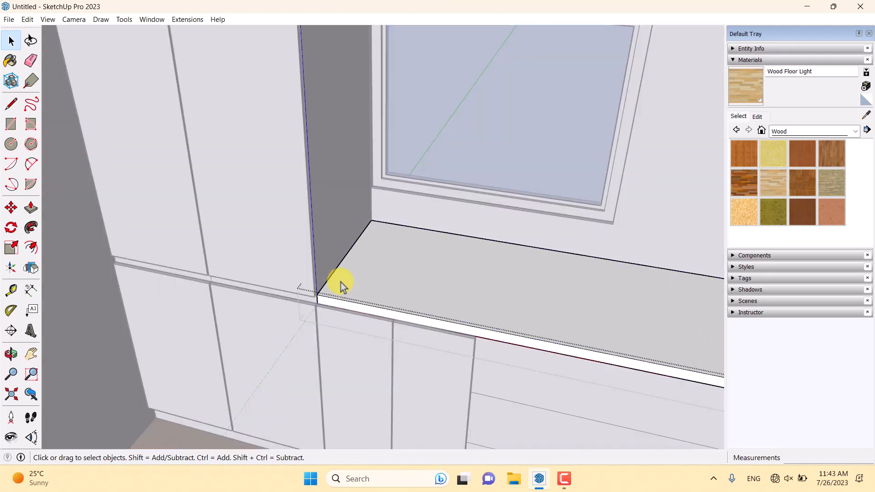
left_click(29, 209)
left_click(341, 308)
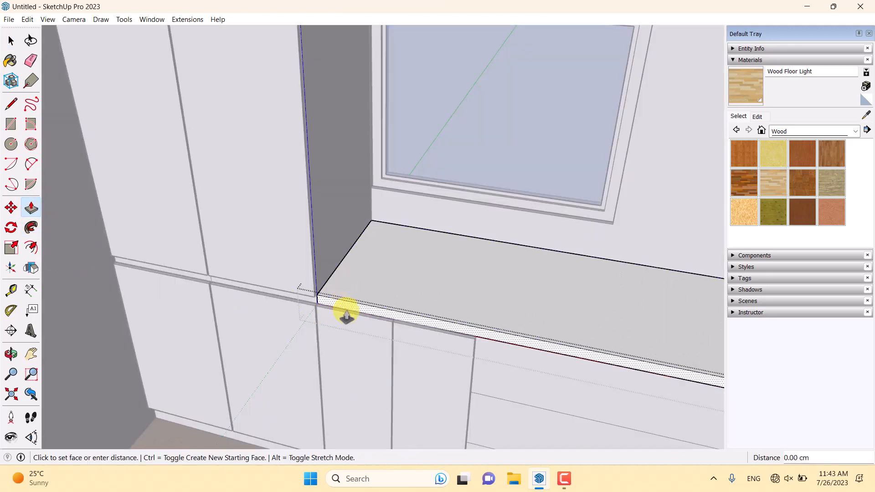
left_click(372, 350)
Step: Draw a 4 cm vertical line on the countertop's end beside the tall cabinet to separate the end face of the front strip
middle_click_drag(443, 371, 342, 318)
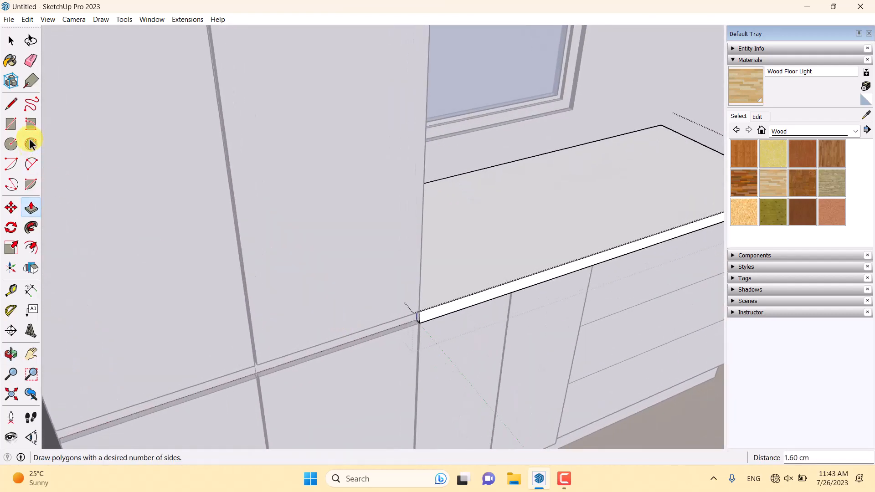
left_click(11, 104)
scroll(431, 320, "up", 5)
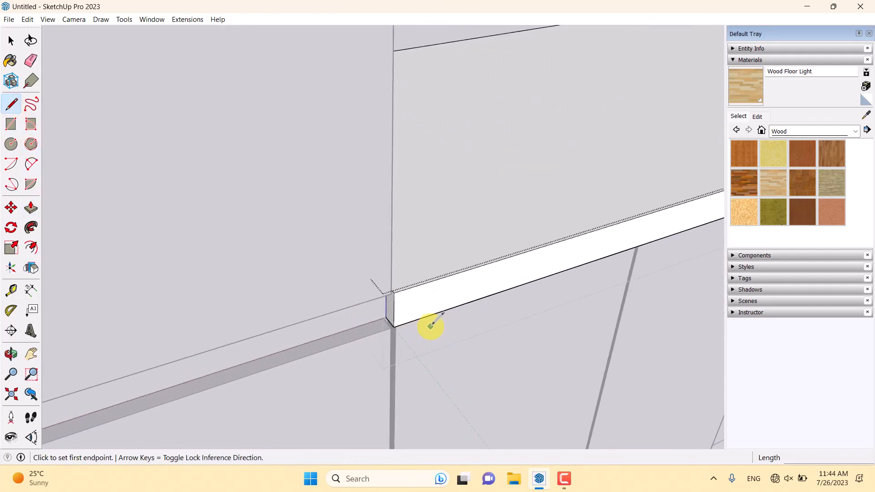
middle_click_drag(433, 328, 581, 137)
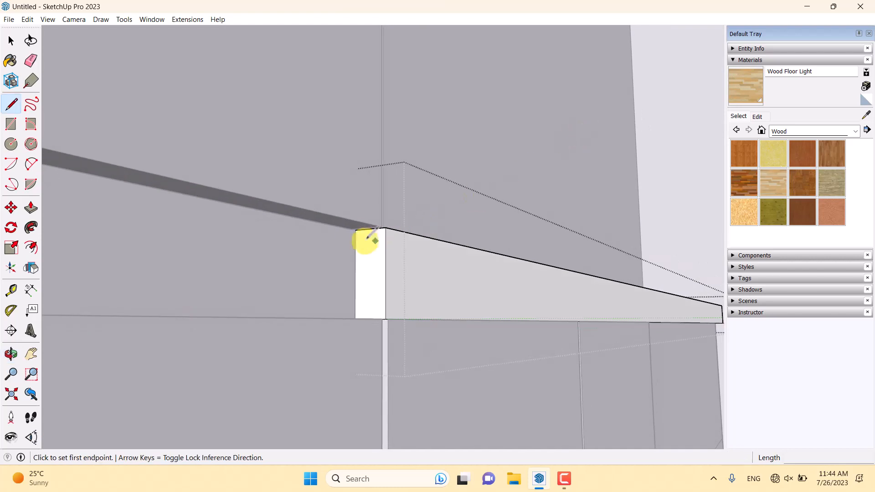
left_click(358, 231)
middle_click_drag(357, 232, 356, 331)
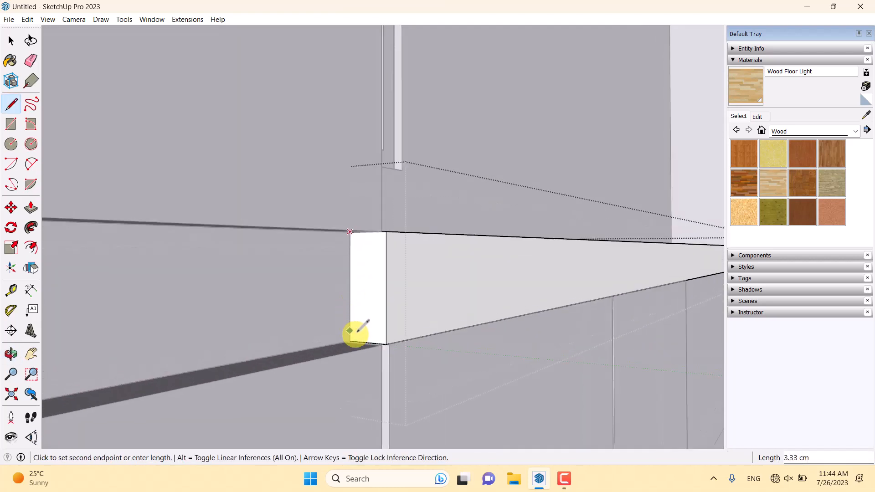
left_click(350, 341)
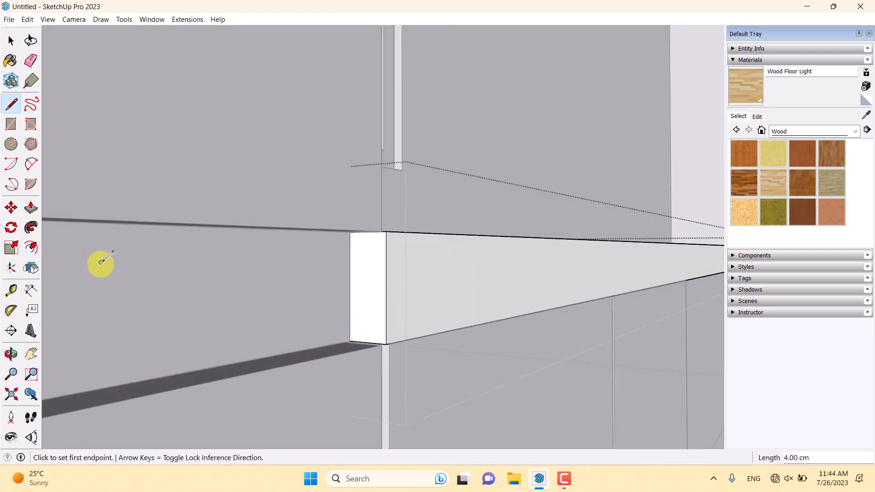
Step: Extrude the strip's end face 90 cm along the front of the tall cabinet to its outer side
left_click(30, 208)
left_click(367, 287)
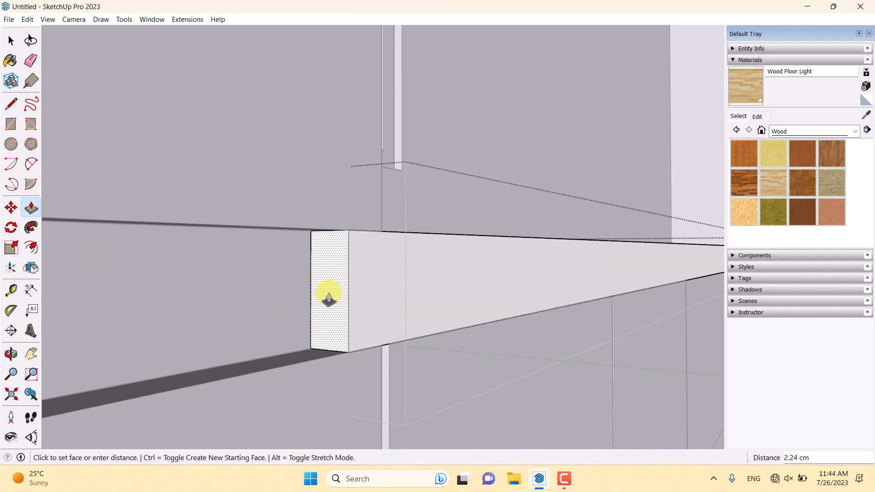
middle_click_drag(315, 299, 285, 345)
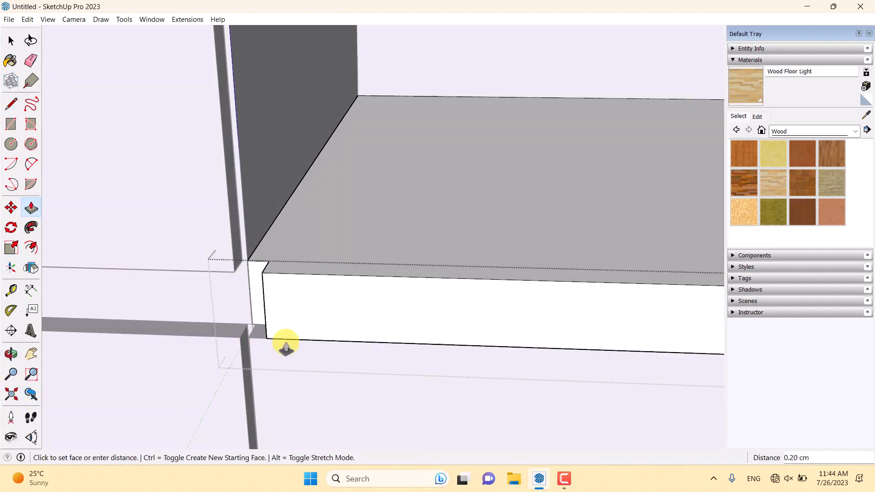
middle_click_drag(374, 322, 347, 369)
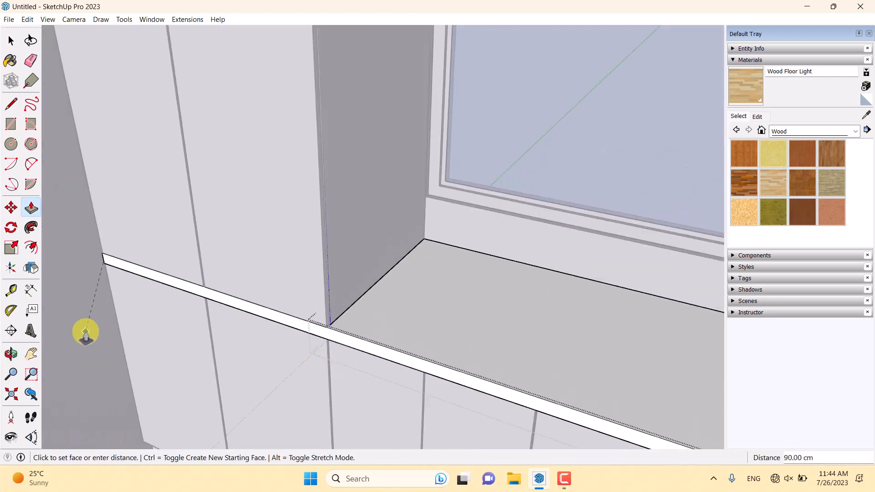
left_click(85, 333)
Step: Extrude the countertop's long front face another 1.6 cm so it overhangs the doors, and close the countertop
scroll(172, 381, "down", 8)
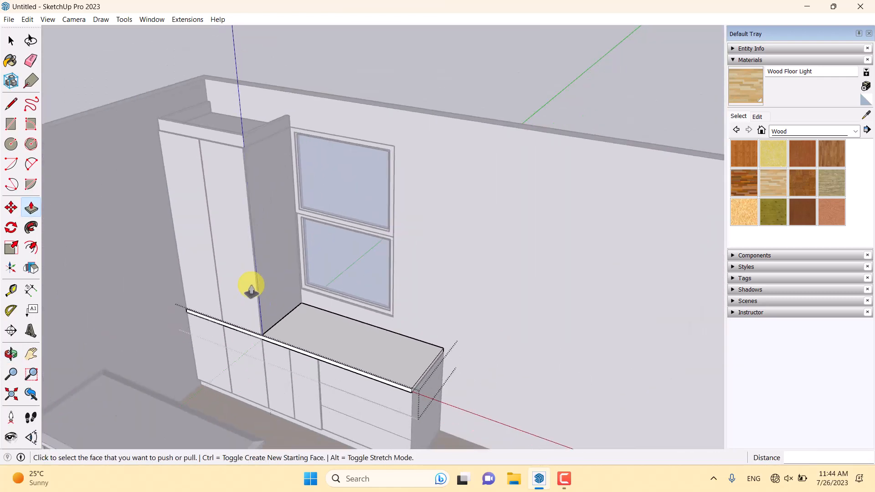
scroll(358, 398, "up", 5)
middle_click_drag(357, 398, 274, 301)
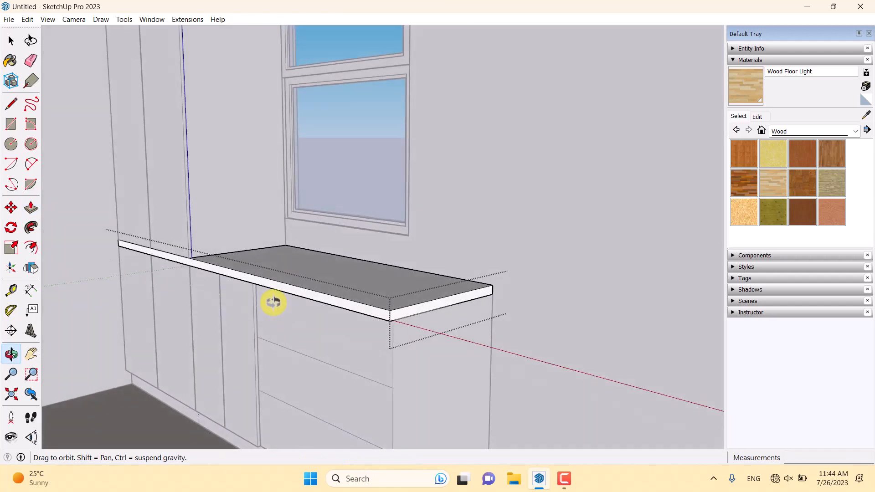
scroll(242, 279, "up", 3)
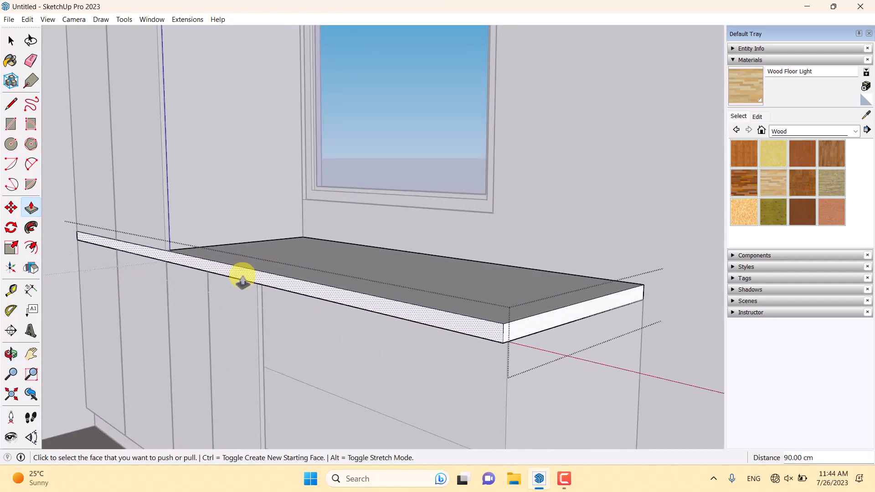
left_click(242, 279)
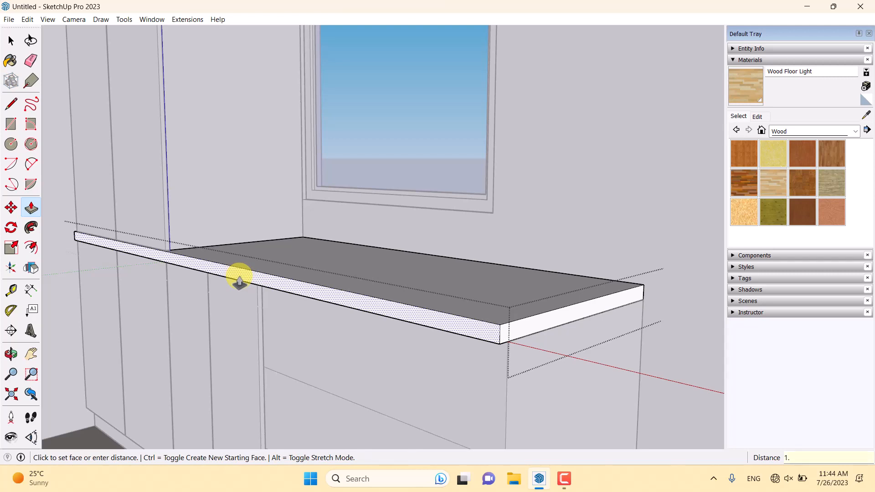
key("Return")
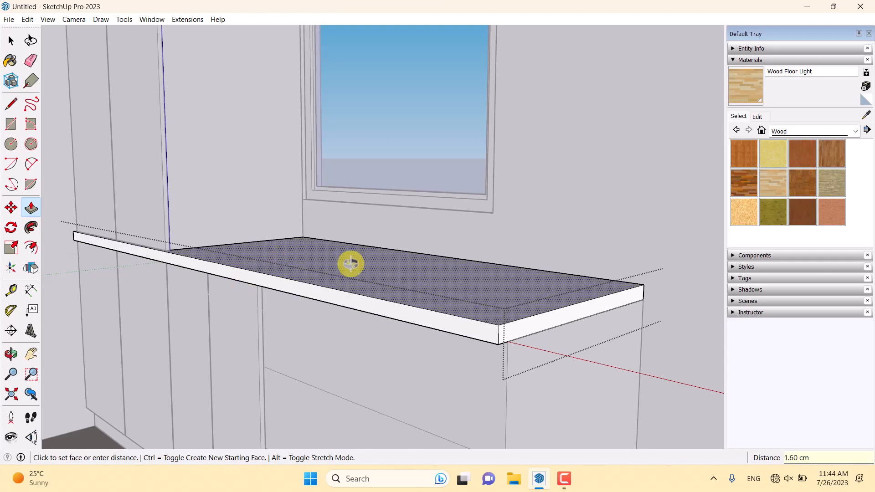
middle_click_drag(347, 261, 371, 404)
key("space")
scroll(365, 285, "down", 10)
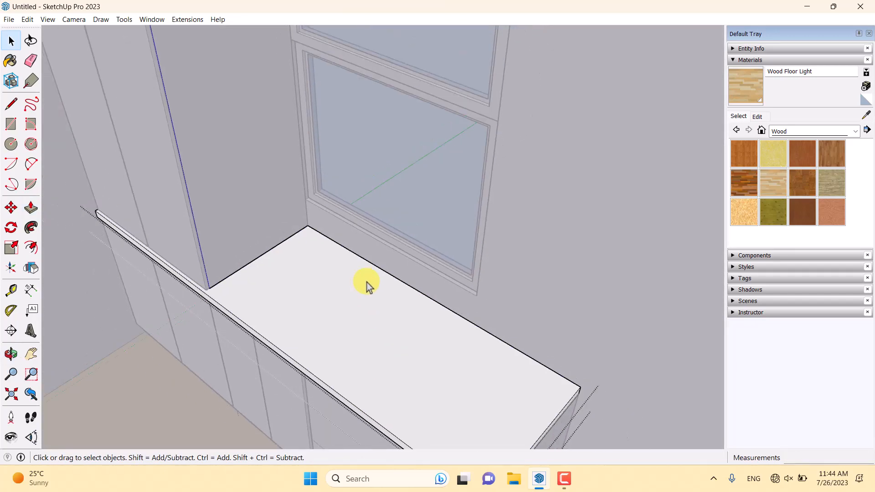
Step: Draw a U-shaped handle path on the door next to the drawers: 2.4 cm out, 18 cm down and 2.4 cm back to the door
scroll(302, 341, "up", 4)
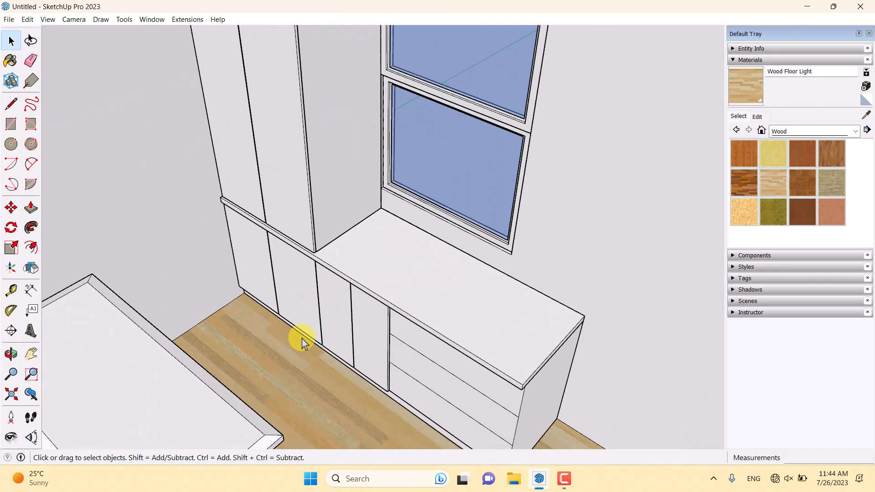
scroll(332, 316, "down", 3)
middle_click_drag(336, 318, 397, 340)
scroll(397, 340, "up", 3)
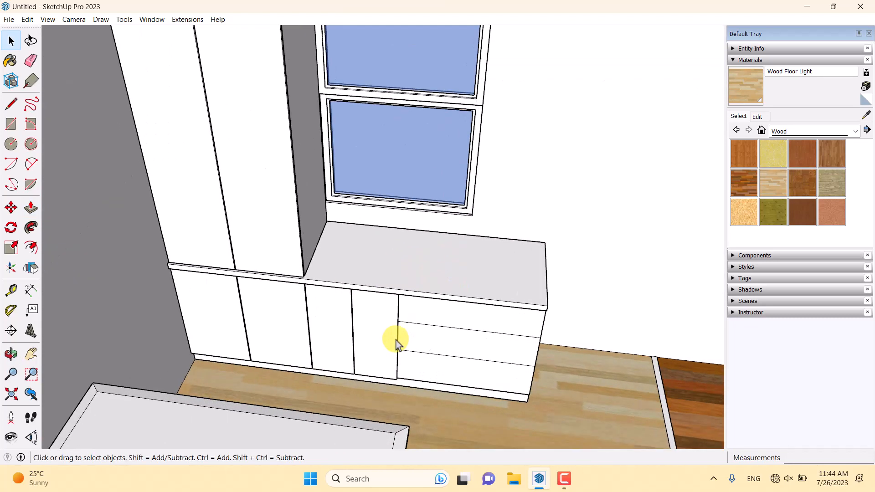
scroll(349, 324, "up", 2)
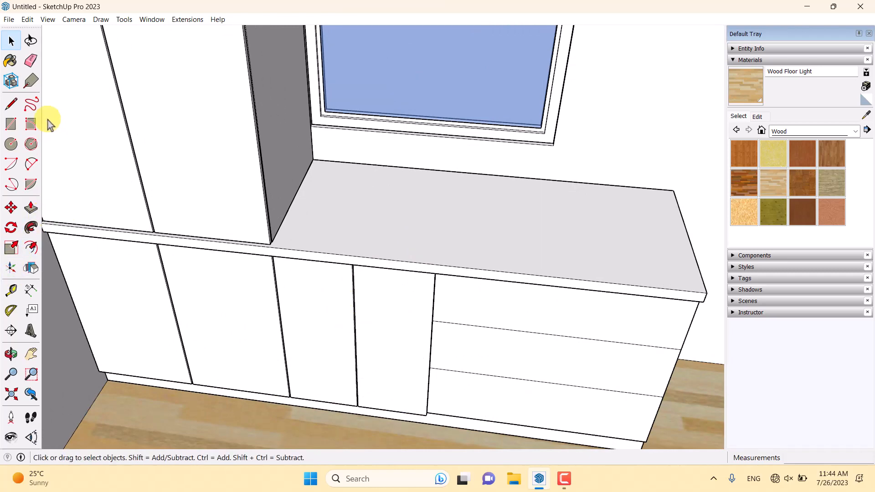
left_click(12, 104)
scroll(381, 297, "up", 3)
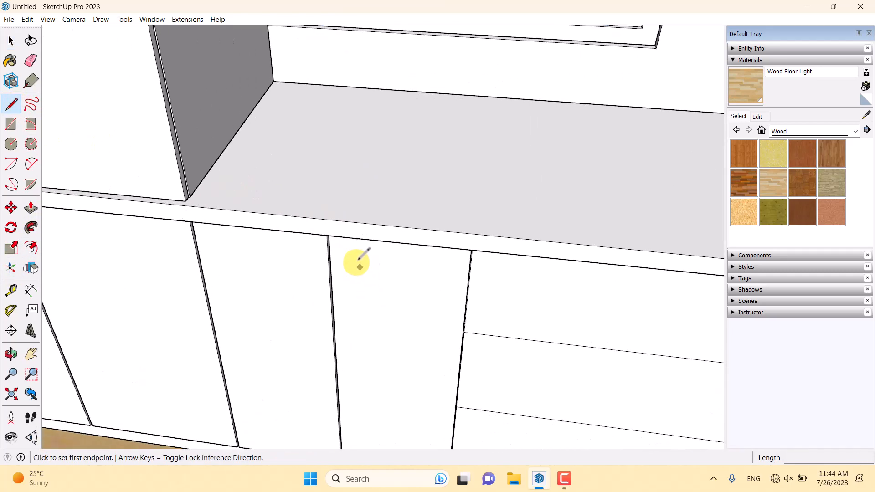
left_click(338, 244)
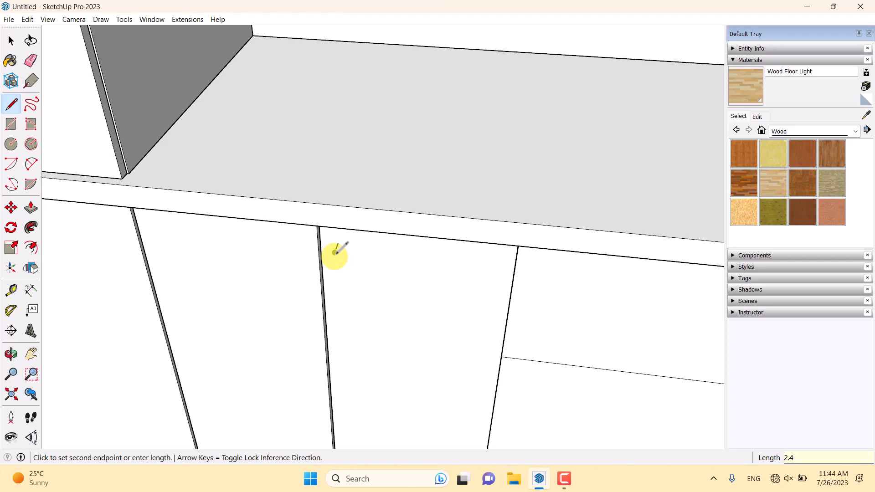
key("Return")
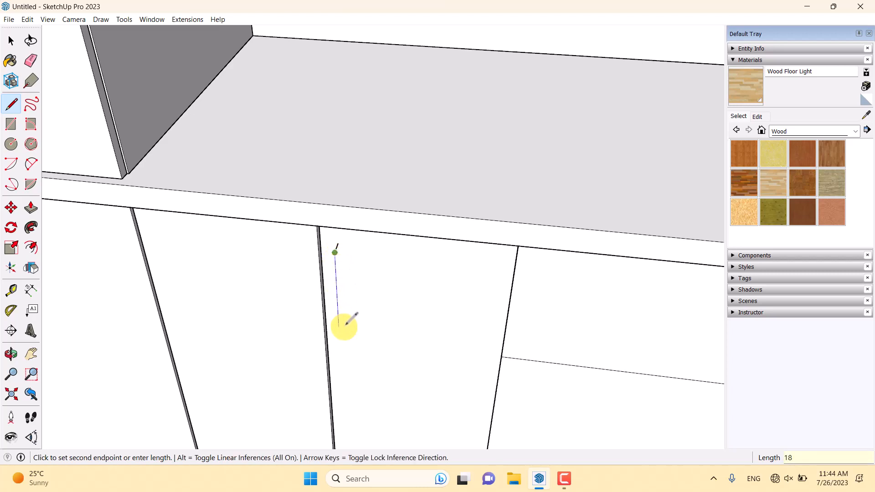
key("Return")
scroll(346, 325, "up", 2)
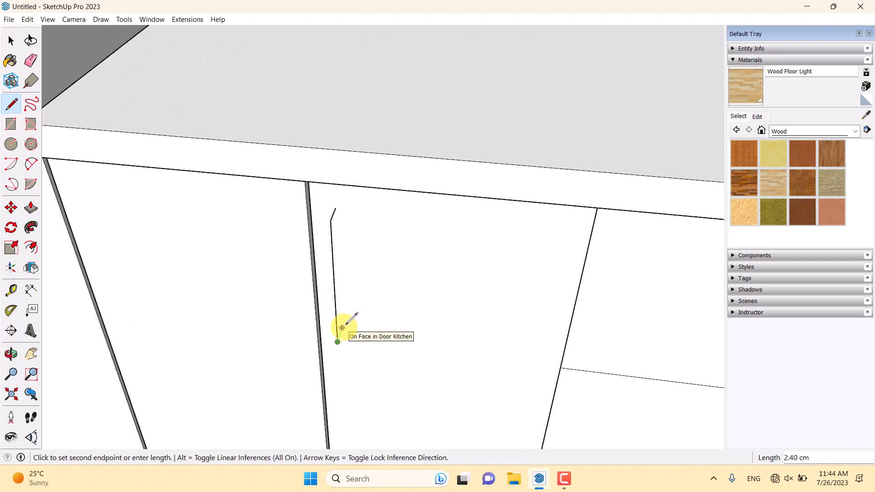
left_click(344, 327)
Step: Select the lines of the handle path and make them a component
key("space")
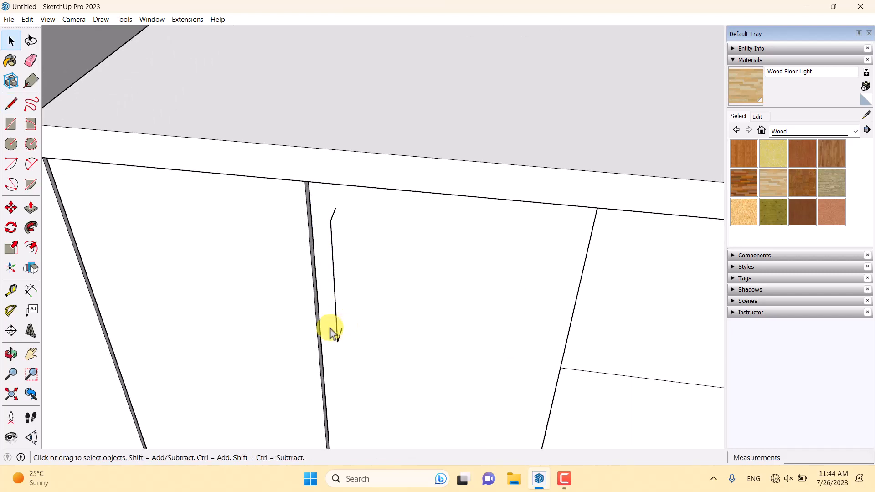
right_click(333, 214)
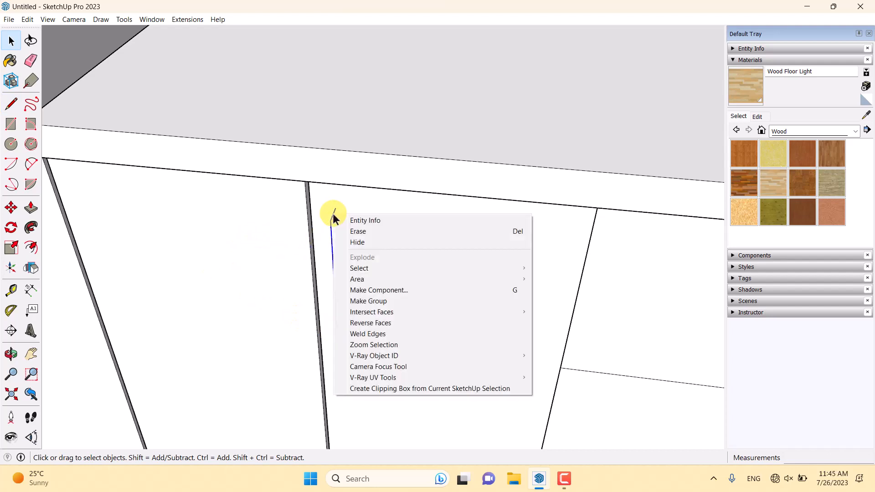
left_click(371, 289)
left_click(452, 359)
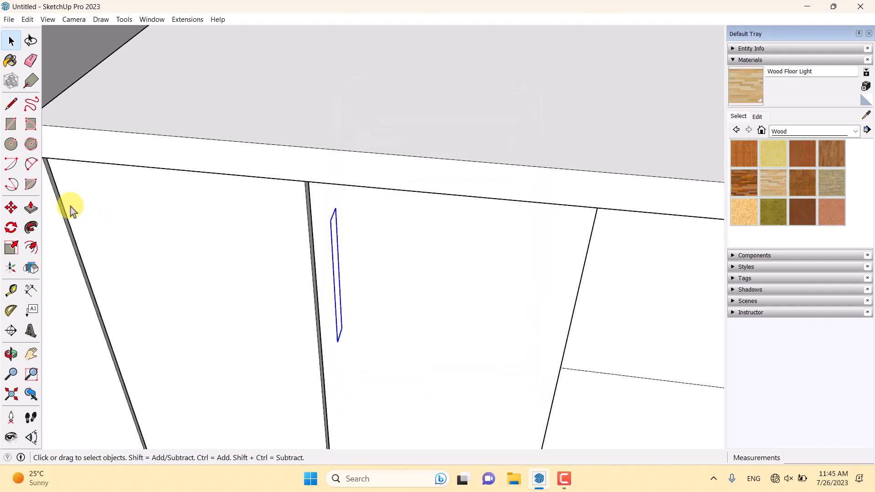
Step: Move the handle component by its upper end onto the door panel's upper corner at the gap
left_click(10, 208)
middle_click_drag(411, 255, 453, 188)
scroll(396, 203, "up", 1)
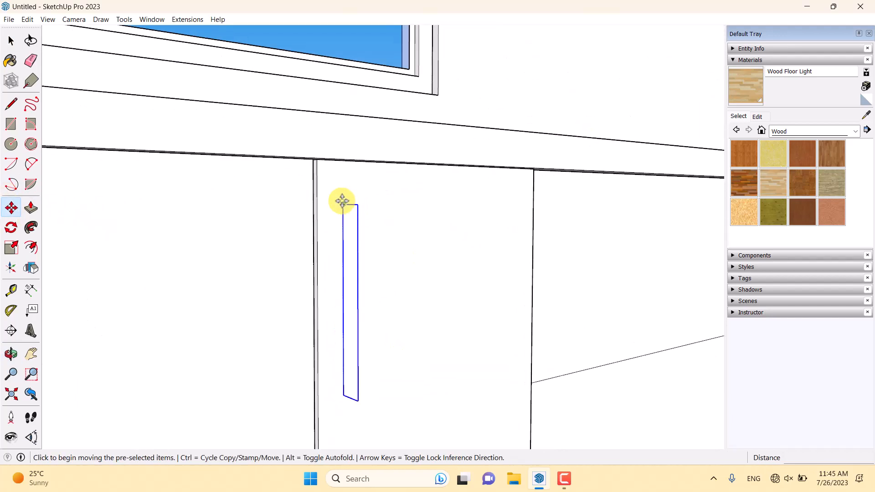
left_click(342, 203)
left_click(317, 160)
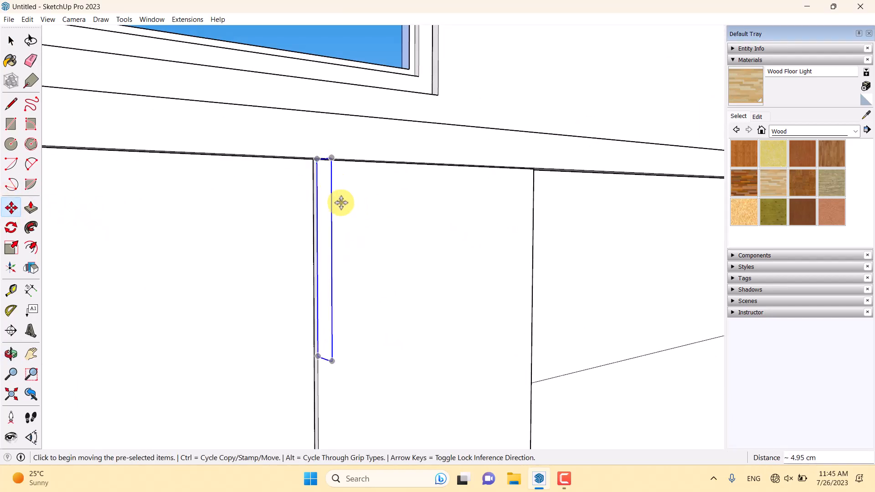
Step: Copy the handle across the gap to the neighbouring door's upper corner and move the copy 2 cm in from the door's edge
middle_click_drag(310, 173, 172, 180)
key("ctrl")
left_click(312, 144)
left_click(309, 147)
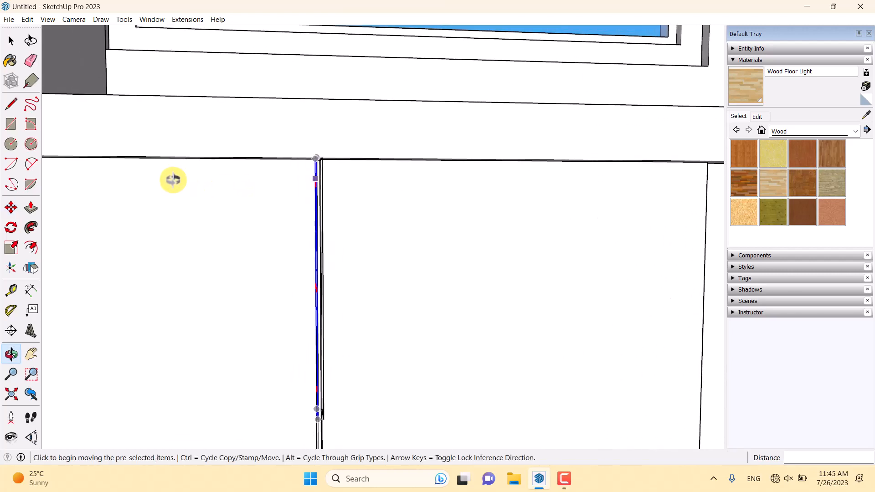
left_click(301, 179)
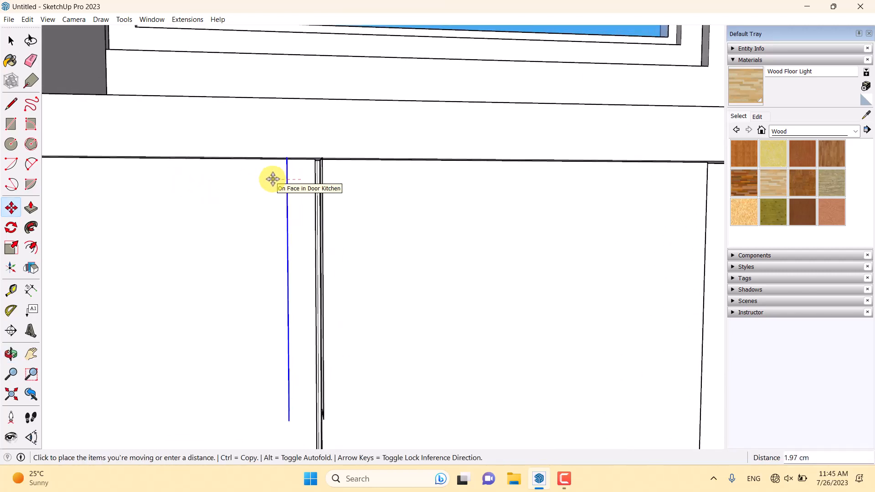
left_click(273, 178)
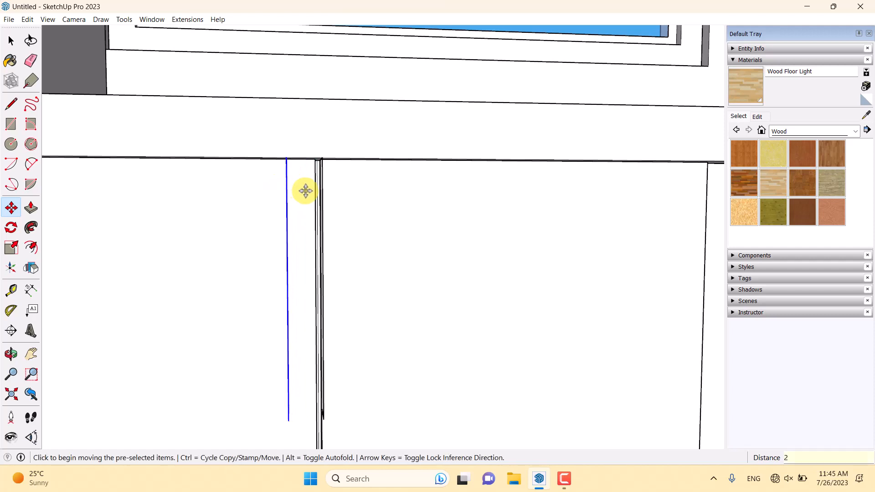
Step: Move the handle on the door away from the drawers 2 cm straight down
left_click(277, 192)
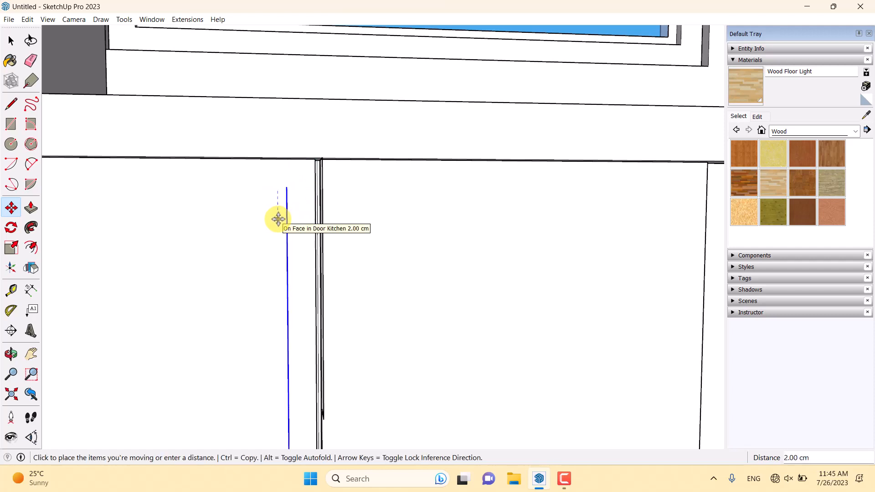
left_click(278, 219)
key("space")
Step: Move the other handle 2 cm down and 2 cm in from the gap onto its own door
middle_click_drag(321, 203, 375, 191)
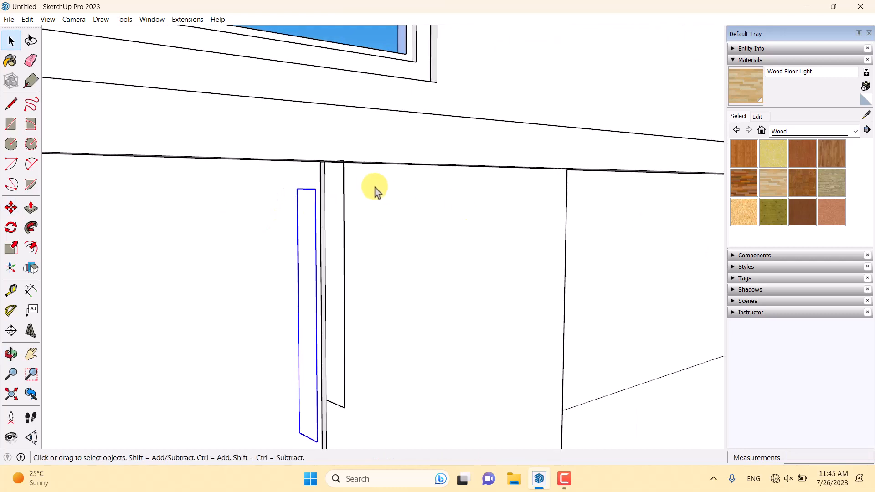
left_click(343, 191)
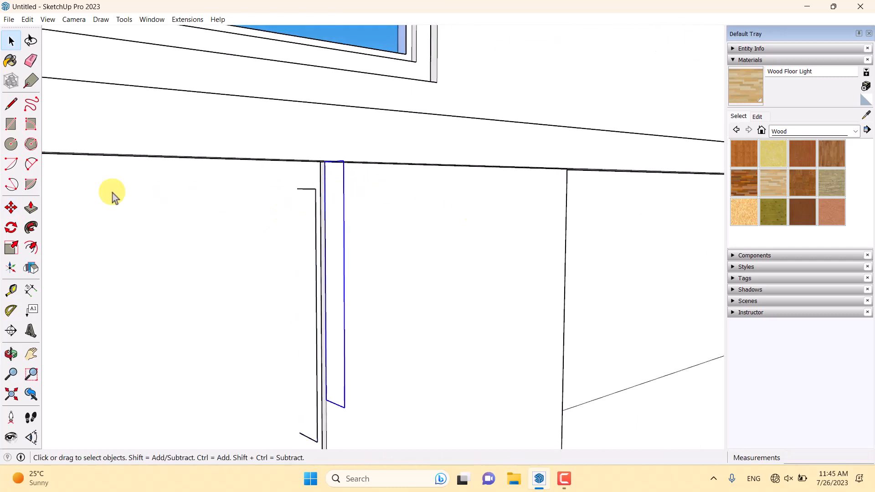
left_click(11, 208)
left_click(374, 242)
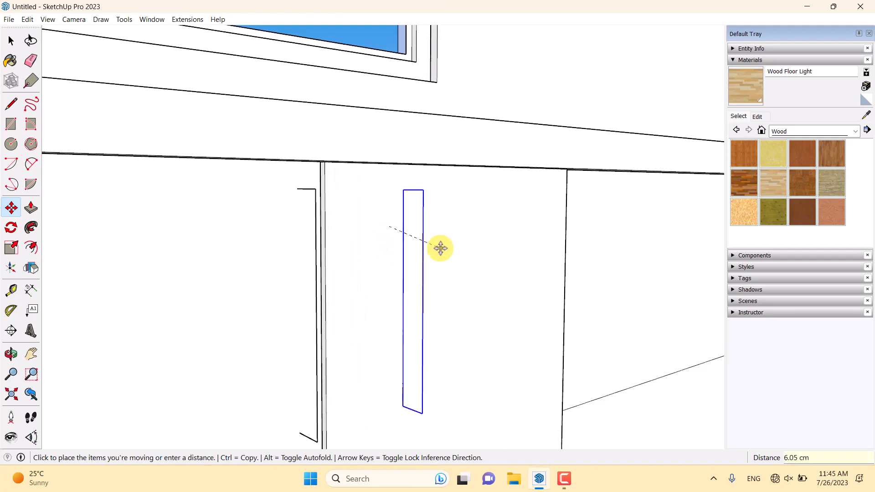
type("2")
key("Return")
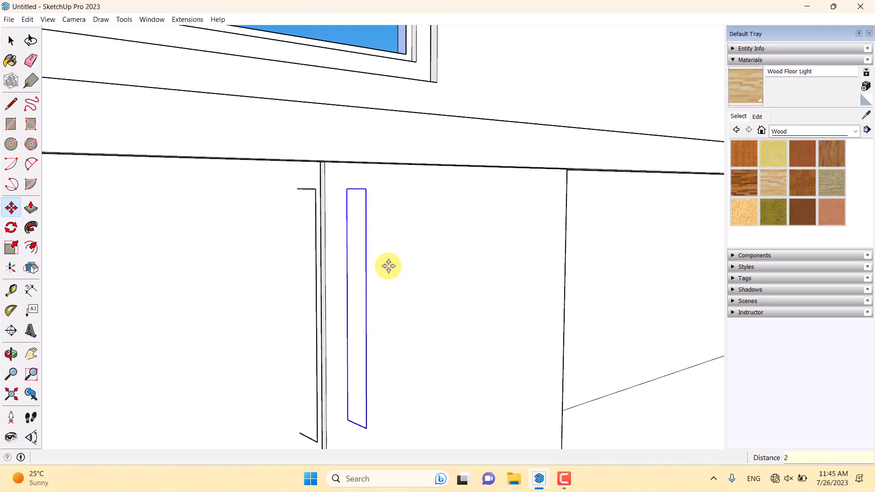
middle_click_drag(73, 299, 255, 356)
key("space")
Step: Copy both handles together to the upper door corner at the gap of the base doors below the tall cabinet
scroll(423, 285, "down", 3)
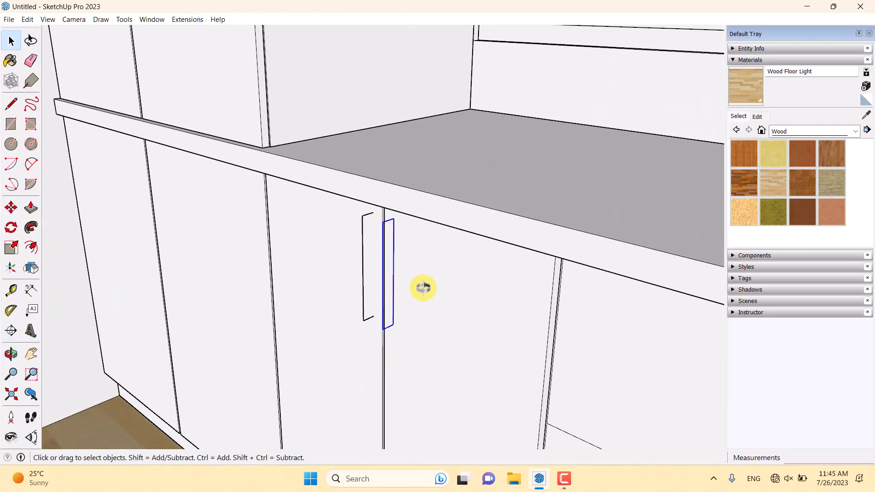
middle_click_drag(424, 287, 515, 323)
left_click(423, 258, "ctrl")
left_click(11, 208)
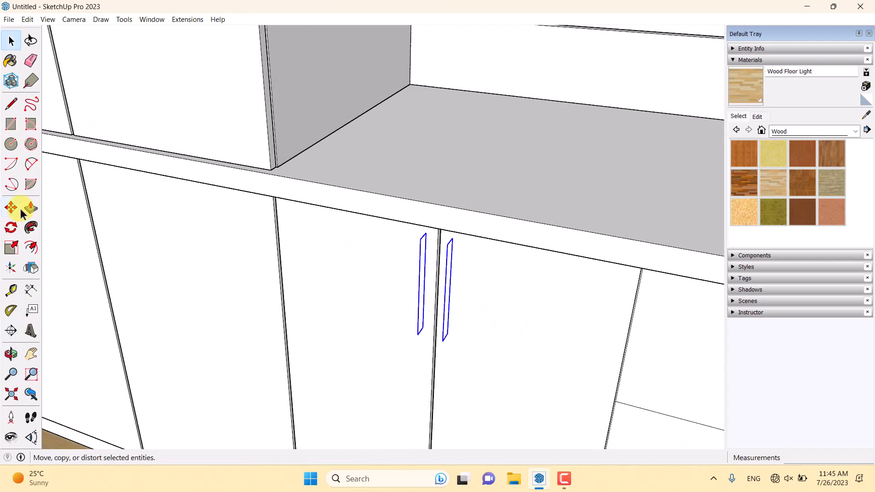
key("ctrl")
left_click(426, 236)
scroll(586, 296, "down", 3)
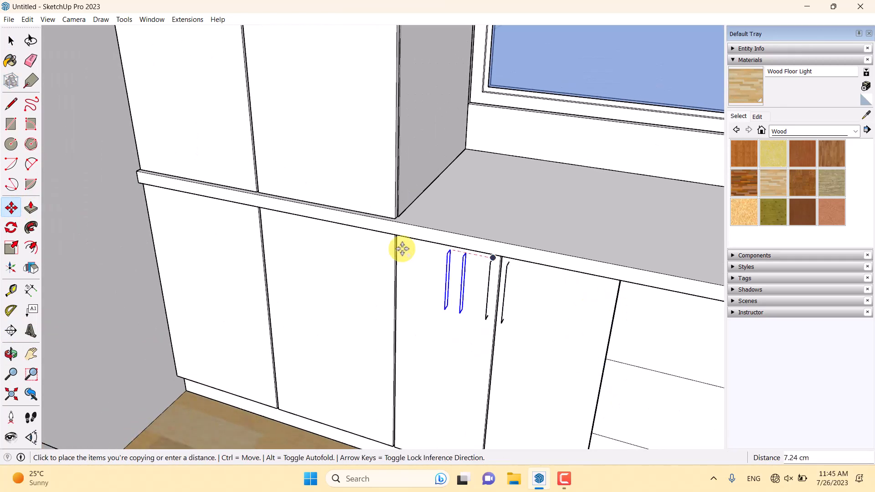
scroll(284, 220, "up", 4)
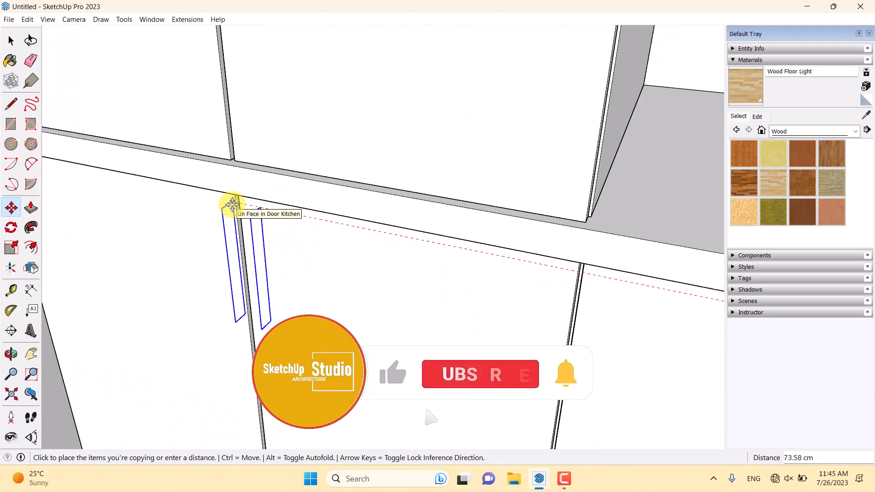
scroll(237, 203, "up", 2)
scroll(234, 201, "up", 2)
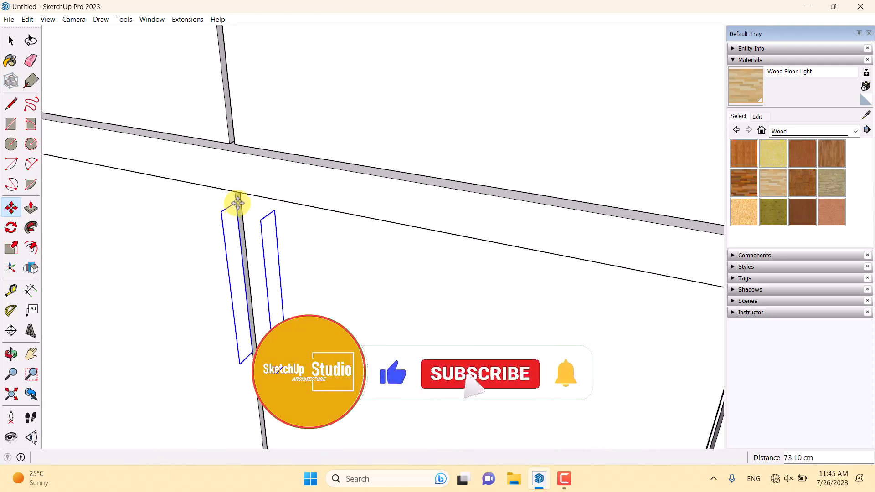
left_click(235, 201)
Step: Shift the copied handle pair sideways so one handle sits on each side of the door gap
left_click(272, 207)
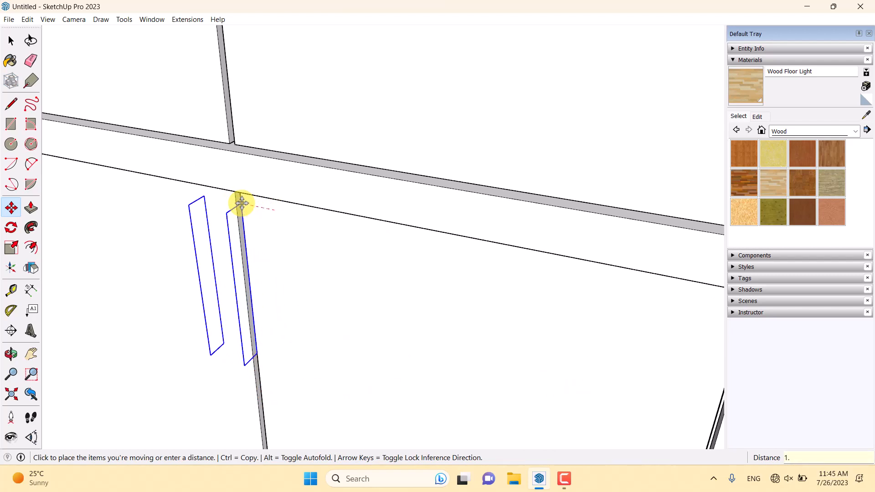
left_click(242, 202)
middle_click_drag(240, 199, 258, 259)
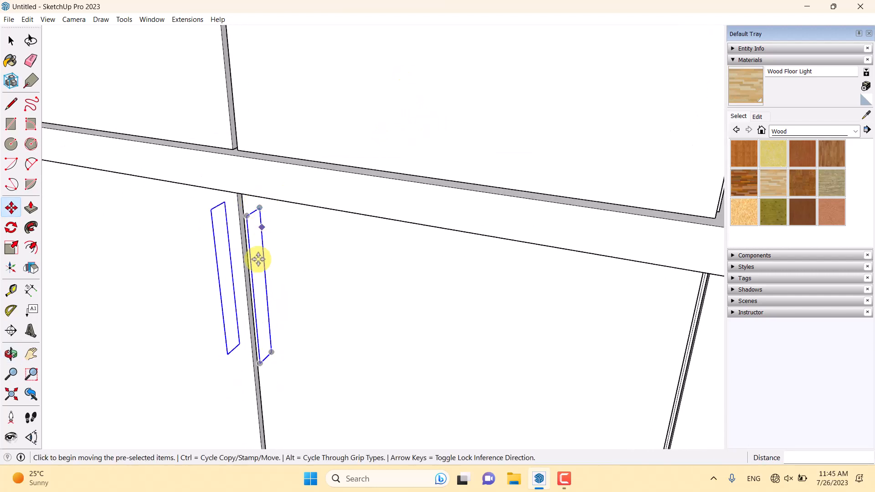
Step: Copy the handle pair 110 cm straight up onto the doors of the tall upper cabinet
key("ctrl")
left_click(271, 343)
scroll(276, 349, "down", 5)
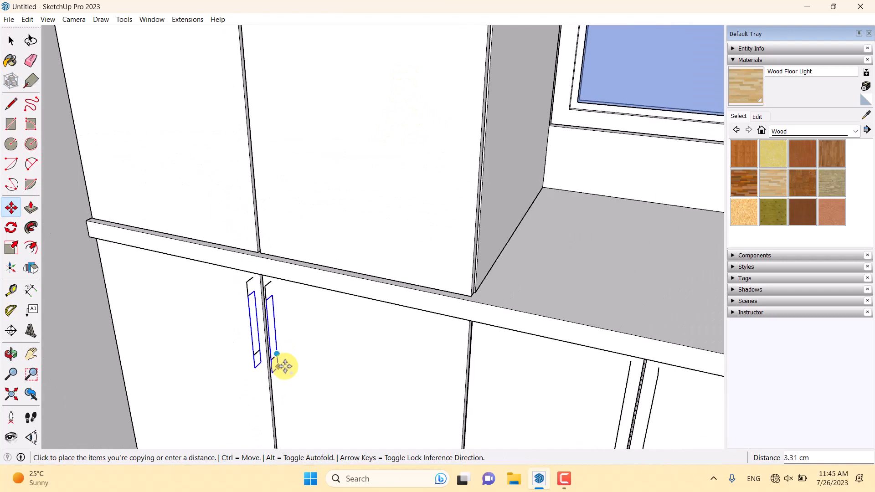
scroll(284, 367, "down", 8)
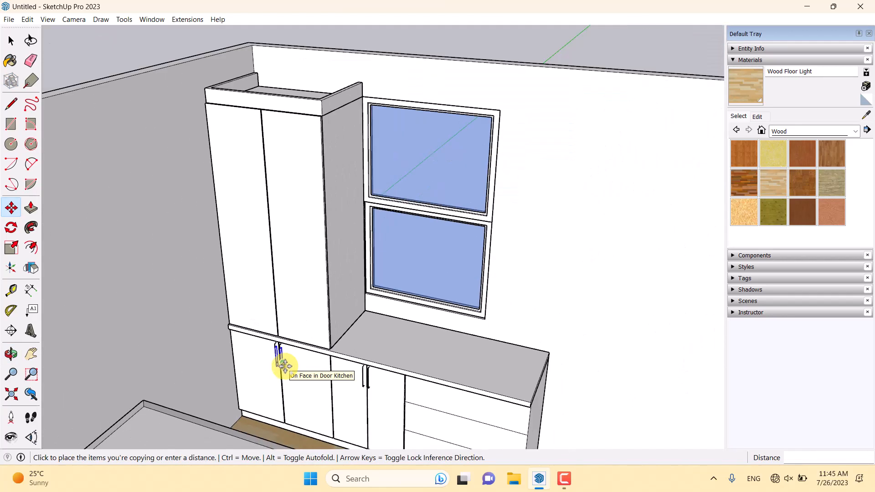
scroll(281, 277, "up", 2)
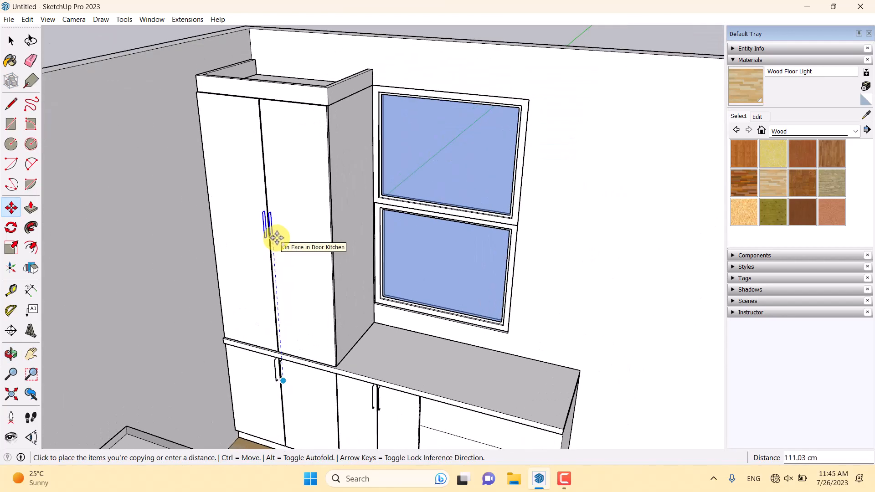
type("110")
key("Return")
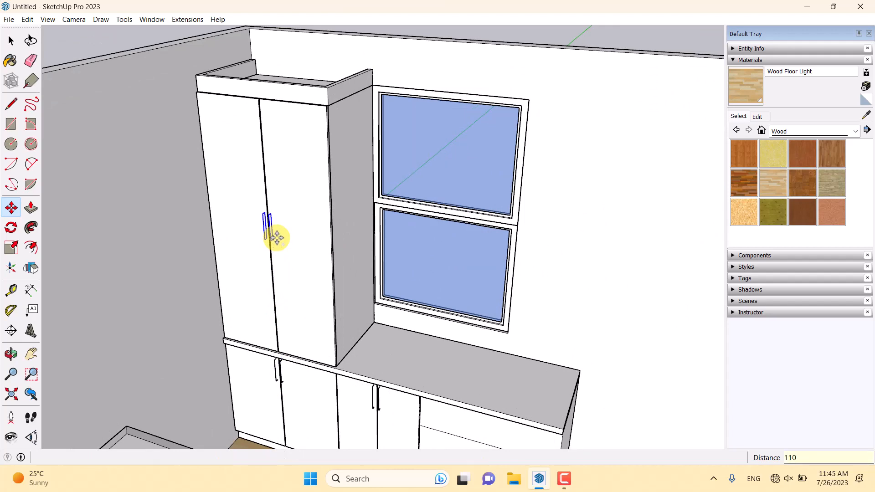
key("space")
Step: Open the handle component beside the drawers and draw a small circular profile centered on the path's upper end
scroll(401, 426, "up", 8)
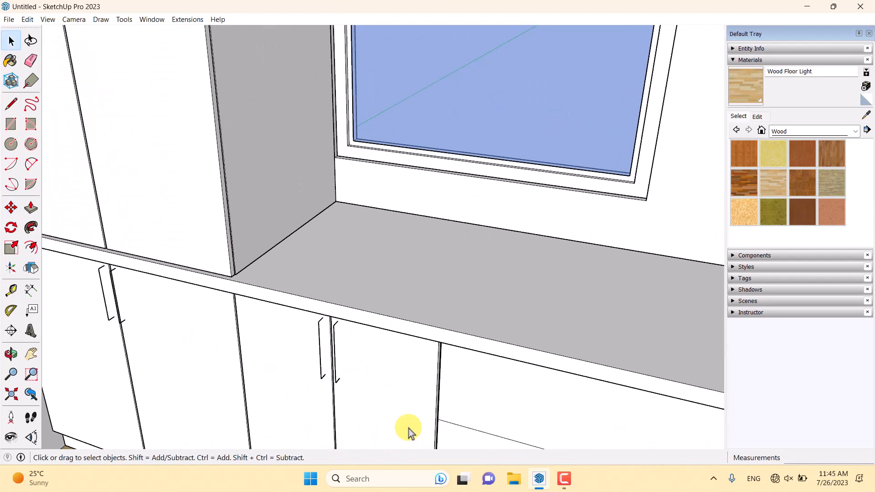
scroll(345, 335, "up", 3)
double_click(317, 287)
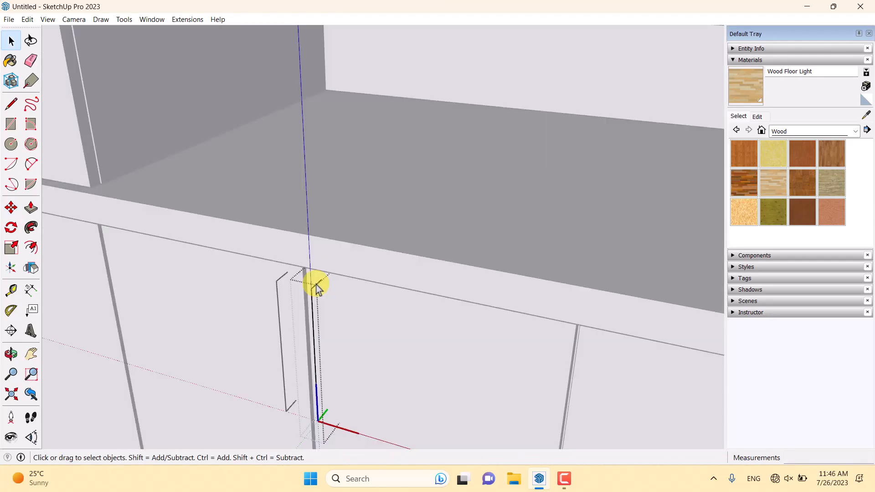
left_click(11, 144)
scroll(397, 273, "up", 4)
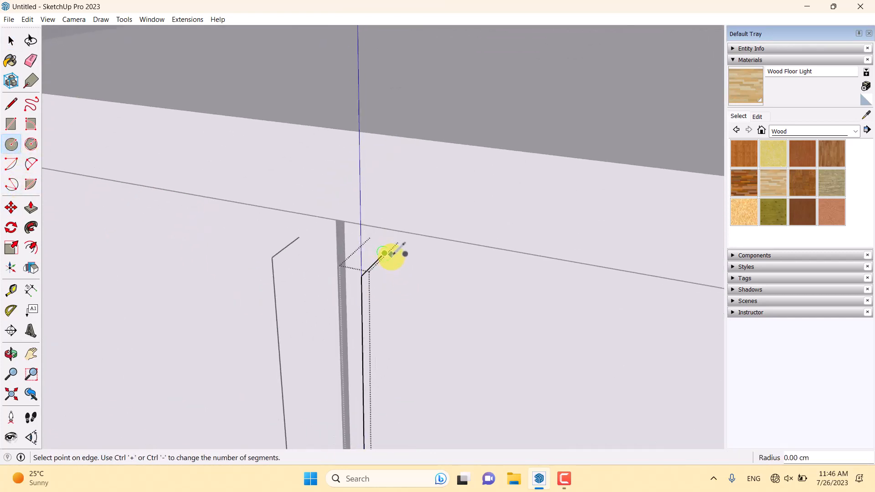
left_click(395, 256)
scroll(397, 254, "up", 2)
key("space")
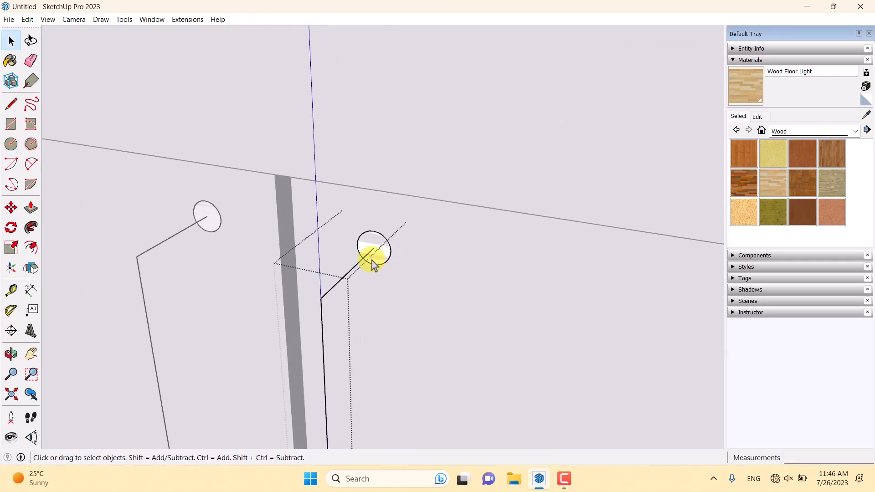
Step: Sweep the circle along the whole handle path with Follow Me and leave the component
double_click(371, 258)
double_click(361, 269)
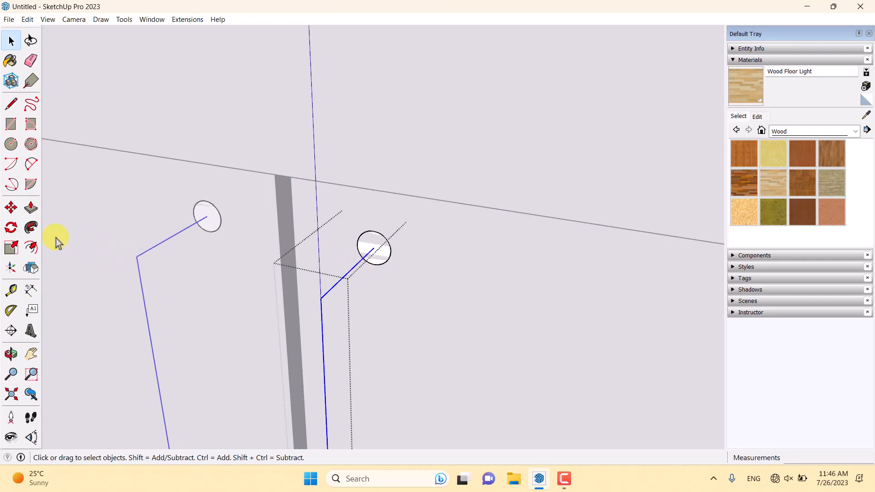
left_click(31, 228)
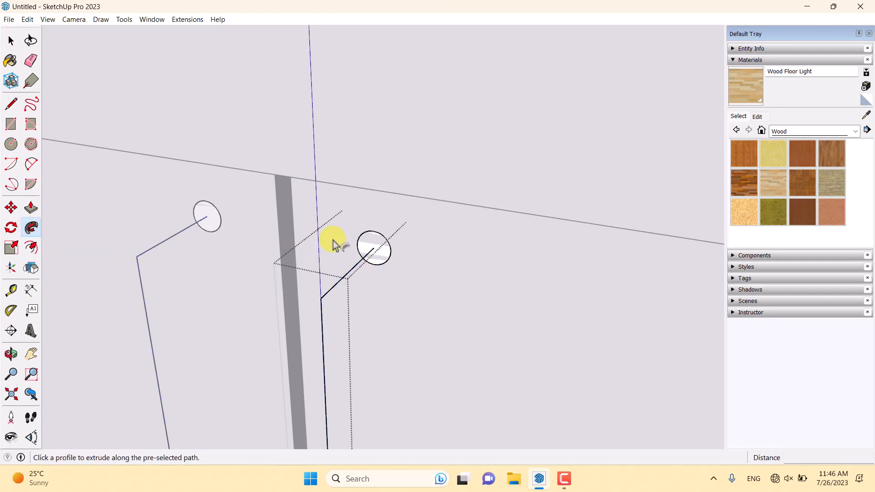
left_click(371, 248)
scroll(371, 250, "down", 8)
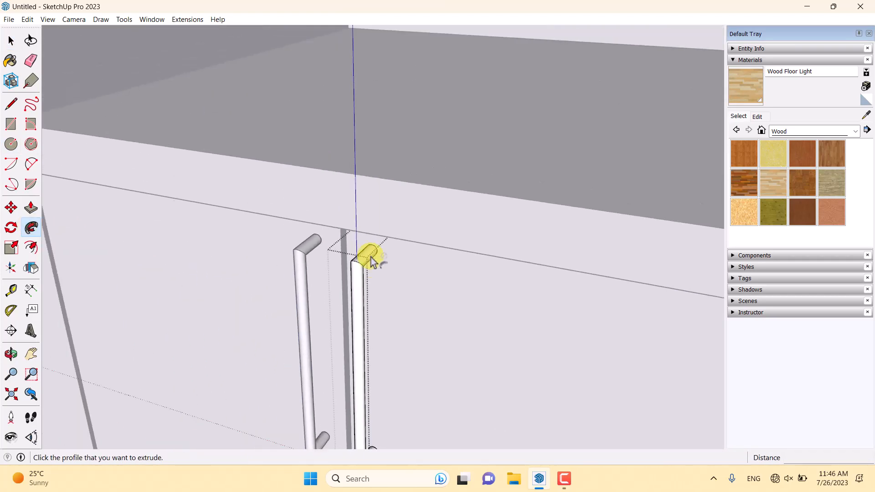
key("space")
scroll(369, 262, "down", 5)
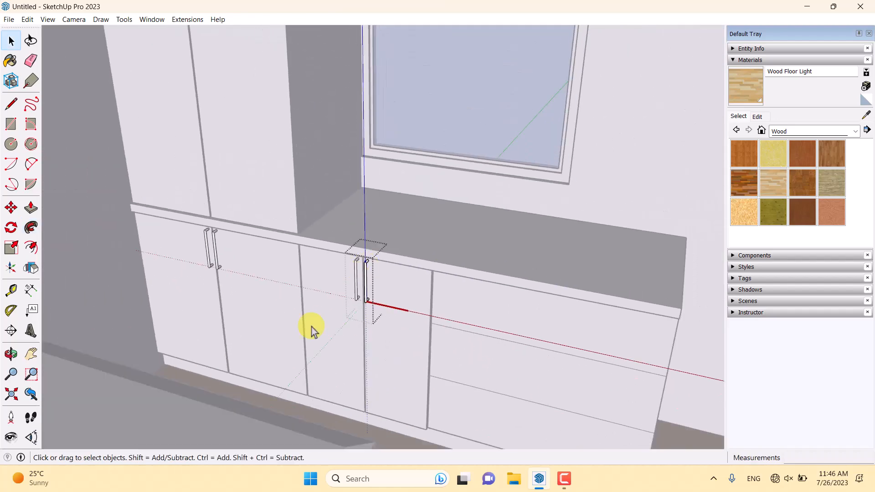
left_click(275, 399)
Step: Select the four handles on the base cabinet doors and move them together slightly farther down from the countertop
scroll(319, 372, "down", 2)
scroll(334, 394, "down", 2)
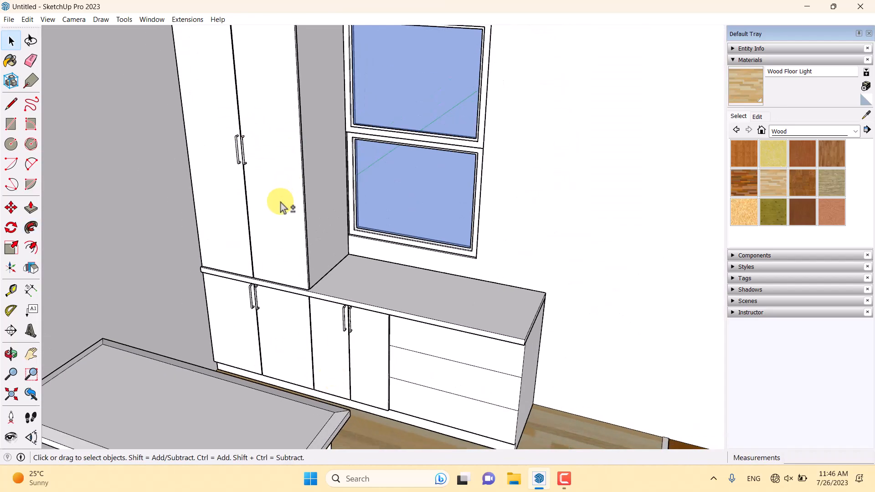
middle_click_drag(279, 203, 249, 141)
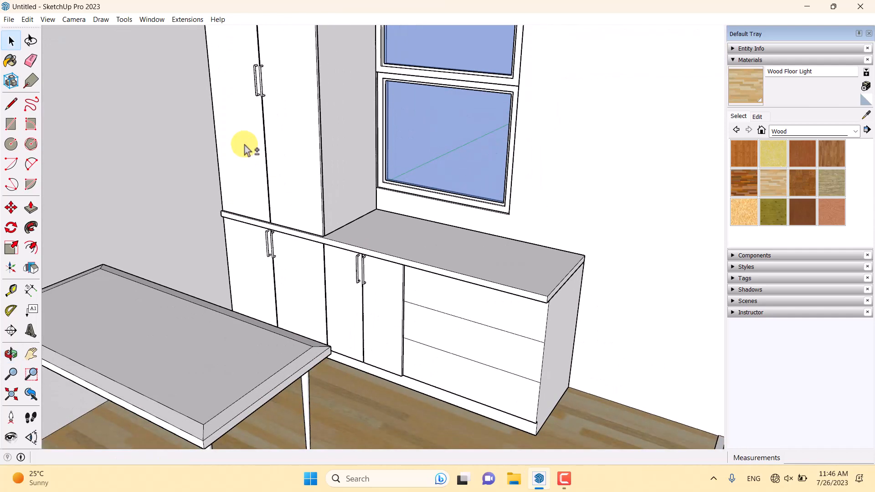
scroll(274, 245, "up", 4)
scroll(269, 242, "up", 2)
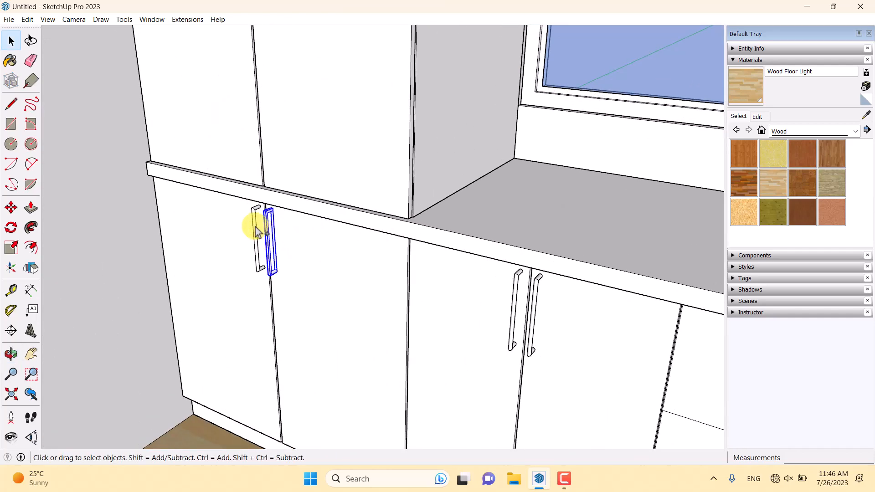
left_click(256, 232, "ctrl")
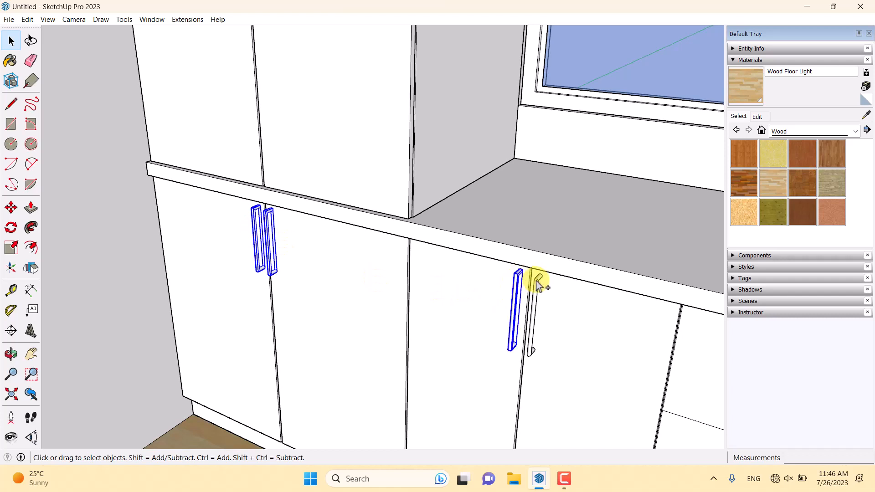
key("m")
scroll(273, 239, "up", 1)
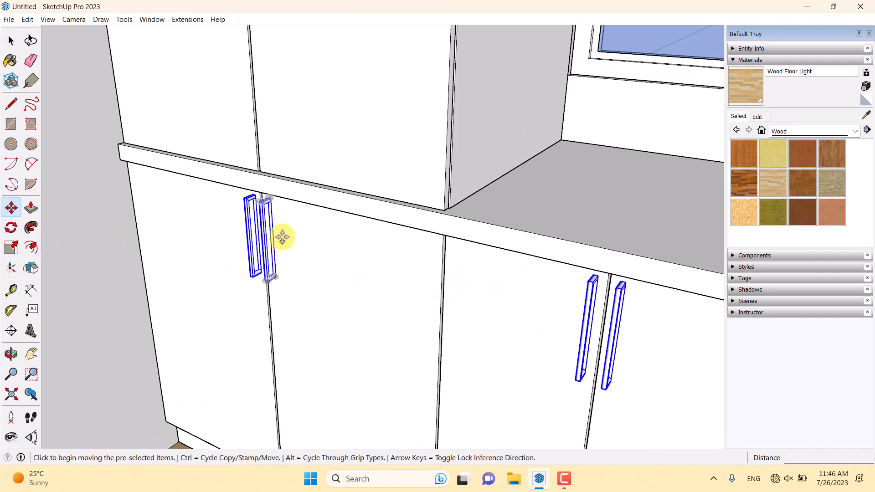
left_click(284, 233)
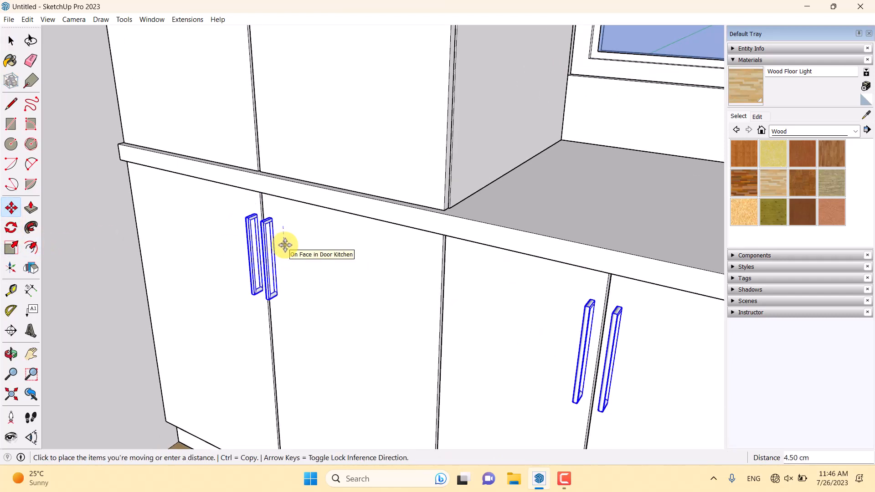
key("Return")
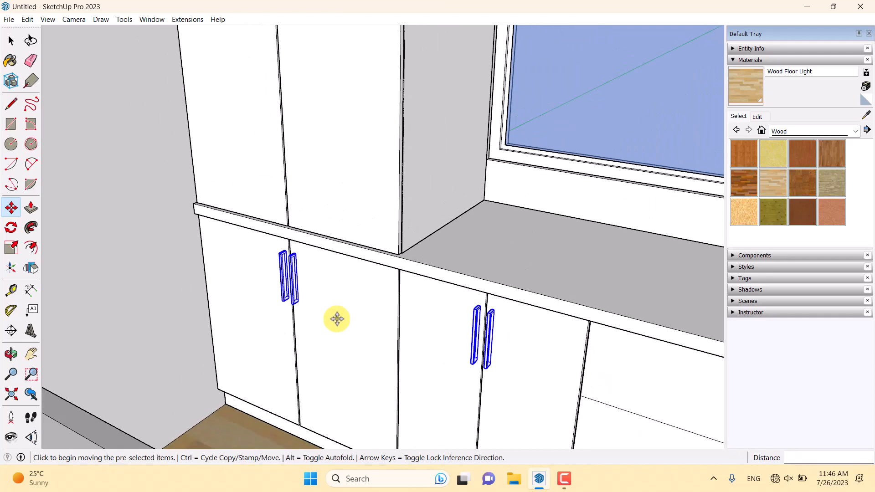
scroll(336, 316, "down", 3)
middle_click_drag(340, 316, 467, 330)
key("space")
Step: Inspect the handle placement across the cabinet doors and the plain drawer fronts beside them
scroll(385, 329, "down", 3)
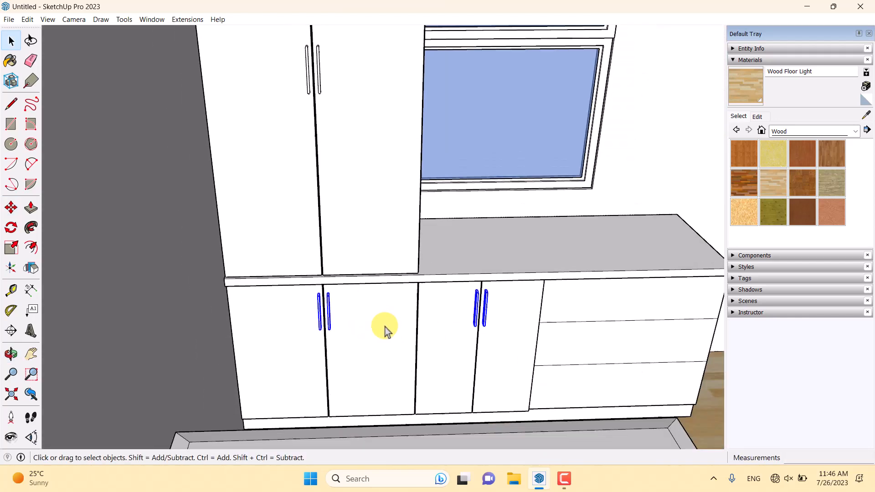
middle_click_drag(384, 329, 367, 340)
scroll(354, 331, "up", 2)
scroll(354, 334, "up", 2)
left_click(337, 316)
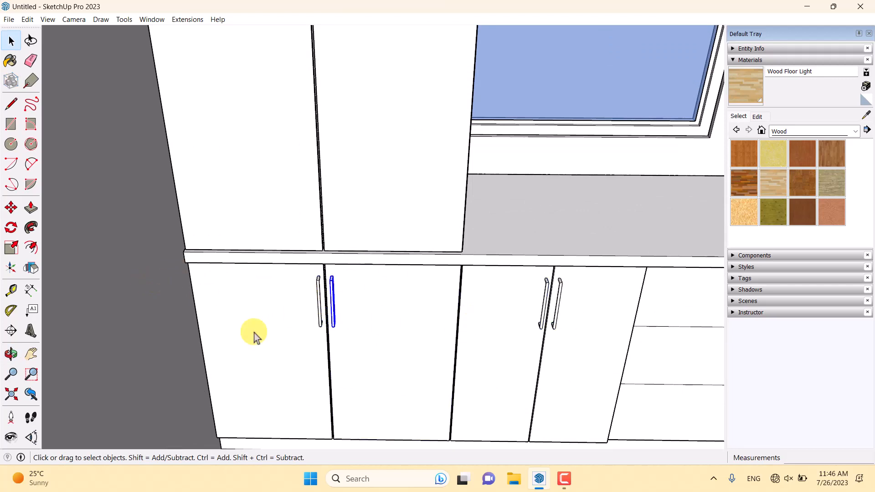
scroll(309, 339, "down", 8)
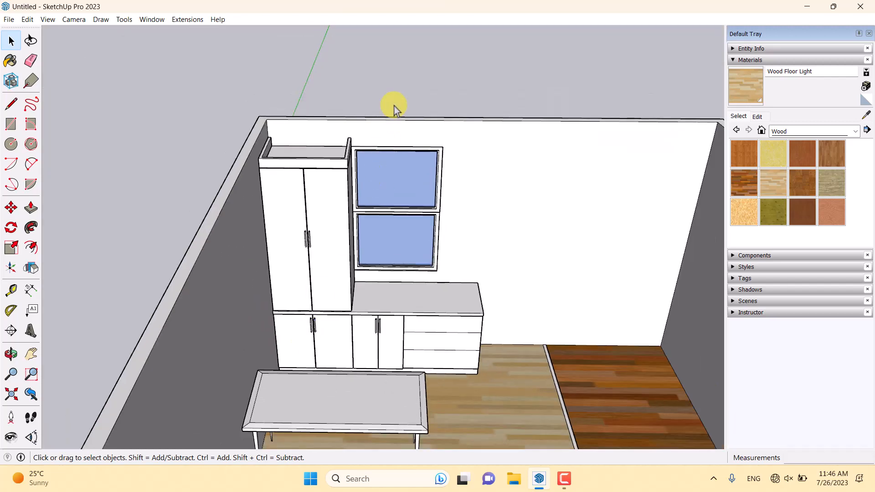
middle_click_drag(395, 108, 456, 328)
scroll(456, 356, "up", 6)
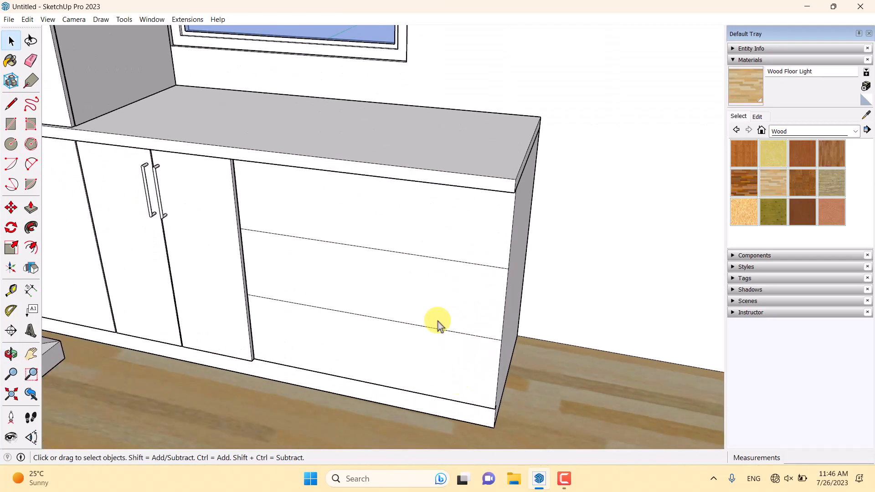
Step: Draw a 90 by 26 cm rectangle over the top drawer front, from its dividing line up to the opposite corner under the countertop
left_click(6, 124)
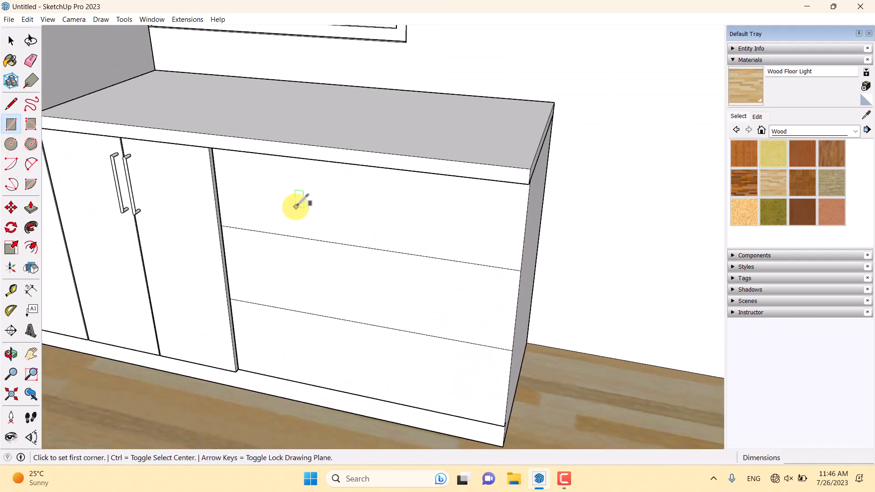
scroll(112, 234, "up", 6)
left_click(242, 238)
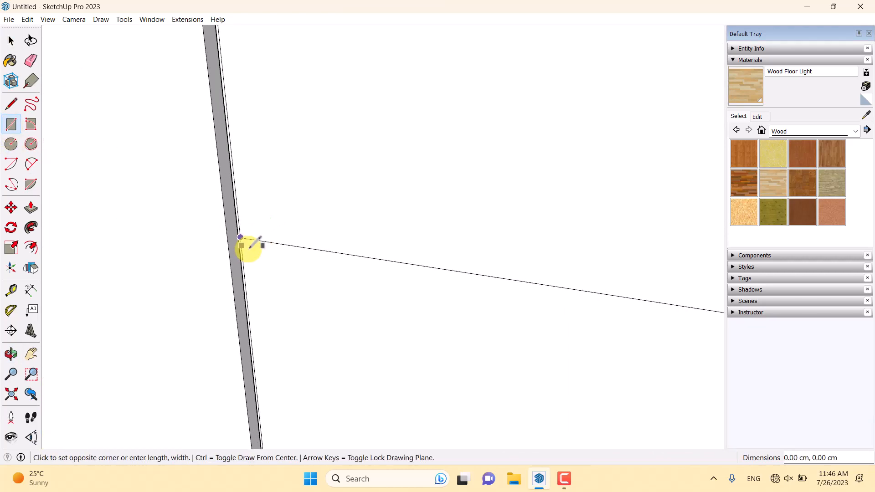
scroll(250, 248, "down", 5)
scroll(381, 360, "down", 5)
middle_click_drag(593, 301, 463, 227)
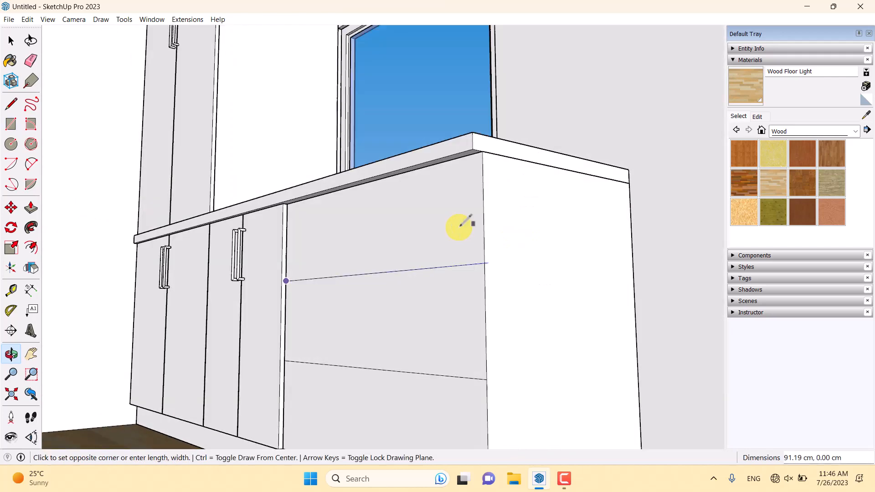
scroll(463, 226, "up", 5)
left_click(483, 138)
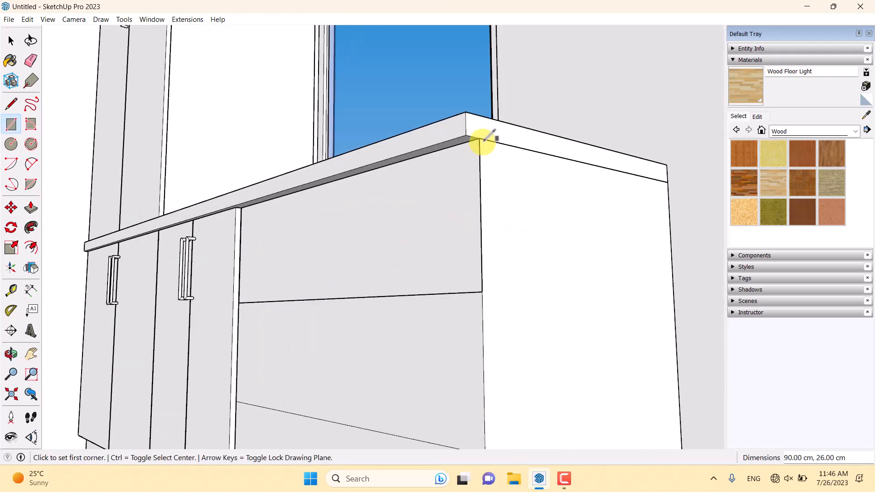
Step: Turn the top drawer rectangle into a component with the default settings
key("space")
left_click(433, 188)
right_click(434, 187)
left_click(470, 259)
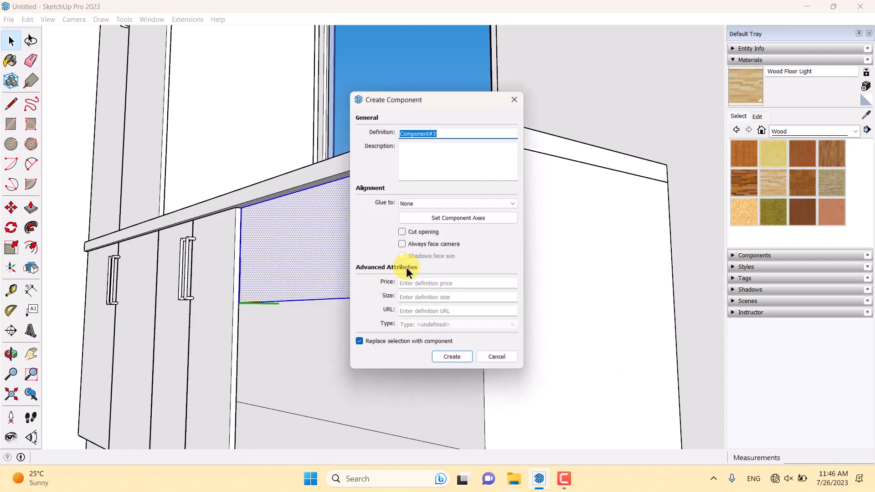
key("Return")
Step: Copy the drawer front component straight down to the middle and bottom drawers, aligning the bottom copy with the cabinet base
left_click(11, 208)
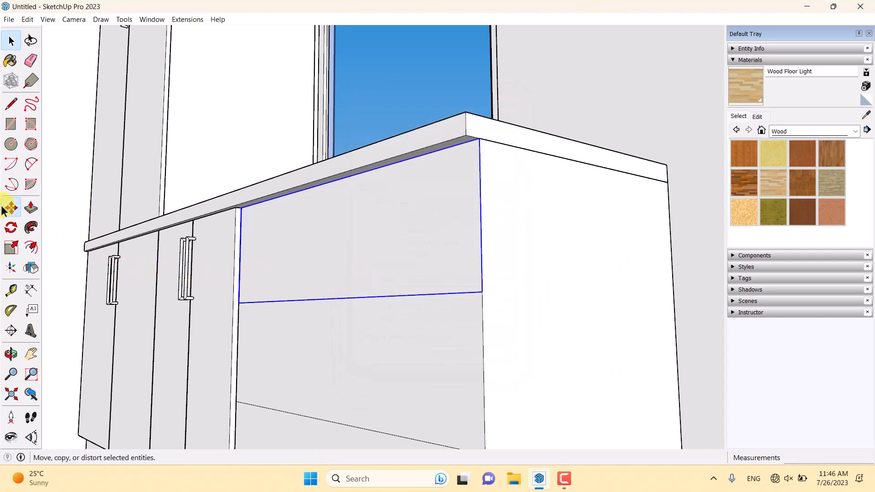
key("ctrl")
left_click(331, 299)
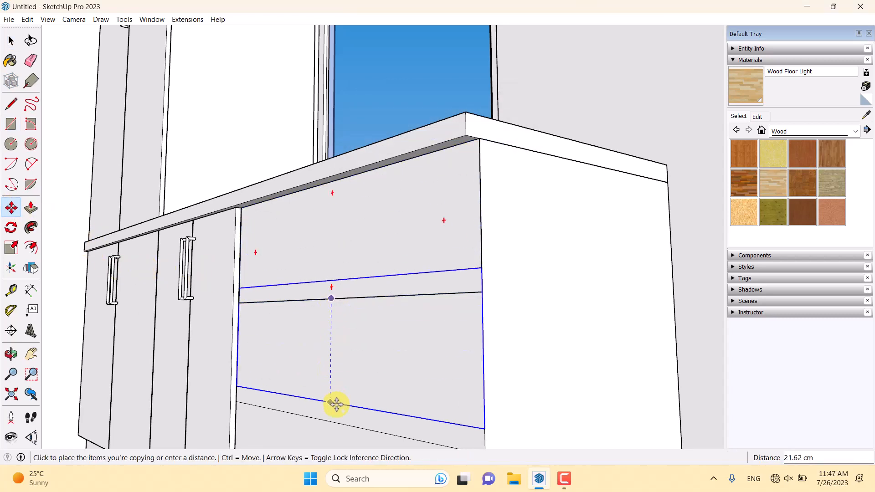
middle_click_drag(334, 418, 360, 280, "shift")
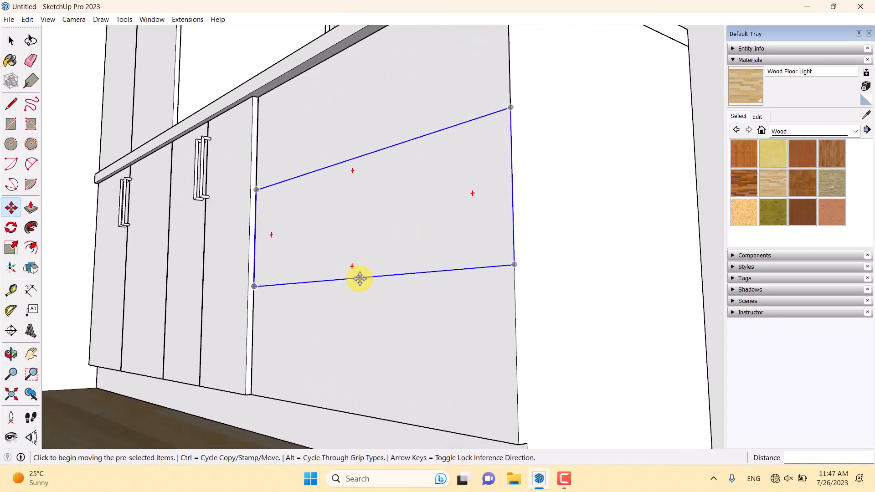
left_click(354, 279)
left_click(356, 416)
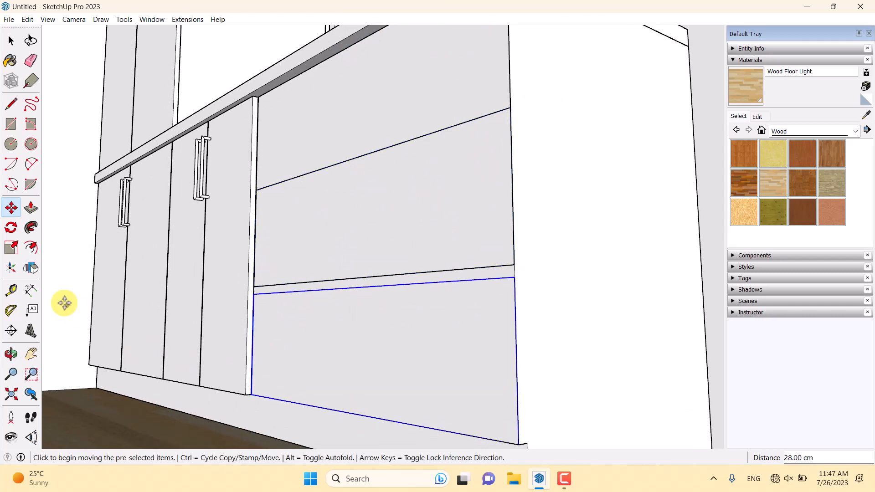
Step: Scale the bottom drawer front vertically by about 1.08 so its upper edge meets the middle drawer front
left_click(11, 247)
left_click(350, 286)
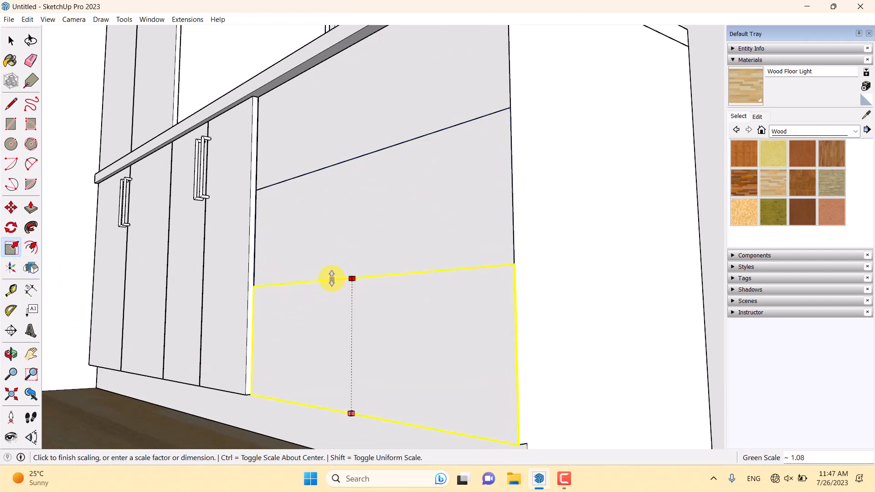
left_click(332, 279)
Step: Open the bottom drawer front component and extrude its face outward 1.6 cm
key("space")
double_click(336, 298)
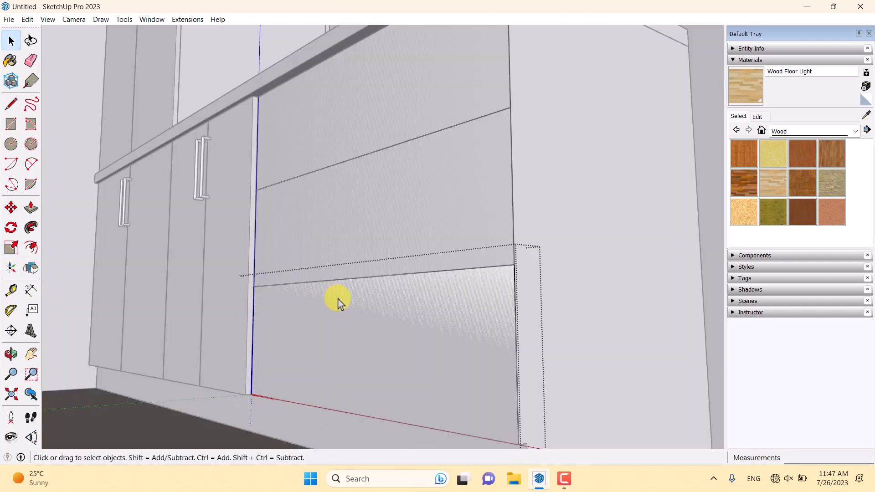
left_click(29, 208)
middle_click_drag(336, 337, 444, 407)
left_click(443, 407)
left_click(377, 394)
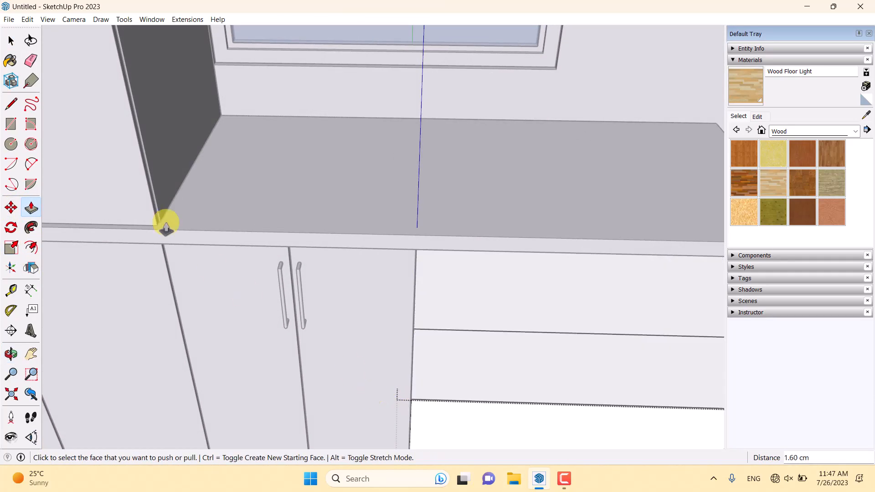
Step: Push the drawer front's outer end face inward 0.2 cm beside the cabinet's exposed side
scroll(693, 360, "down", 5)
middle_click_drag(694, 359, 455, 315)
scroll(525, 360, "up", 5)
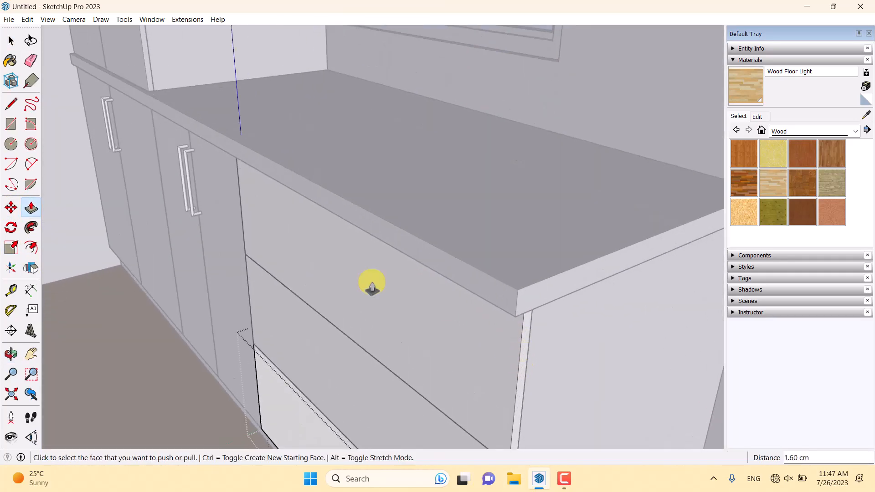
scroll(361, 301, "down", 4)
scroll(401, 429, "up", 4)
left_click(398, 428)
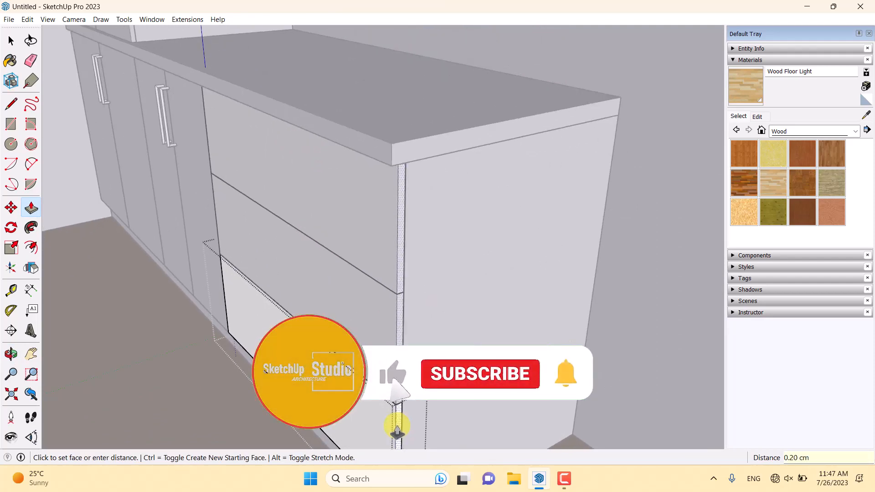
left_click(397, 429)
Step: Push the drawer front's upper face down 0.4 cm to form gaps between the drawers, and leave the component
scroll(398, 429, "down", 3)
middle_click_drag(397, 428, 407, 333)
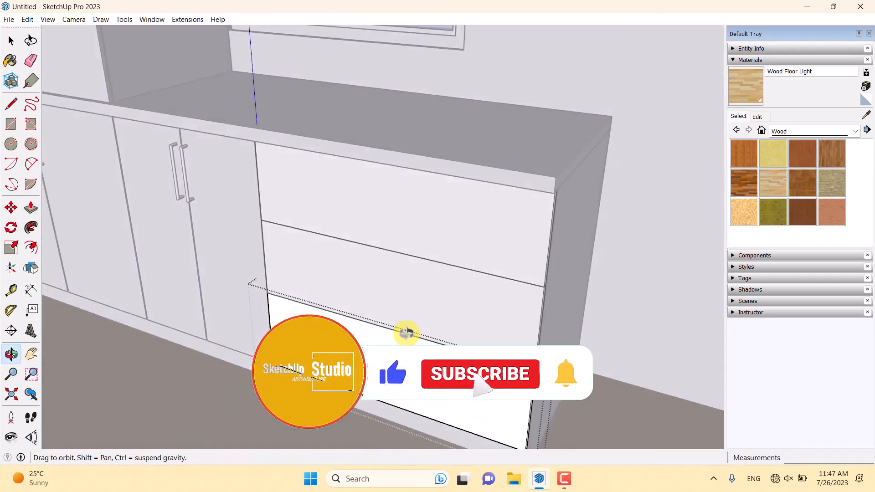
scroll(407, 333, "up", 3)
left_click(418, 373)
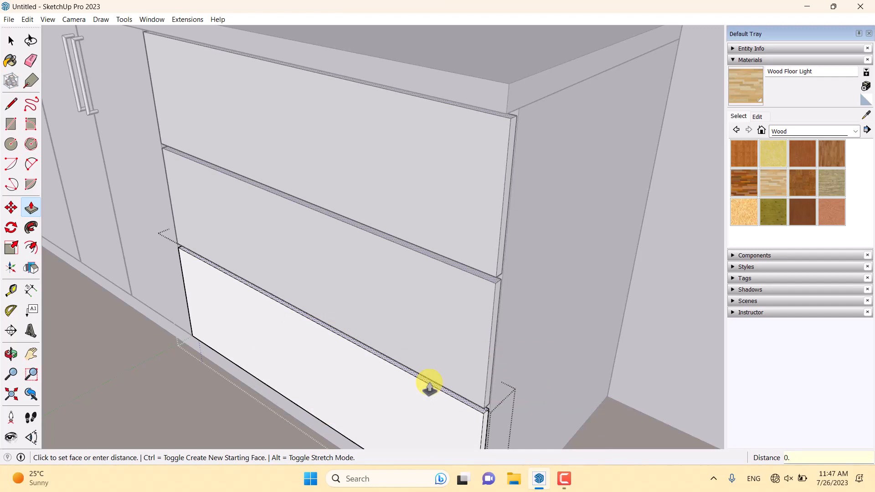
key("Return")
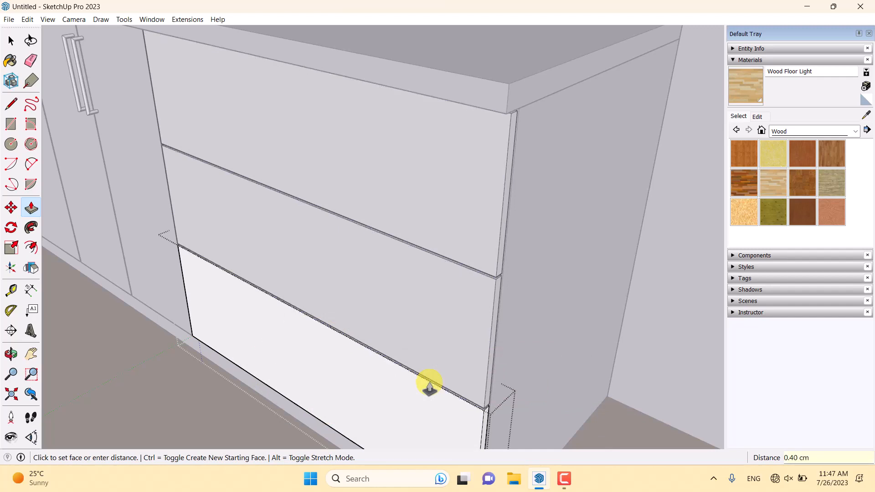
scroll(391, 313, "down", 4)
key("space")
scroll(390, 313, "down", 5)
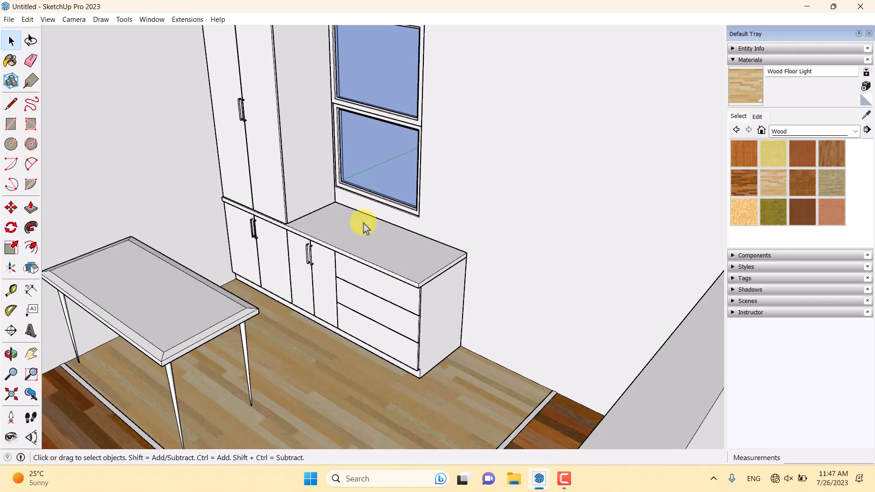
Step: Make a copy of the door handle nearest the drawers, rotated 90 degrees into a horizontal position
scroll(365, 229, "up", 4)
middle_click_drag(365, 230, 442, 283)
scroll(286, 233, "up", 3)
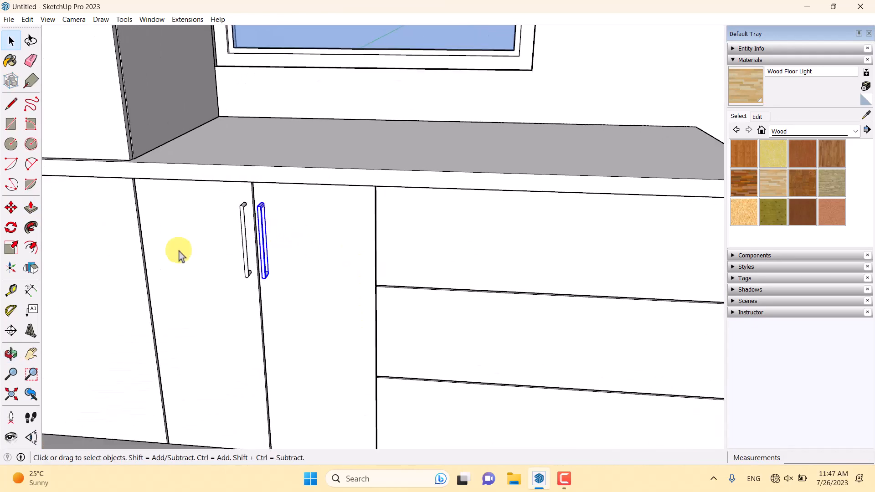
left_click(12, 228)
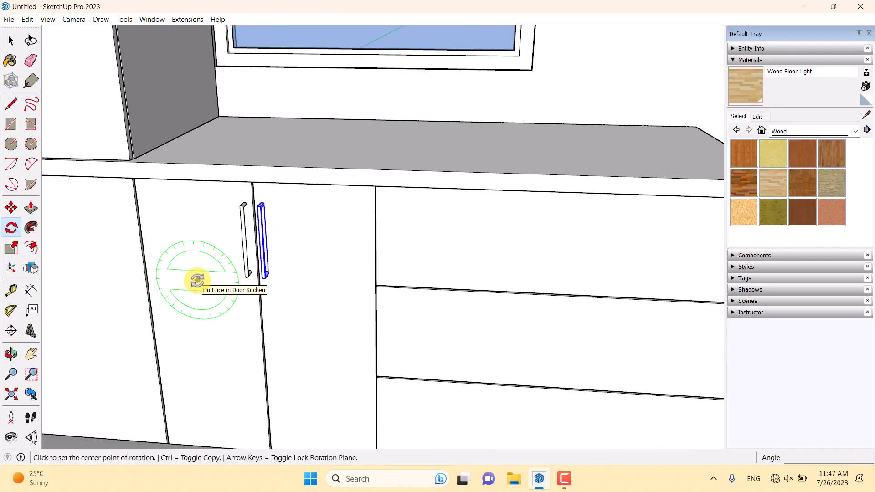
key("ctrl")
left_click(286, 224)
left_click(287, 251)
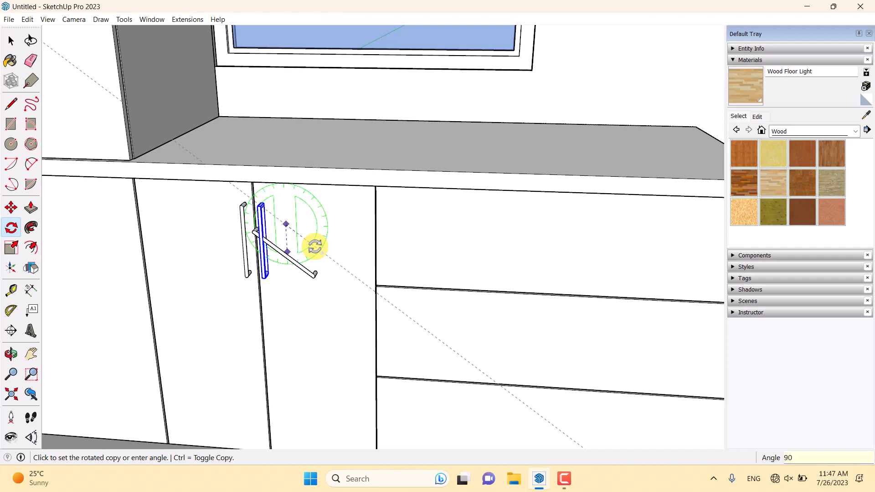
left_click(315, 247)
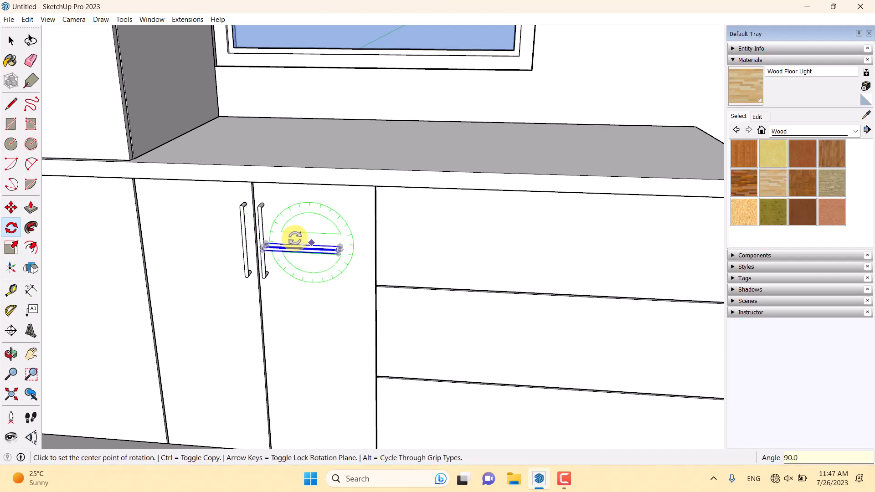
Step: Move the horizontal handle onto the top drawer front, snapping its mounting end to the front's upper outer corner
left_click(11, 208)
left_click(301, 279)
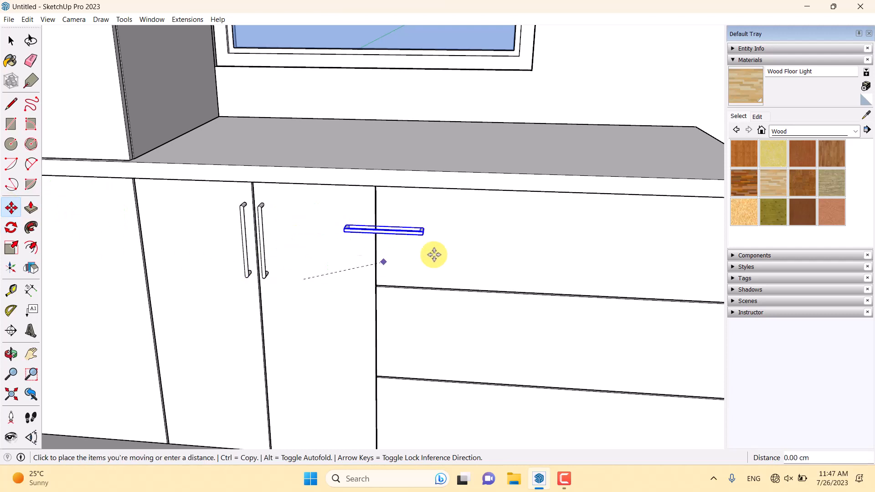
left_click(575, 246)
middle_click_drag(410, 219, 664, 286)
scroll(671, 251, "up", 3)
scroll(554, 178, "up", 7)
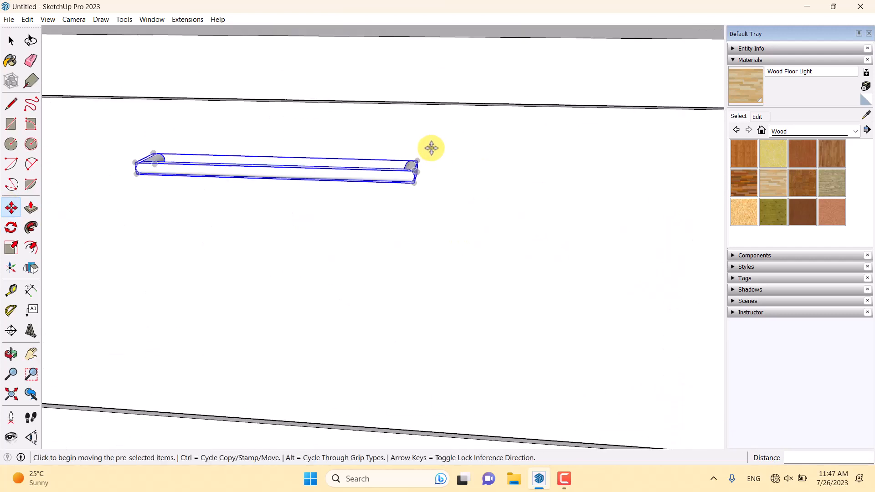
left_click(409, 171)
scroll(169, 217, "down", 3)
scroll(214, 239, "down", 2)
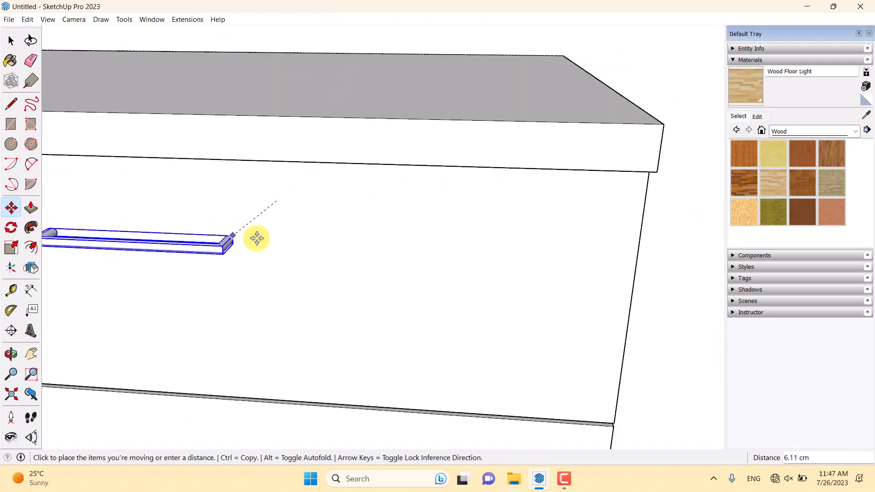
scroll(615, 225, "up", 2)
middle_click_drag(639, 213, 481, 60)
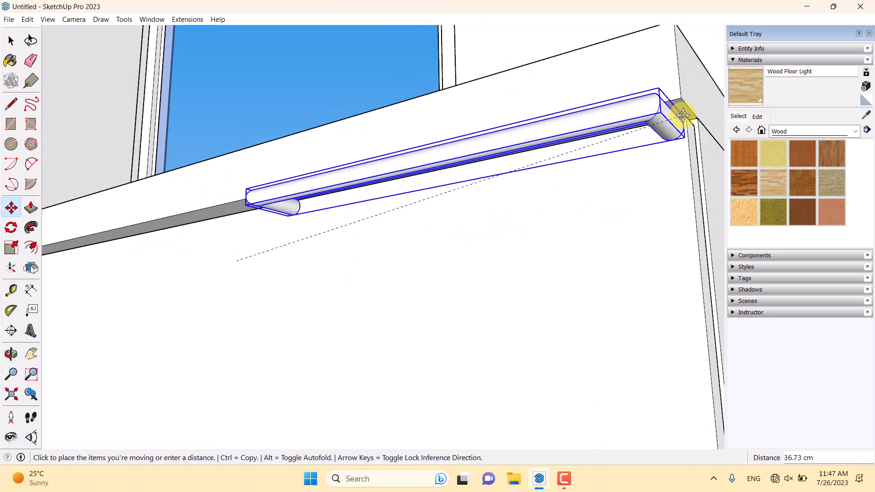
left_click(680, 118)
Step: Move the handle 35.5 cm along the drawer front's upper edge toward the doors to center it
middle_click_drag(534, 152, 405, 179)
scroll(428, 167, "up", 3)
left_click(428, 167)
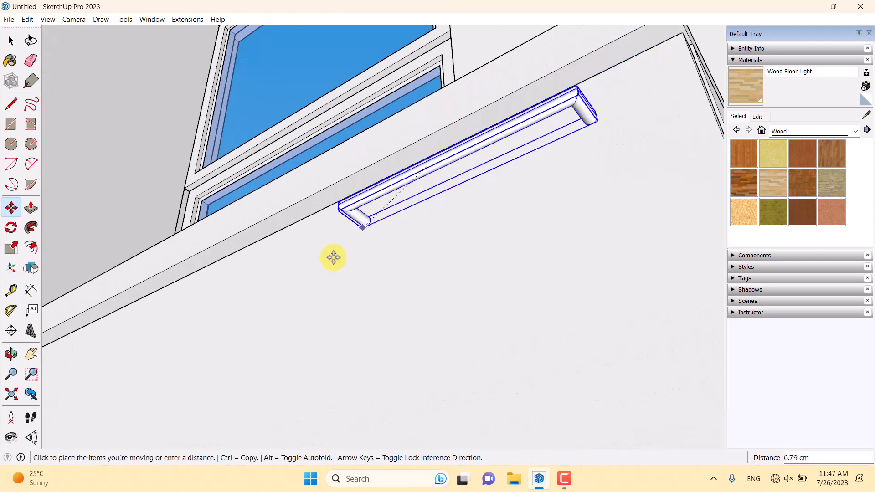
middle_click_drag(252, 324, 606, 184)
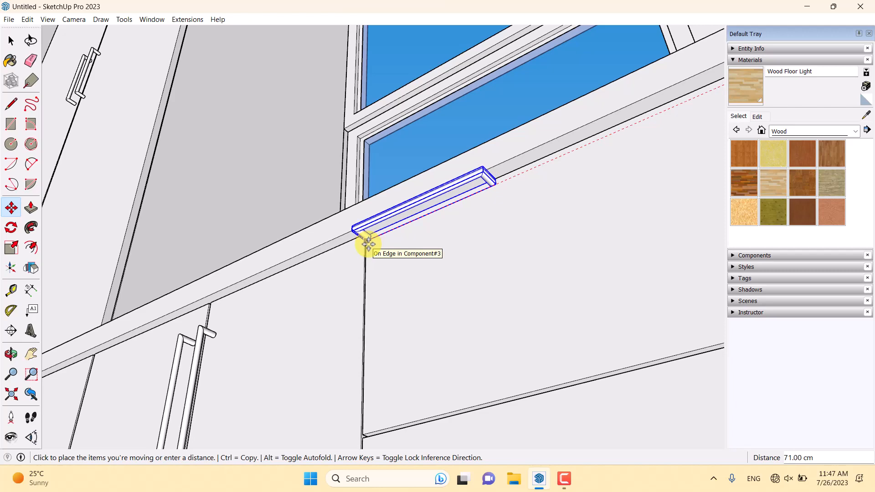
type("35.5")
key("Return")
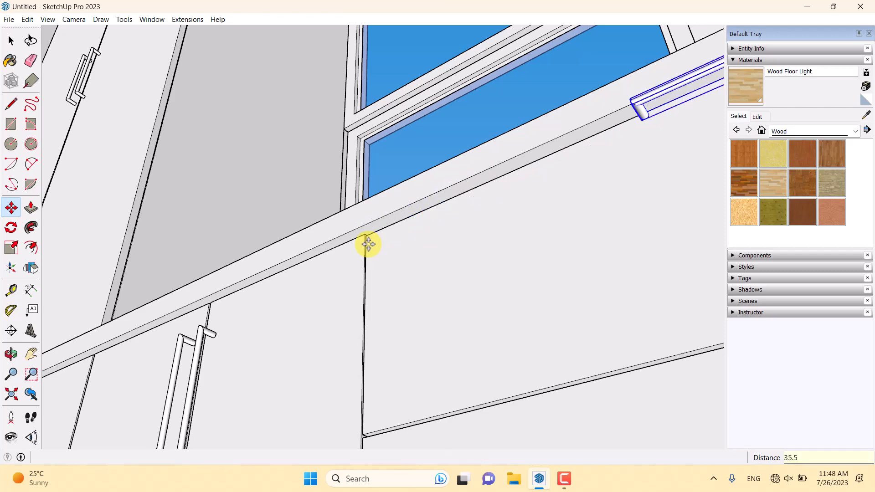
Step: Move the centered handle 8 cm straight down on the top drawer front
scroll(426, 237, "down", 3)
middle_click_drag(426, 236, 456, 262)
scroll(490, 386, "up", 3)
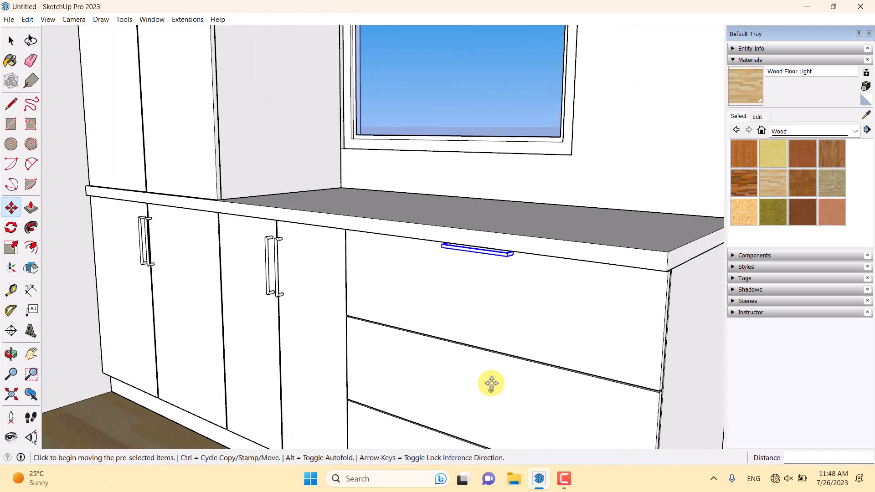
left_click(513, 274)
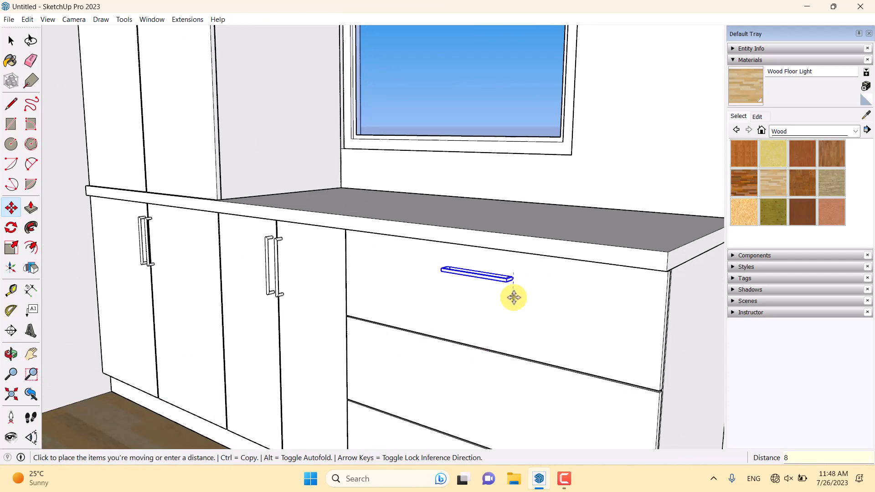
left_click(514, 297)
Step: Copy the top drawer's handle 26 cm straight down onto the middle drawer front
scroll(401, 260, "down", 3)
middle_click_drag(400, 260, 387, 289)
scroll(488, 348, "up", 4)
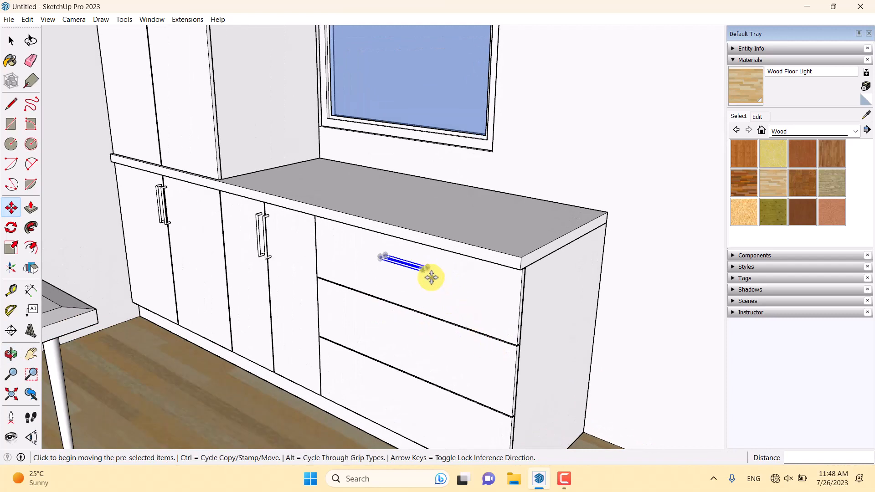
key("ctrl")
left_click(431, 277)
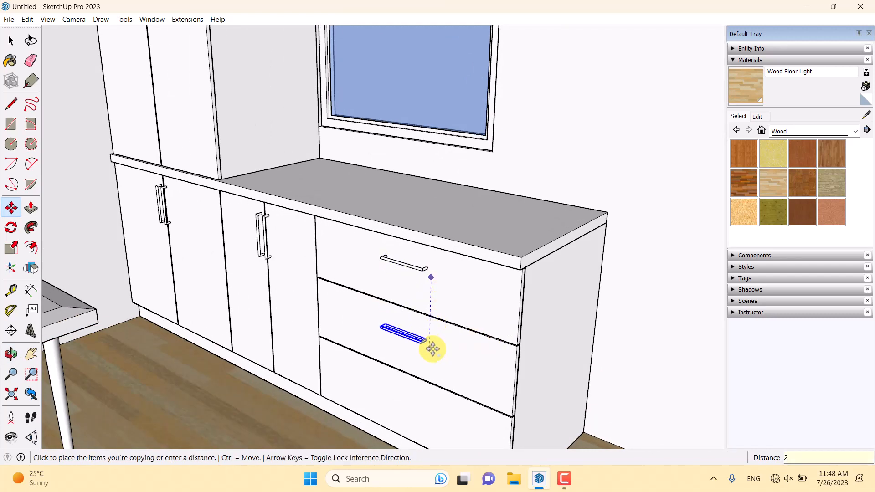
type("26")
key("Return")
Step: Copy the middle drawer's handle 26 cm straight down onto the bottom drawer front
key("ctrl")
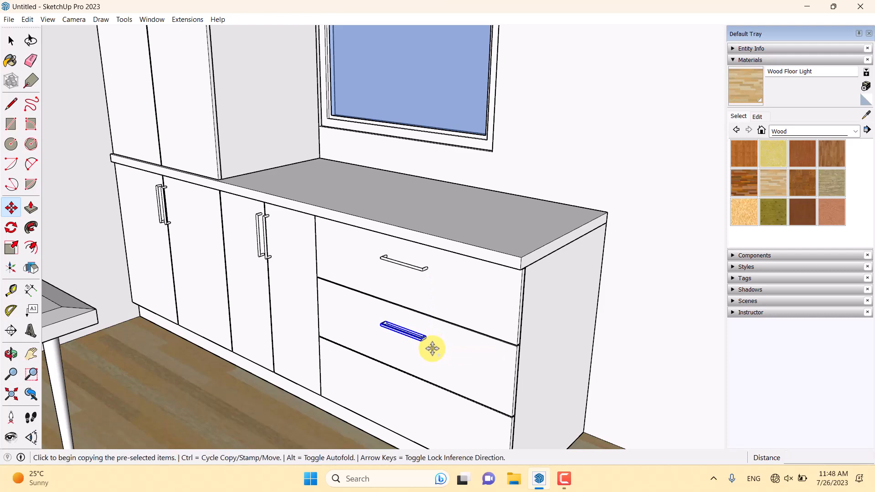
left_click(433, 348)
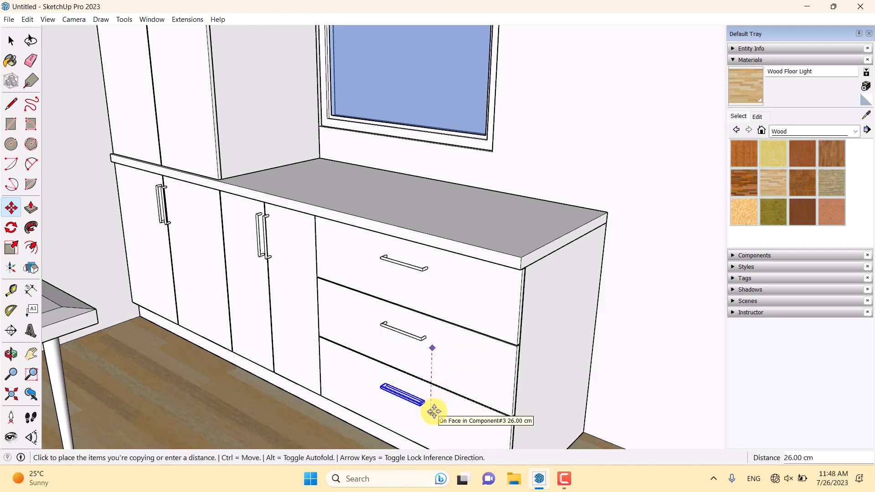
key("Return")
key("space")
scroll(362, 373, "down", 5)
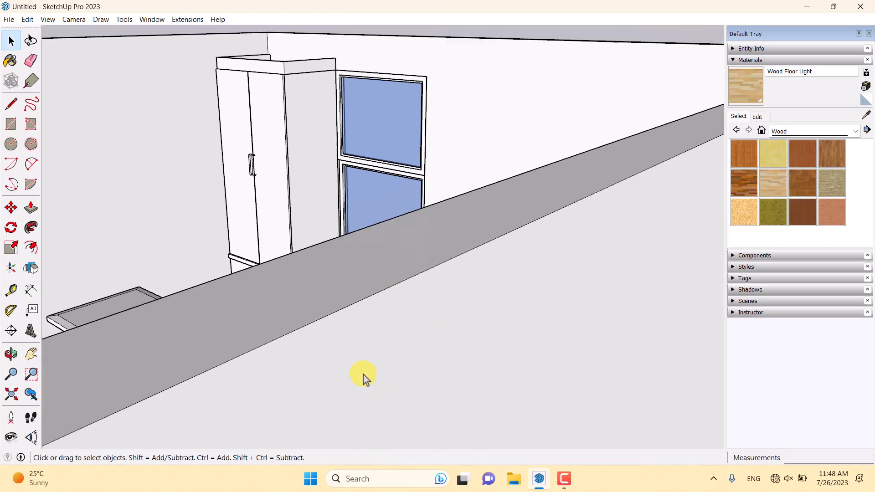
scroll(333, 202, "down", 3)
middle_click_drag(467, 159, 581, 231)
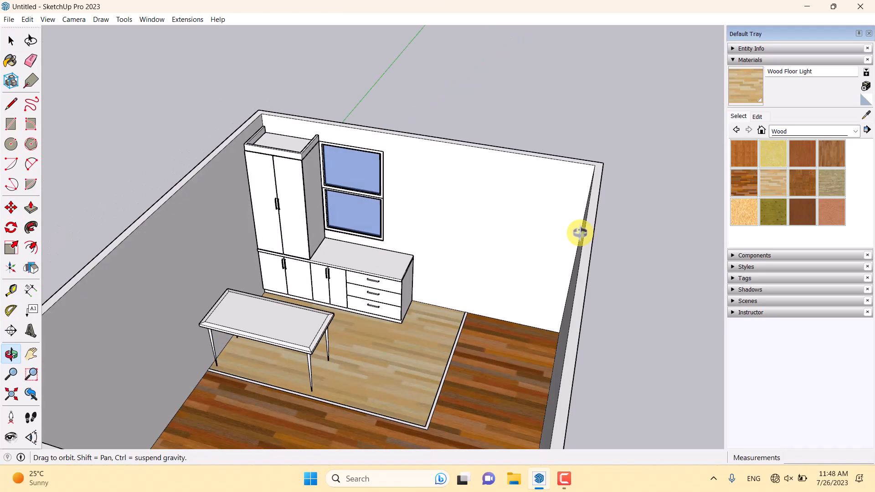
scroll(357, 342, "up", 6)
key("ctrl+s")
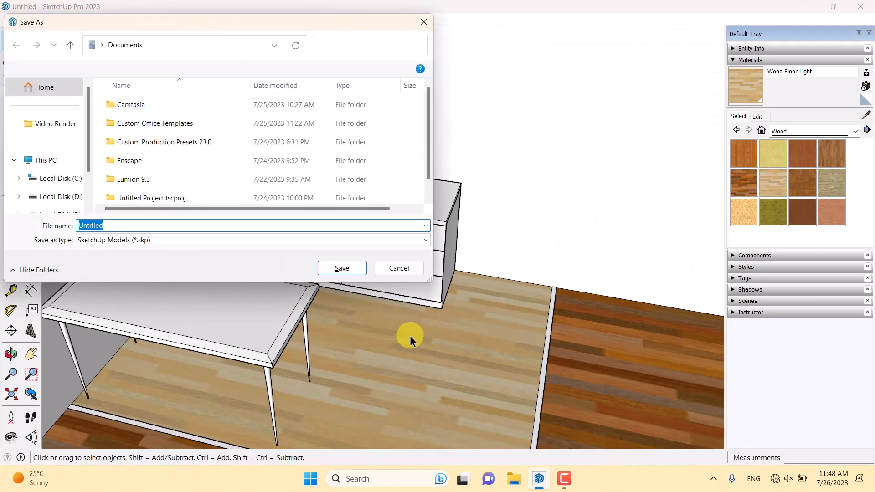
scroll(410, 336, "down", 2)
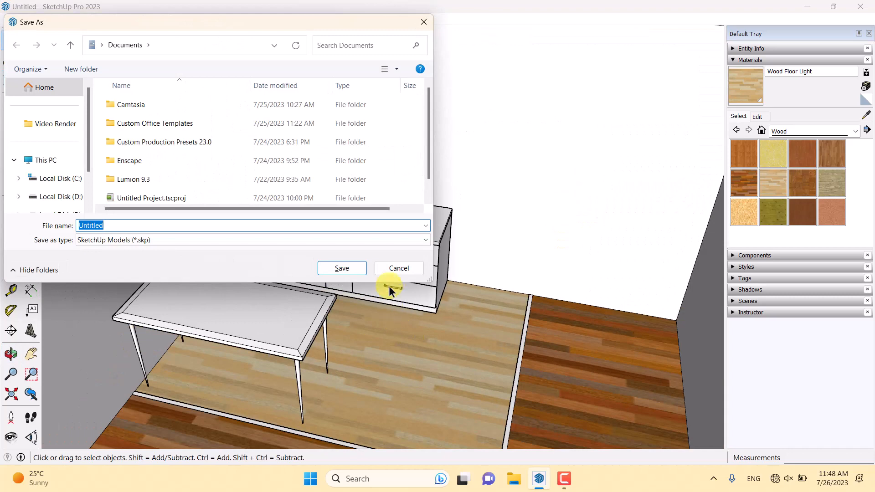
left_click(396, 271)
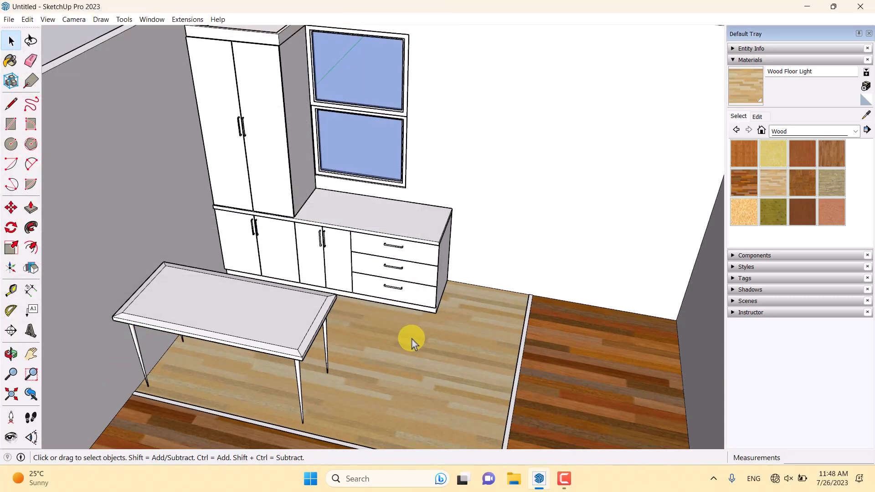
Step: Save the model to the Desktop as "Inteior No 1" in the SketchUp Models (*.skp) format
key("ctrl+s")
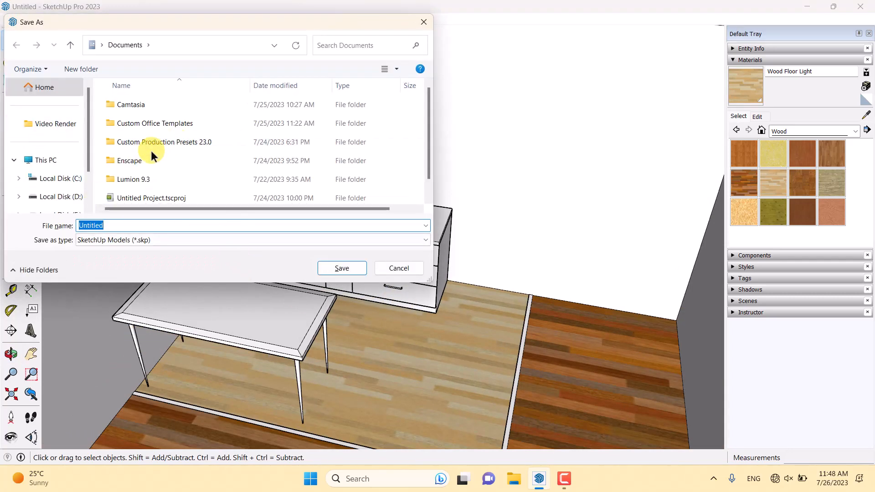
left_click(102, 45)
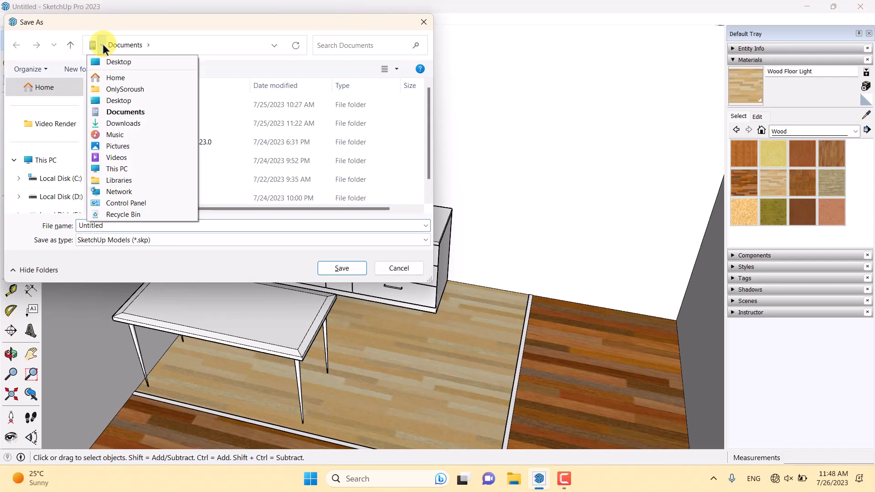
left_click(122, 98)
double_click(118, 226)
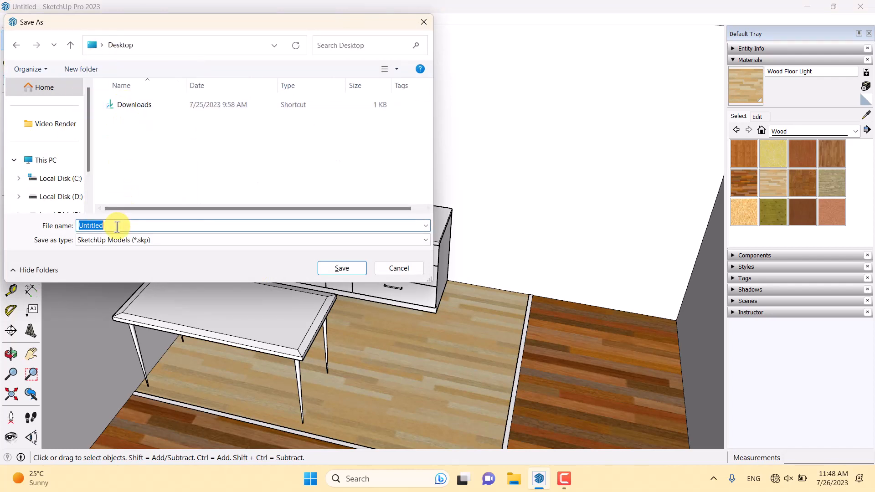
key("Caps_Lock")
type("I")
key("Caps_Lock")
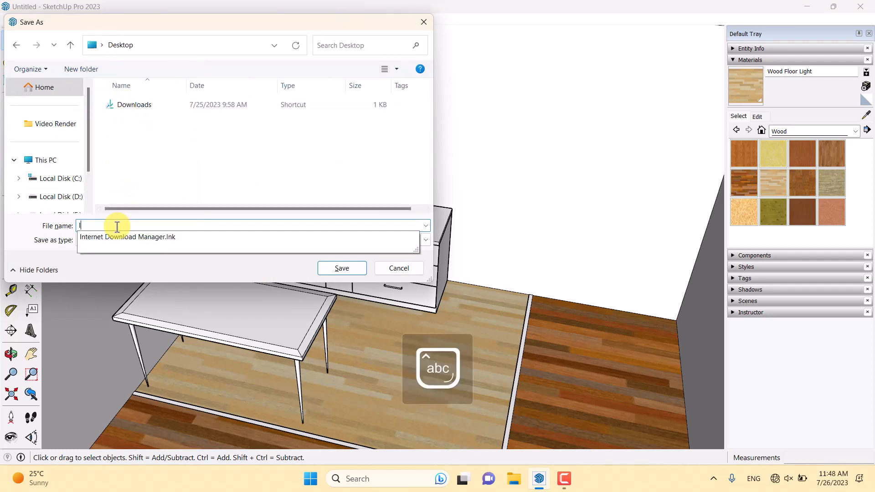
type("nteior No 1")
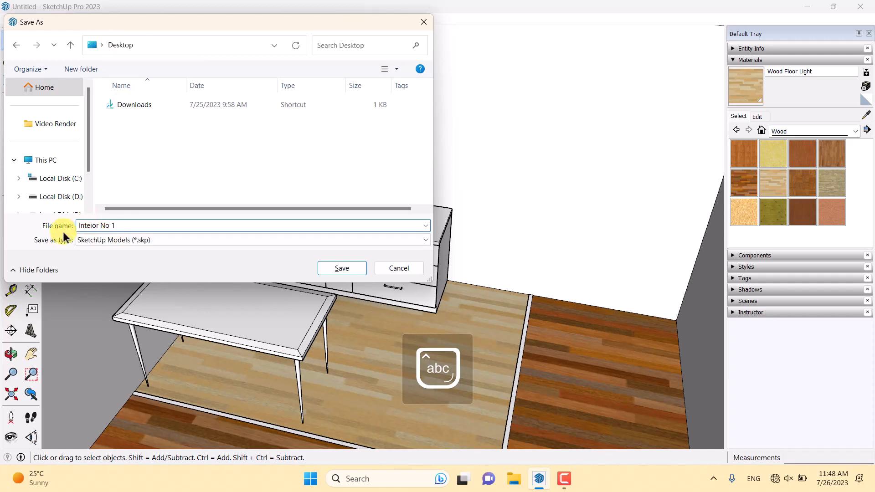
left_click(87, 241)
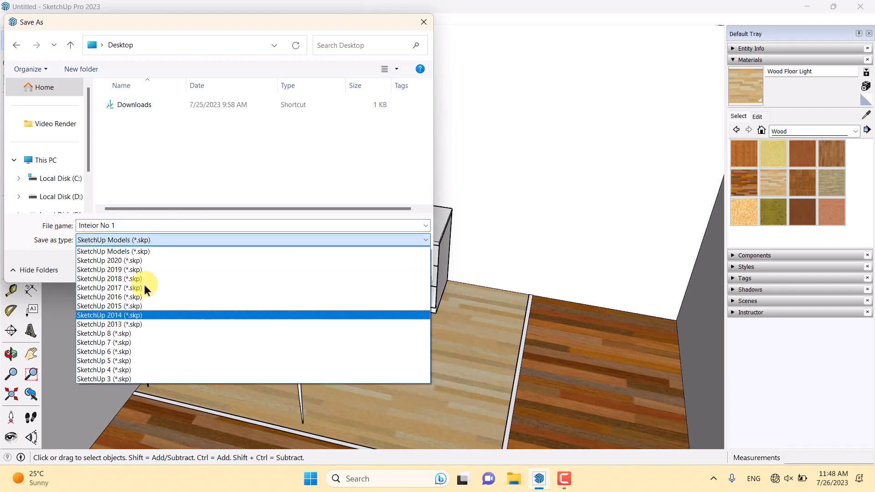
left_click(189, 193)
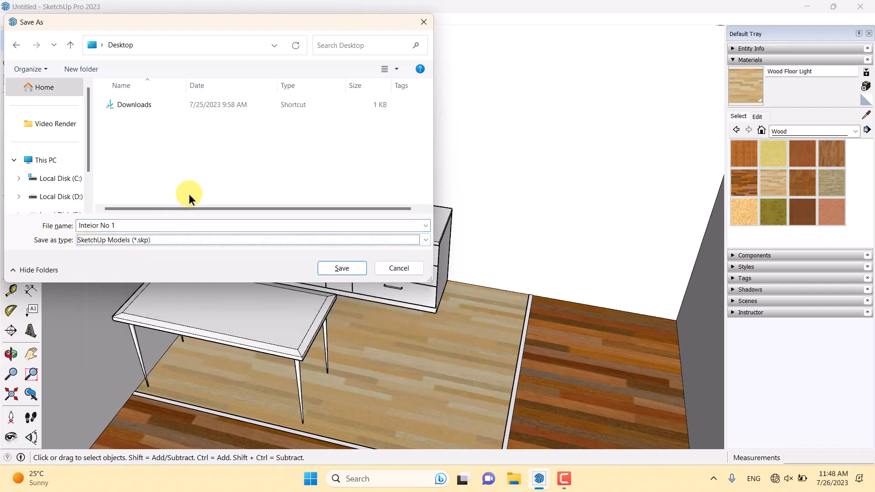
left_click(325, 272)
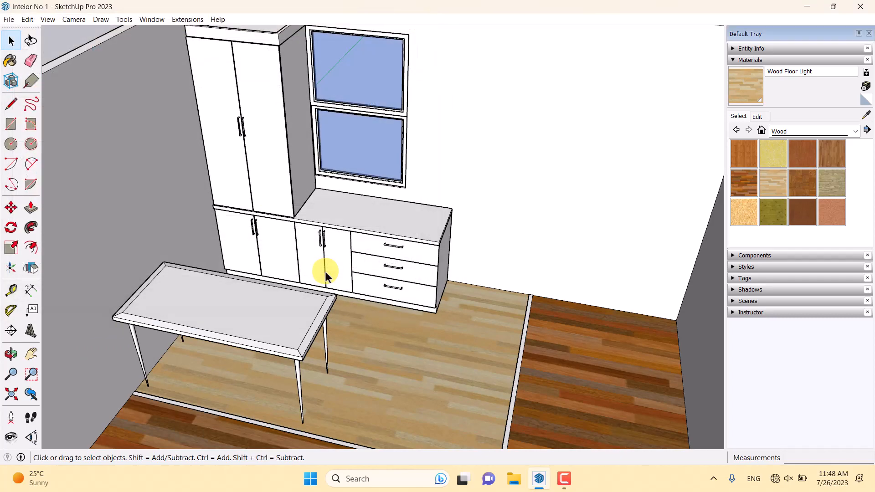
scroll(324, 272, "down", 6)
middle_click_drag(363, 273, 303, 272)
scroll(305, 276, "up", 4)
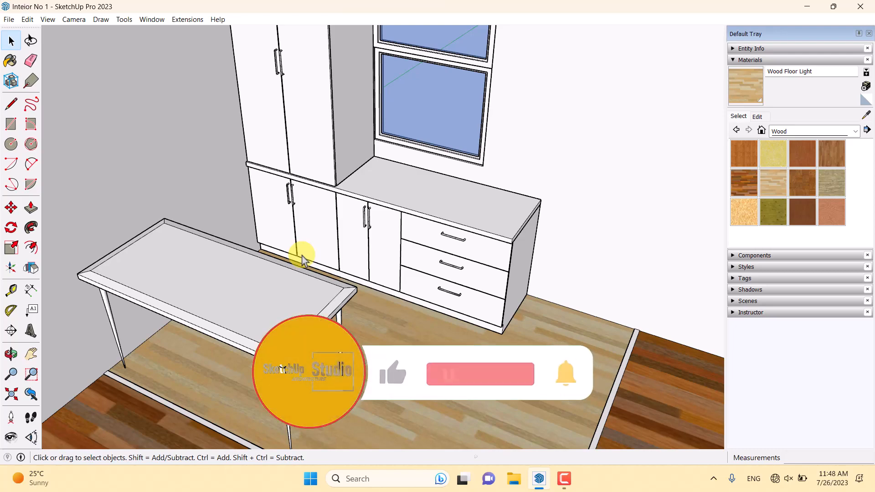
scroll(306, 219, "down", 5)
mouse_move(308, 211)
middle_mouse_down()
mouse_move(313, 259)
mouse_move(407, 225)
mouse_move(464, 220)
mouse_move(301, 223)
mouse_move(311, 221)
middle_mouse_up()
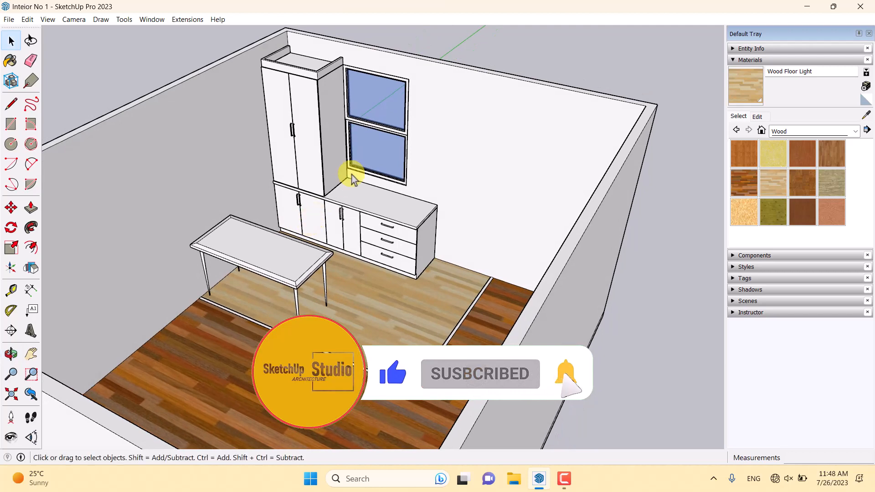
scroll(357, 178, "down", 4)
middle_click_drag(357, 178, 330, 251)
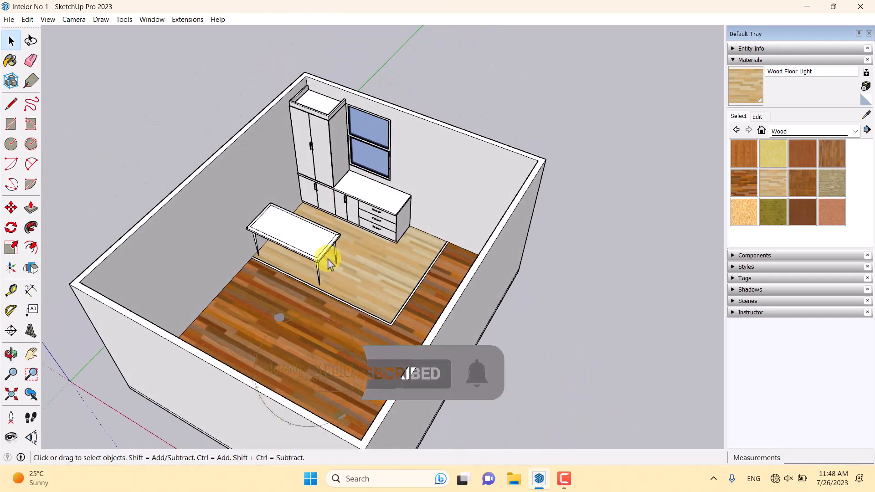